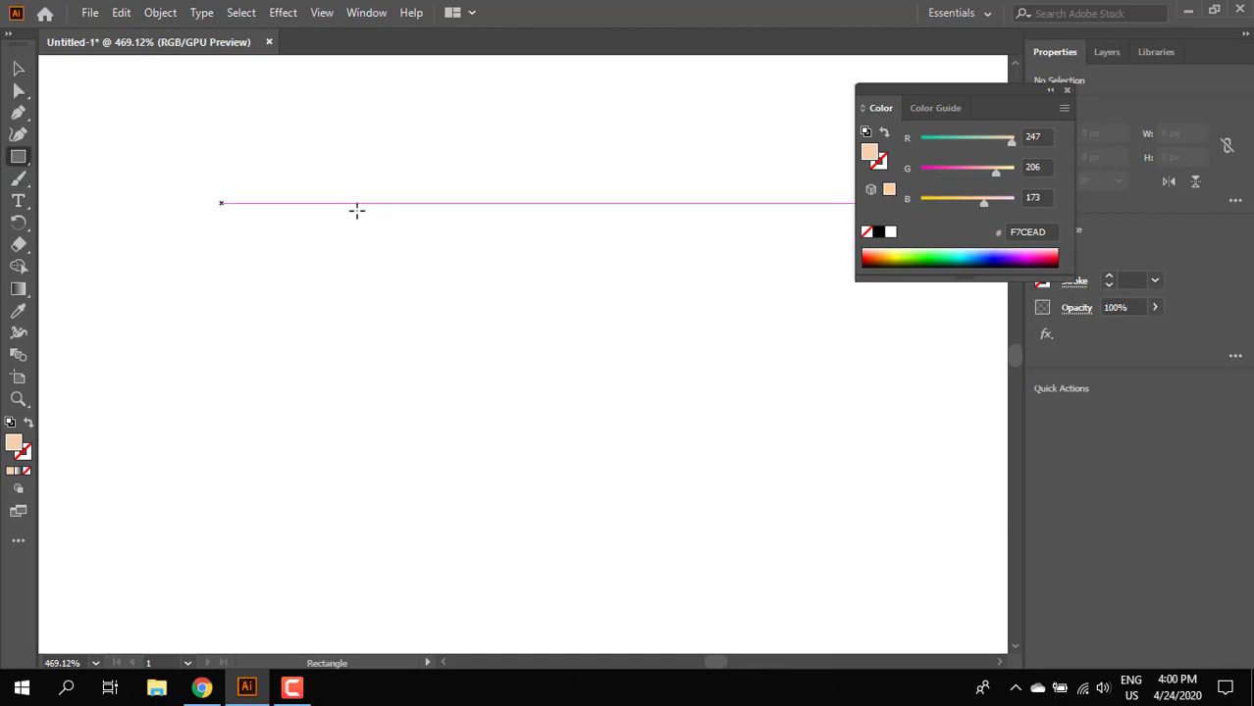
Draw a fully rounded head about 47 by 55 px and an overlapping chin rectangle about 32 by 23 px with rounded lower corners
drag(360, 172, 644, 505)
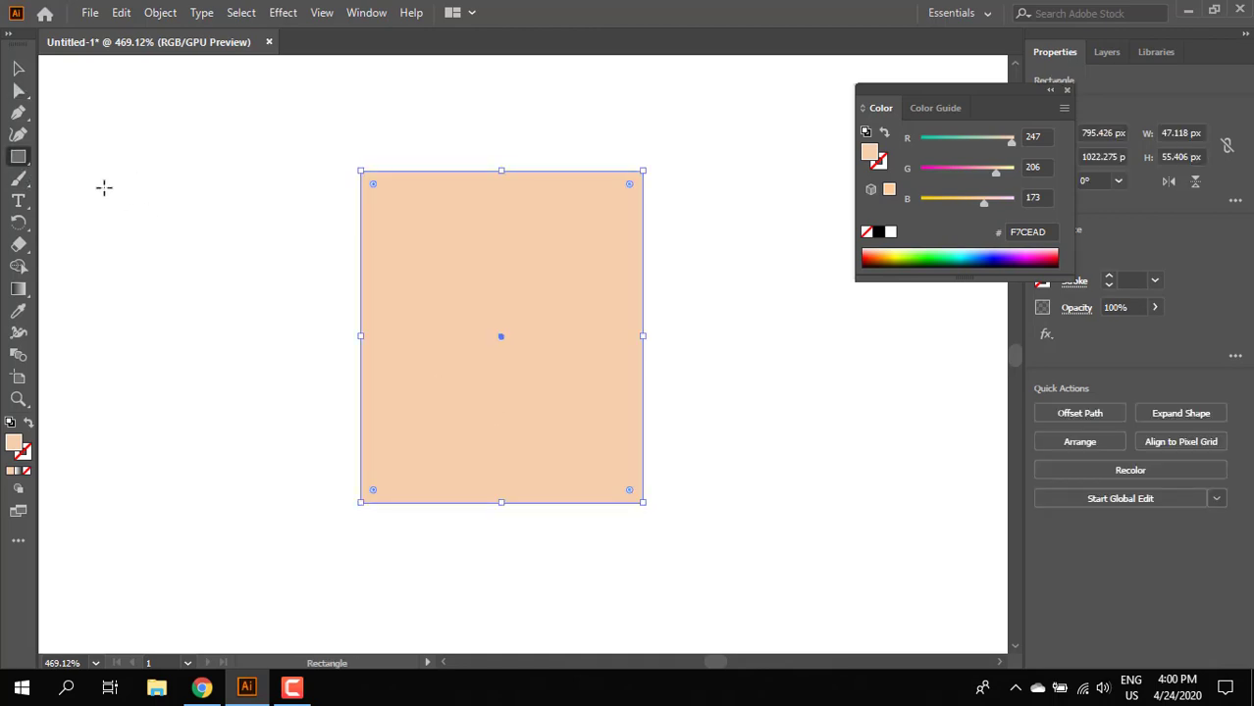
drag(371, 187, 511, 432)
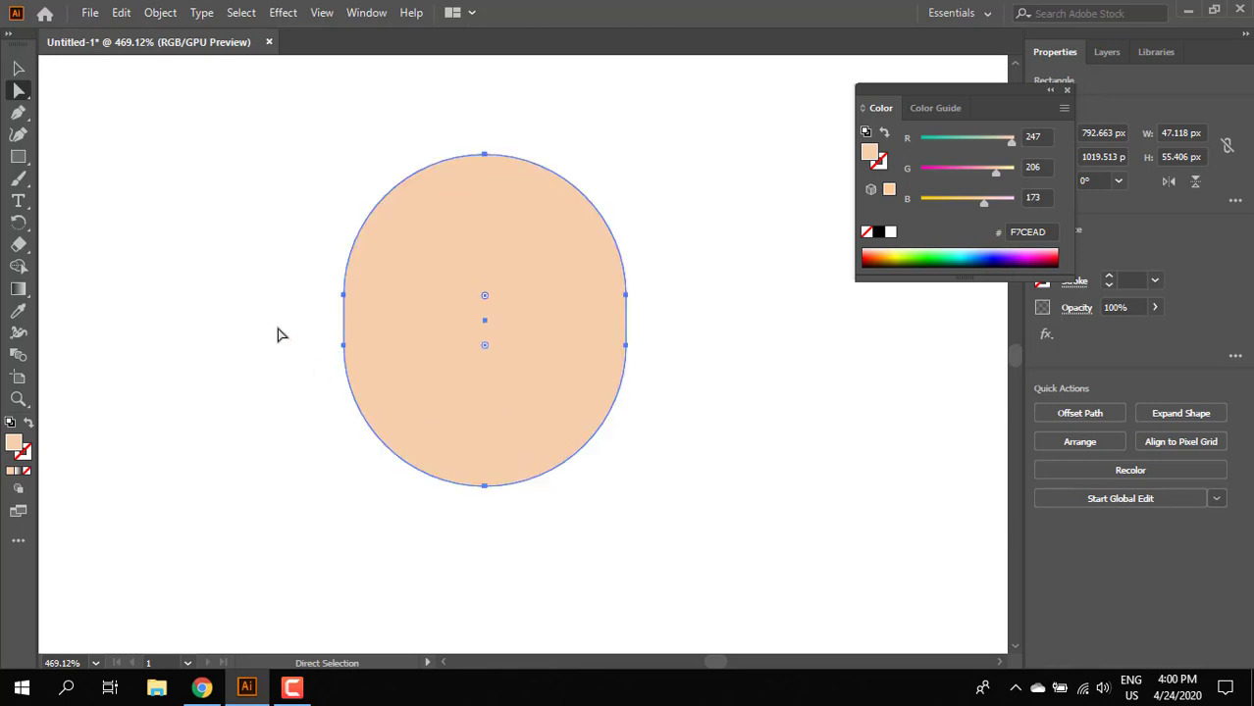
click(19, 159)
drag(379, 407, 570, 546)
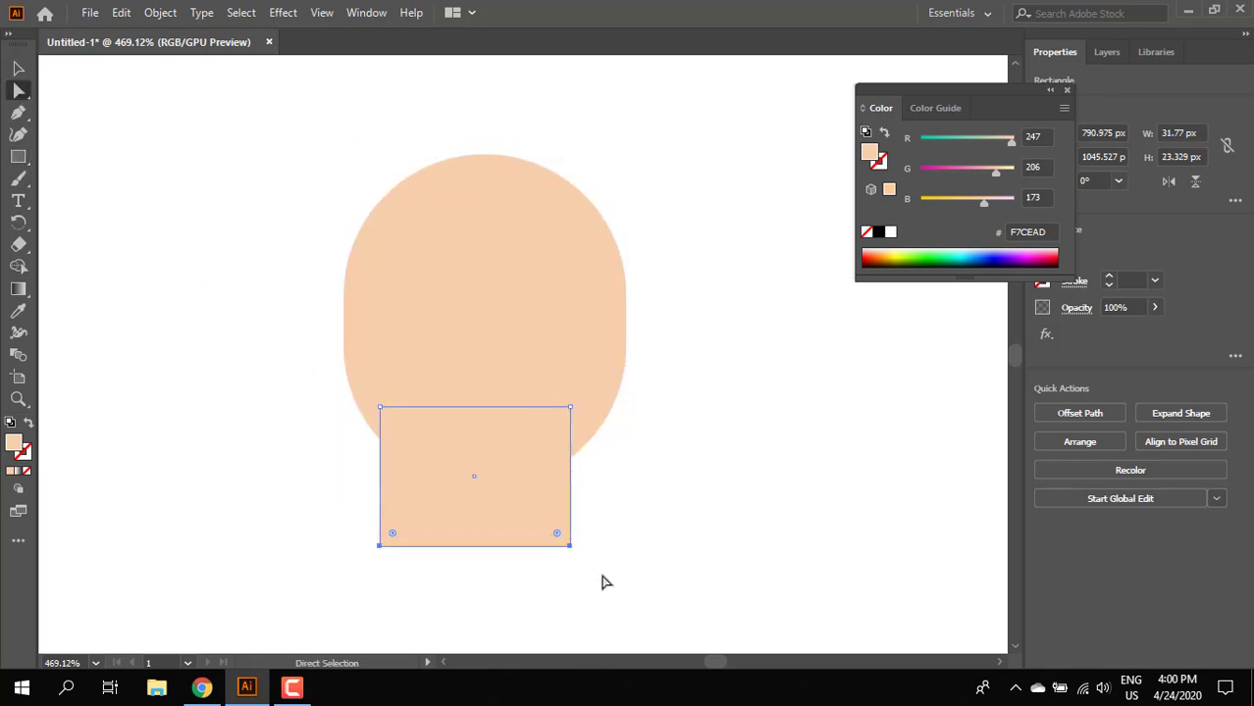
drag(392, 533, 568, 348)
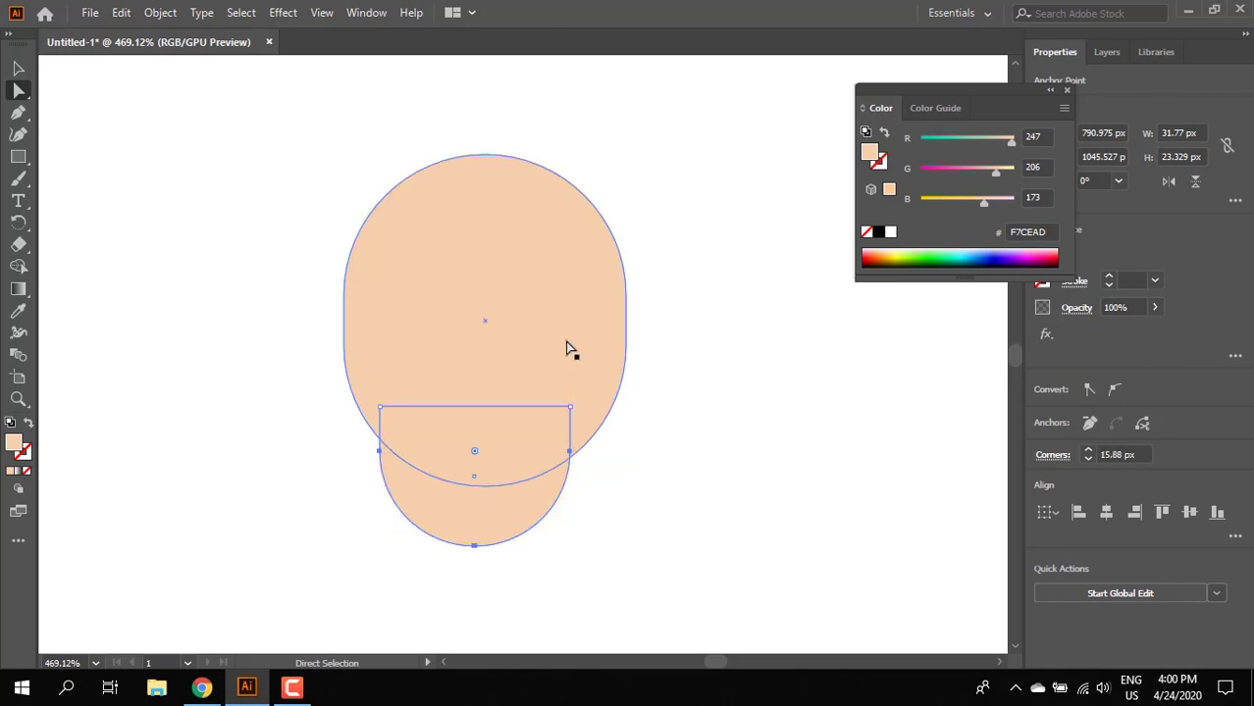
Align the head and chin shapes on their horizontal centres and move the chin up slightly
click(16, 70)
drag(714, 504, 506, 295)
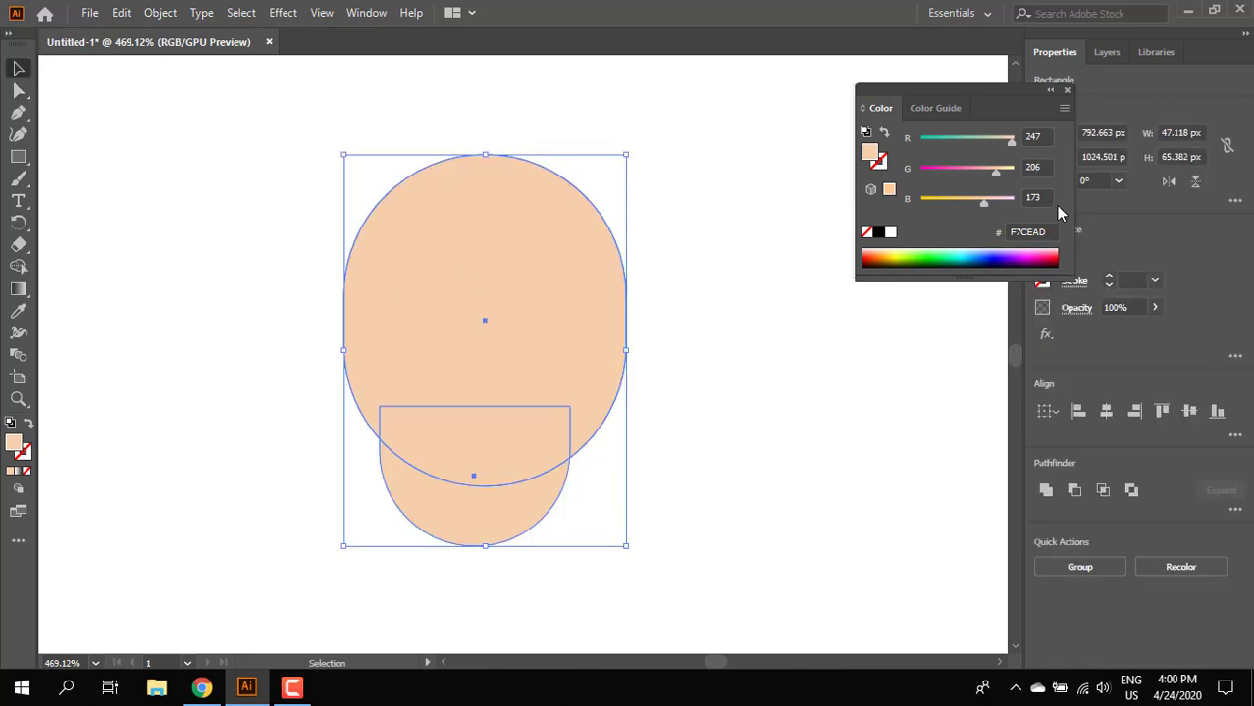
click(1106, 411)
click(765, 457)
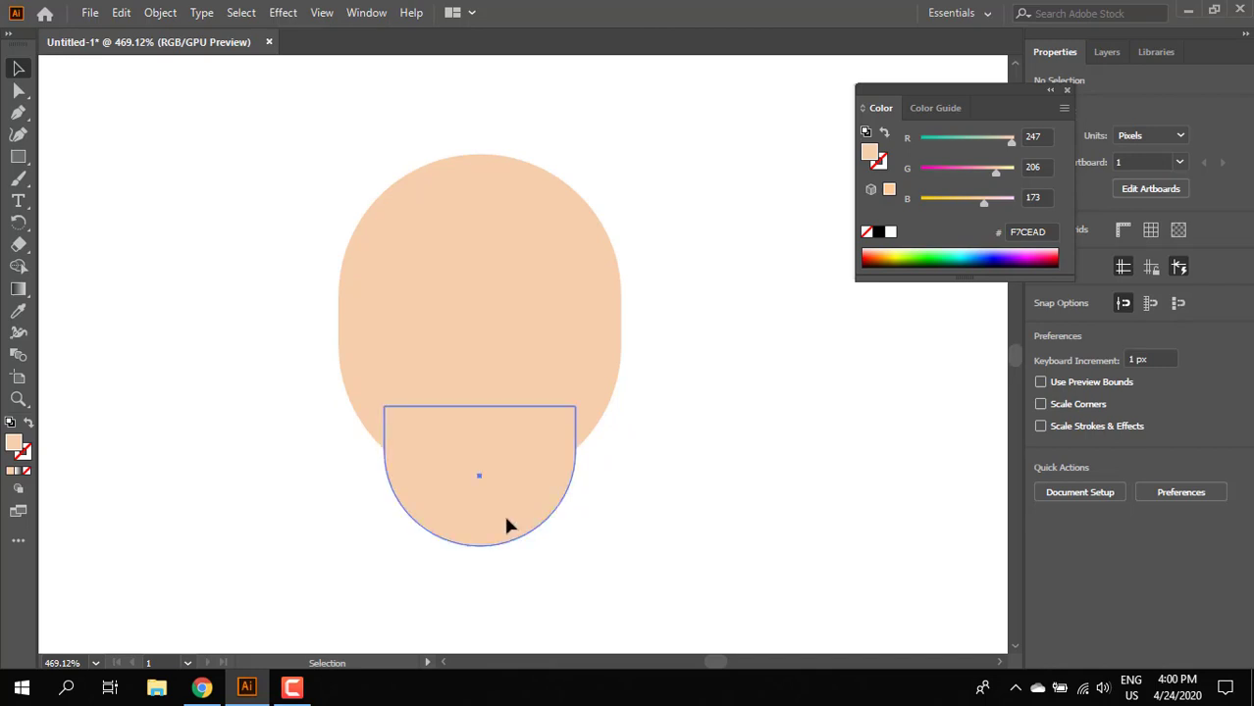
drag(507, 527, 506, 519)
Unite the head and chin shapes into a single face outline
drag(731, 565, 313, 363)
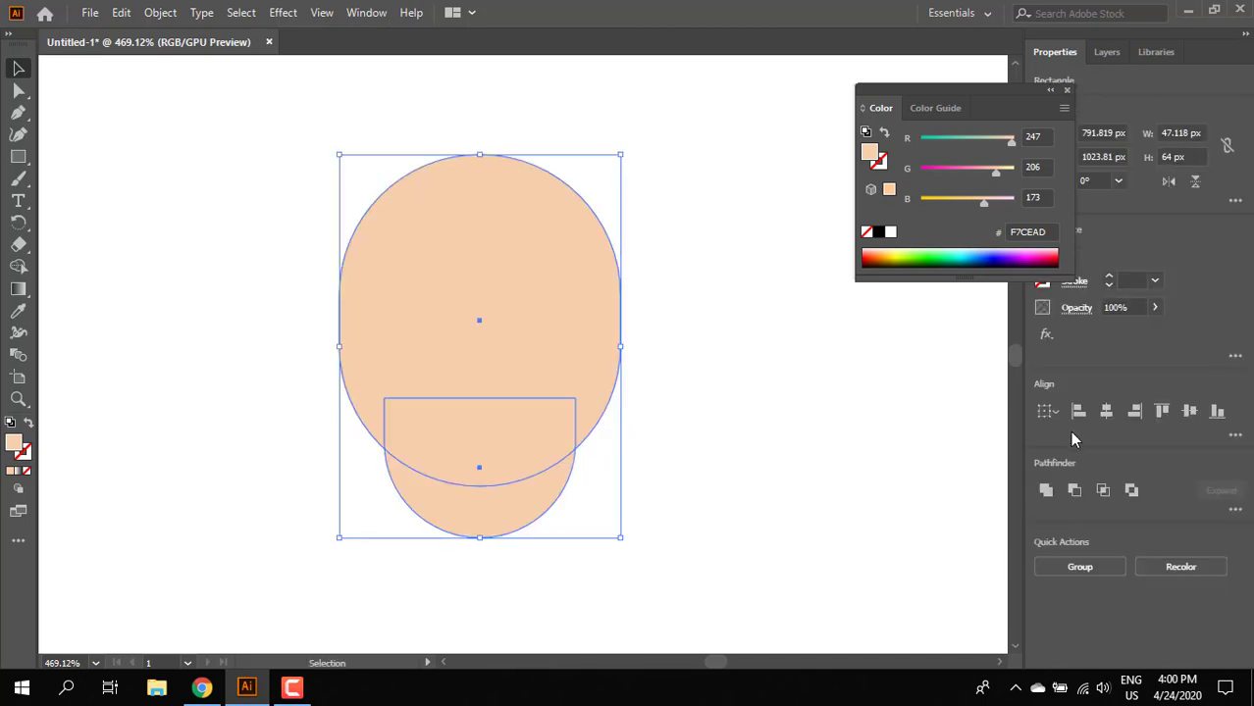
click(707, 514)
drag(707, 514, 530, 333)
click(1046, 491)
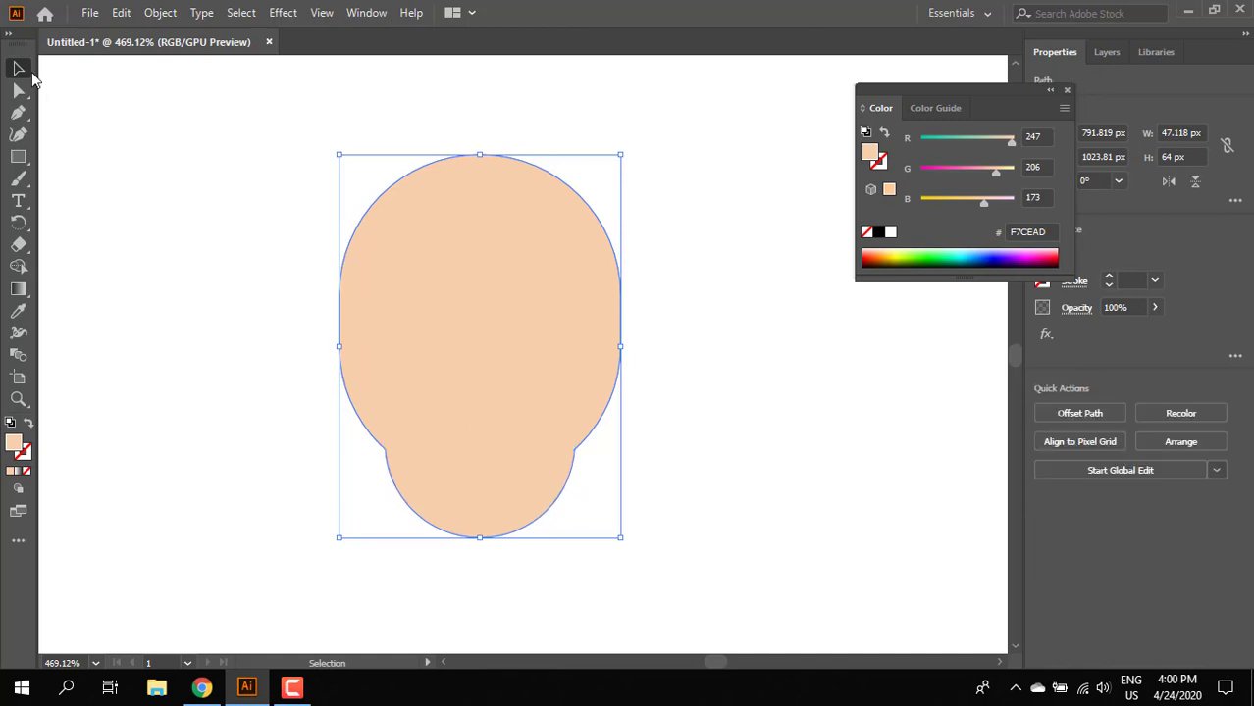
Round the two inner corners where the chin meets the head into smooth curves
click(18, 89)
drag(590, 457, 940, 636)
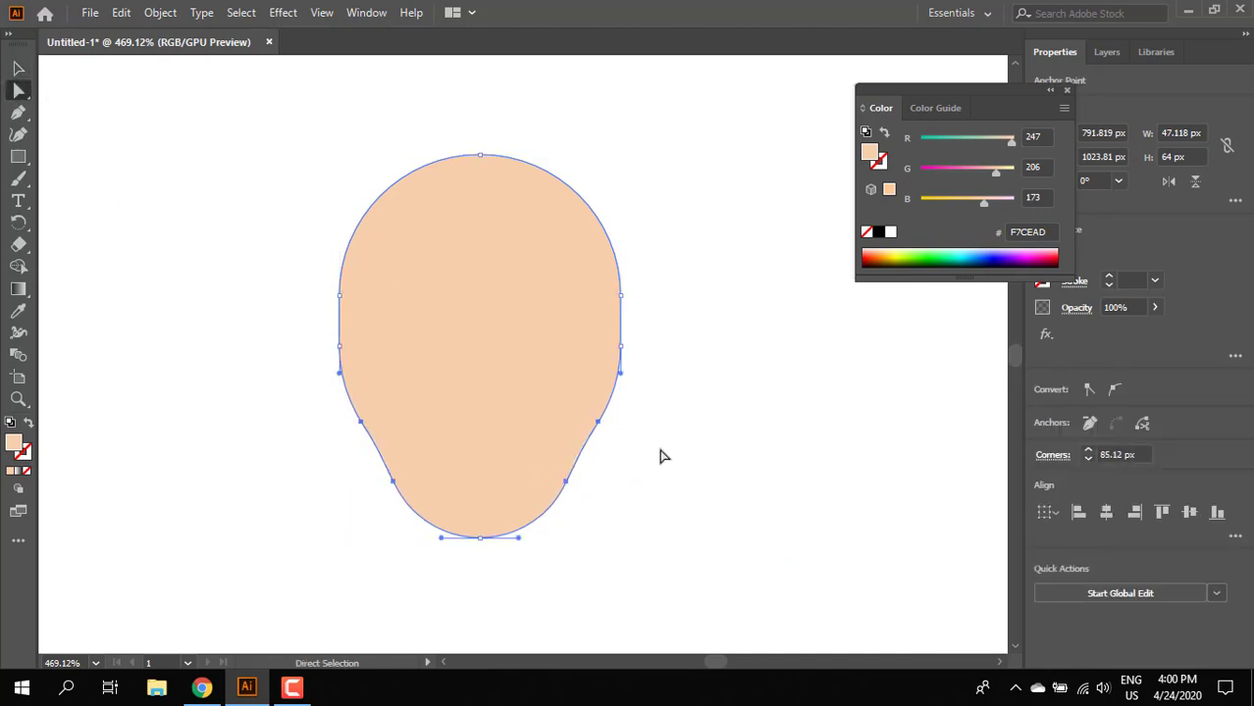
click(663, 438)
Draw a dark brown (#3A322D) eye about 4.2 by 7 px on the right half of the face and round its corners fully
key(z)
click(618, 455)
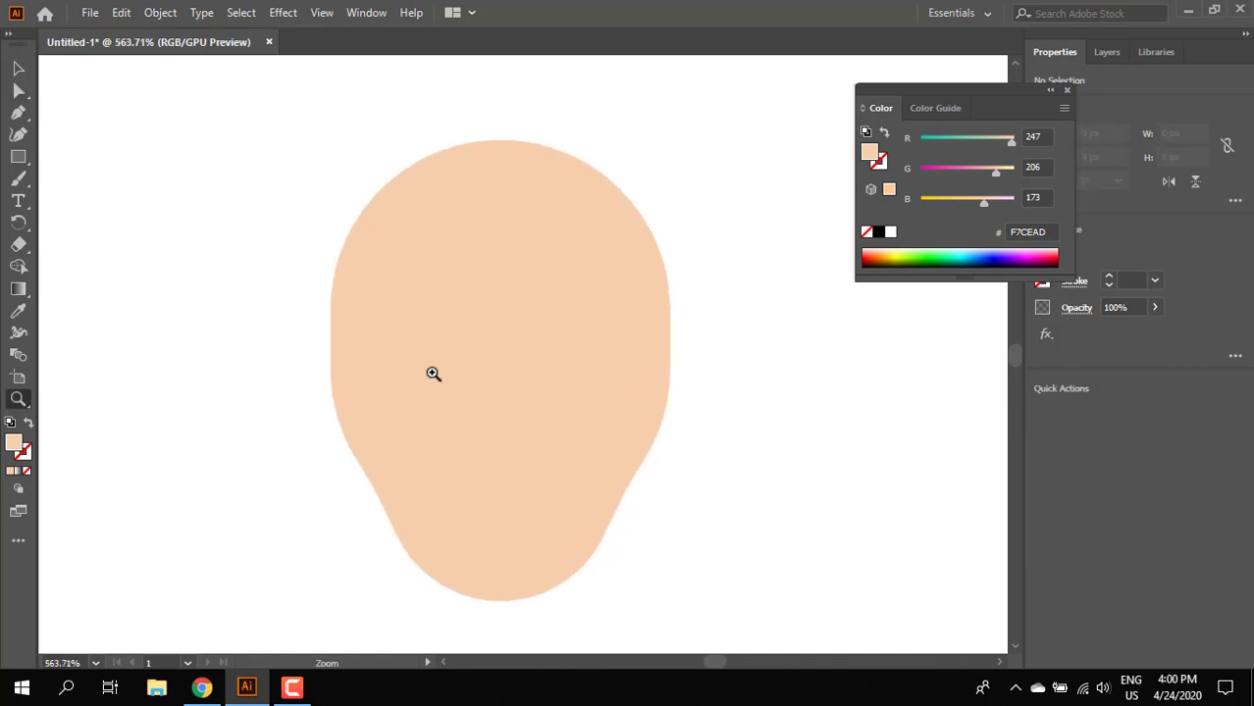
click(17, 157)
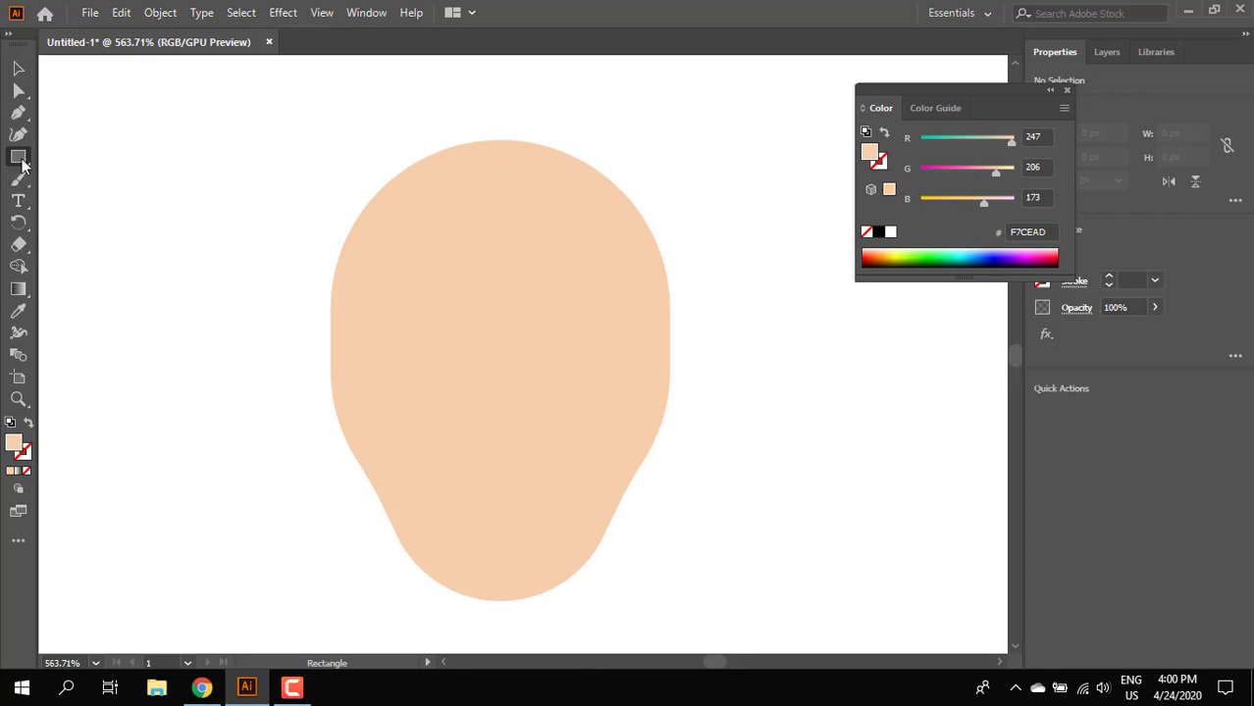
double_click(13, 443)
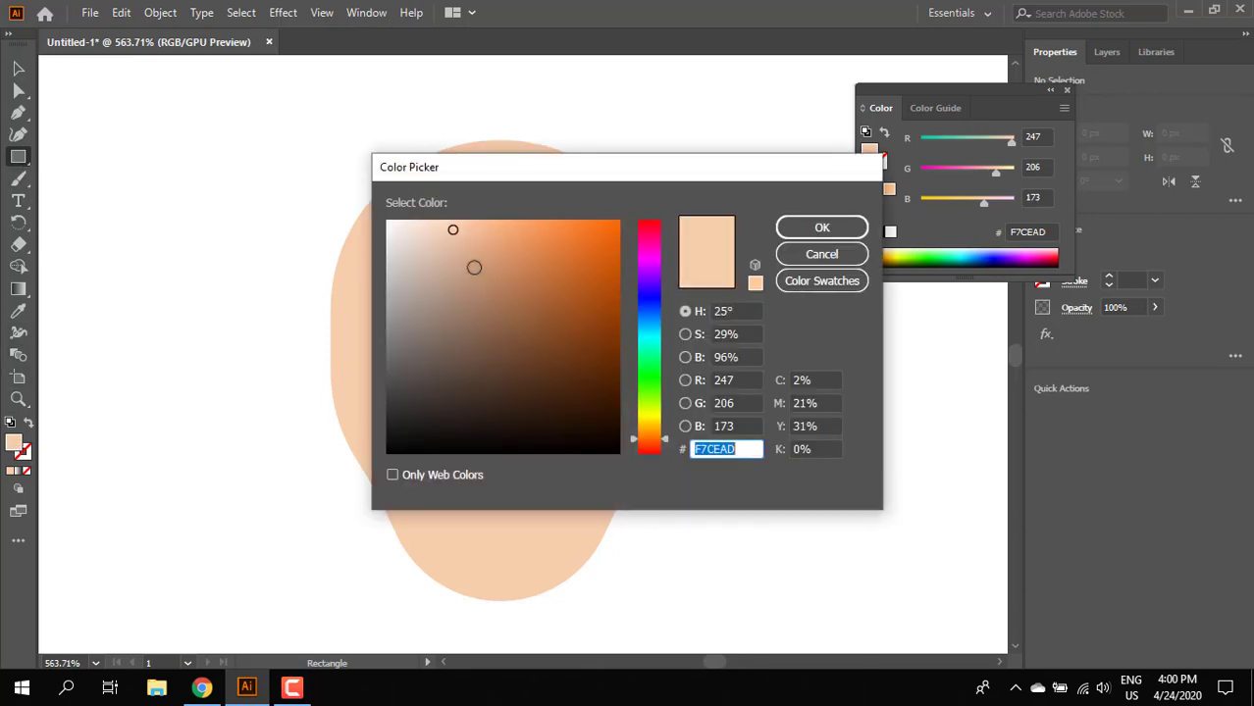
click(449, 387)
key(Return)
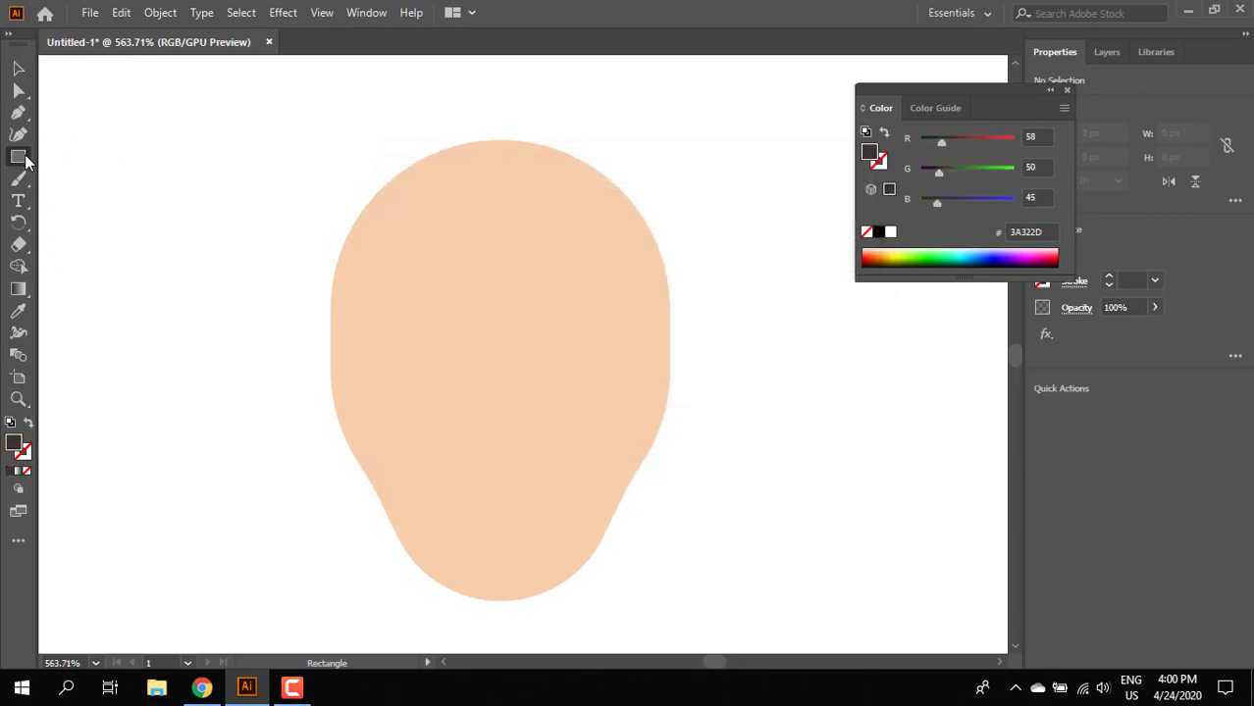
drag(538, 309, 572, 359)
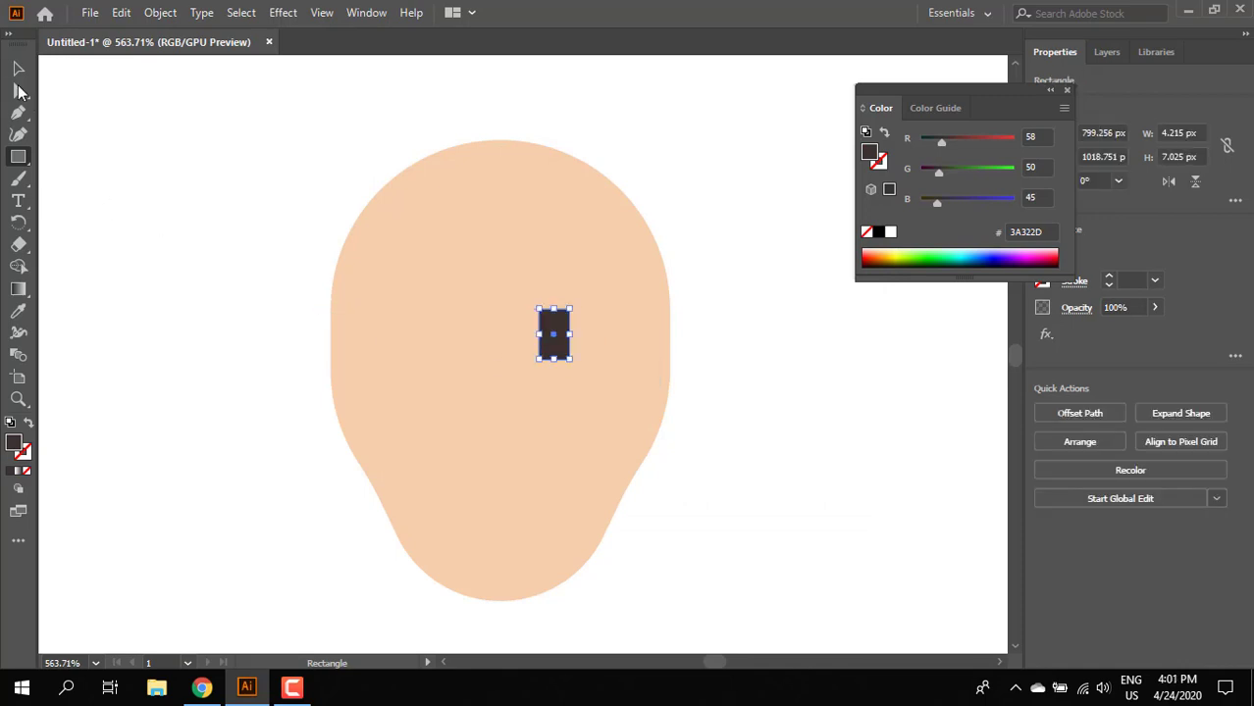
click(18, 89)
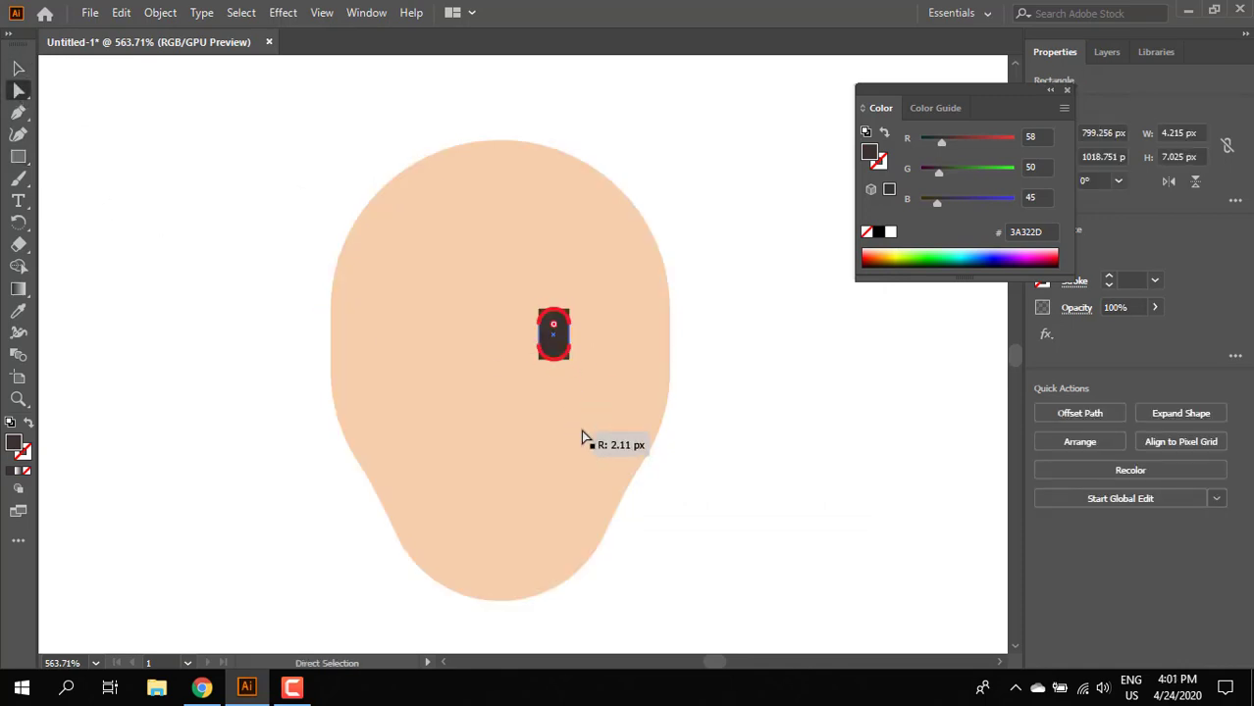
drag(581, 430, 581, 431)
Shorten the eye evenly from both ends to about 5.4 px high
key(z)
drag(561, 334, 756, 523)
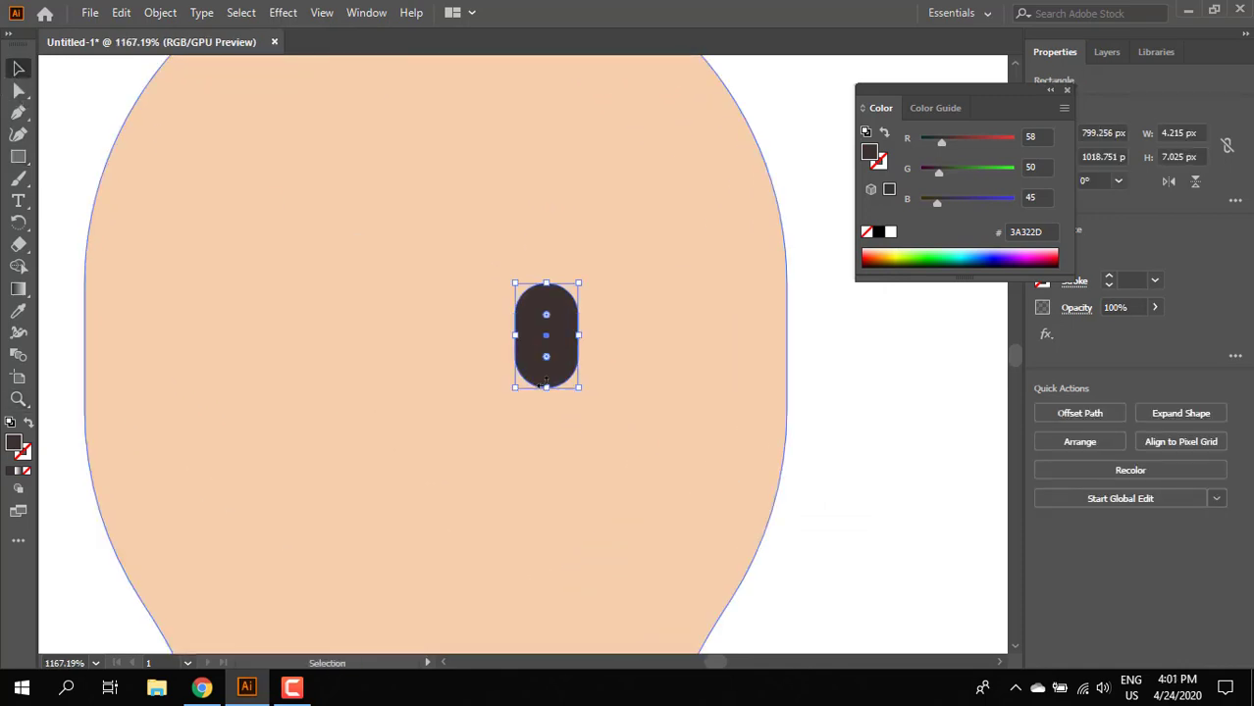
drag(547, 387, 546, 363)
click(812, 438)
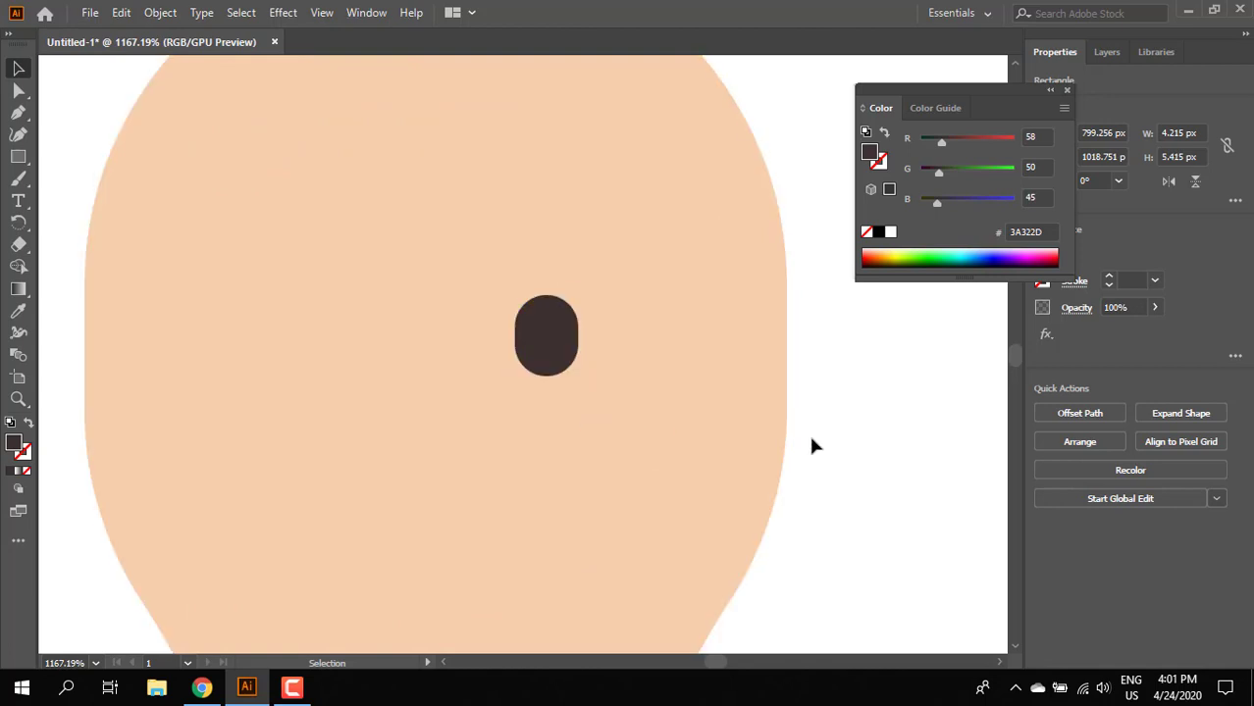
Move the eye horizontally outward on the face to an X position of about 802.7 px
key(z)
drag(745, 426, 577, 312)
click(18, 68)
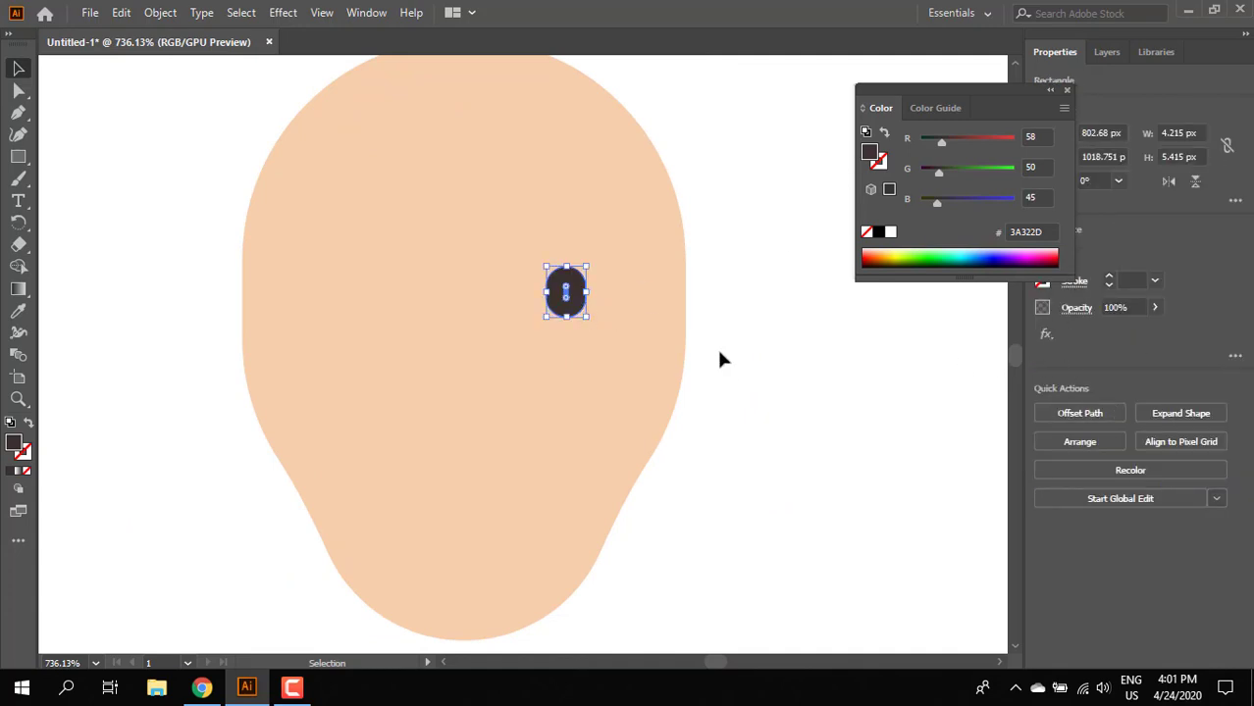
click(719, 360)
Move the floating Color panel higher, open the Align and Pathfinder panel group and place it directly beneath
drag(989, 92, 919, 73)
click(575, 295)
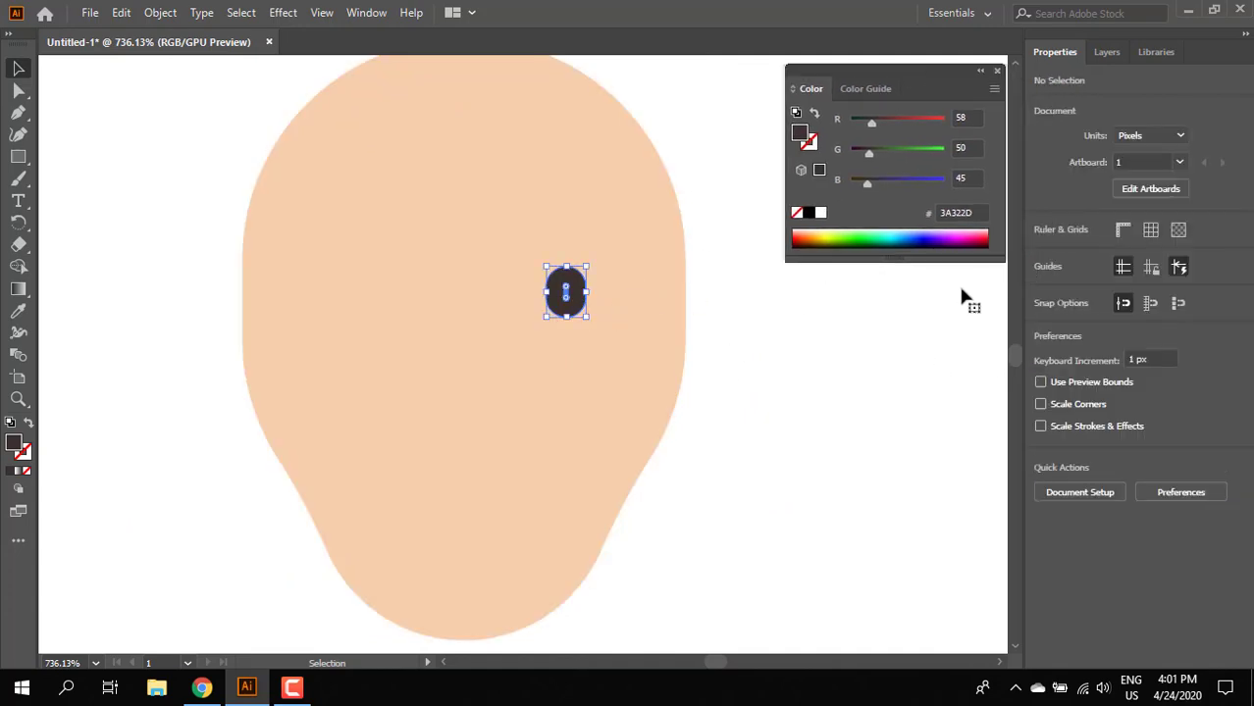
click(1105, 52)
click(1154, 51)
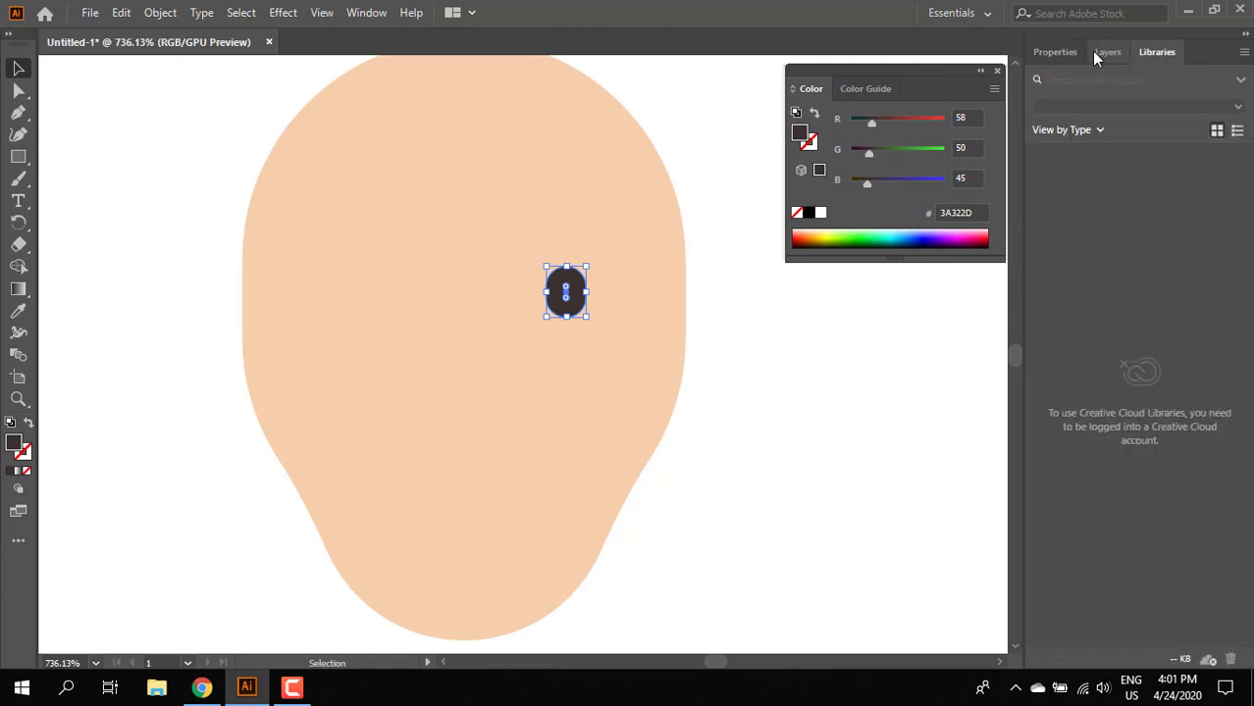
click(1055, 52)
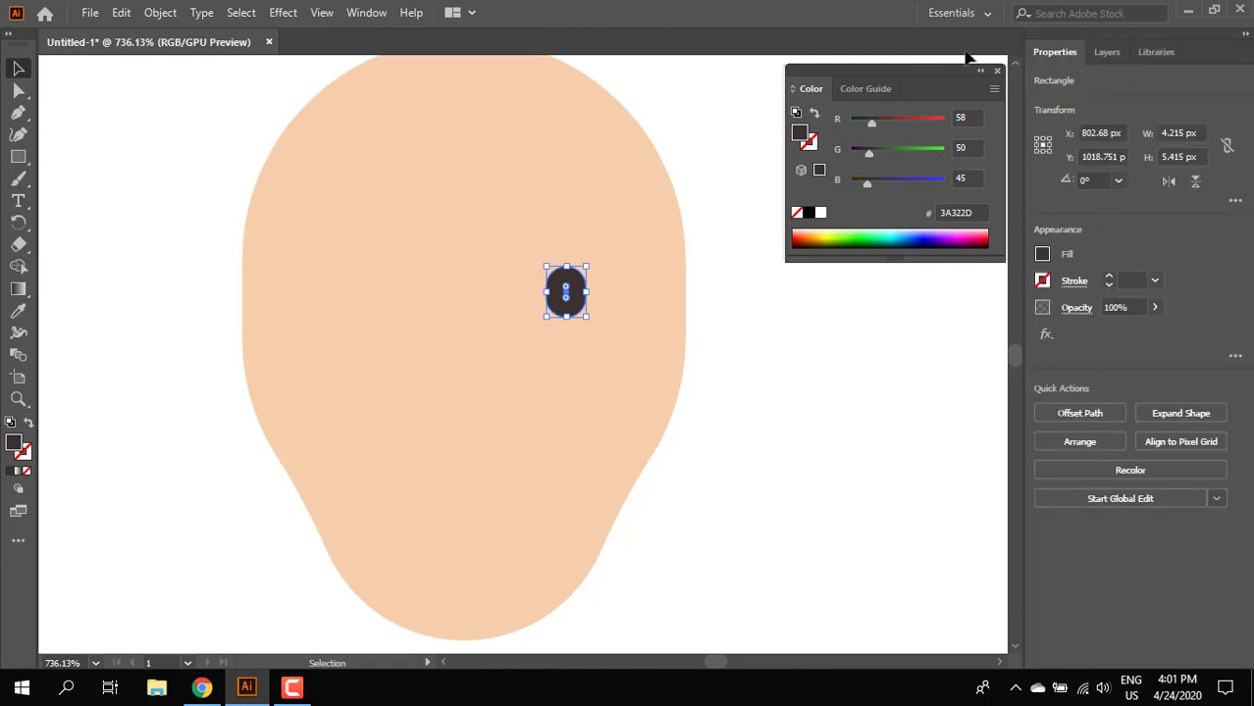
click(366, 13)
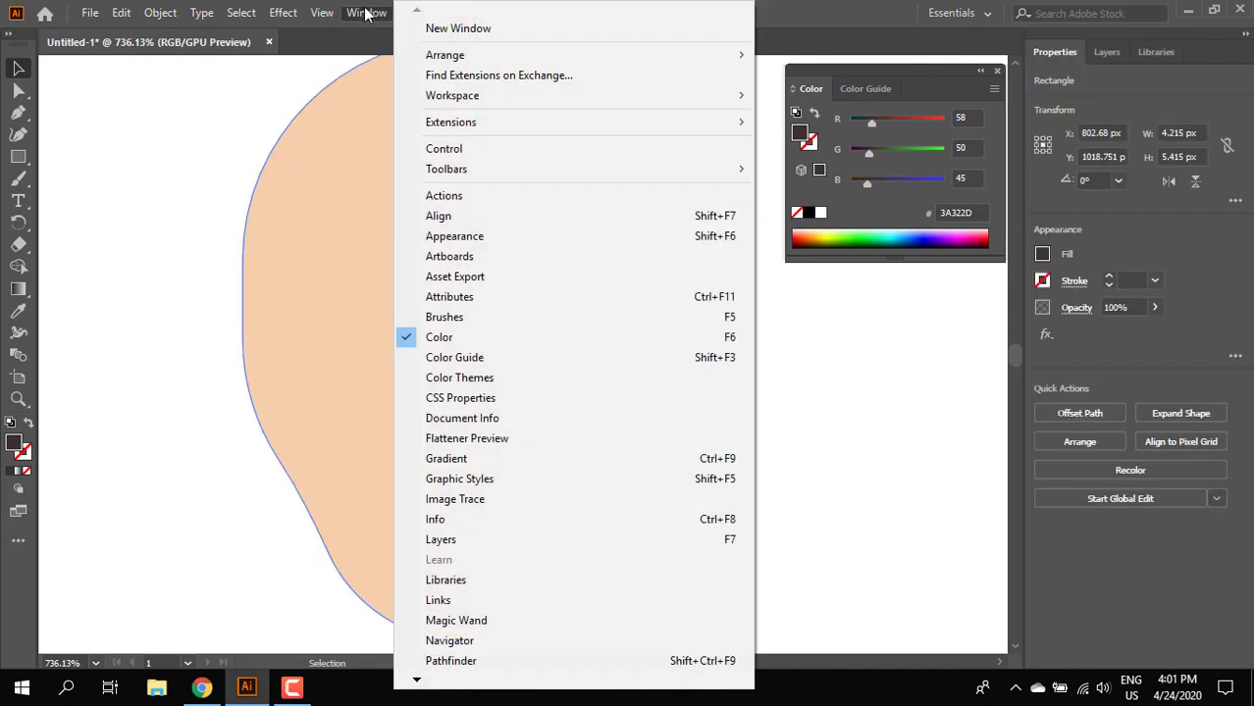
click(511, 216)
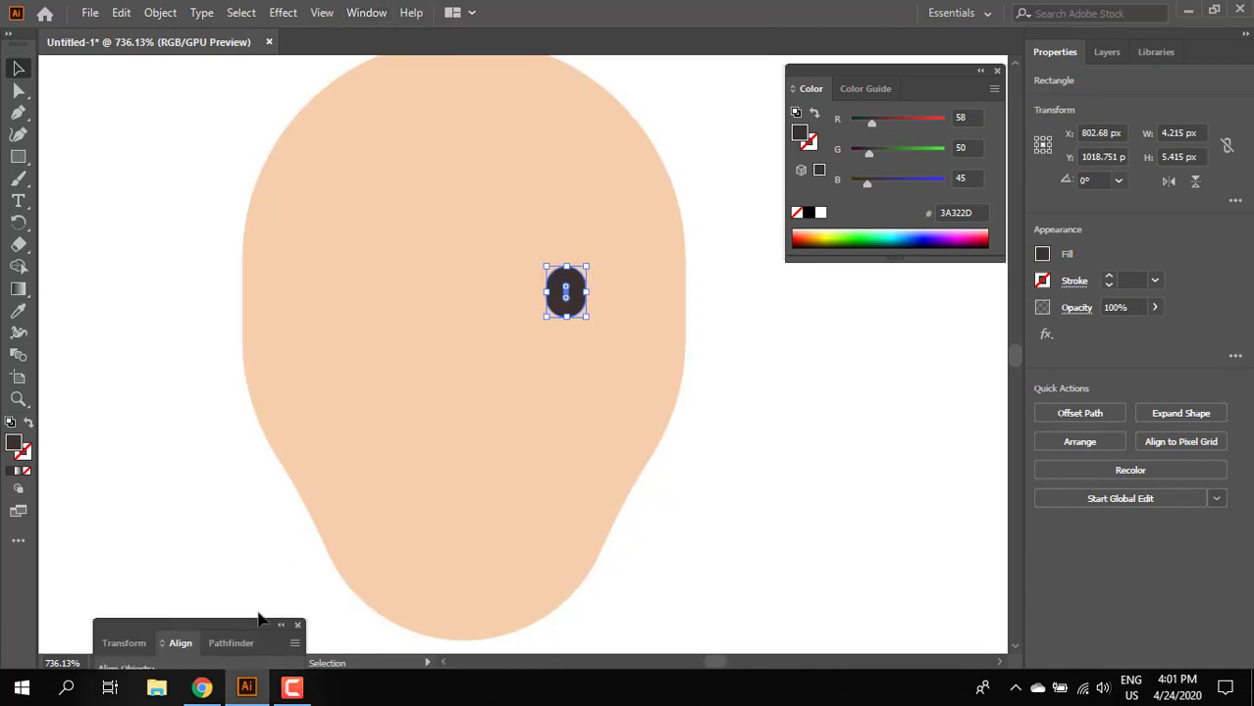
drag(260, 620, 930, 270)
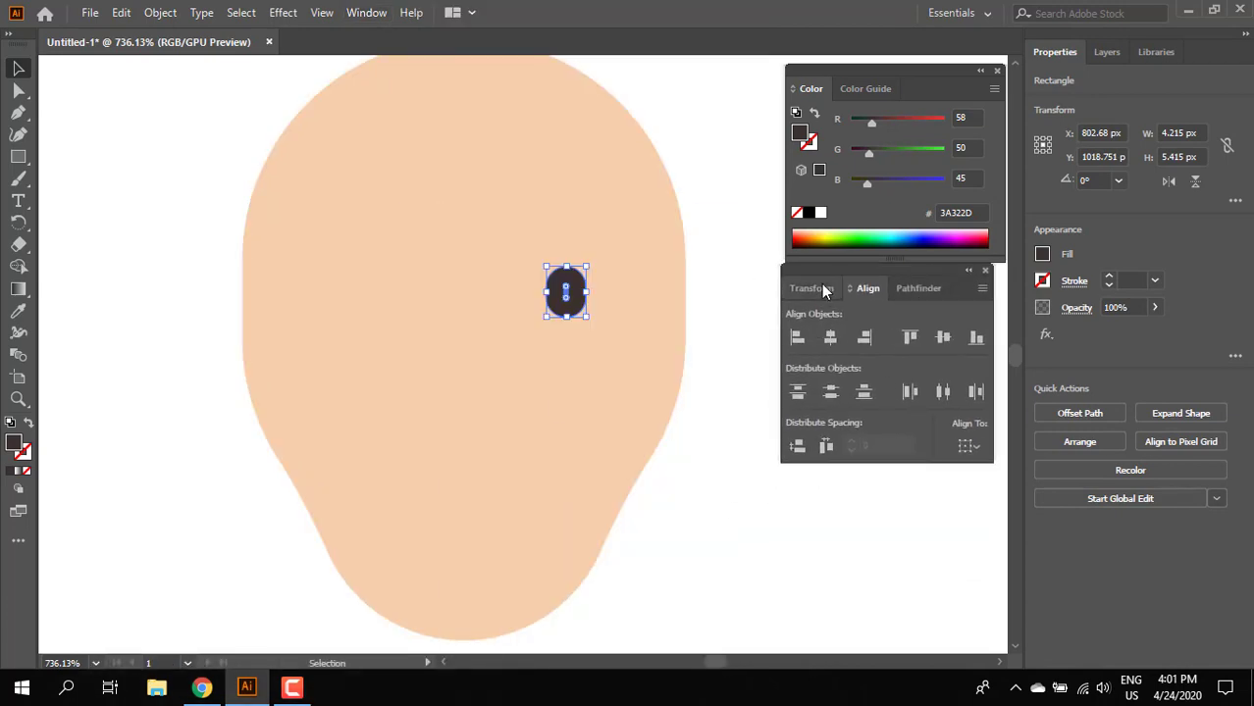
click(814, 288)
click(919, 289)
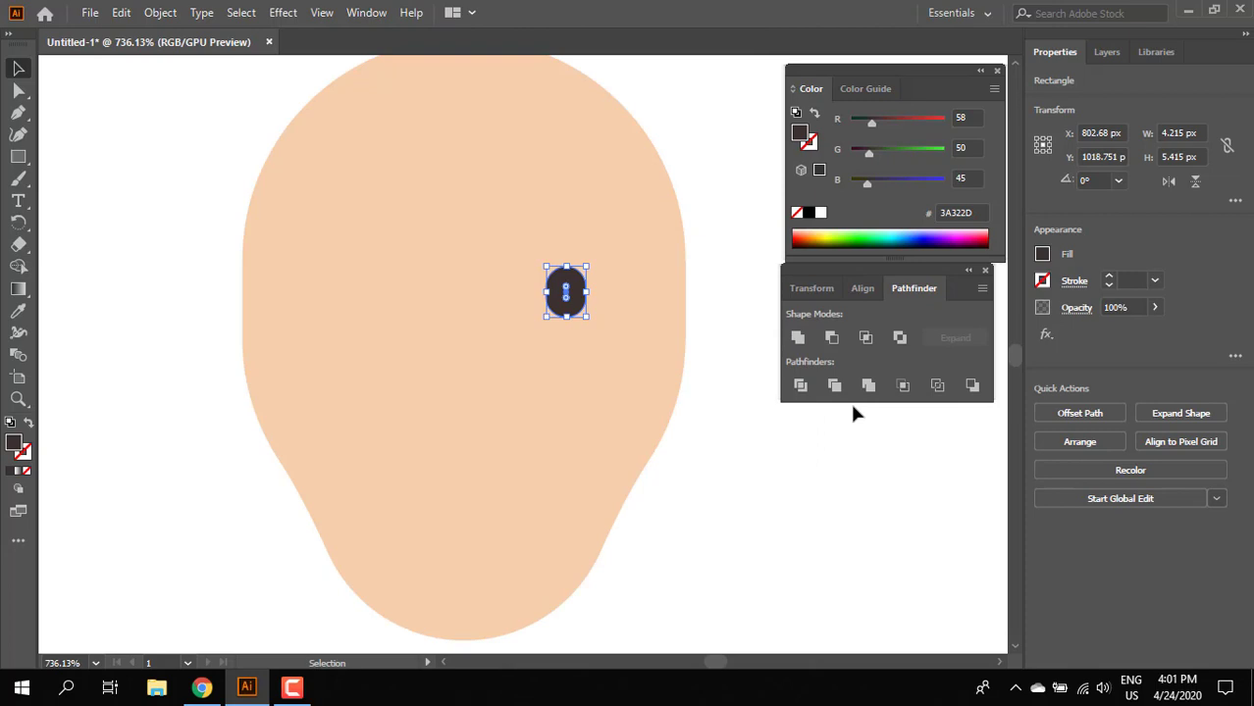
Duplicate the eye horizontally onto the left half of the face and group both eyes
click(677, 426)
drag(564, 295, 397, 331)
shift+click(574, 304)
right_click(569, 292)
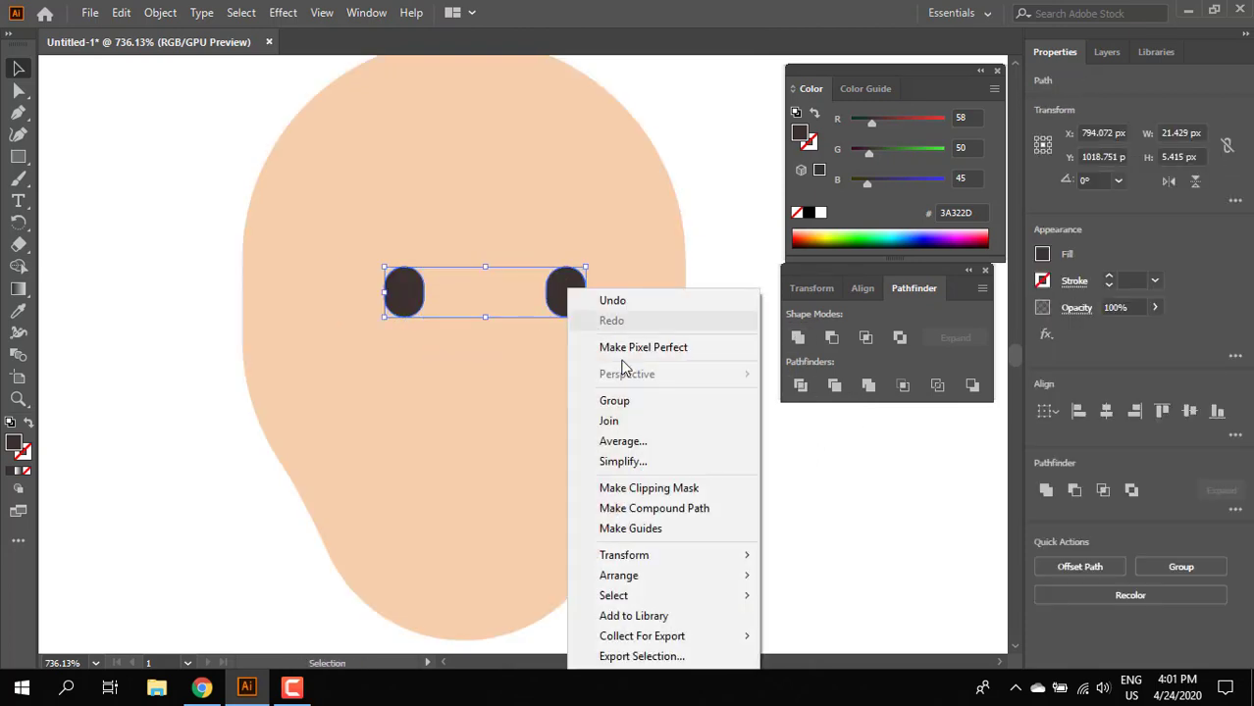
click(656, 410)
Align the grouped eyes and the face on their horizontal centres
key(ctrl+a)
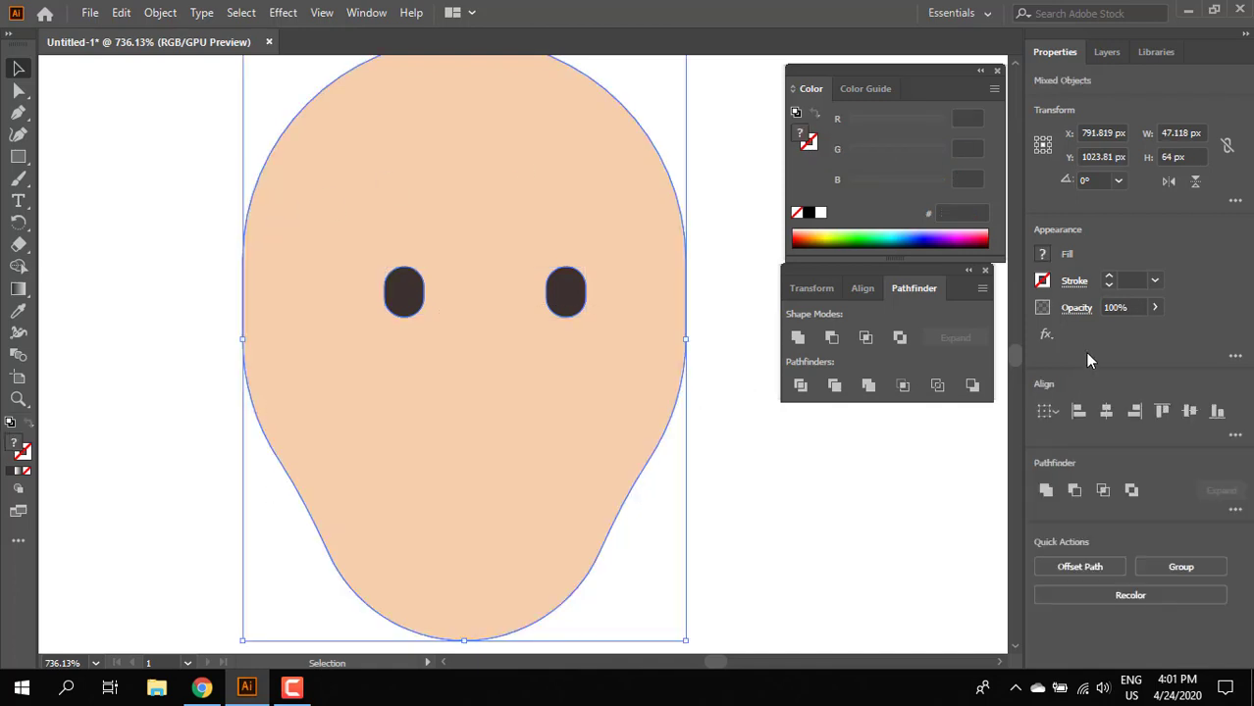
click(863, 289)
click(830, 336)
click(740, 388)
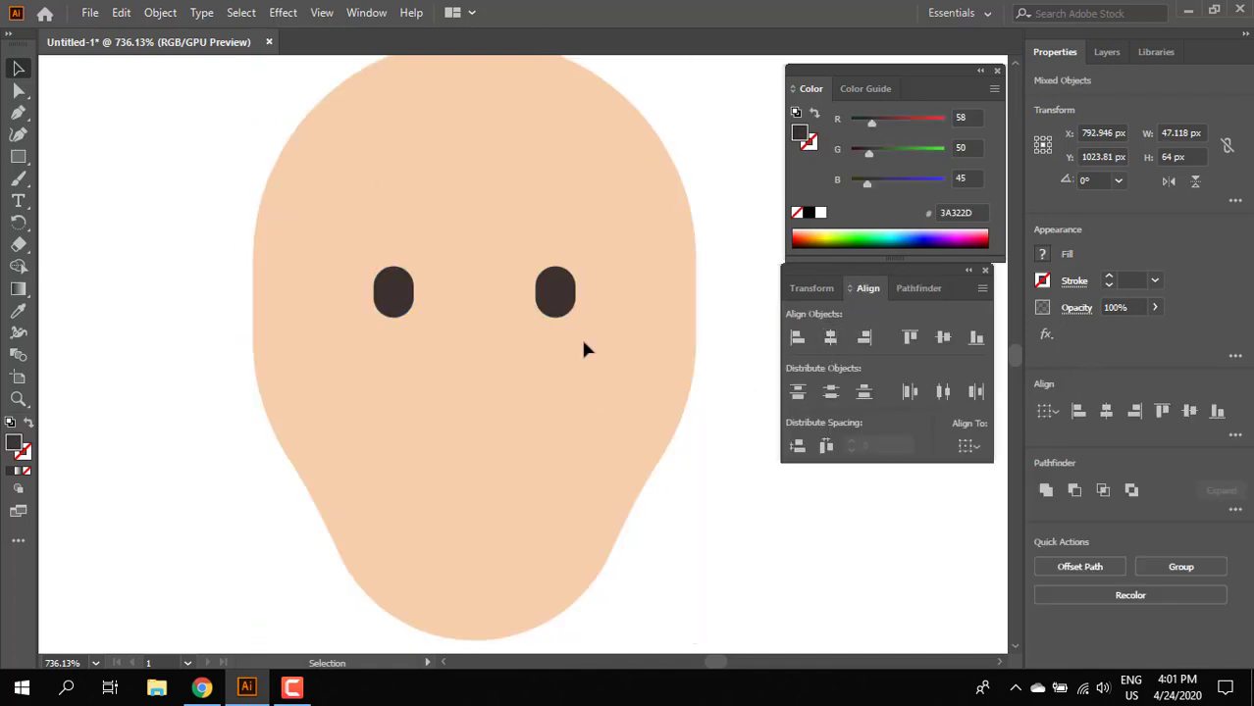
Draw a wide dark brown ellipse over the lower face below the eyes, centred on the face
scroll(697, 501, down, 1)
key(z)
alt+click(657, 398)
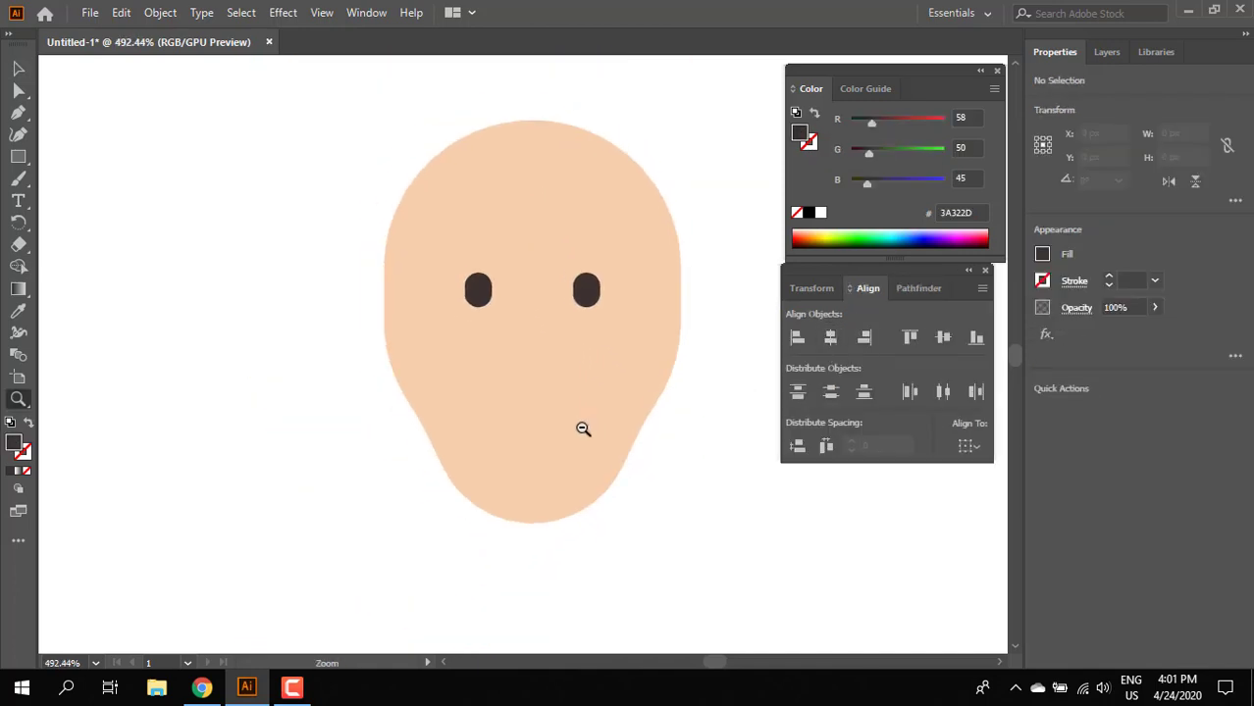
drag(18, 158, 73, 177)
drag(370, 103, 663, 470)
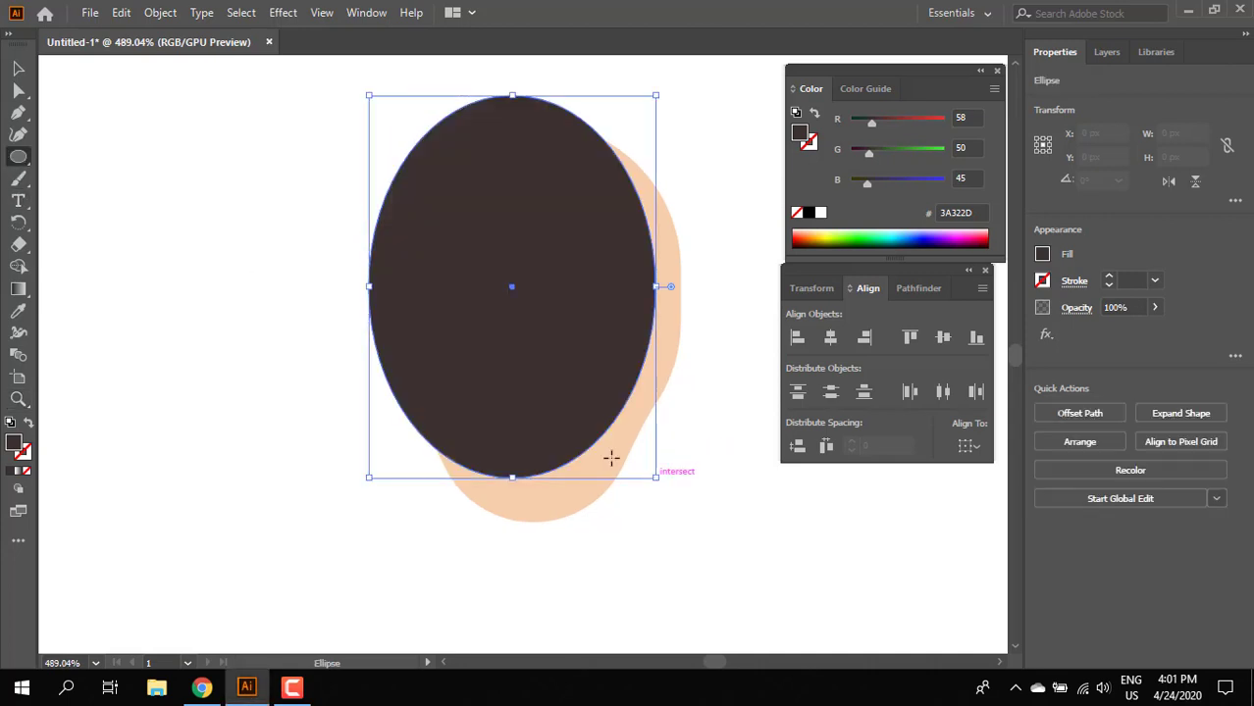
key(ctrl+z)
drag(456, 356, 620, 498)
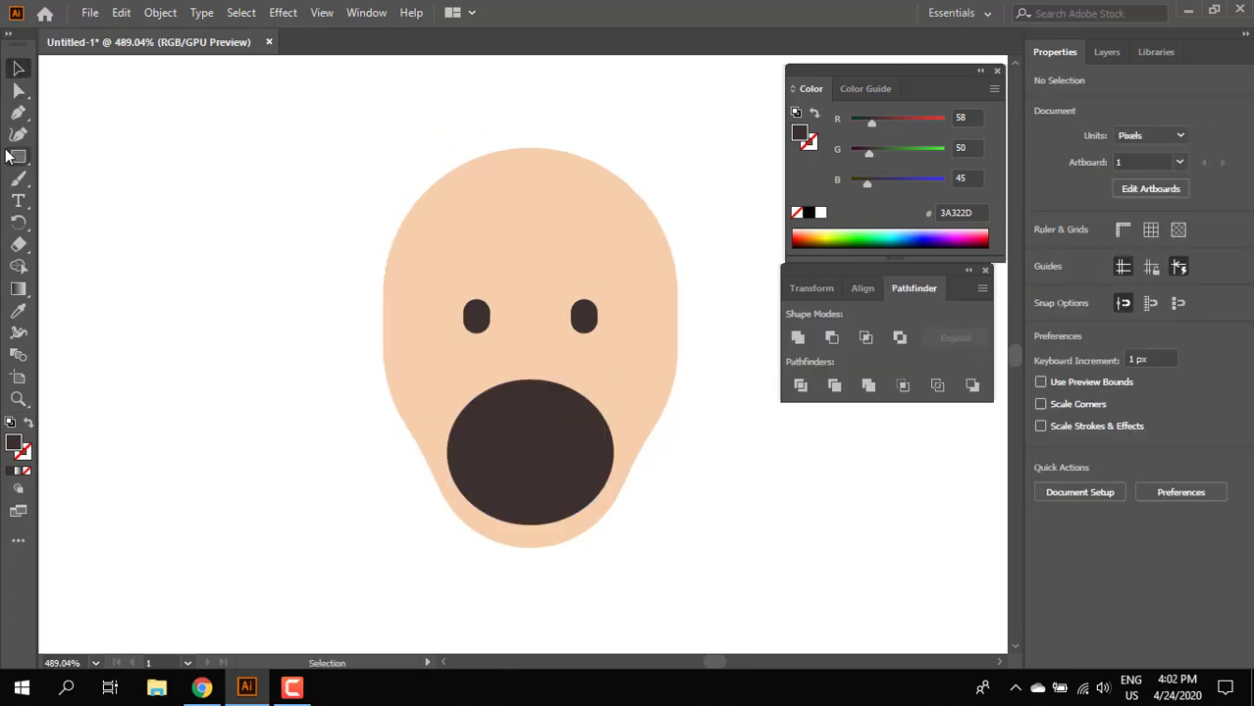
Draw a wide rectangle across the lower face and position it so only the upper part of the ellipse stays uncovered
click(14, 157)
drag(352, 394, 737, 574)
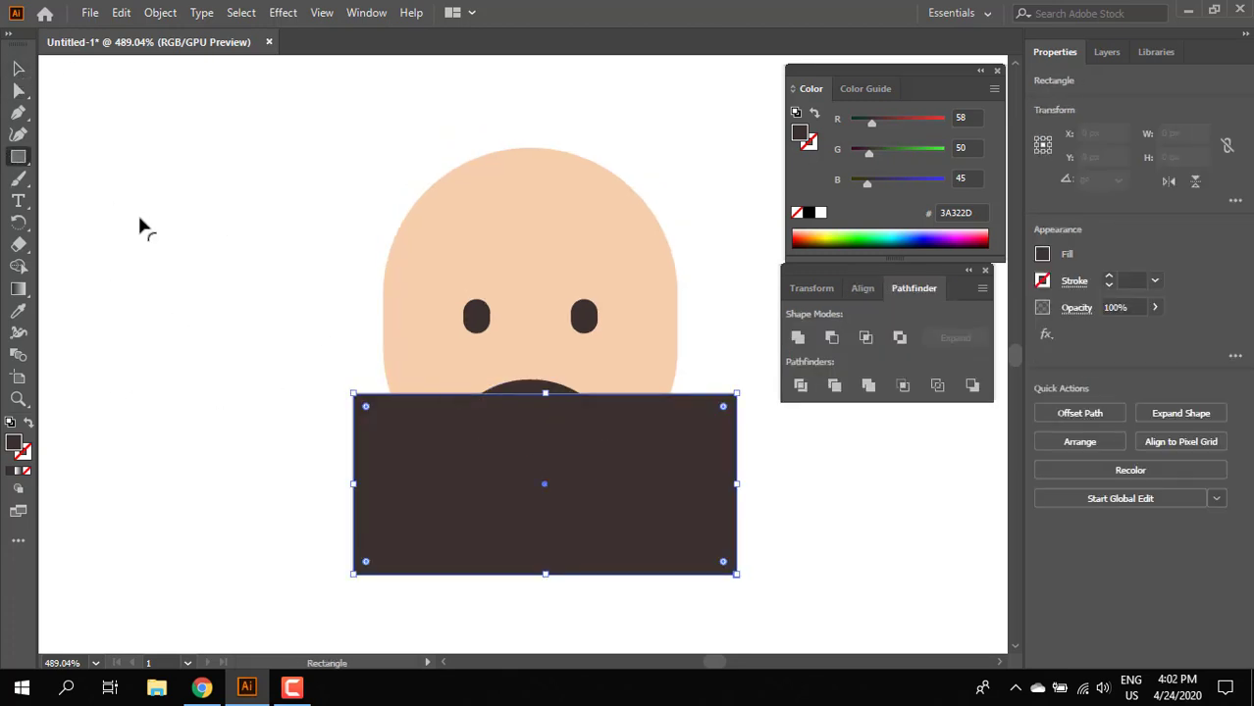
click(18, 90)
drag(594, 440, 596, 473)
Align the face, eyes, ellipse and covering rectangle on their horizontal centres
key(ctrl+a)
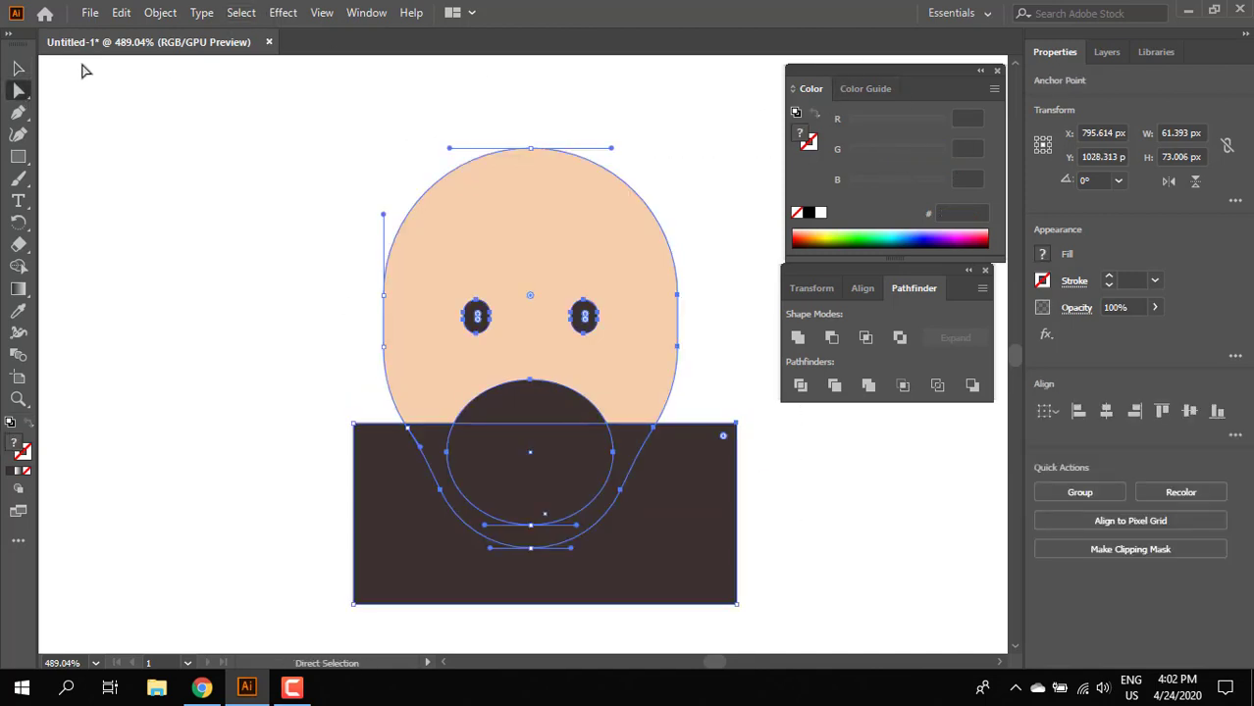
click(25, 67)
drag(778, 501, 249, 140)
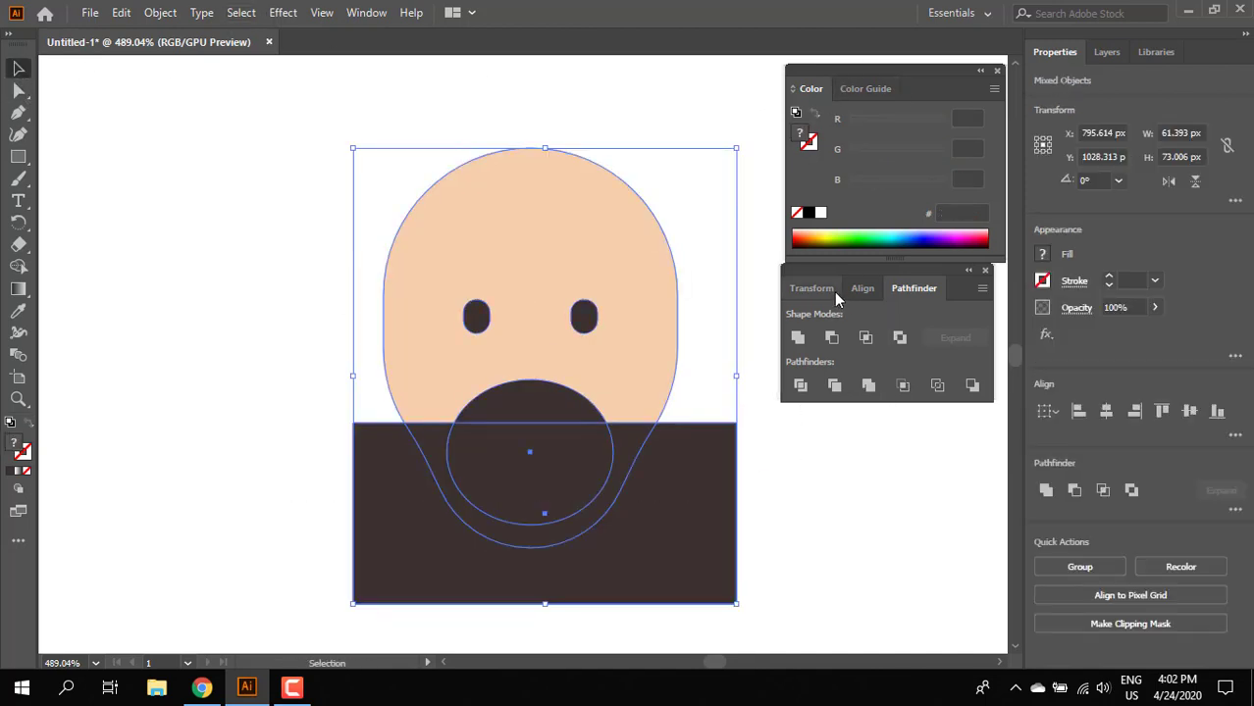
click(860, 289)
click(837, 340)
click(769, 520)
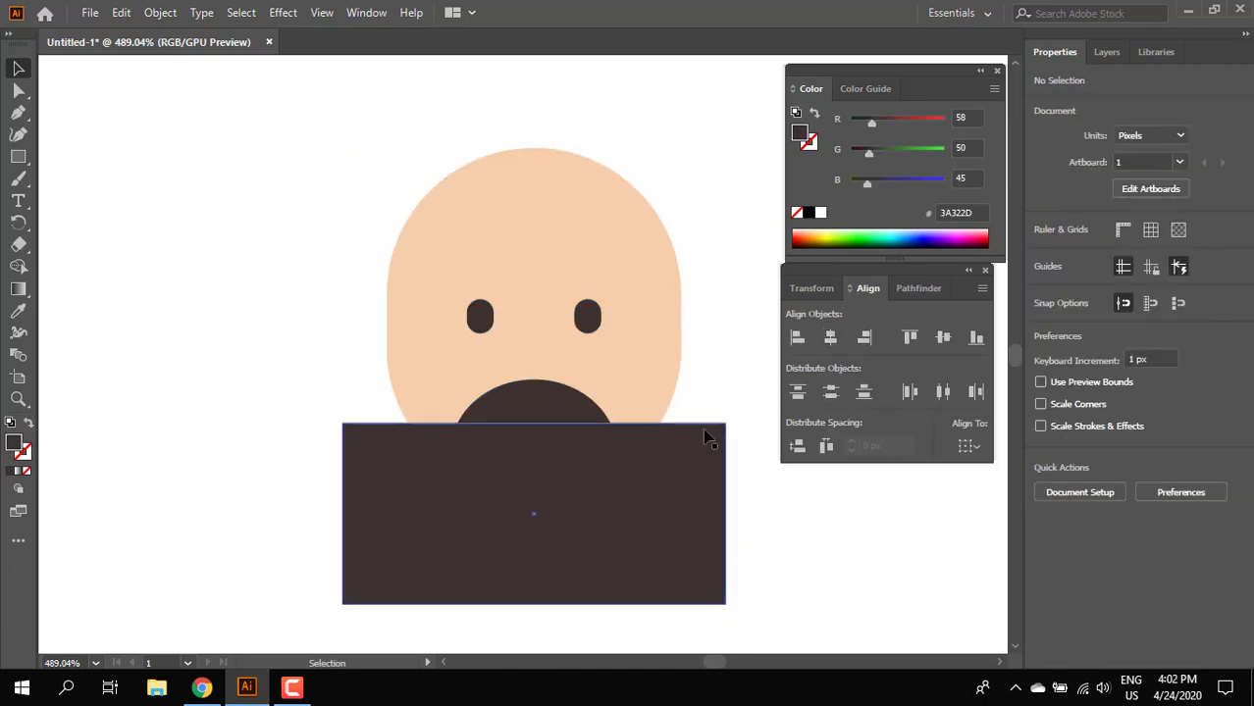
Draw a tall narrow rectangle about 8.7 by 45.5 px along the face's right side and duplicate it on the left side
click(15, 160)
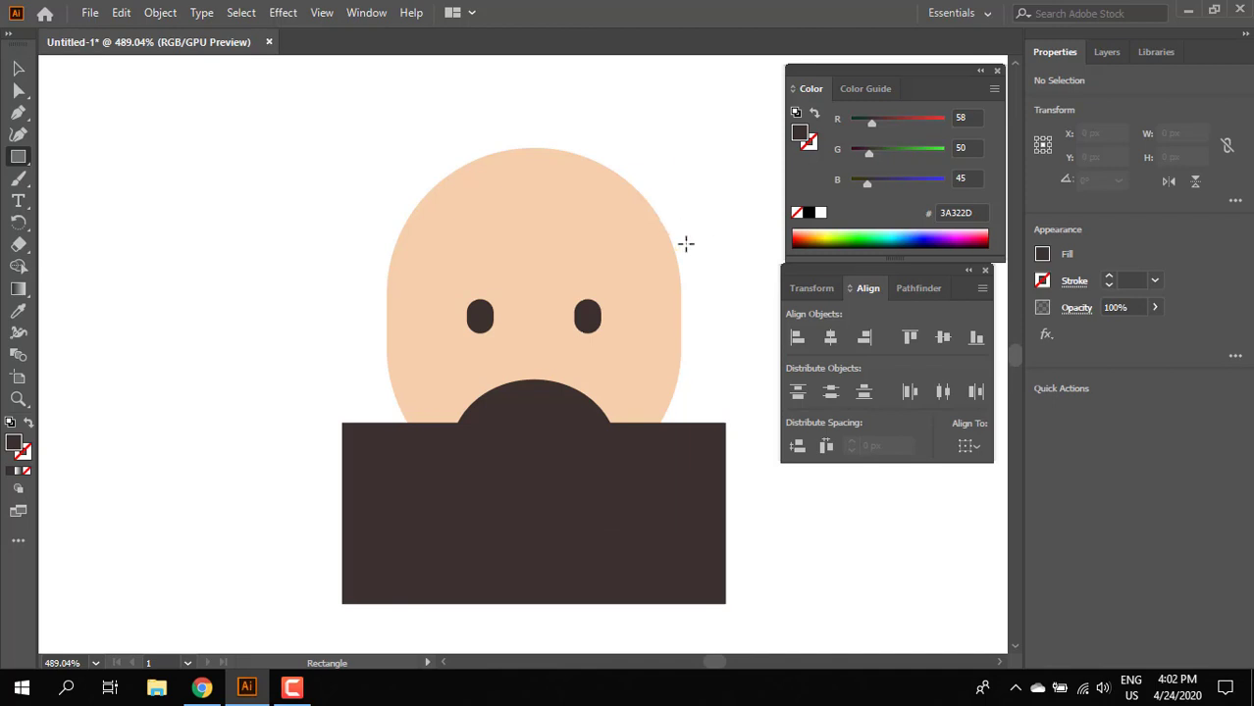
drag(671, 220, 727, 505)
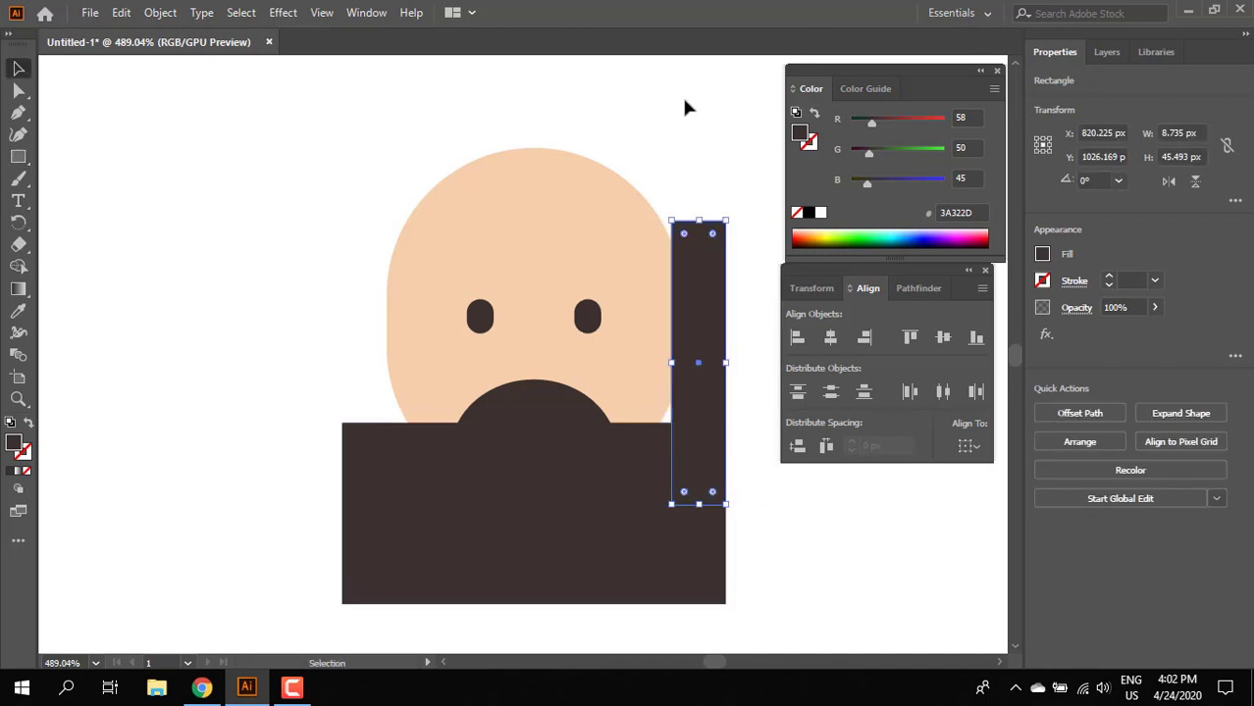
key(ctrl+shift+a)
drag(694, 328, 397, 302)
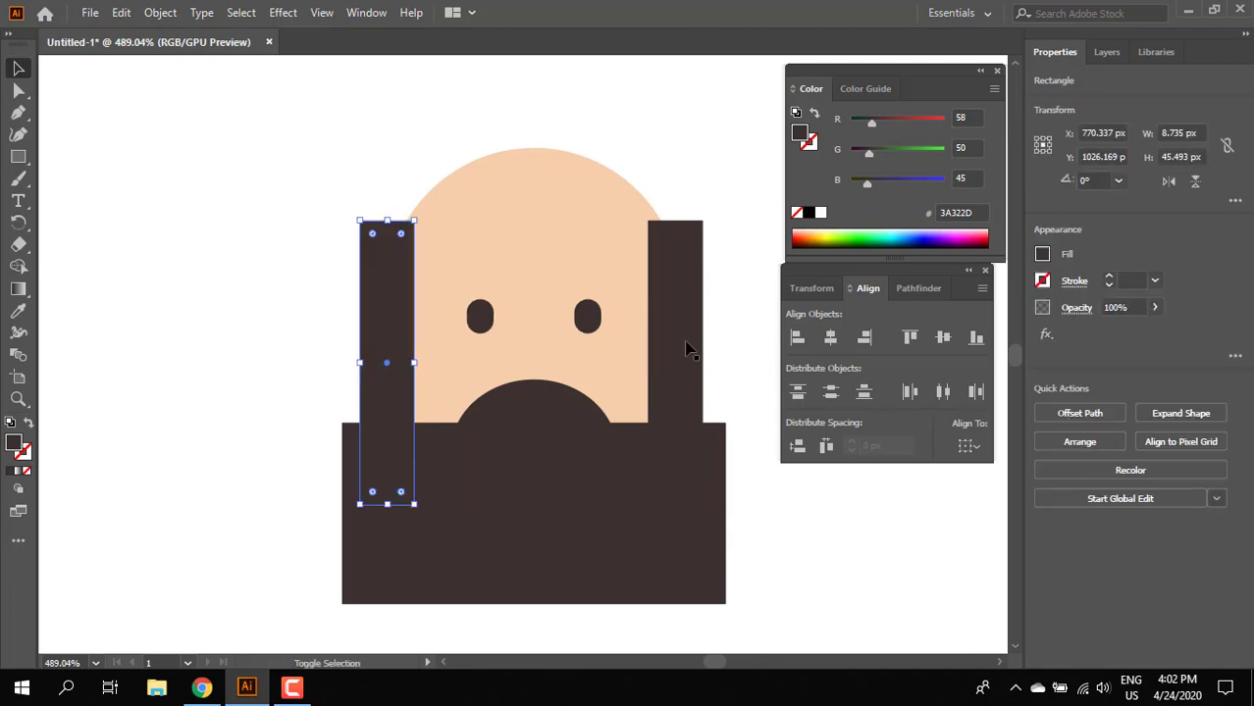
Group the two side rectangles and align the group with all the other shapes on their horizontal centres
shift+click(686, 347)
right_click(686, 347)
click(731, 400)
drag(759, 451, 294, 148)
click(831, 337)
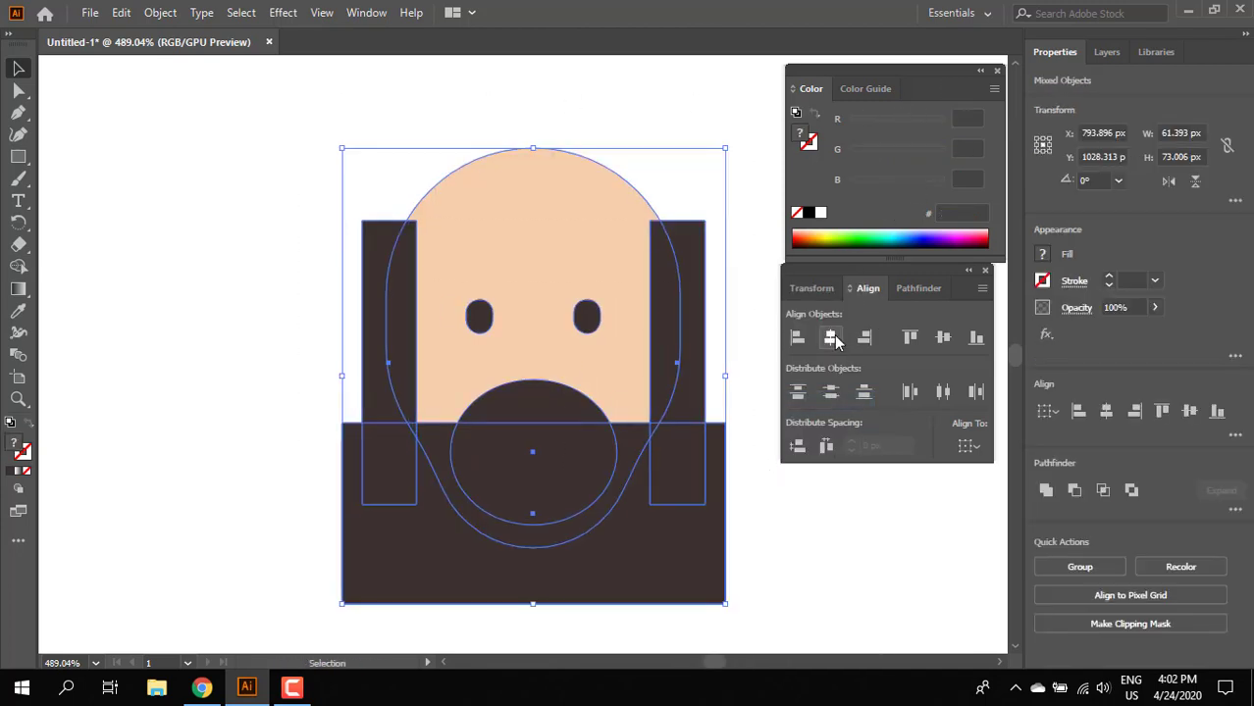
click(755, 432)
Unite the two side rectangles with the wide rectangle into one beard shape
click(680, 450)
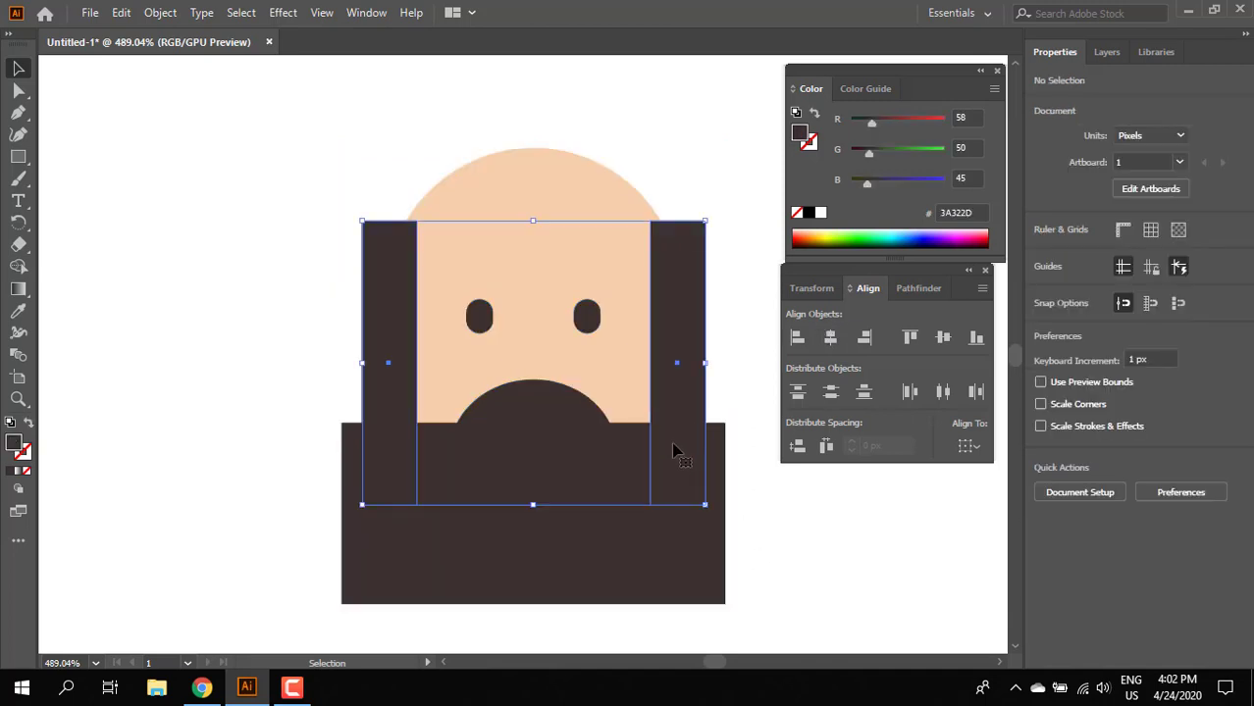
shift+click(635, 468)
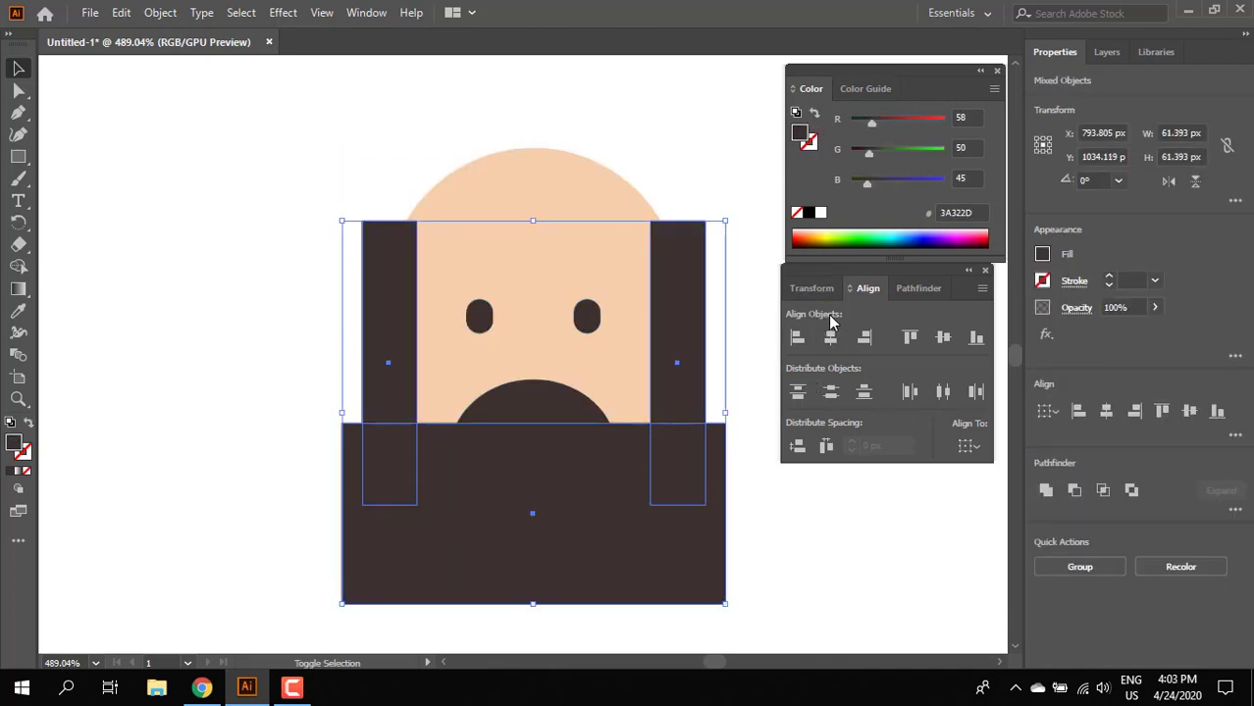
click(913, 289)
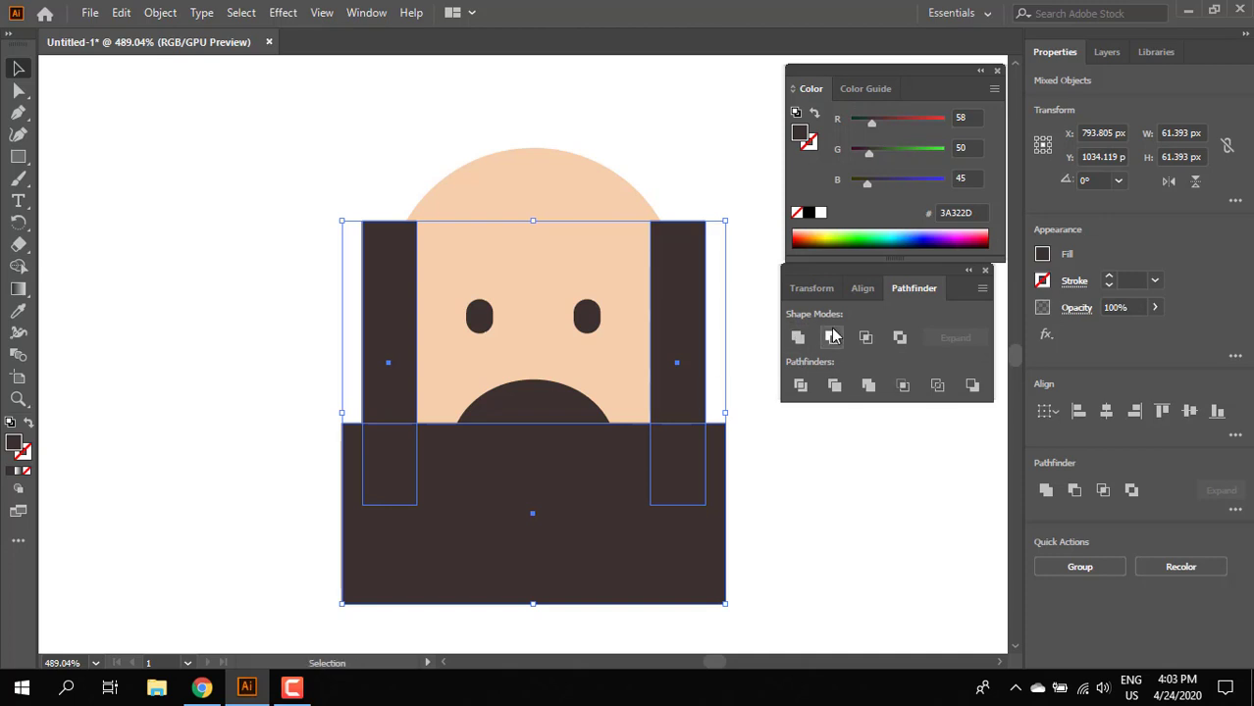
click(797, 338)
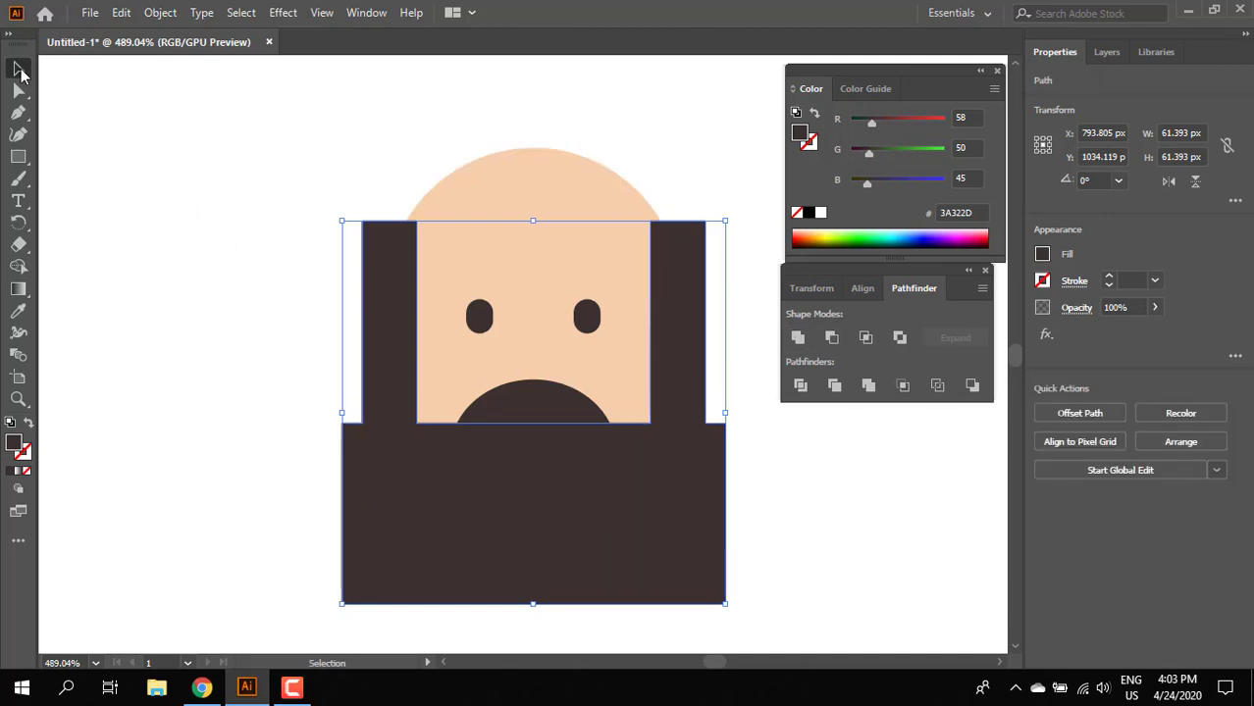
Round the beard shape's two inner corners beside the ellipse to a radius of about 5.92 px
key(a)
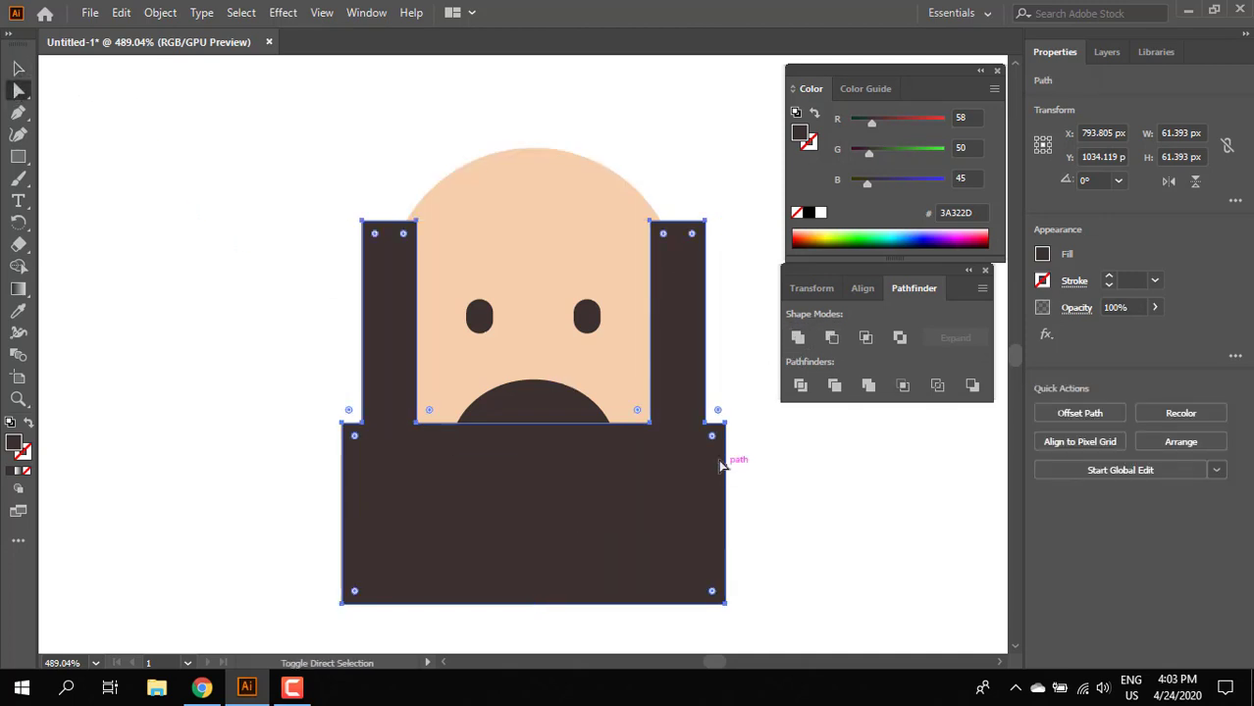
click(649, 425)
drag(427, 413, 476, 420)
click(411, 427)
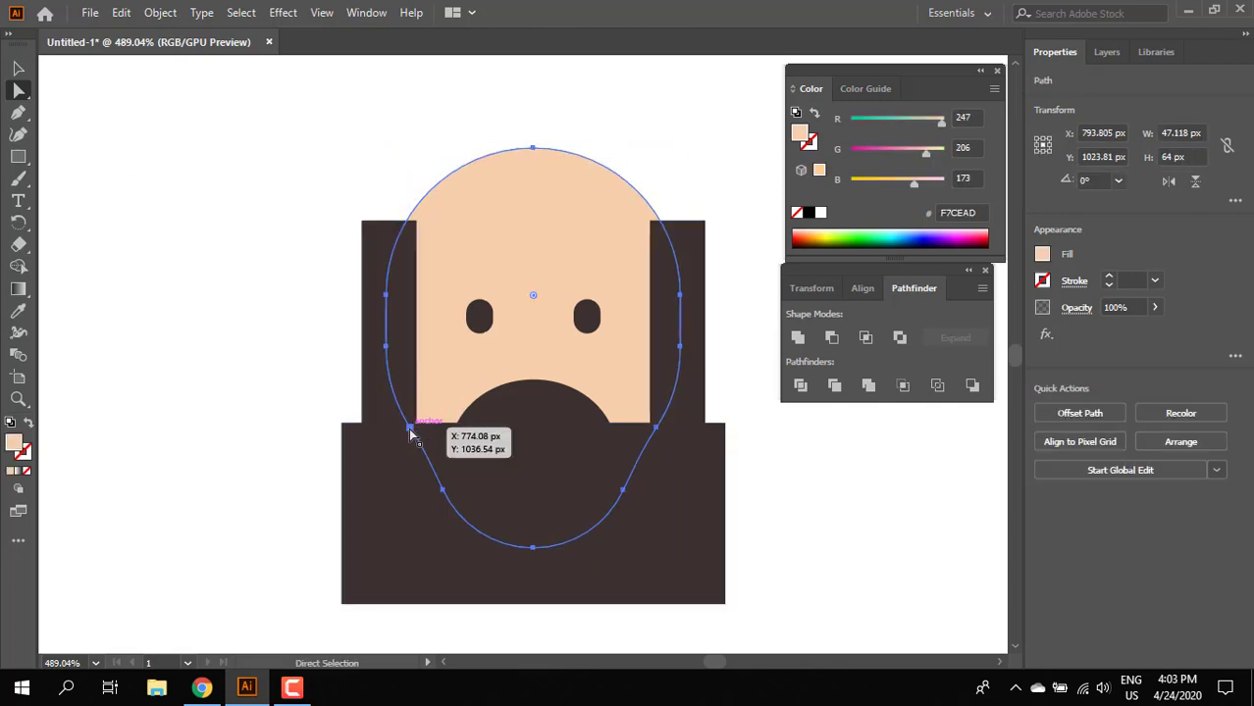
click(500, 493)
drag(413, 425, 417, 424)
click(649, 423)
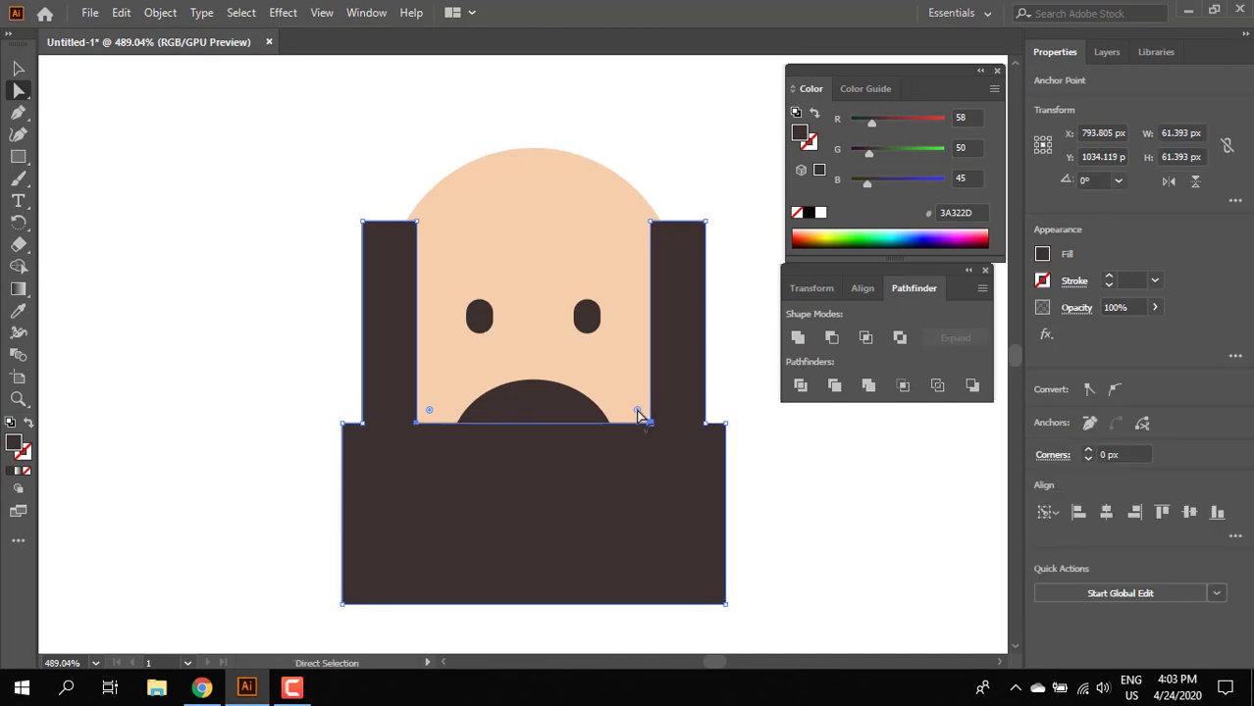
drag(638, 415, 633, 371)
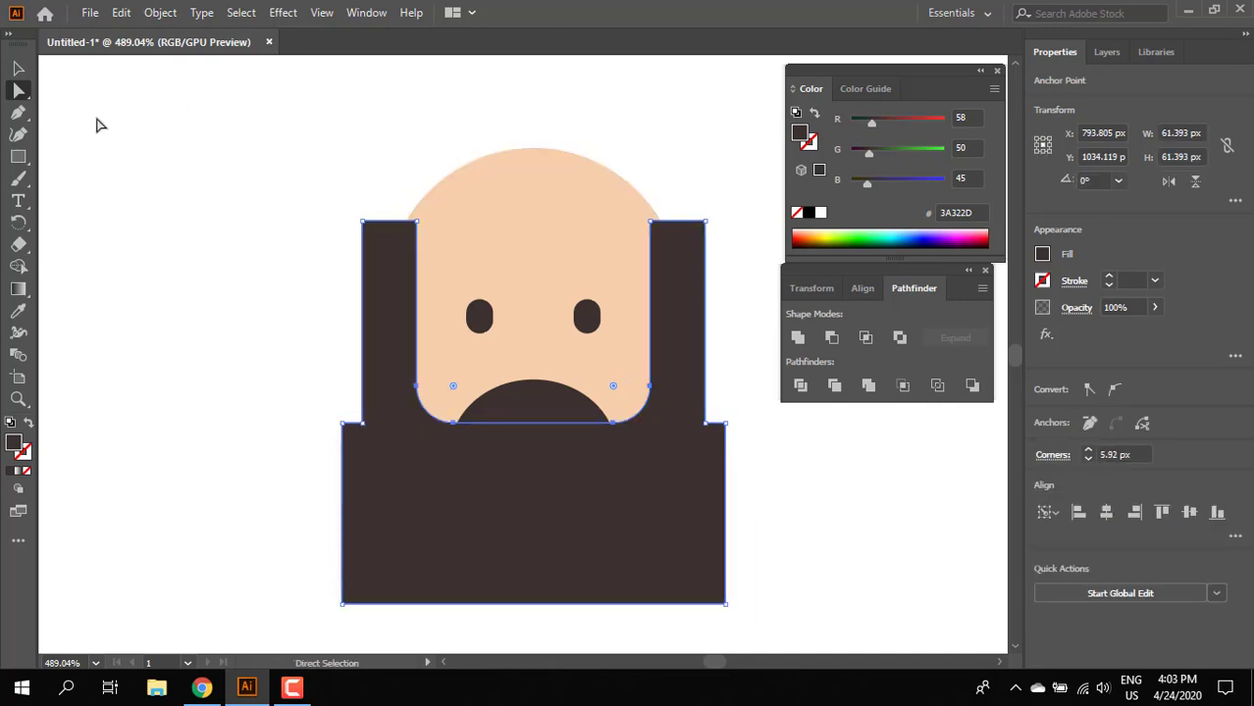
Divide the face and the beard shape where they overlap, and delete the beard parts outside the face outline
click(17, 69)
click(550, 173)
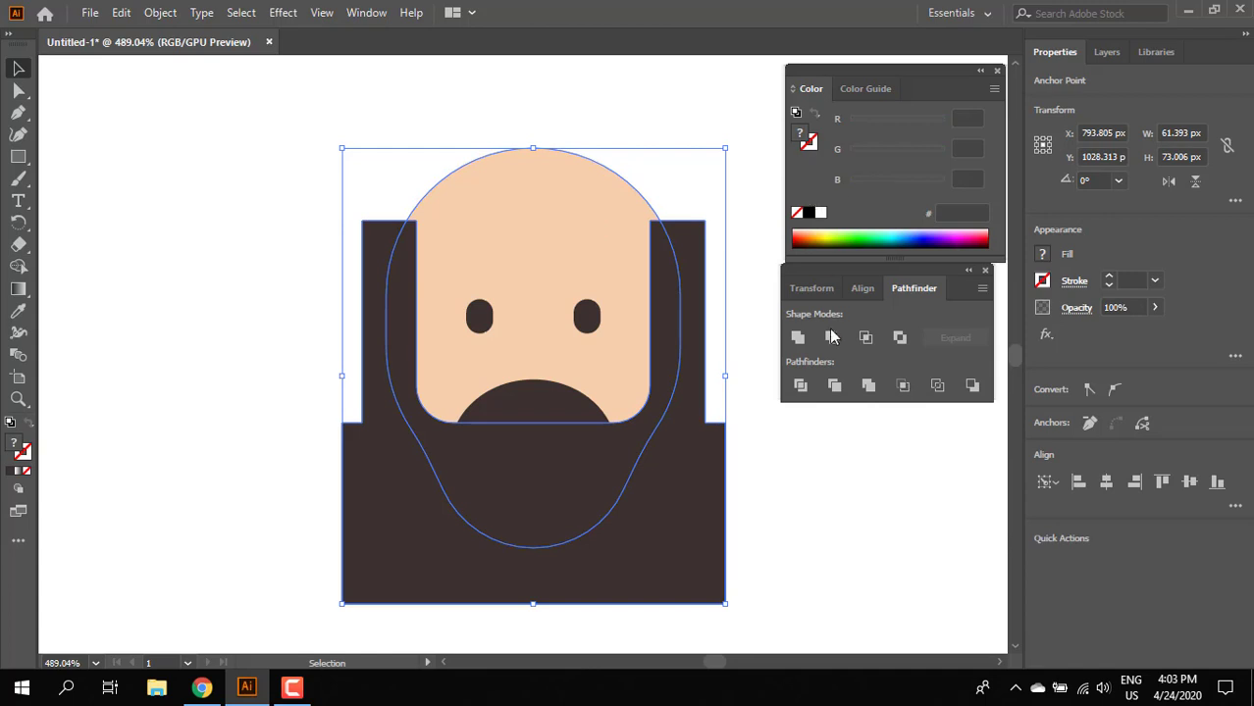
click(804, 385)
double_click(711, 521)
click(711, 521)
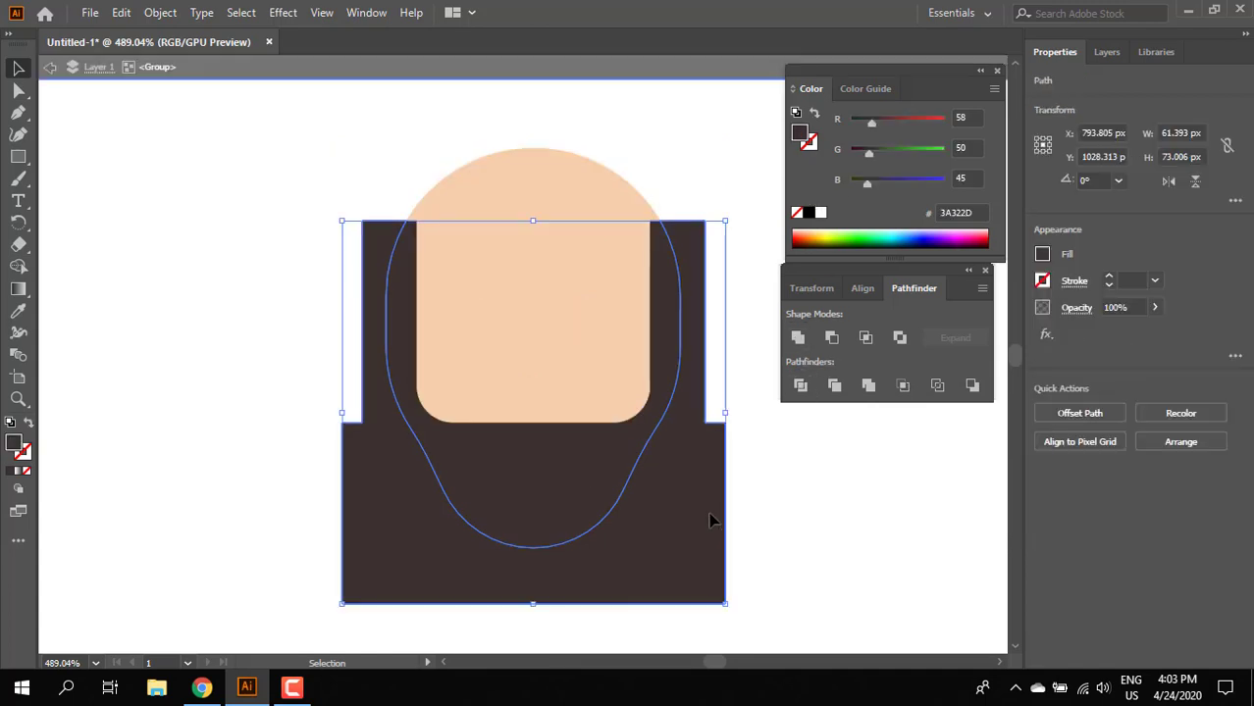
key(Delete)
double_click(768, 529)
Send the divided face and beard group behind the eyes and the ellipse
click(611, 361)
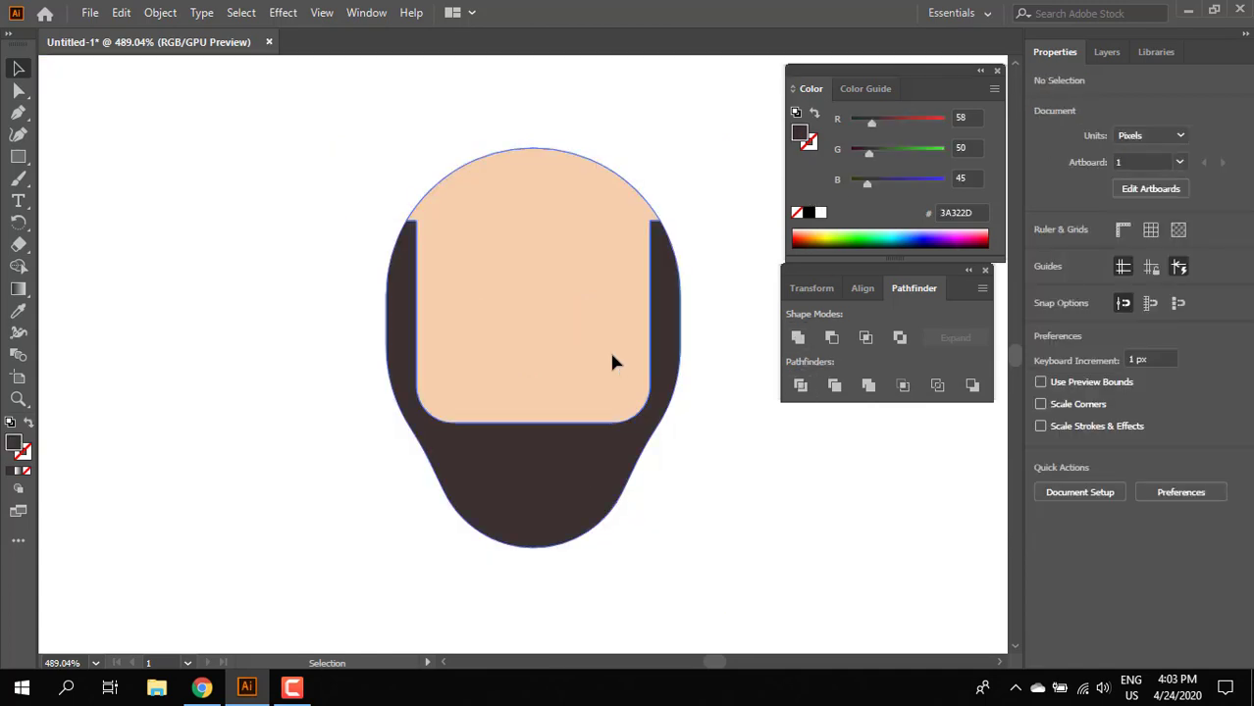
key(ctrl+z)
click(657, 438)
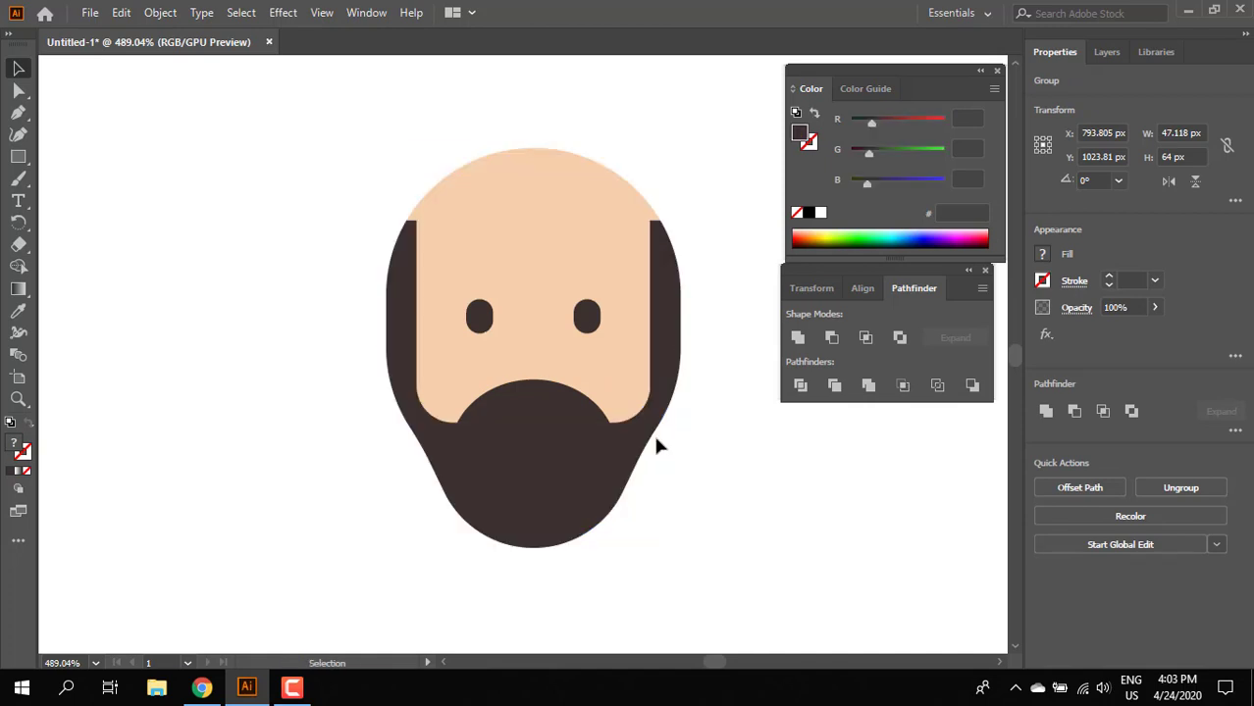
Ungroup the divided face and beard pieces
click(585, 444)
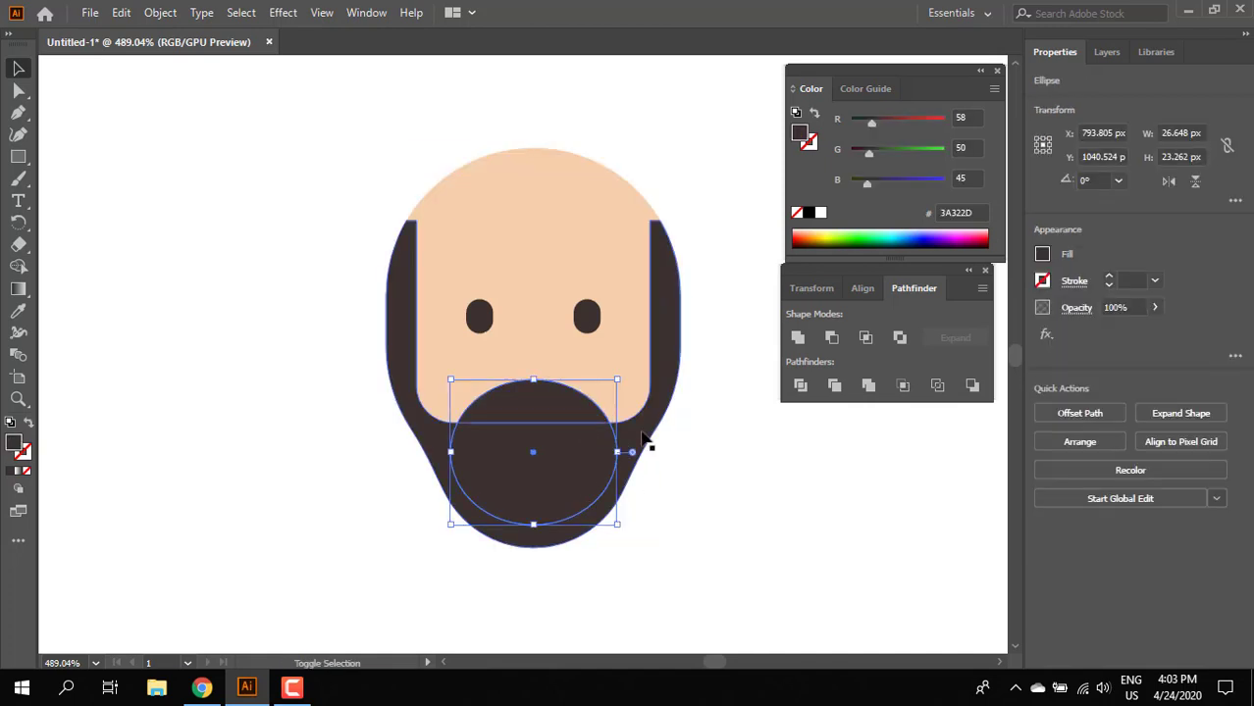
click(638, 392)
double_click(636, 393)
double_click(633, 401)
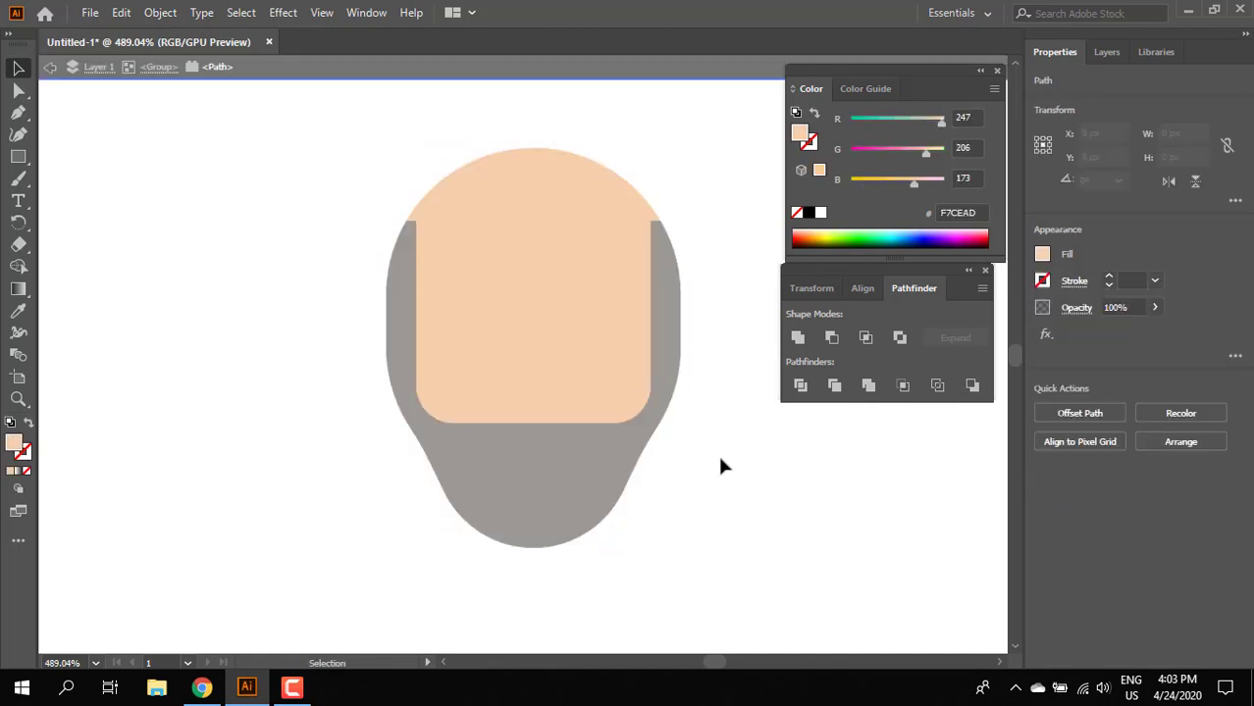
click(717, 452)
double_click(745, 470)
right_click(647, 411)
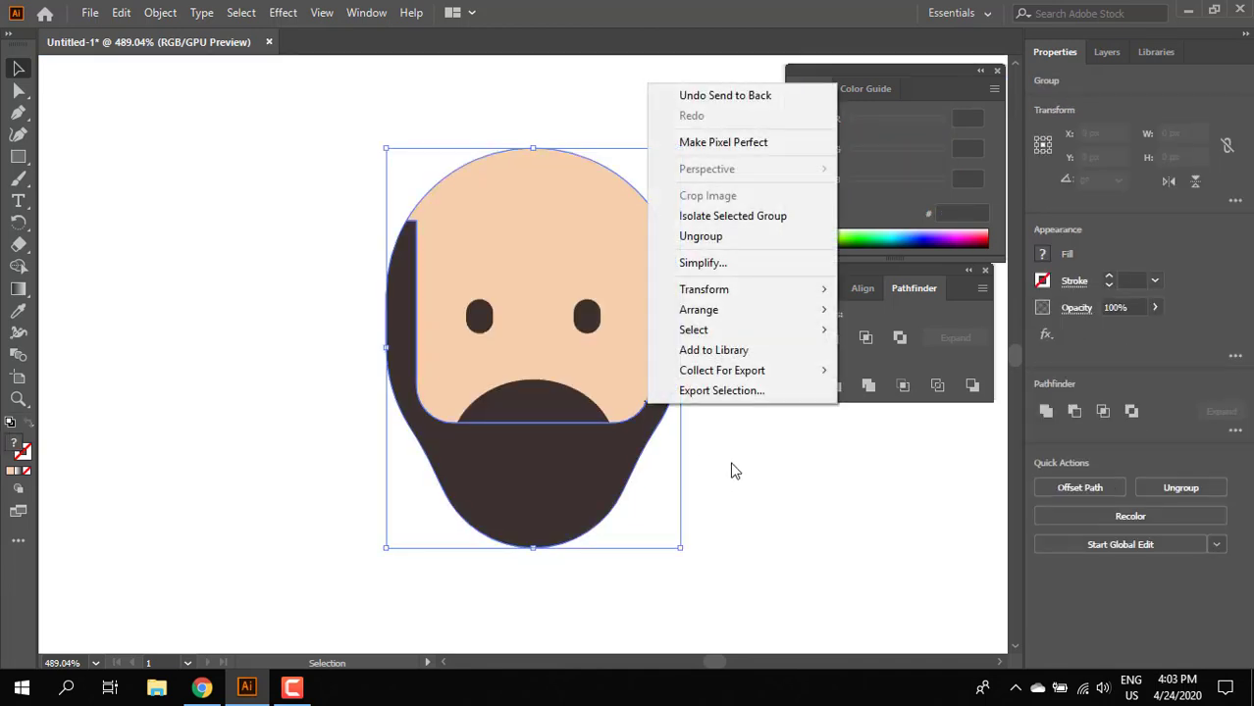
click(706, 234)
Unite the dark ellipse with the beard into a single shape
click(564, 441)
shift+click(564, 441)
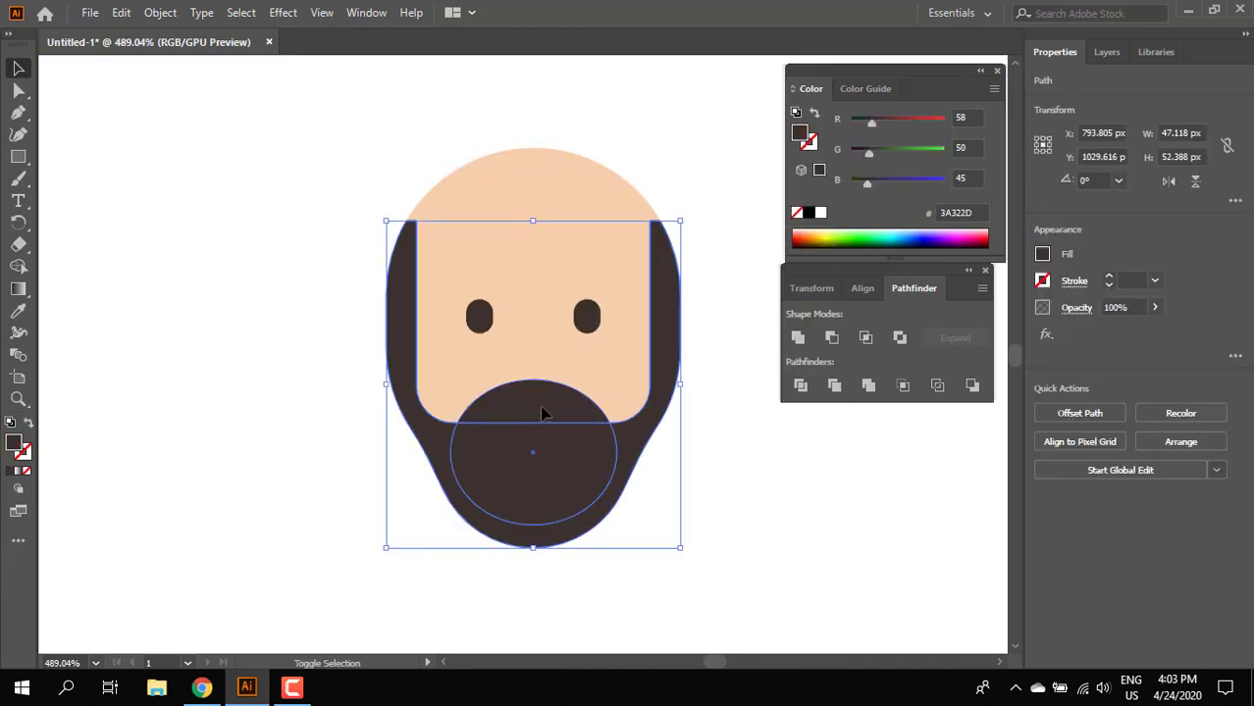
click(798, 338)
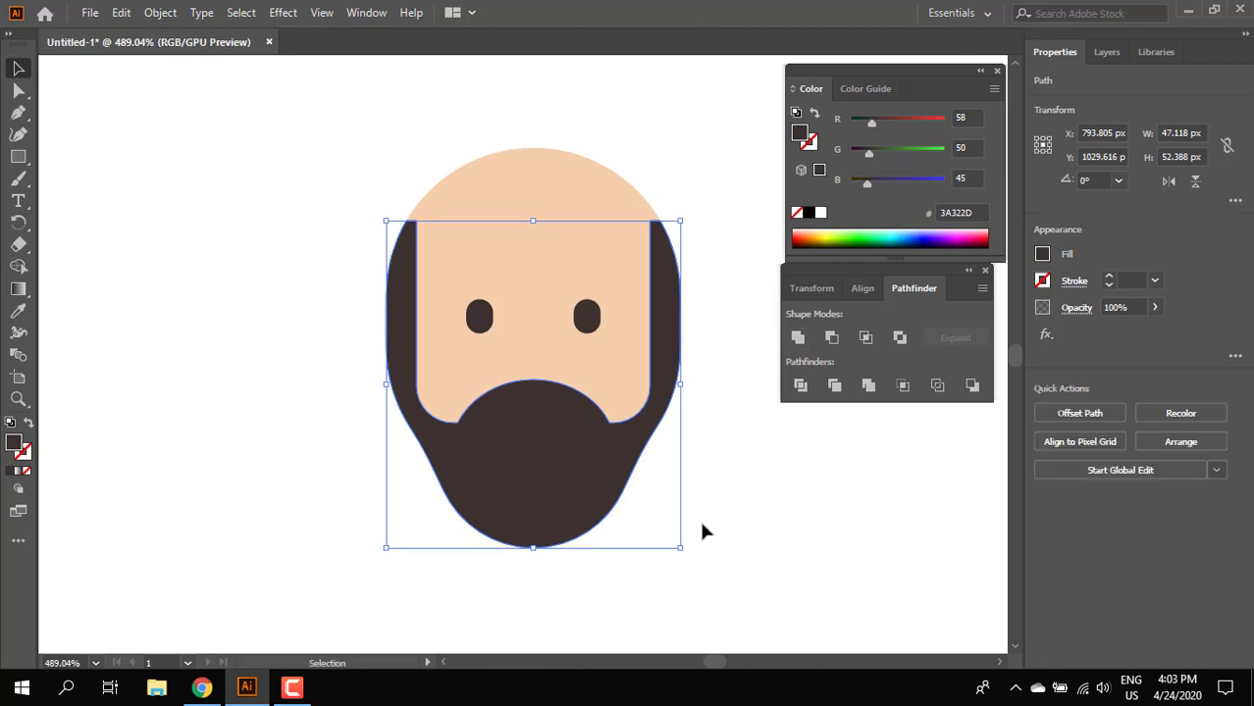
Round the two corners where the ellipse curve meets the beard's inner edge to about 1.09 px
click(17, 96)
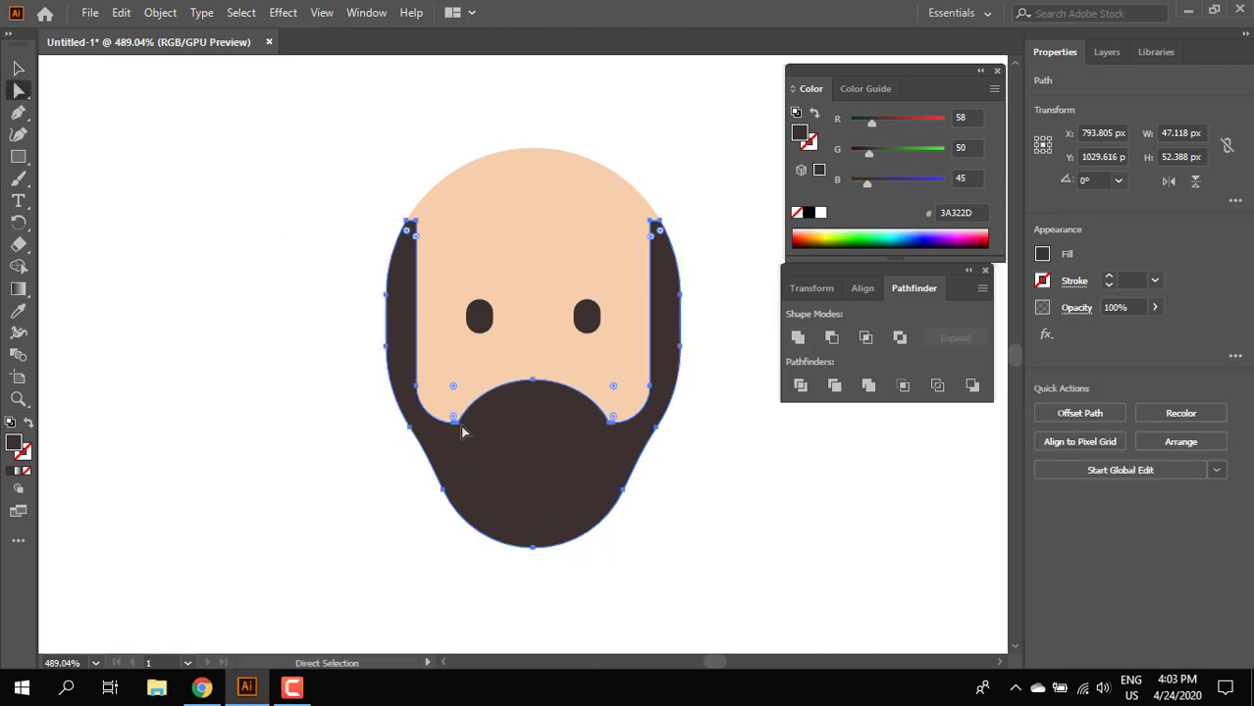
click(612, 422)
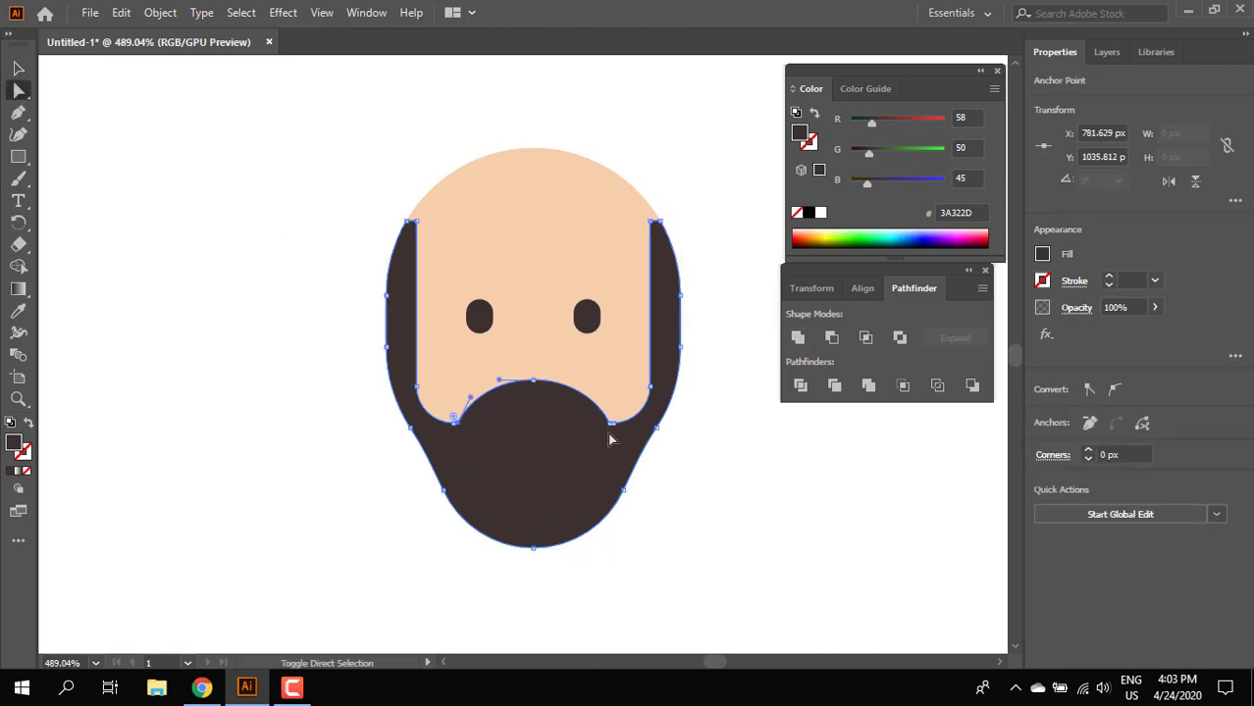
drag(613, 437, 618, 415)
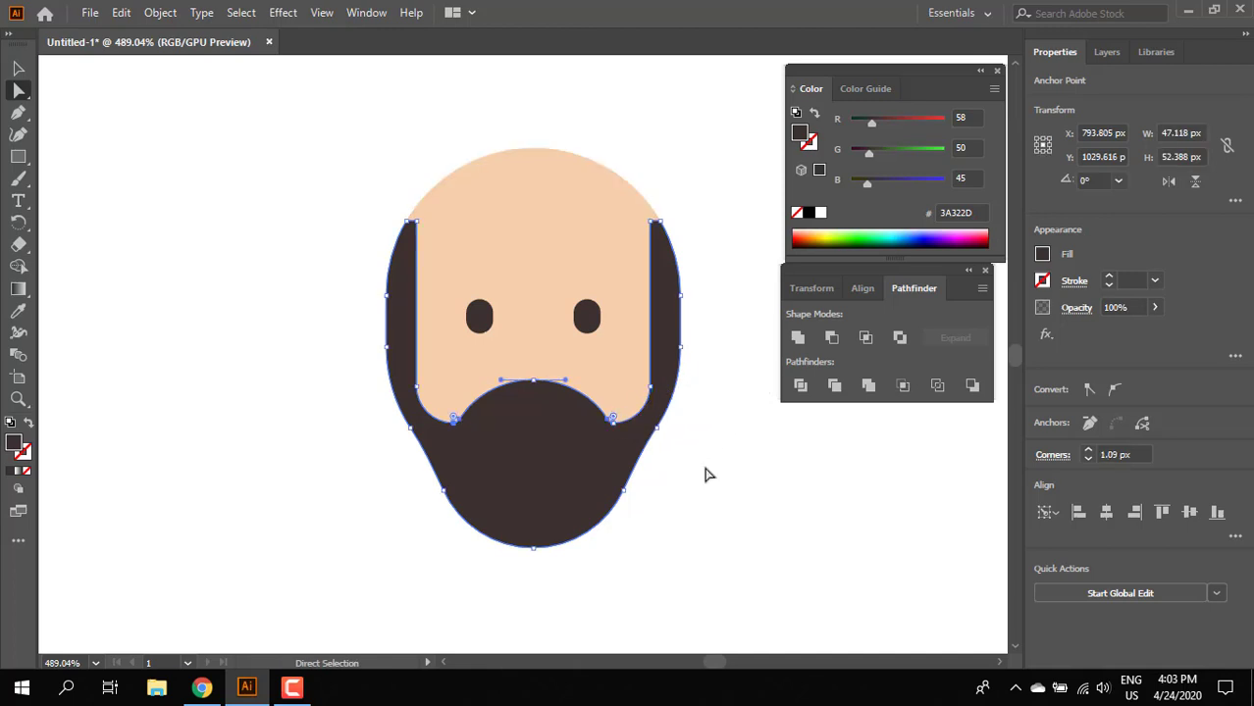
click(680, 449)
Draw a dark brown circle about 38.6 px wide over the top left of the head and duplicate it on the right
drag(680, 448, 676, 474)
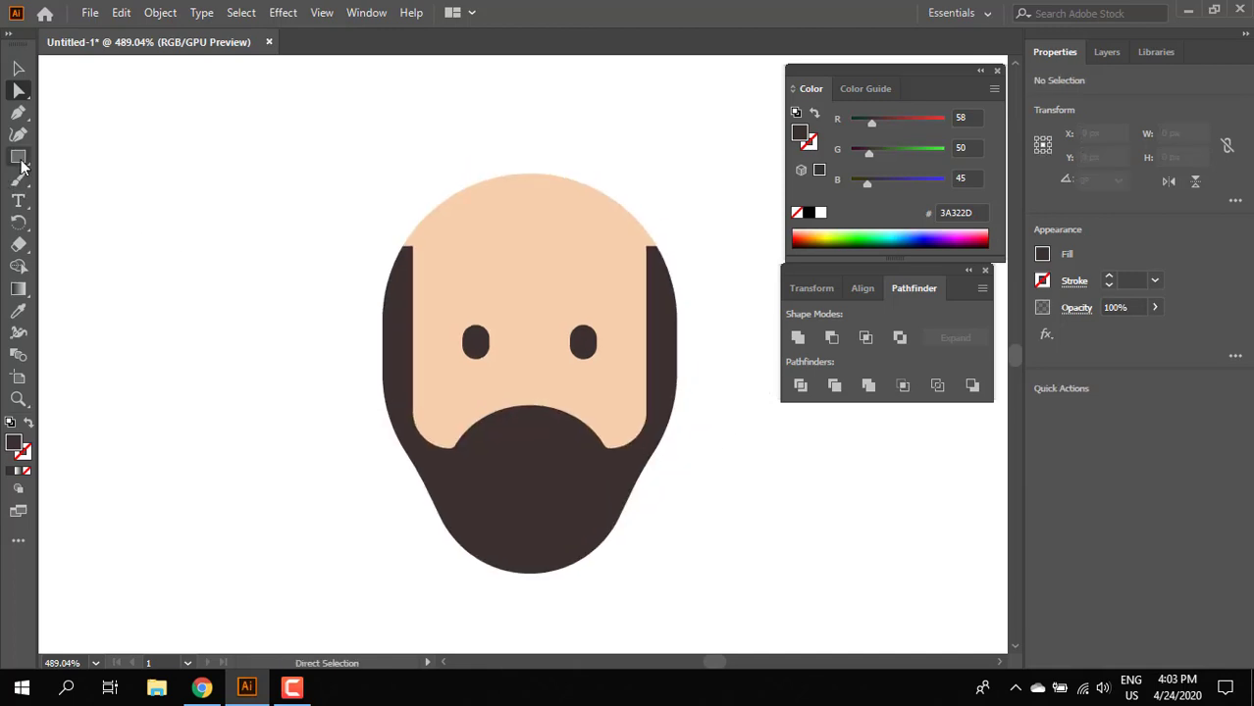
drag(19, 162, 110, 180)
drag(291, 63, 531, 206)
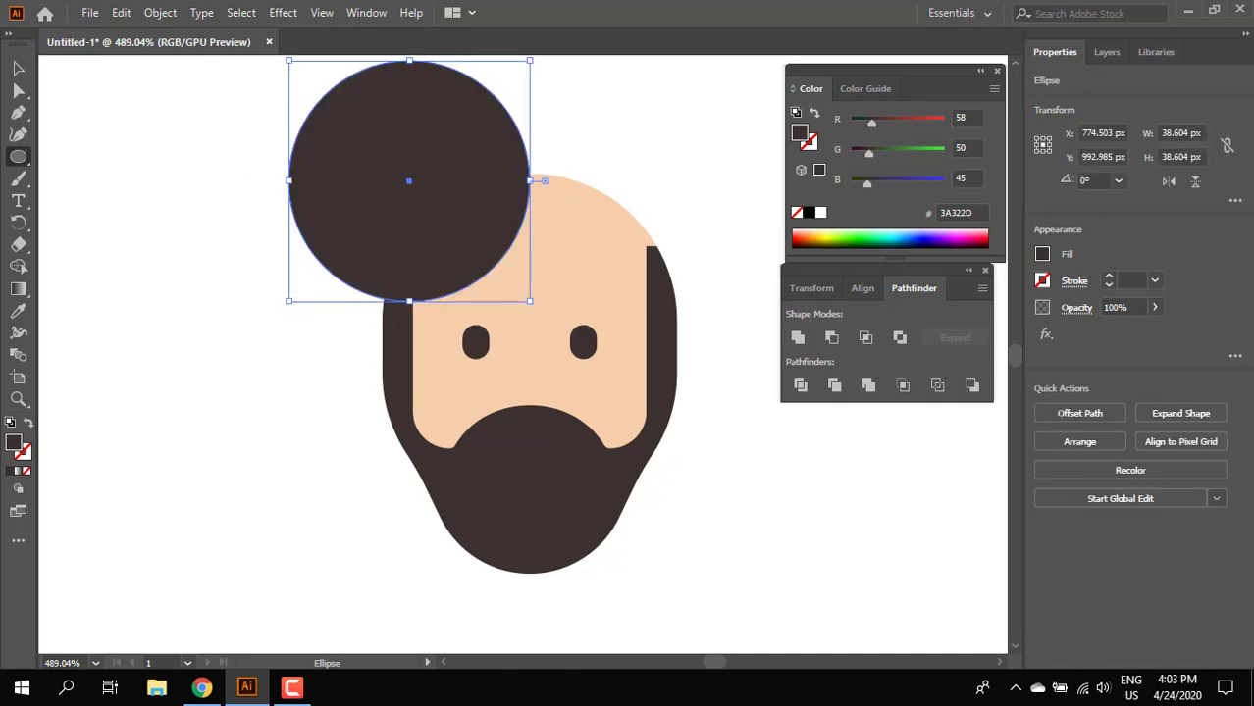
click(687, 128)
drag(491, 169, 723, 181)
Shrink the right hair circle and position it so it overlaps the edge of the left one
click(656, 159)
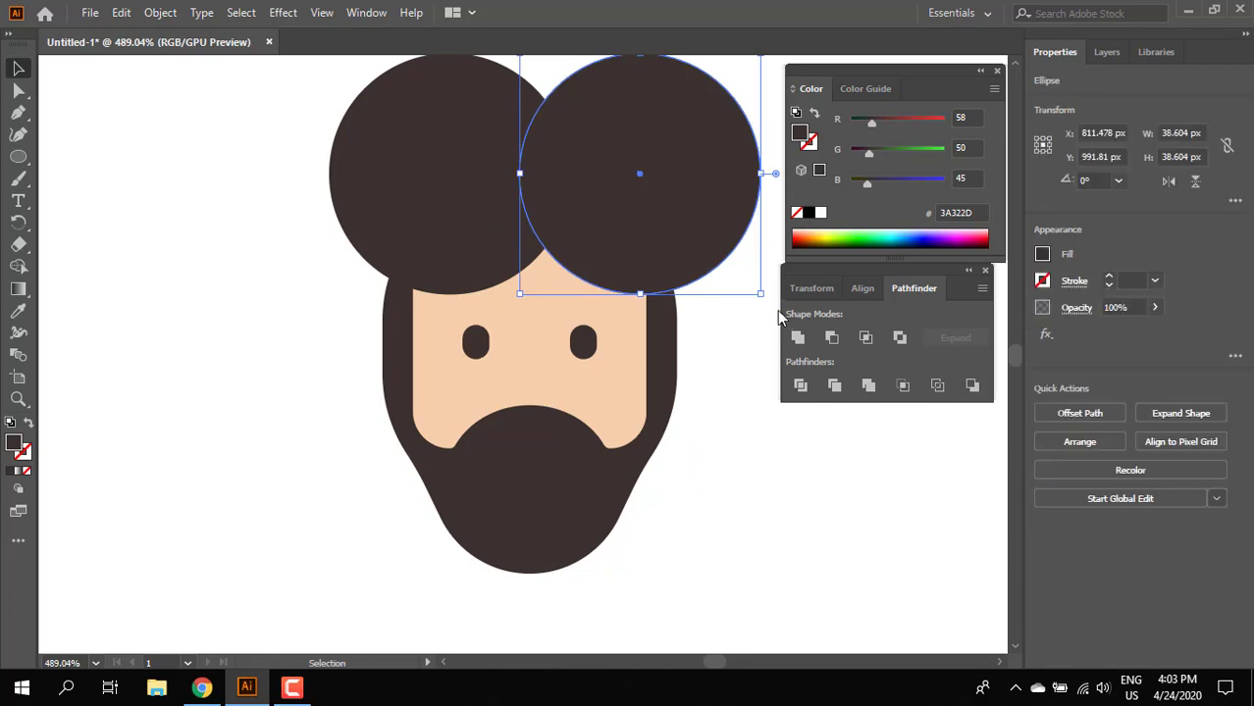
drag(761, 295, 736, 269)
drag(665, 194, 659, 192)
click(88, 213)
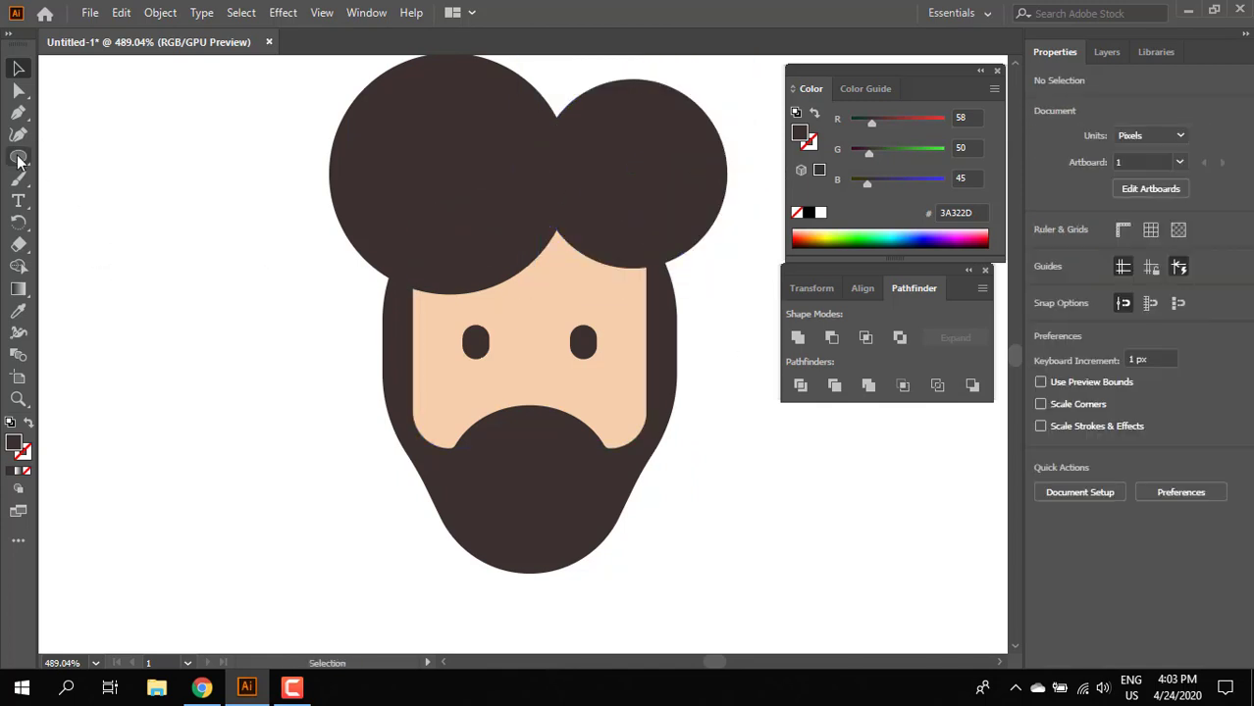
Draw a rectangle about 47 by 32.5 px over the forehead, matching the face's width, and round its two upper corners to 23.56 px
drag(19, 160, 98, 154)
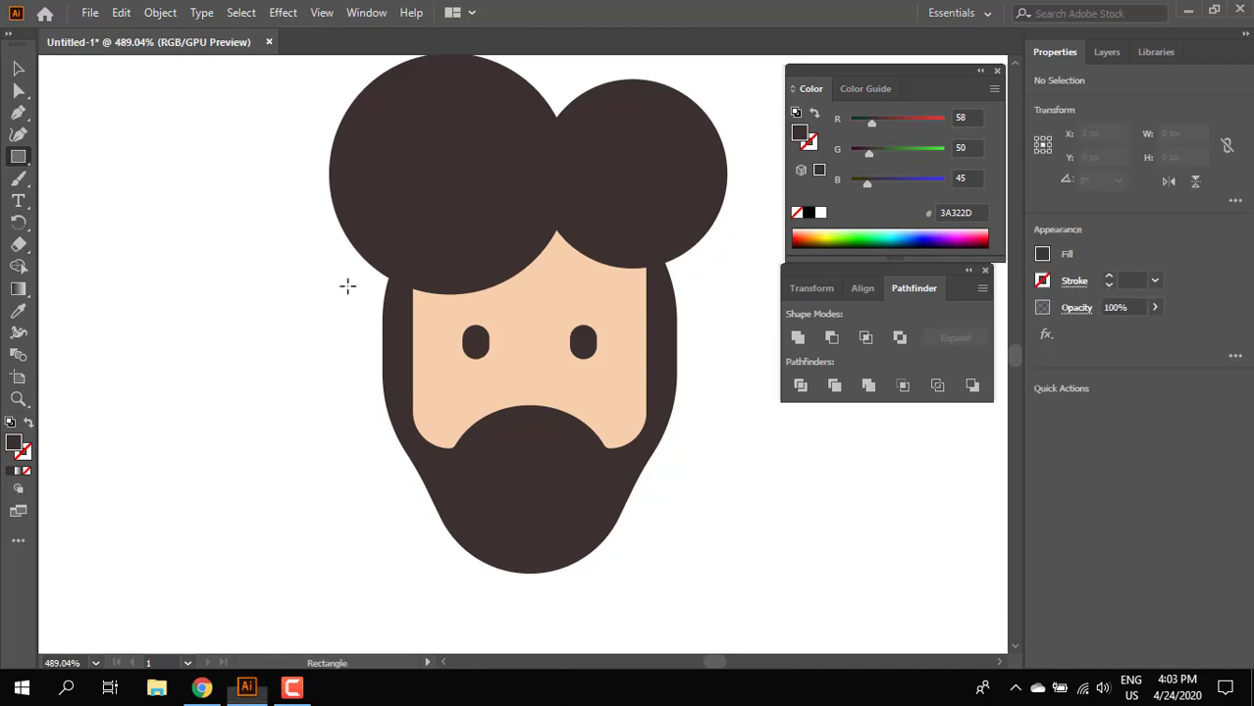
drag(381, 337, 671, 144)
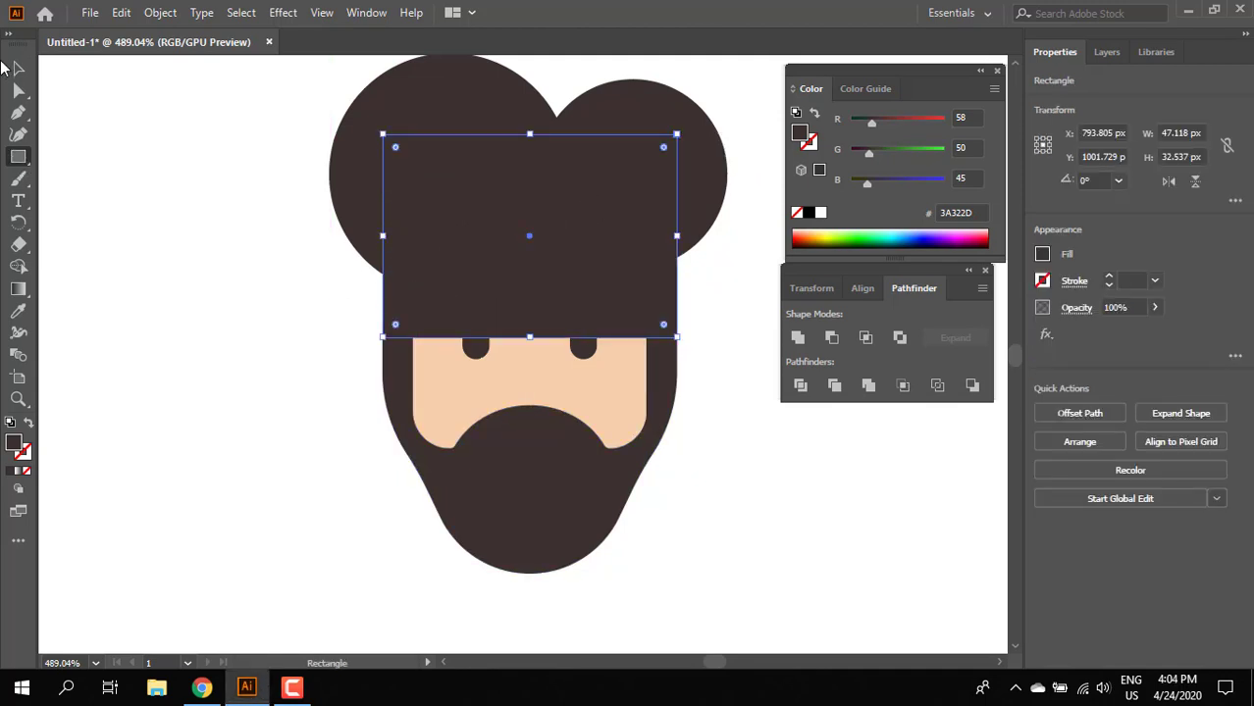
click(382, 136)
shift+click(676, 134)
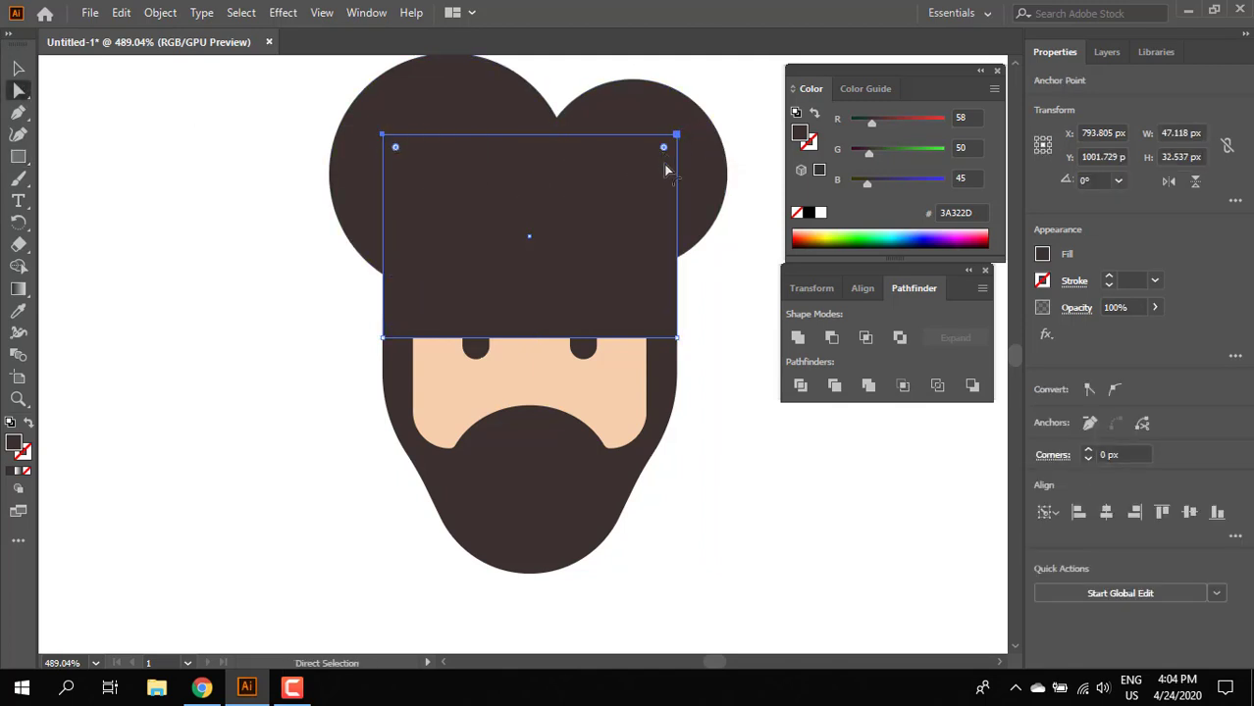
drag(664, 147, 604, 462)
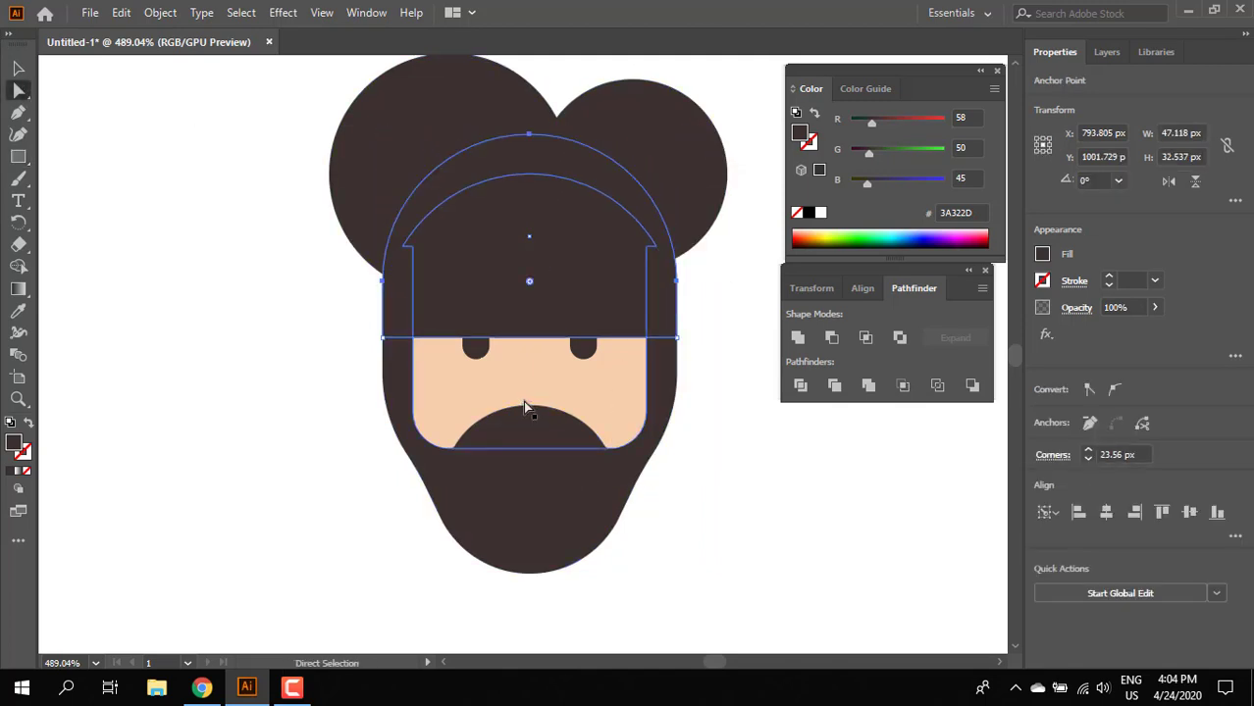
Send the forehead rectangle to the back, divide it together with both hair circles, and ungroup the result
click(16, 75)
key(ctrl+shift+[)
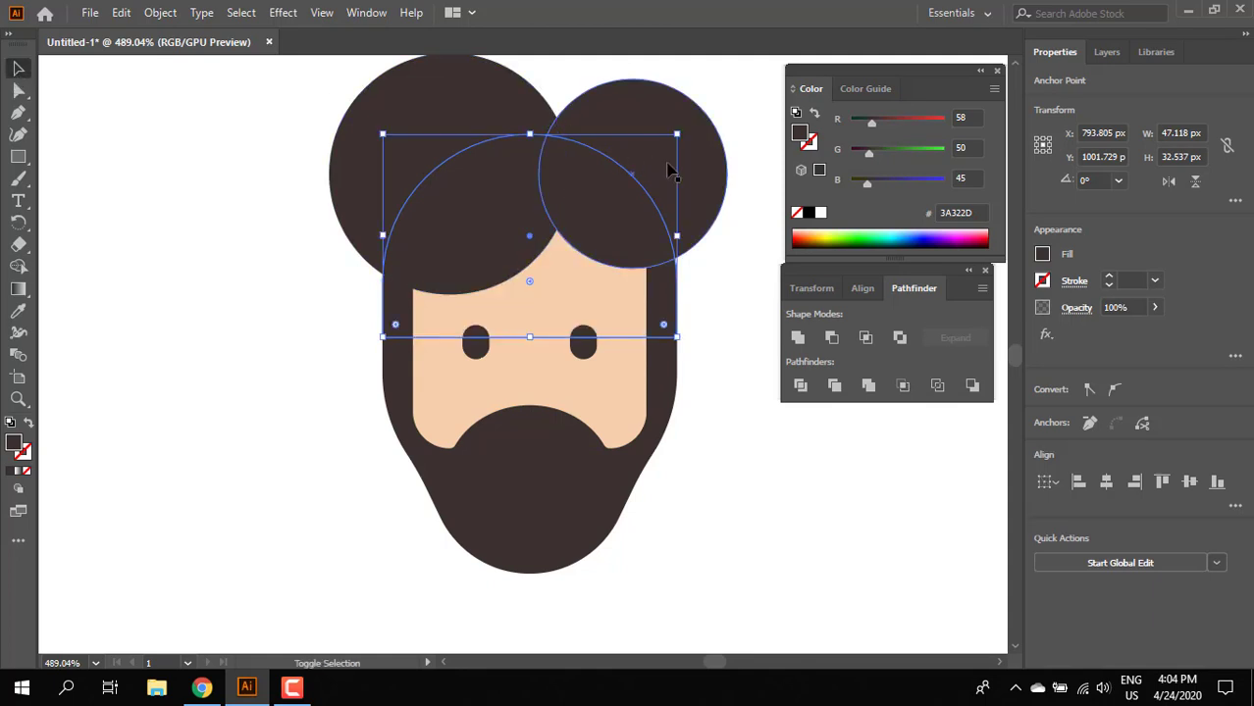
shift+click(677, 169)
shift+click(406, 127)
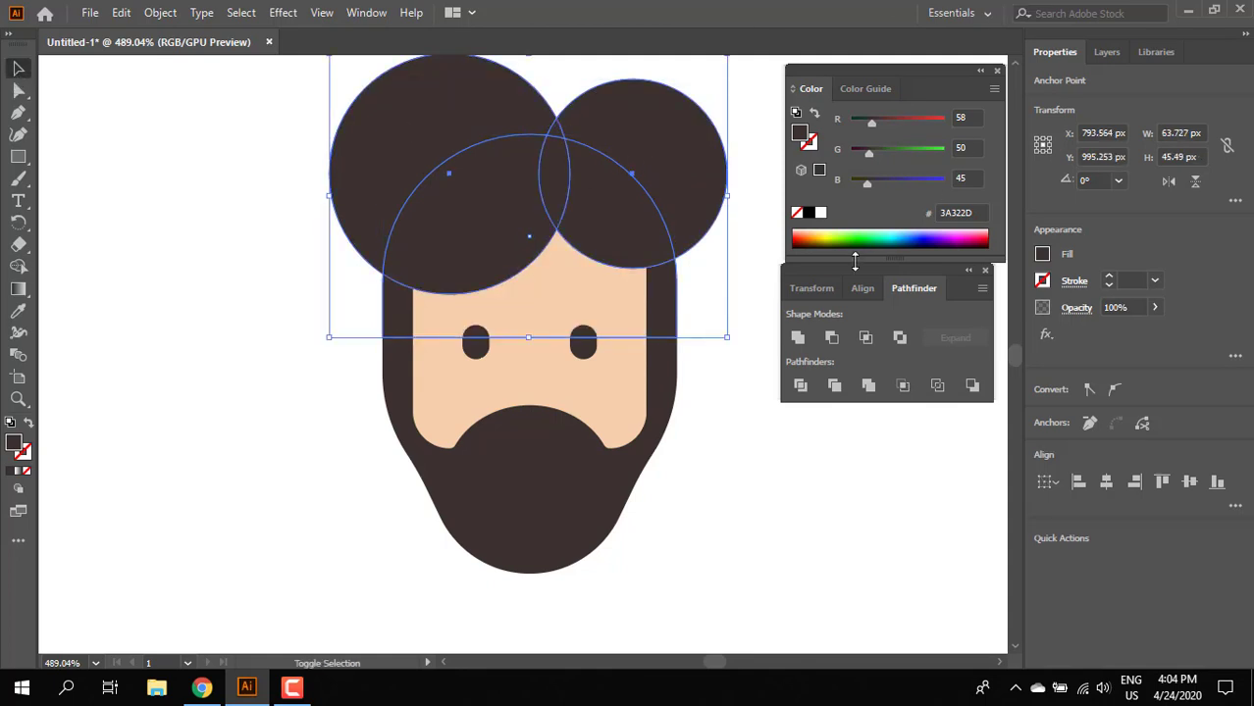
click(801, 386)
right_click(701, 116)
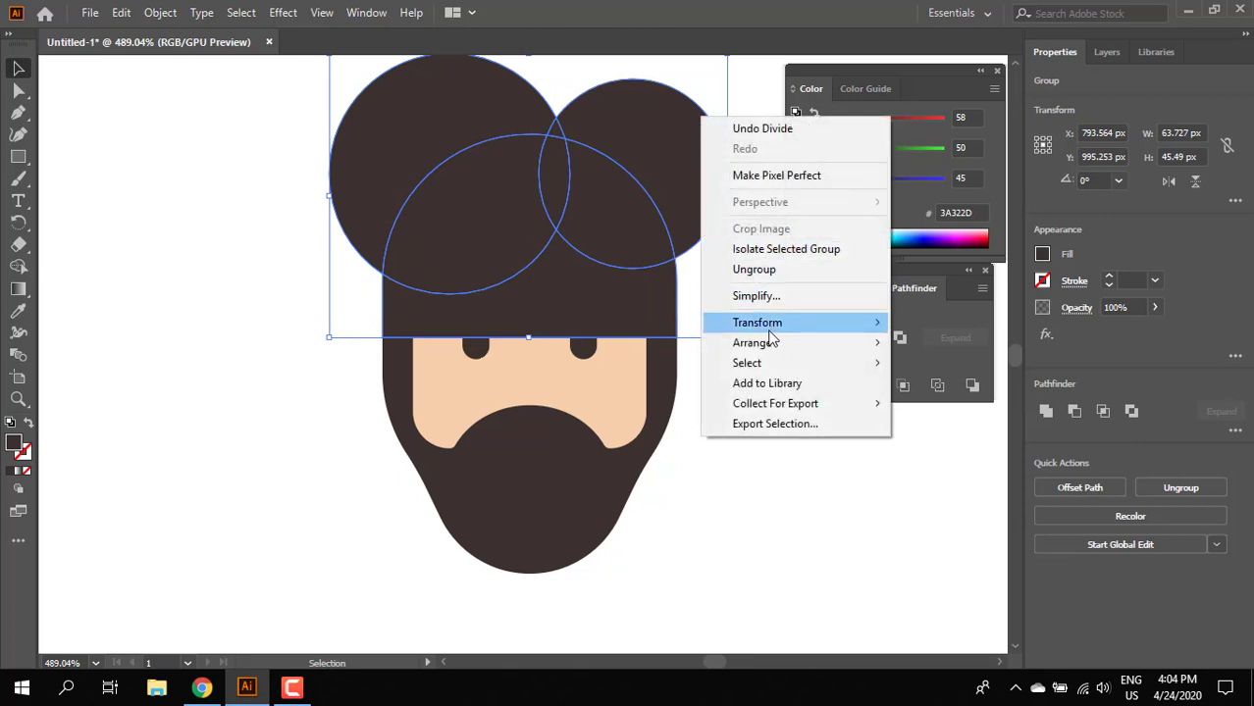
click(758, 271)
Delete the parts of the two hair circles that lie outside the rounded head outline
click(732, 291)
click(441, 84)
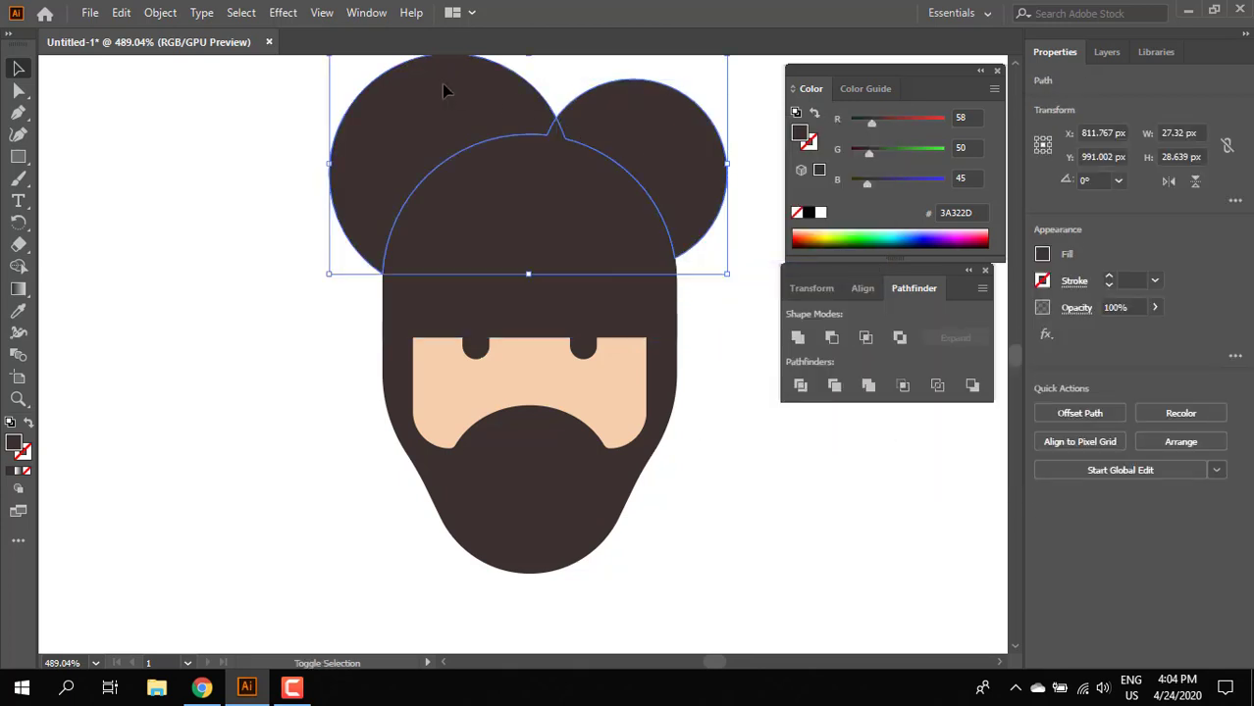
key(Delete)
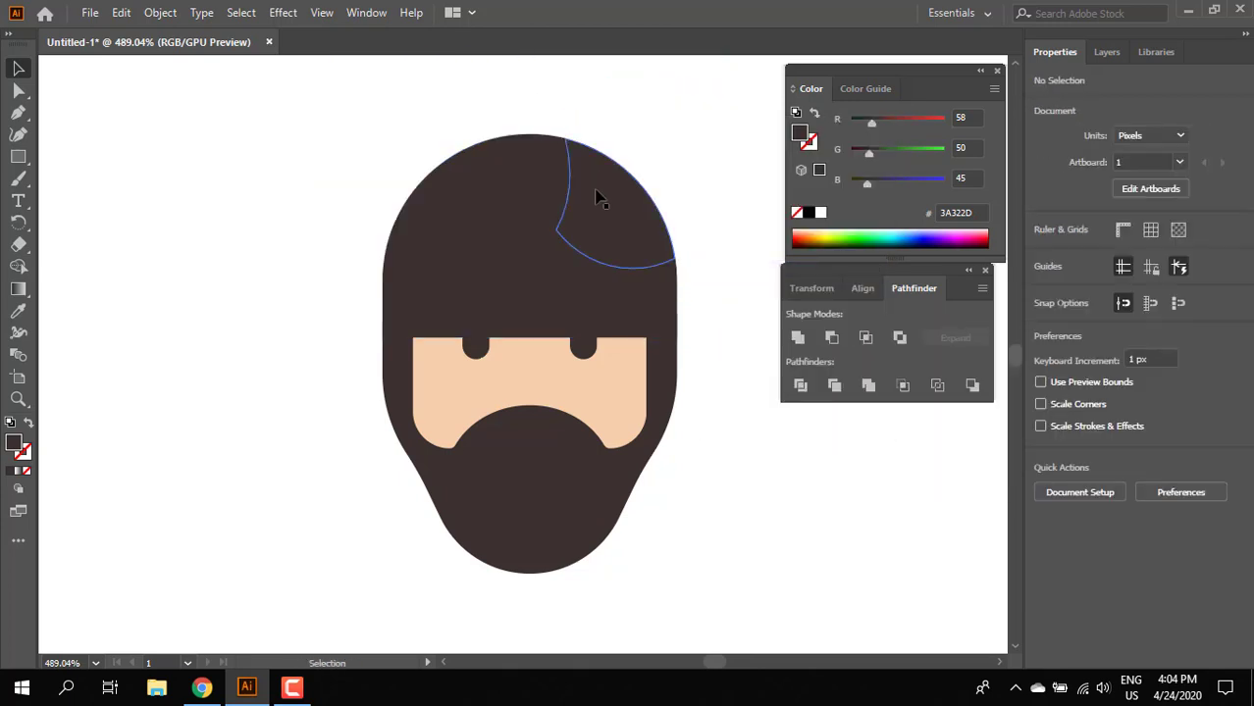
Try to unite all the remaining divided pieces into one shape and send it behind the face
click(552, 182)
shift+click(502, 177)
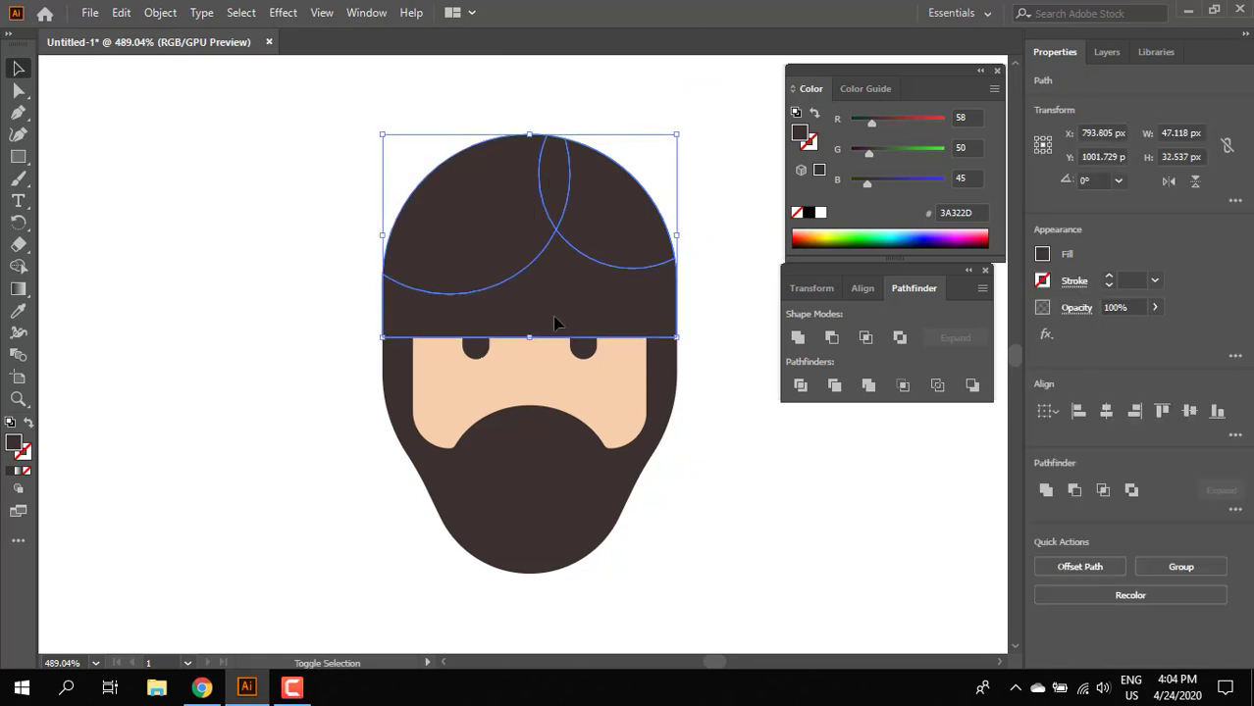
click(798, 337)
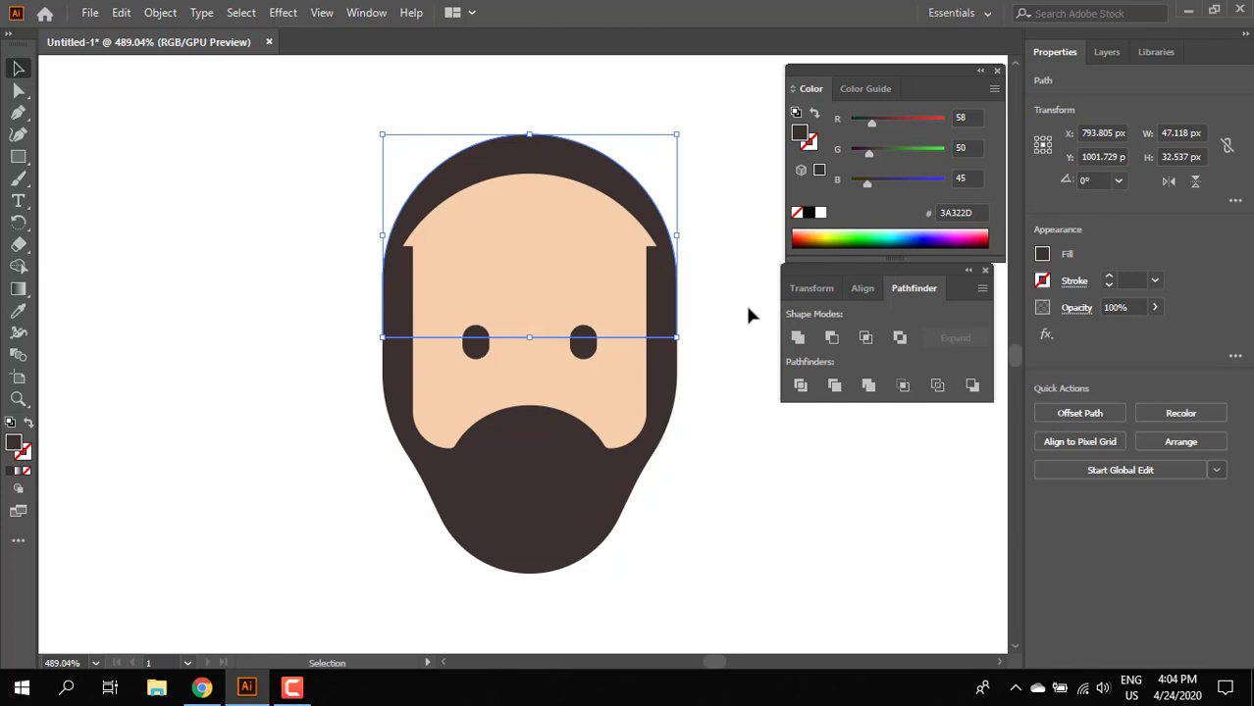
click(713, 389)
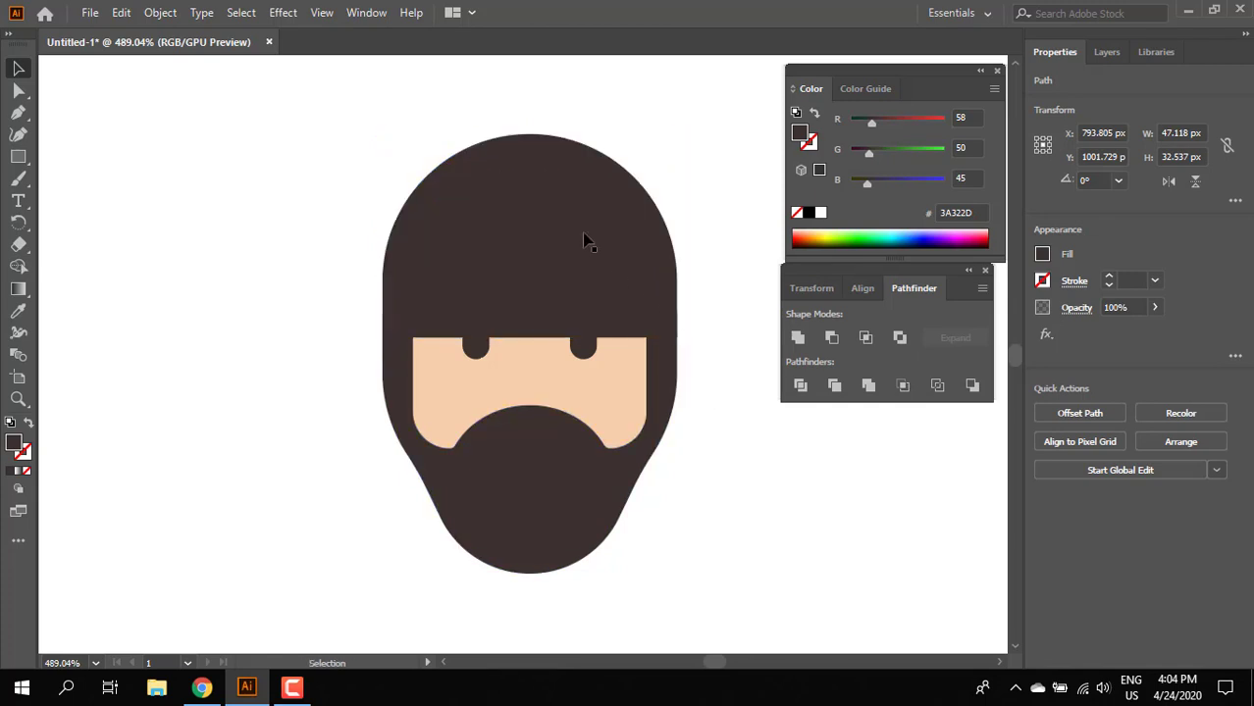
Send the lower forehead piece to the back and unite the hair pieces above it into one shape
click(574, 334)
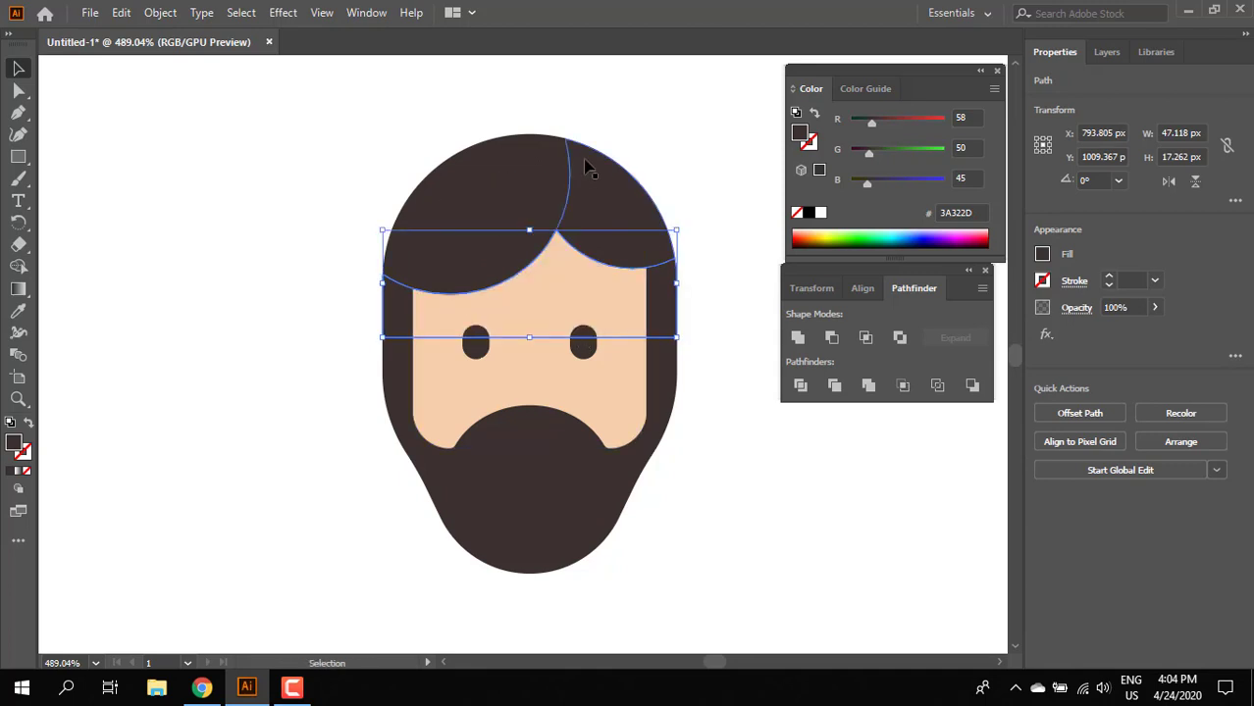
click(720, 504)
shift+click(512, 196)
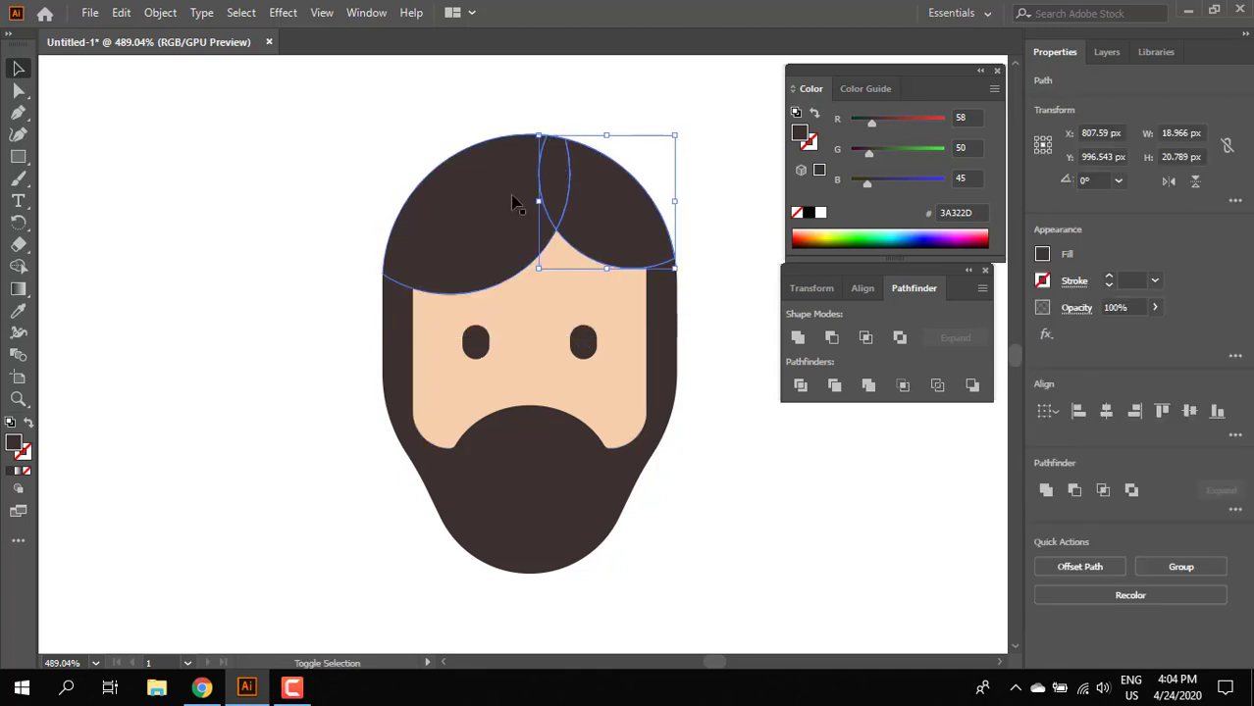
click(797, 337)
click(757, 419)
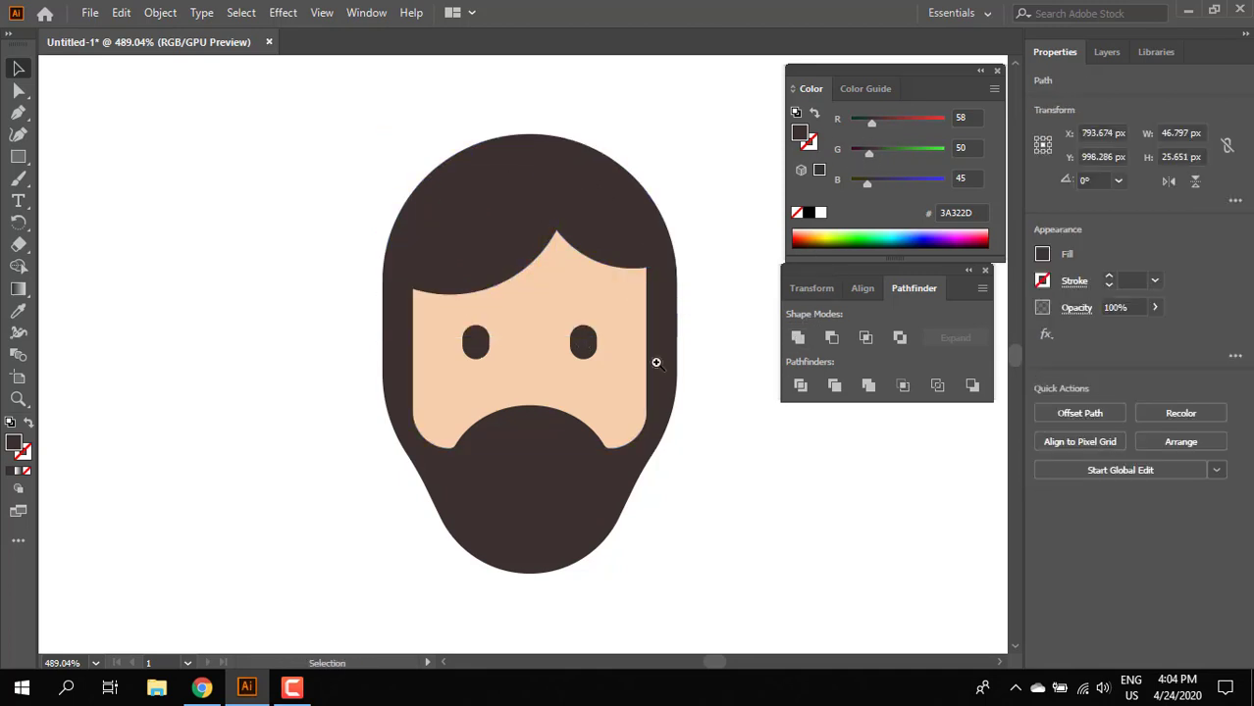
Draw a rectangle about 12.5 by 6.8 px across the hair's left edge and fully round its corners into a tuft
key(z)
drag(653, 363, 530, 431)
drag(530, 432, 637, 376)
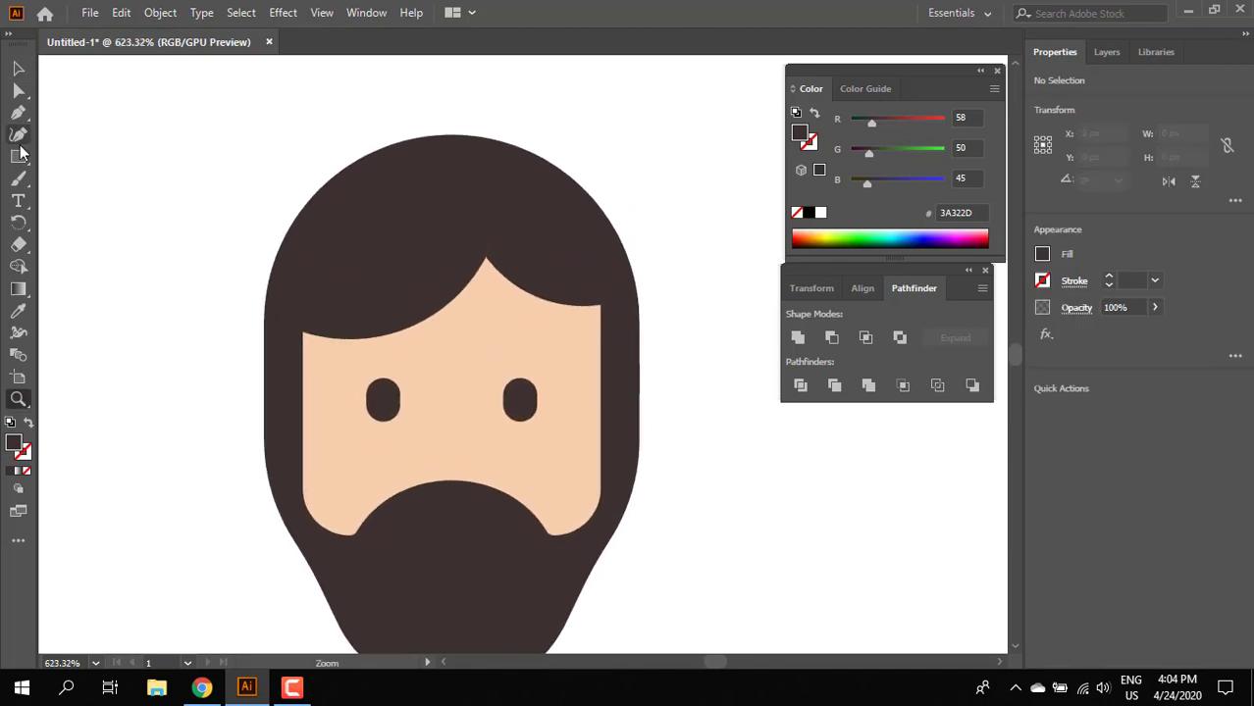
drag(309, 306, 331, 332)
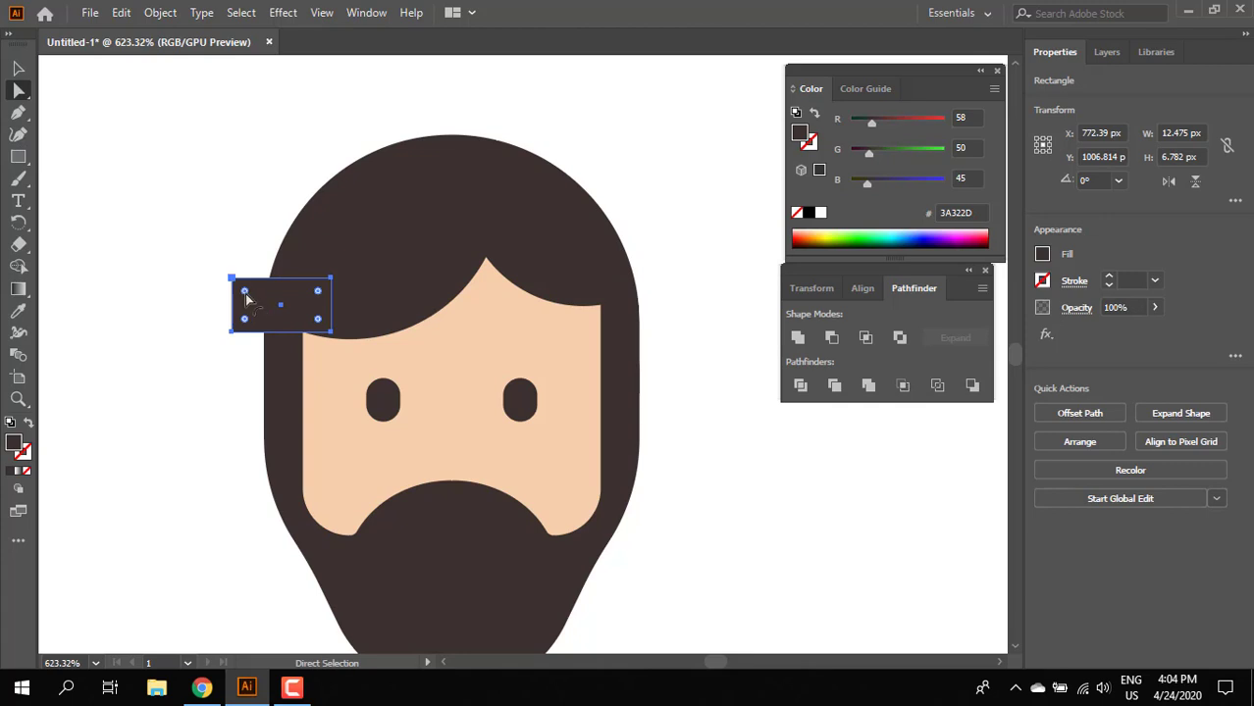
drag(246, 295, 275, 304)
click(20, 71)
click(226, 201)
key(z)
drag(309, 250, 245, 285)
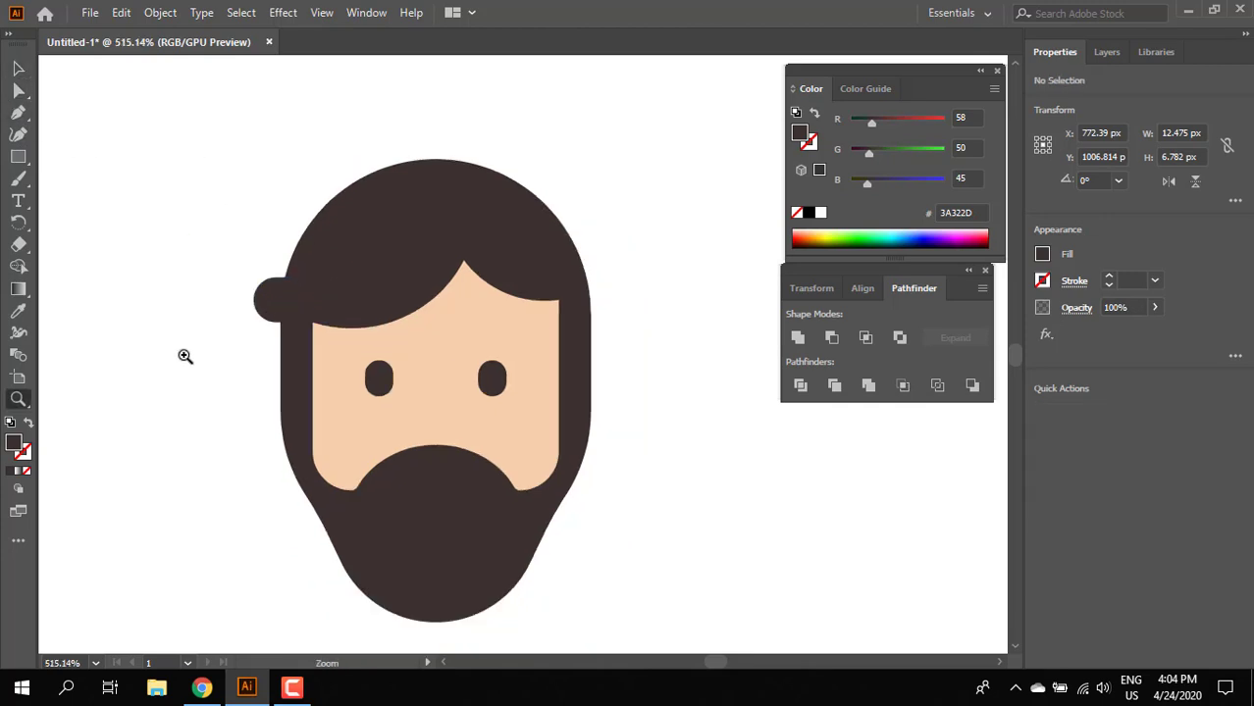
Rotate the hair tuft to about 335.79° and move it slightly up and inward along the left hairline
drag(179, 196, 444, 480)
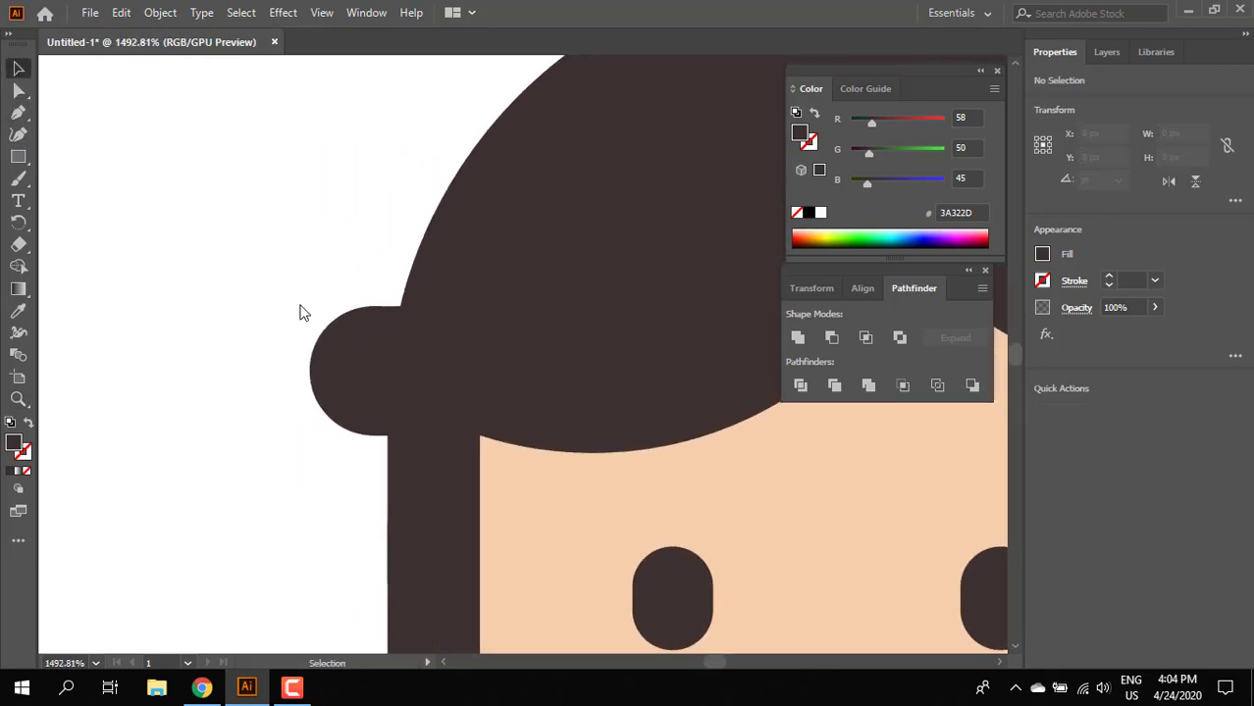
click(324, 329)
drag(553, 297, 581, 354)
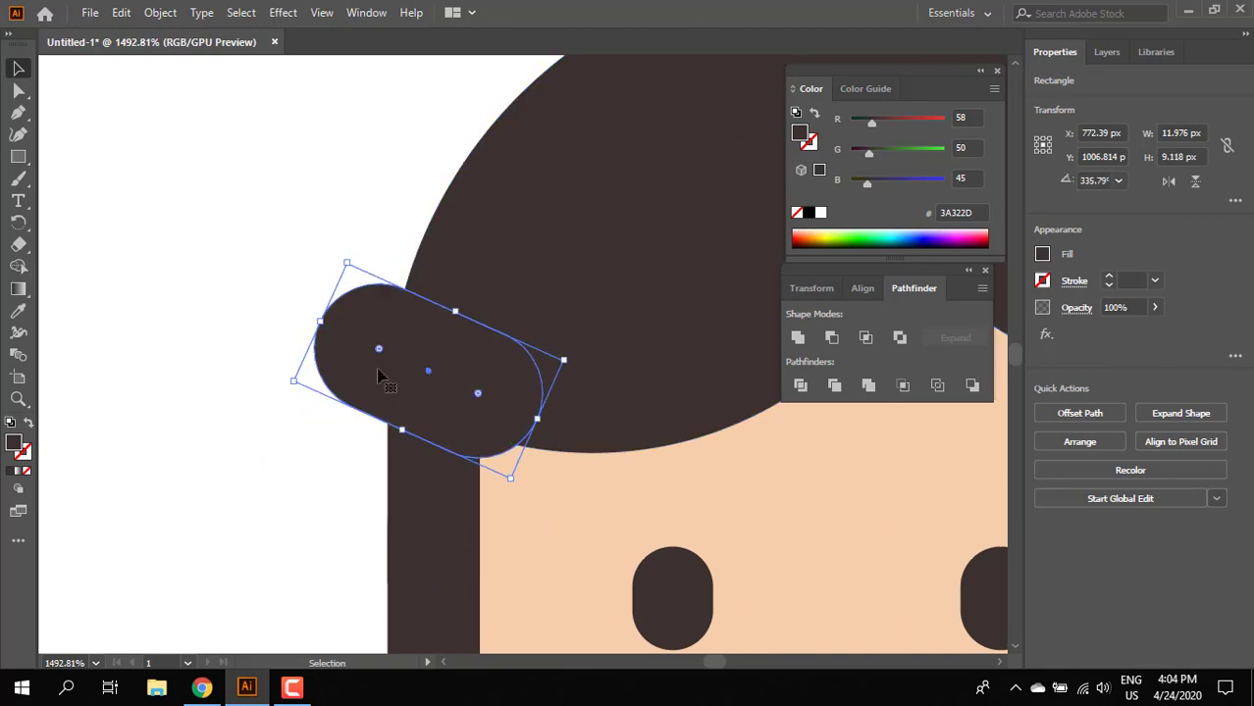
drag(387, 373, 457, 355)
click(343, 438)
click(312, 465)
click(364, 496)
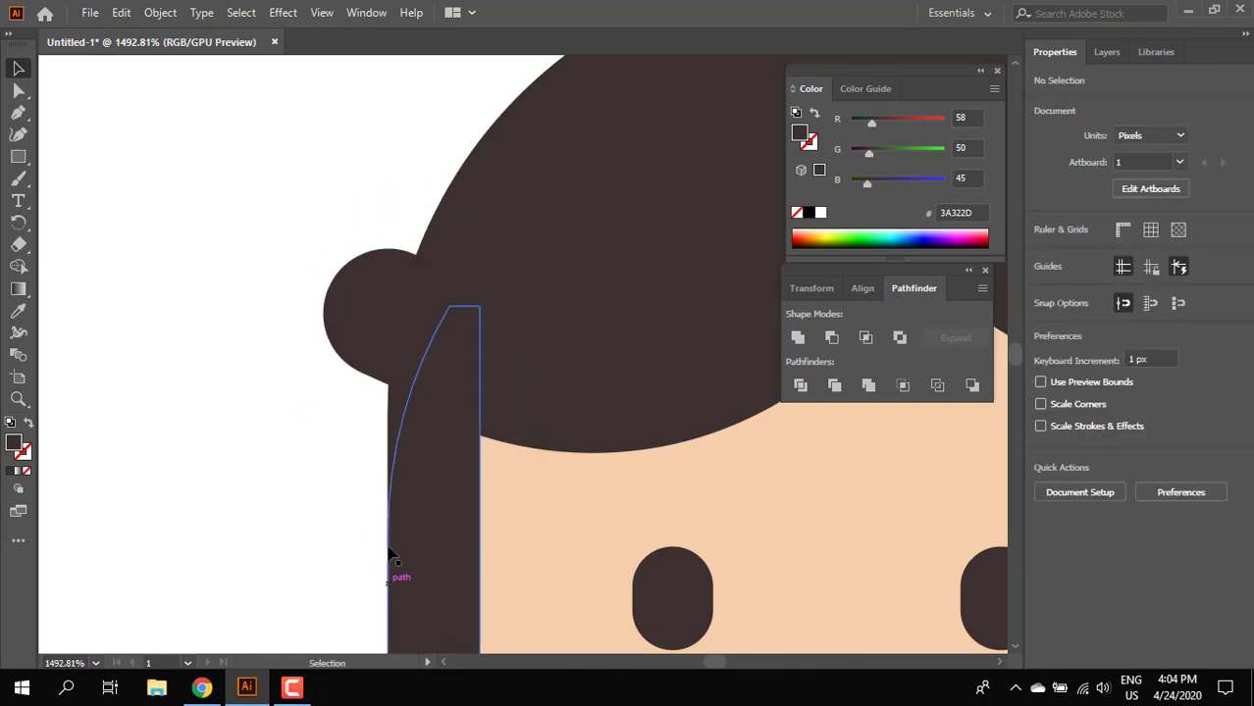
Duplicate the tilted hair tuft and place the copy just above and to the right of the first one
key(z)
drag(512, 477, 539, 373)
drag(789, 586, 314, 530)
drag(623, 493, 356, 436)
click(21, 77)
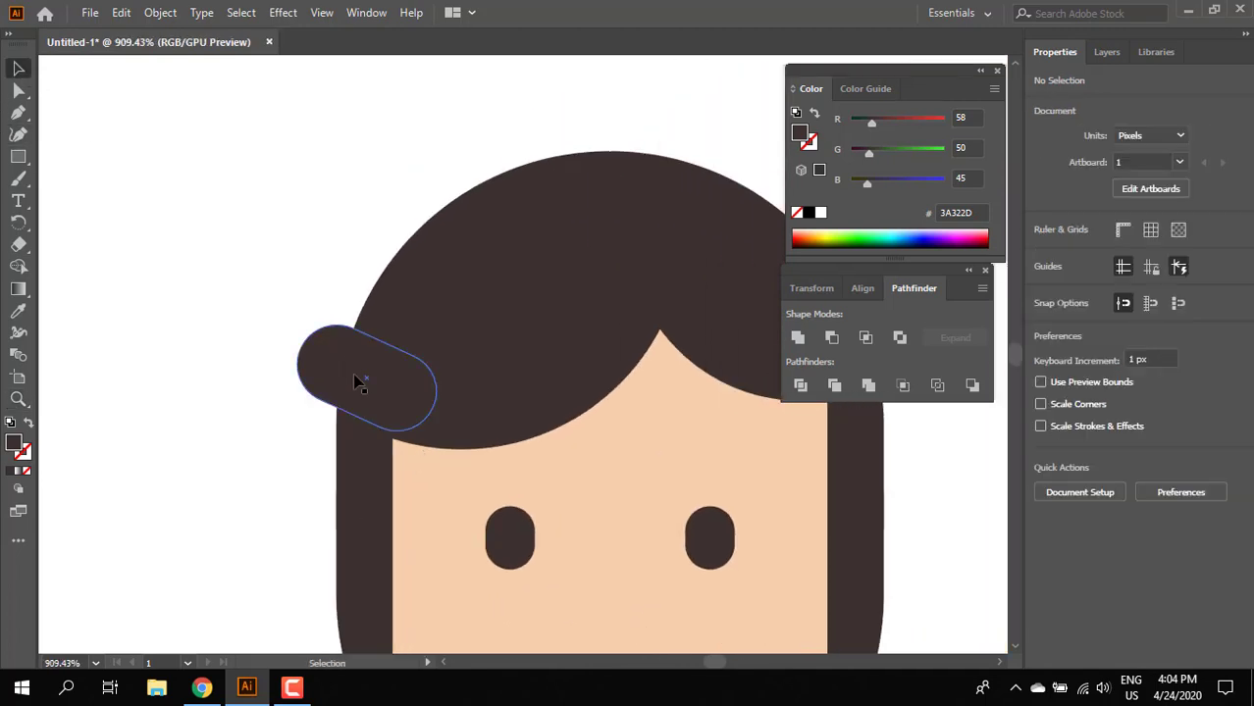
drag(358, 372, 429, 309)
key(z)
drag(298, 469, 257, 522)
drag(249, 529, 336, 347)
drag(490, 204, 589, 331)
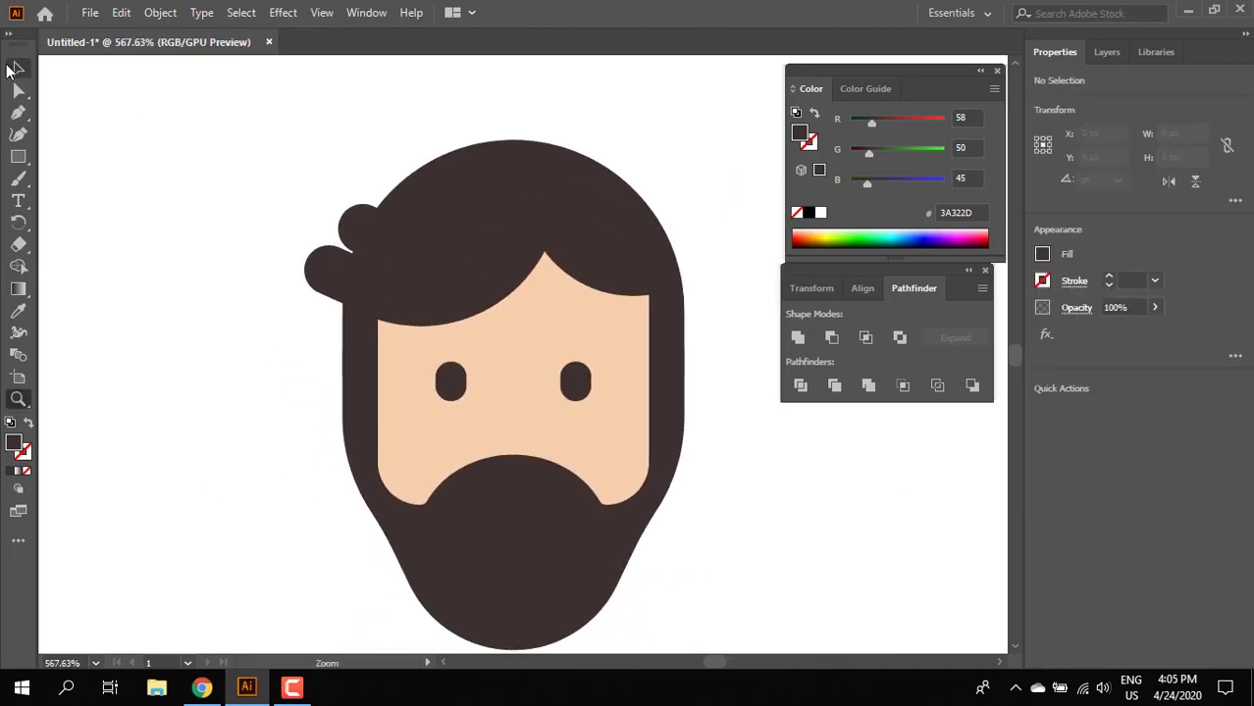
Copy the upper tuft to the right side of the head, reflect it vertically, and tuck it against the hair
drag(356, 228, 696, 233)
right_click(720, 238)
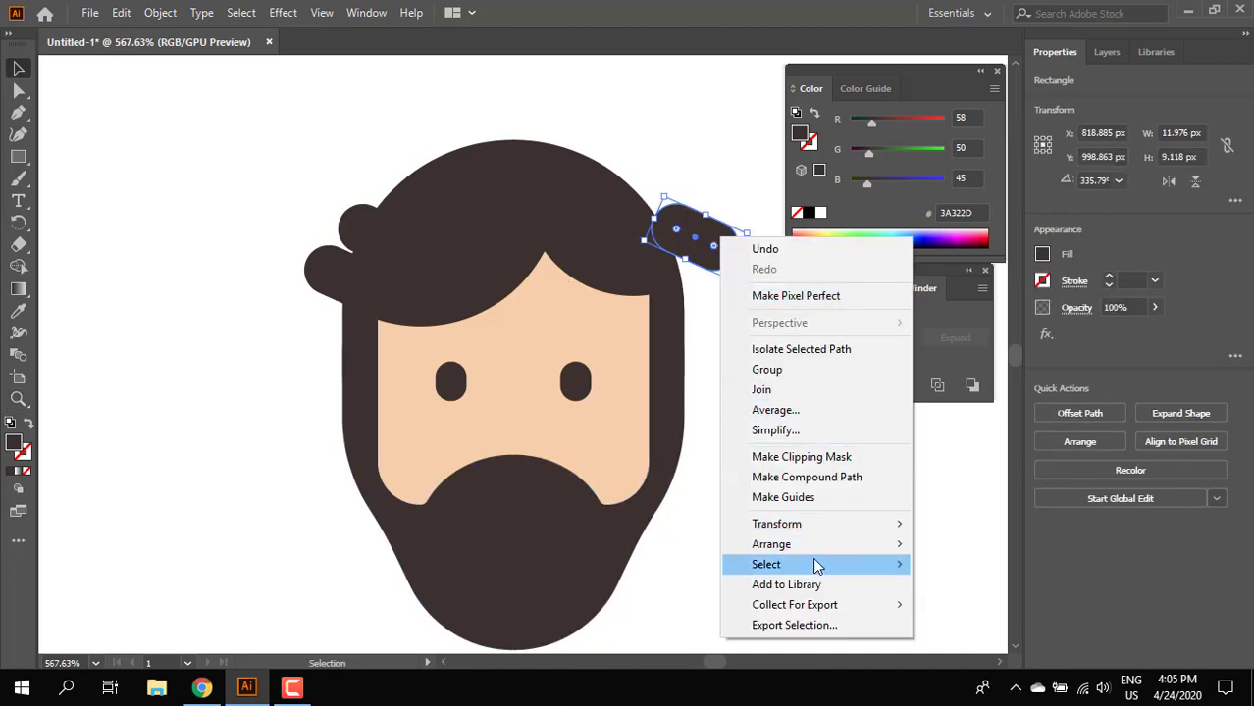
mouse_move(785, 524)
click(942, 591)
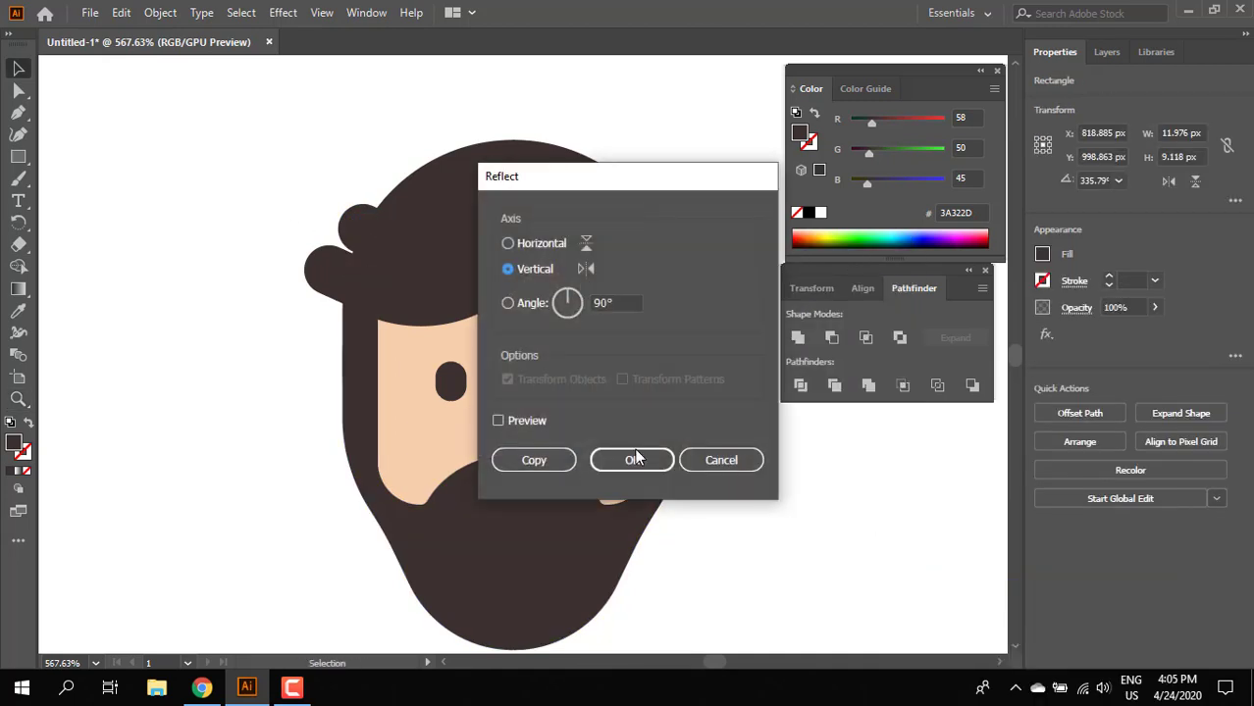
click(631, 454)
click(717, 202)
drag(698, 243, 651, 265)
click(753, 400)
key(z)
drag(726, 322, 628, 334)
Unite the three rounded tufts with the main hair shape
click(17, 68)
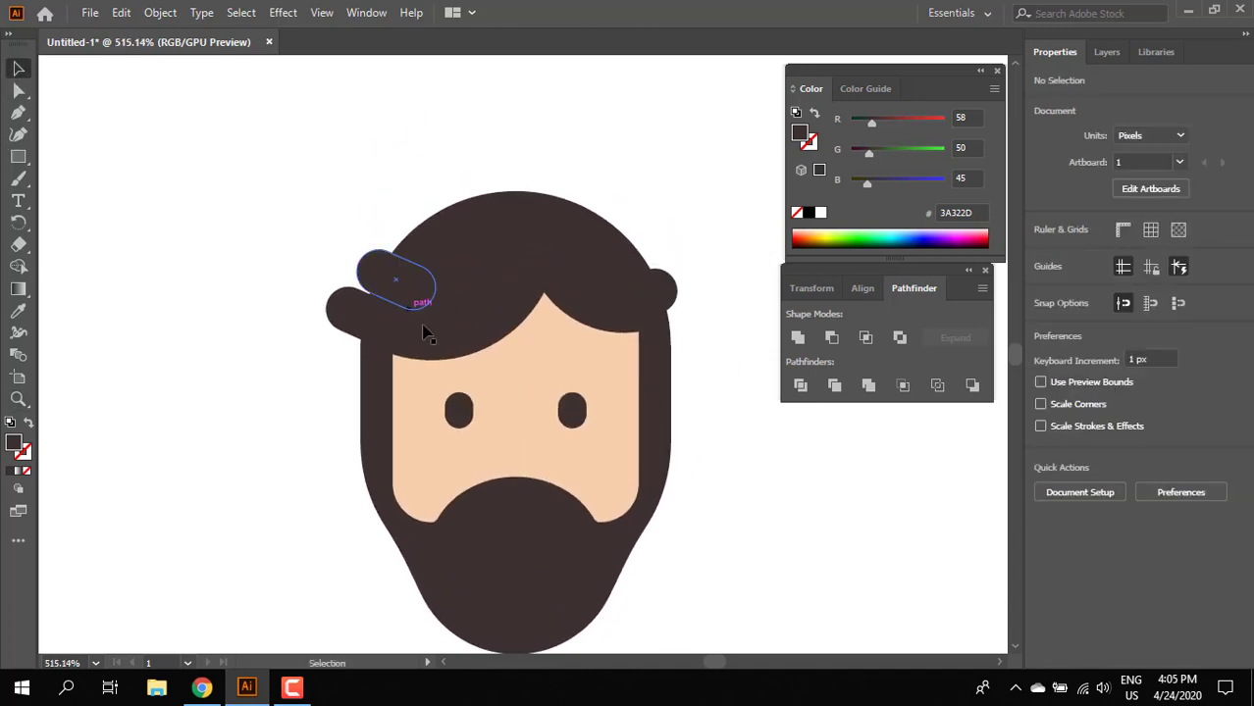
click(421, 294)
shift+click(365, 314)
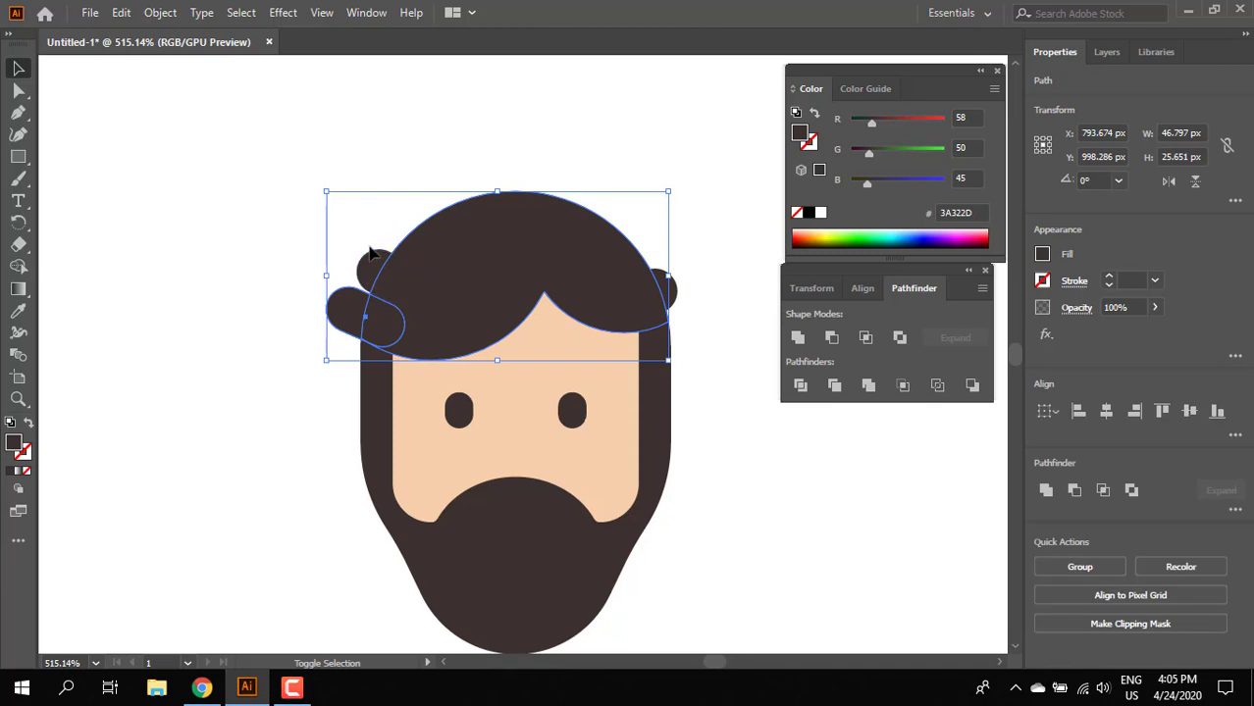
click(700, 302)
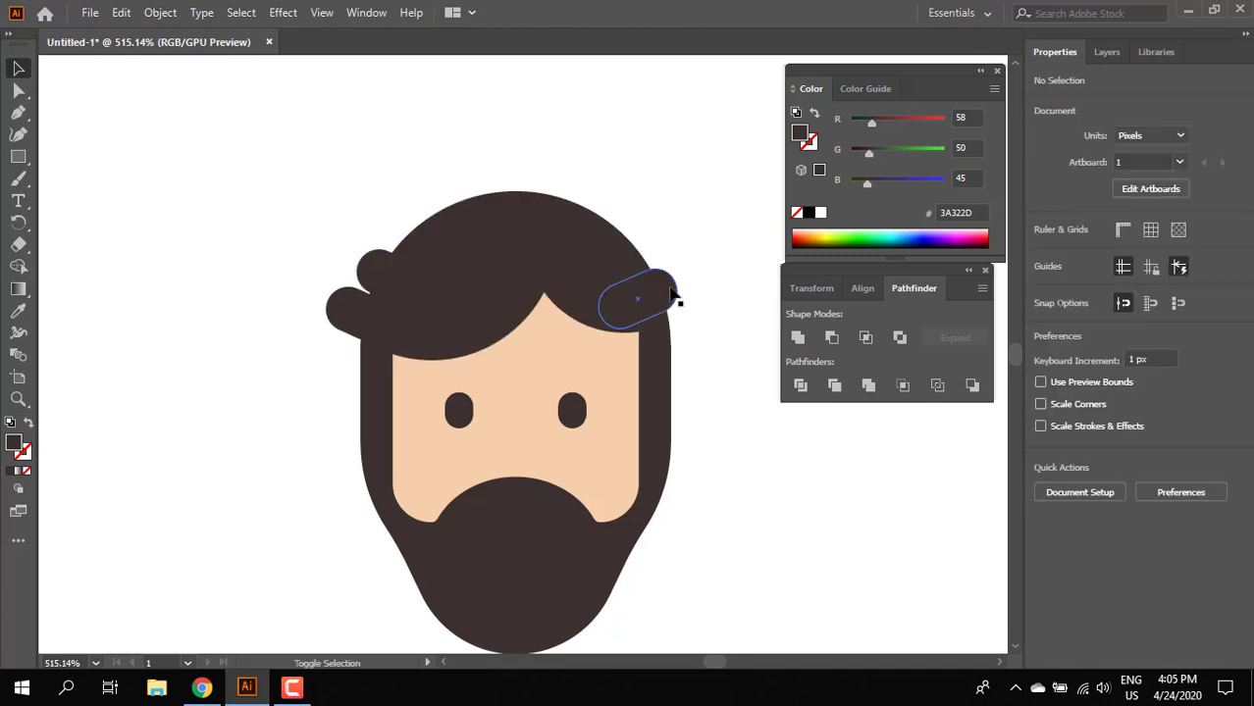
click(638, 297)
shift+click(461, 255)
shift+click(397, 279)
shift+click(365, 314)
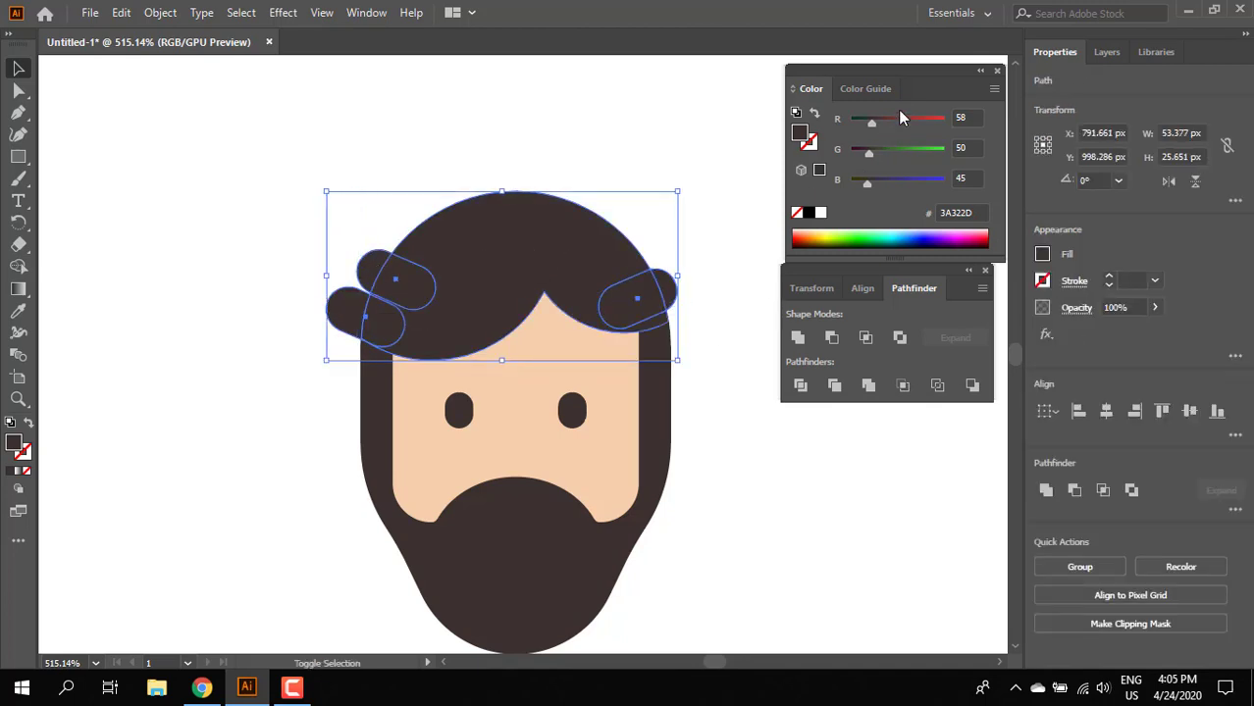
click(800, 336)
click(706, 388)
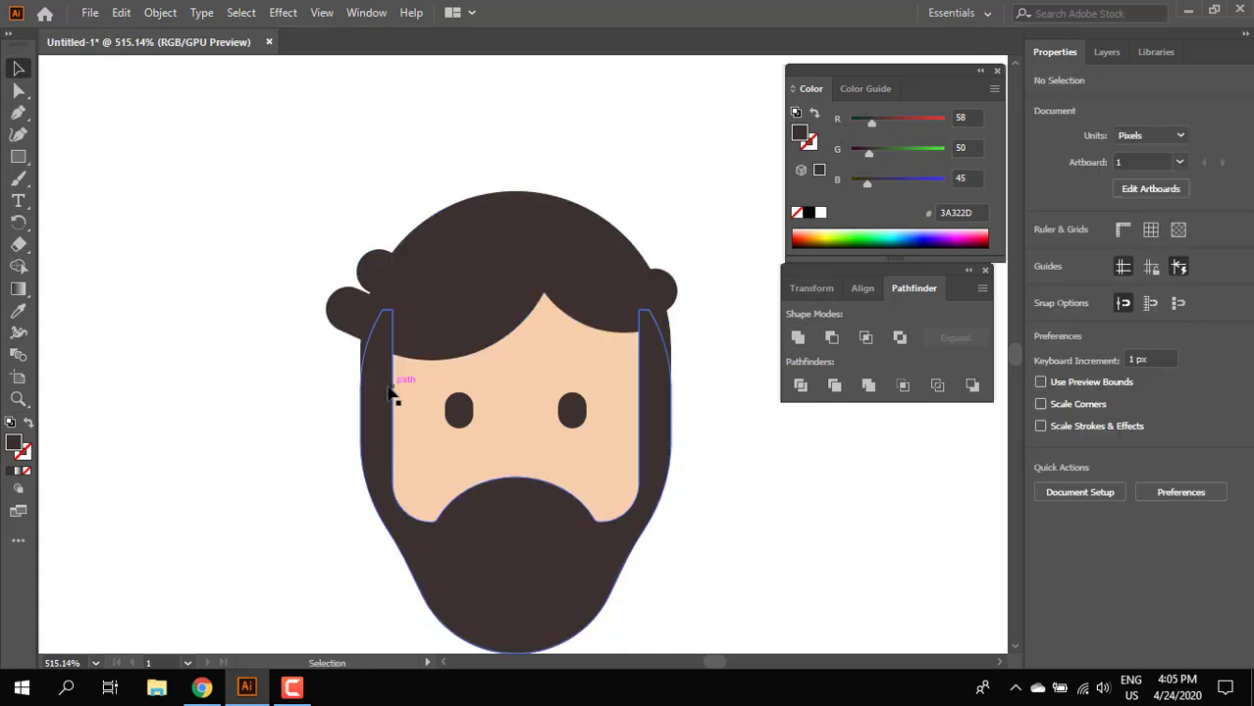
Try to unite the beard shape with the forehead piece behind the face
click(365, 361)
shift+click(365, 361)
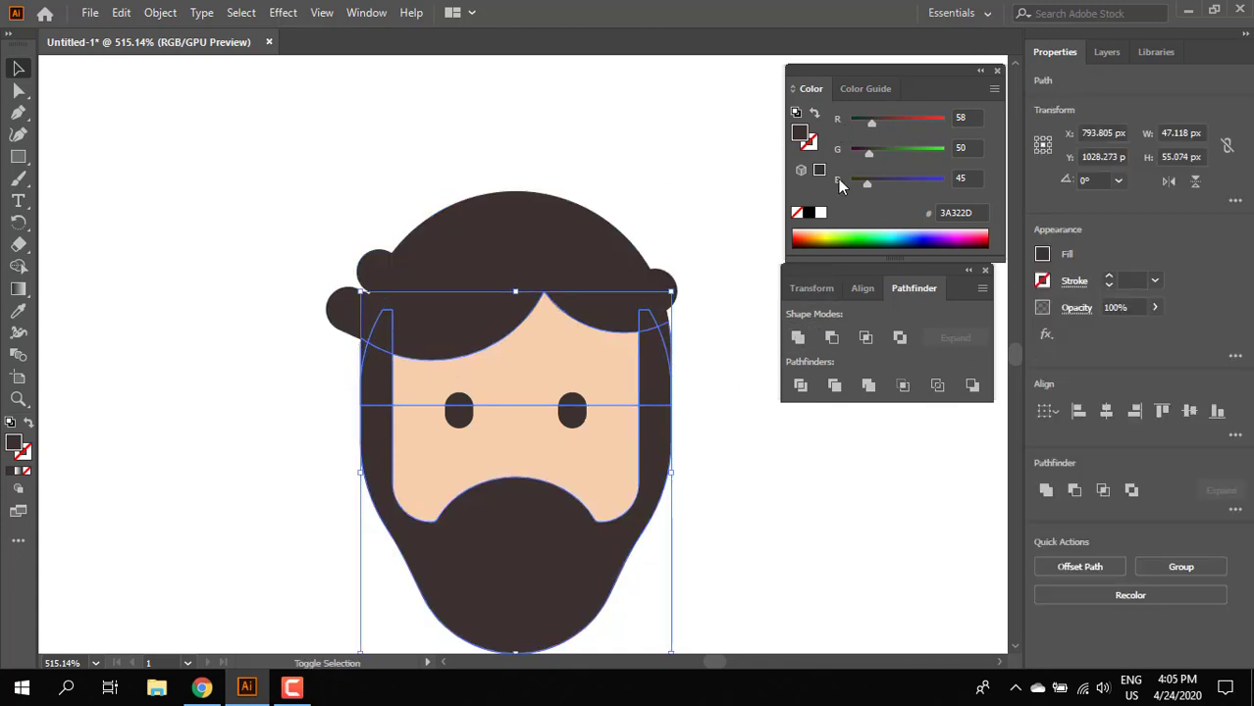
click(798, 339)
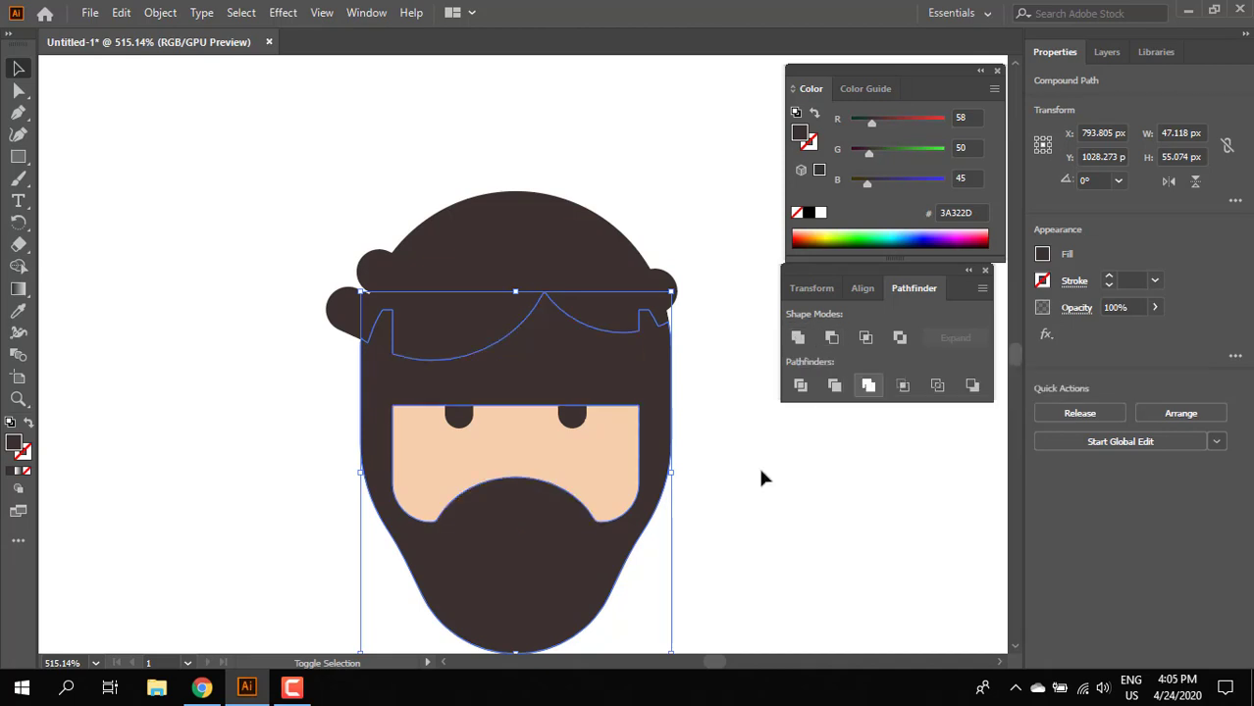
click(730, 543)
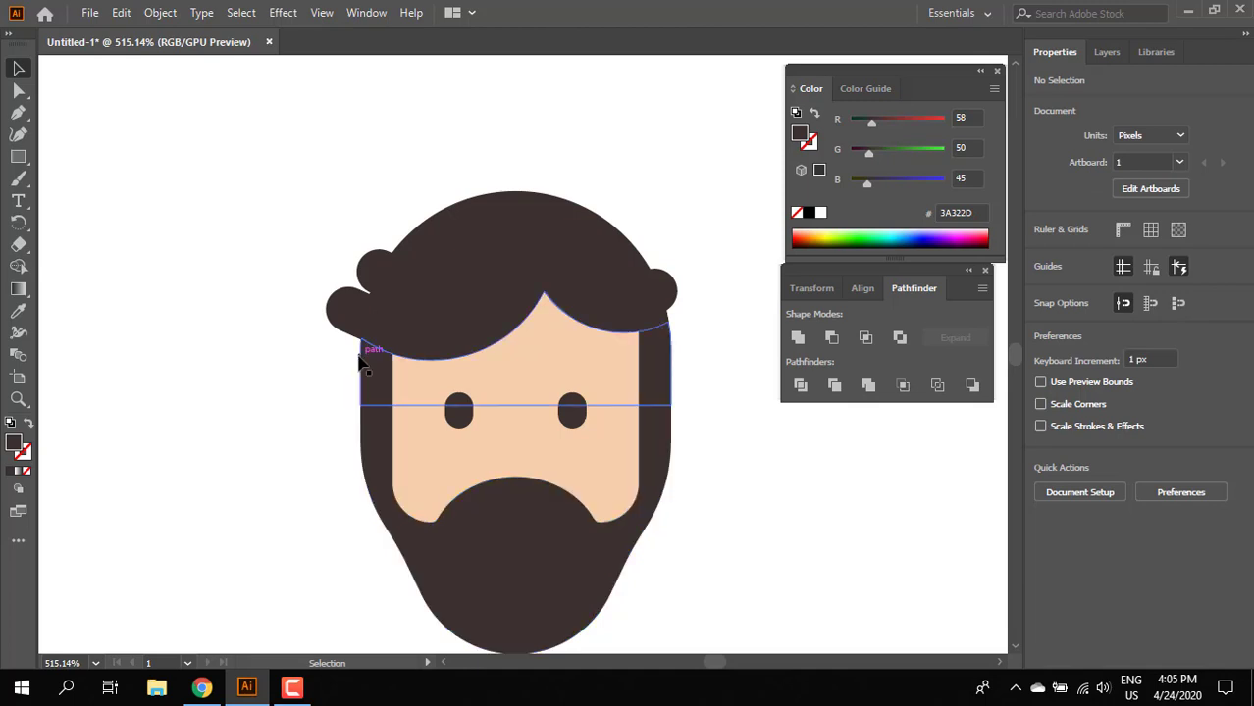
Draw a circle about 15.7 px wide in the middle of the beard and fill it white (FFFFFF)
key(z)
drag(685, 502, 626, 353)
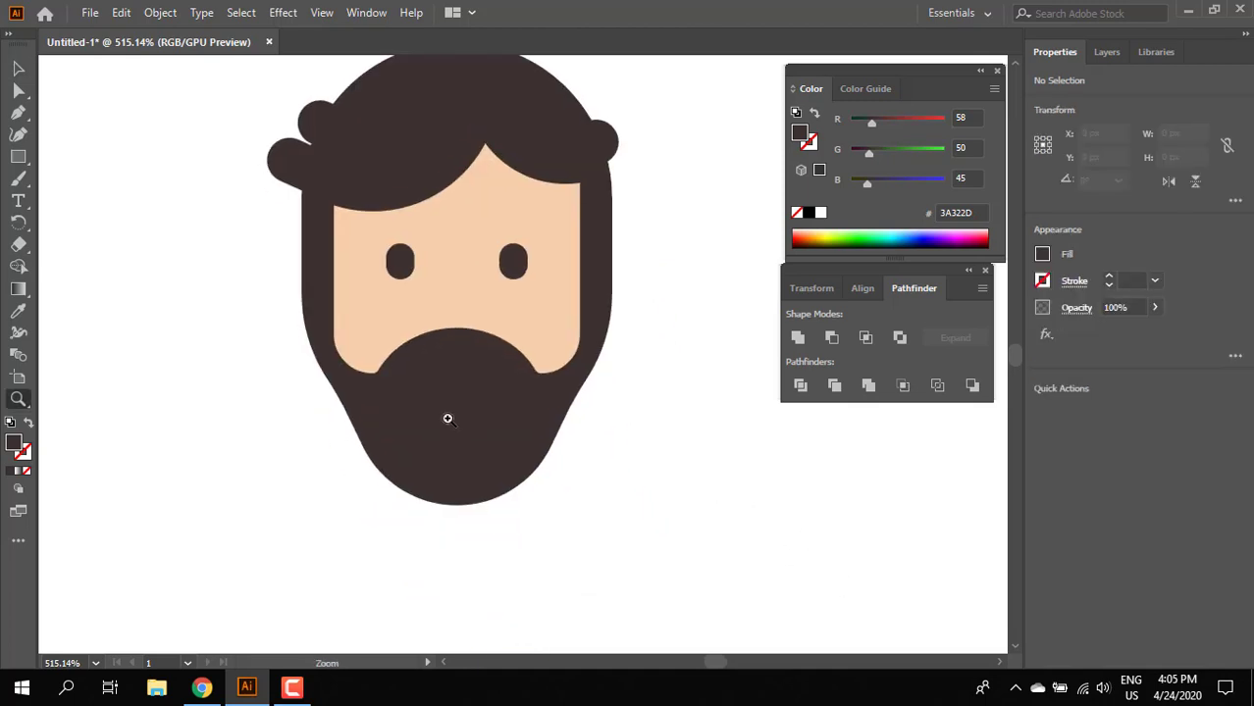
drag(447, 419, 537, 429)
drag(12, 163, 62, 173)
drag(473, 407, 548, 483)
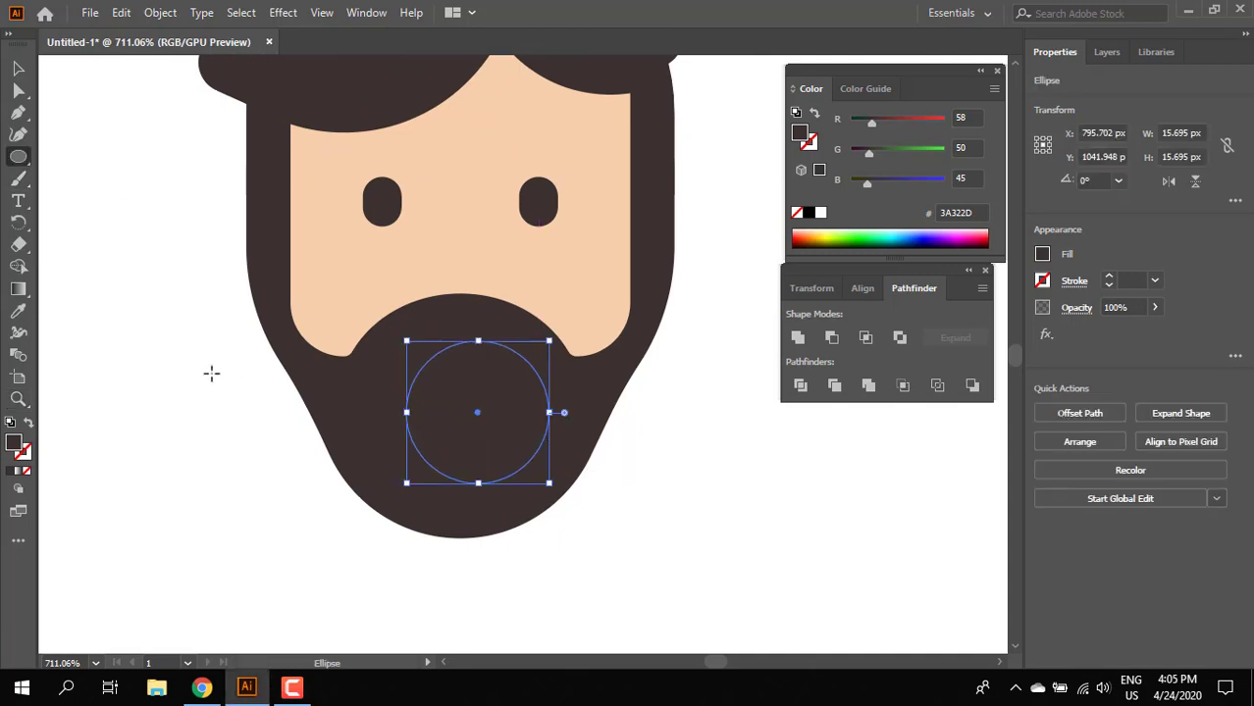
click(111, 366)
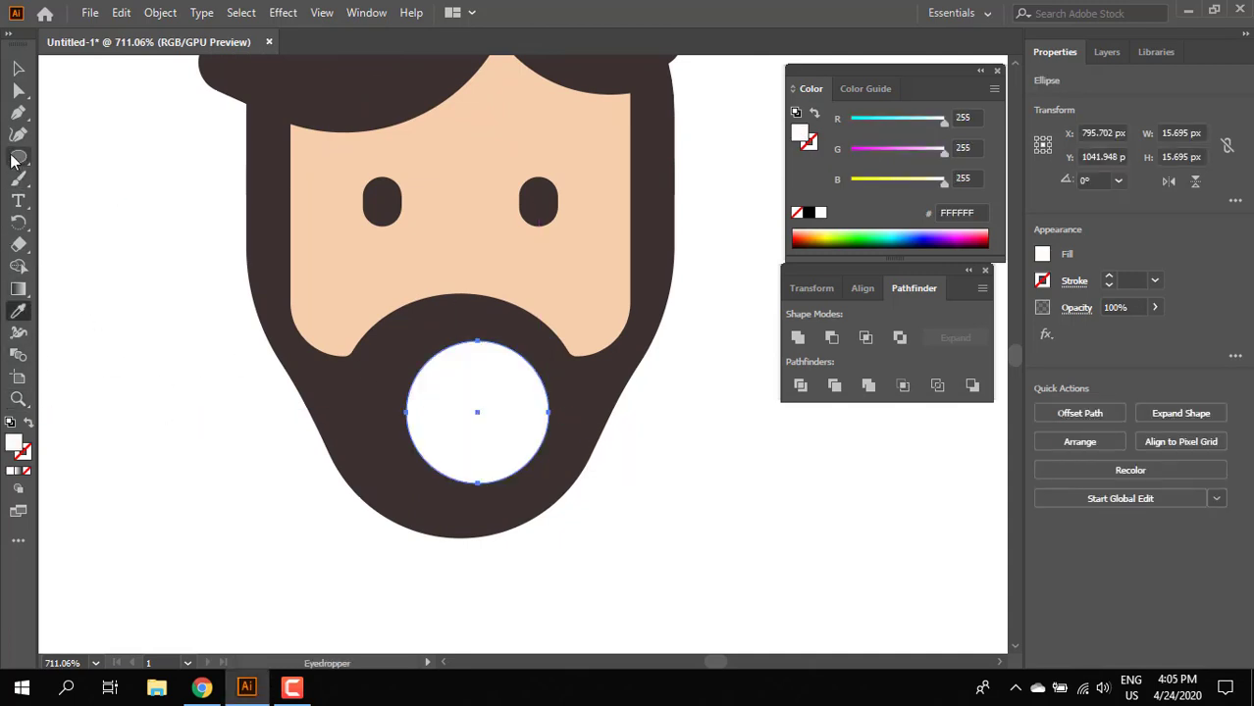
Draw a rectangle about 25.3 px wide over the circle's upper half and subtract it, leaving a half-circle mouth
drag(12, 163, 97, 157)
drag(364, 413, 597, 300)
shift+click(508, 447)
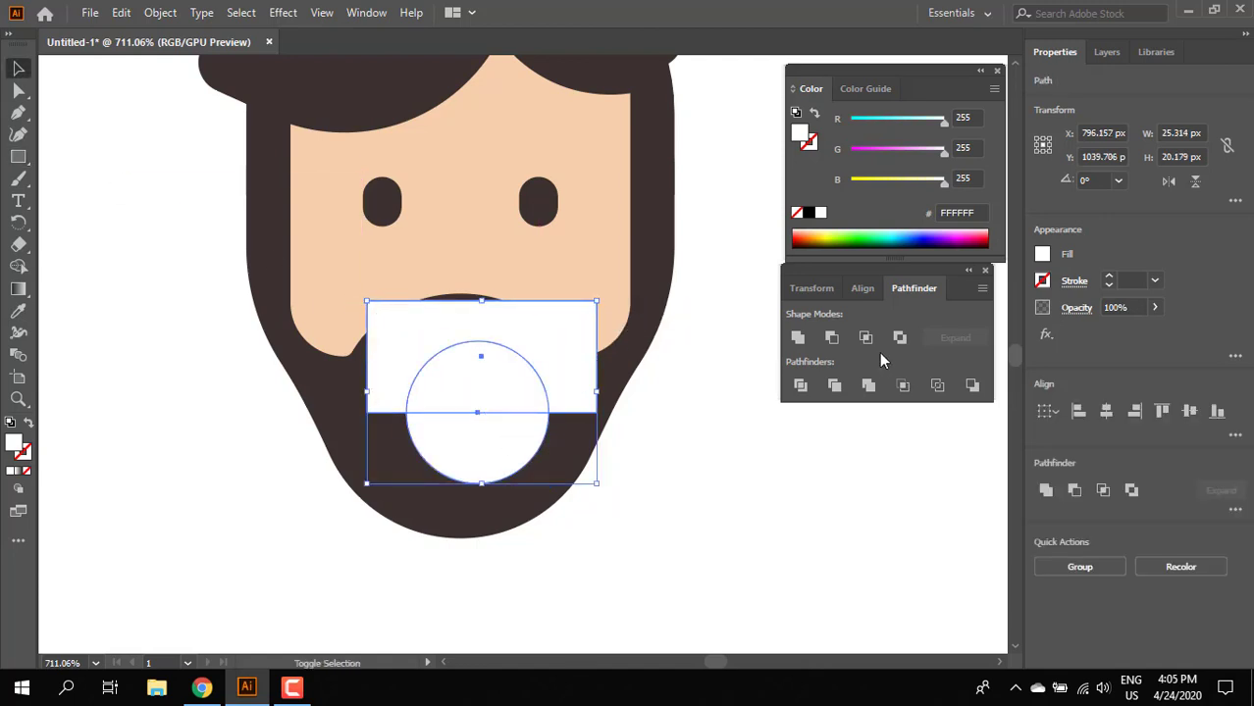
click(831, 337)
click(642, 471)
Move the white half-circle mouth up and center it on the beard
drag(496, 444, 481, 393)
click(705, 577)
drag(694, 493, 471, 472)
click(16, 68)
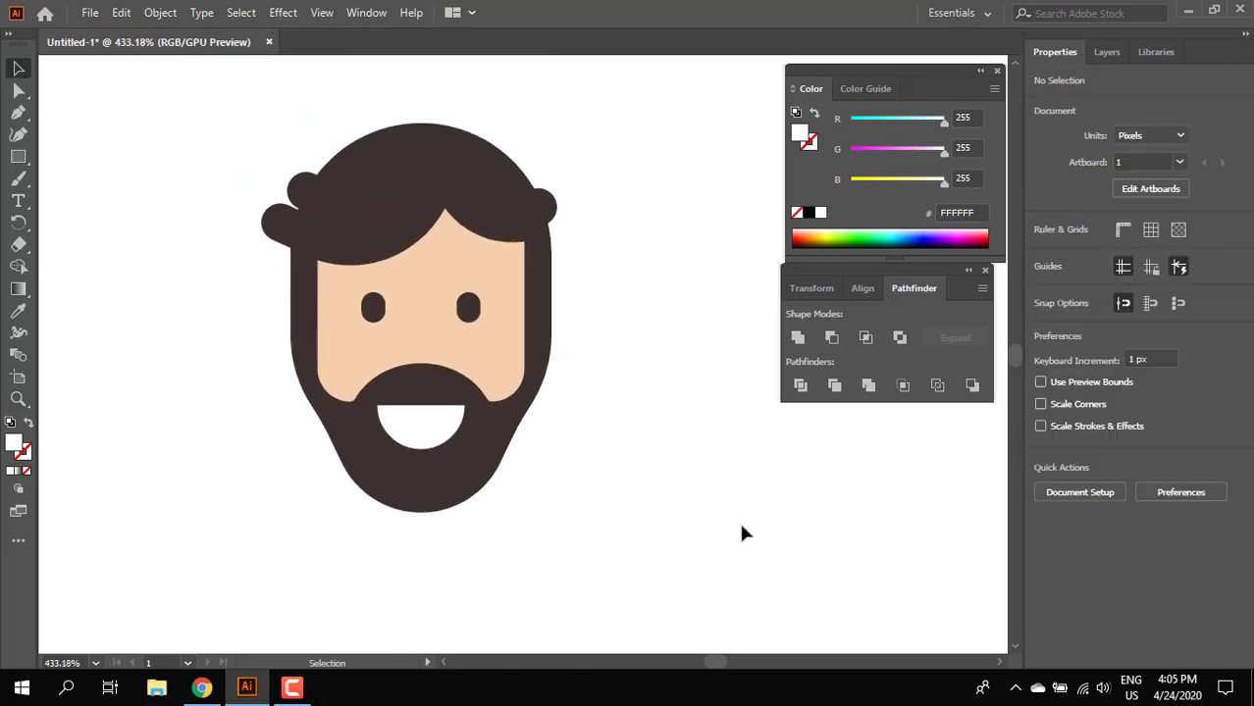
click(319, 187)
click(563, 295)
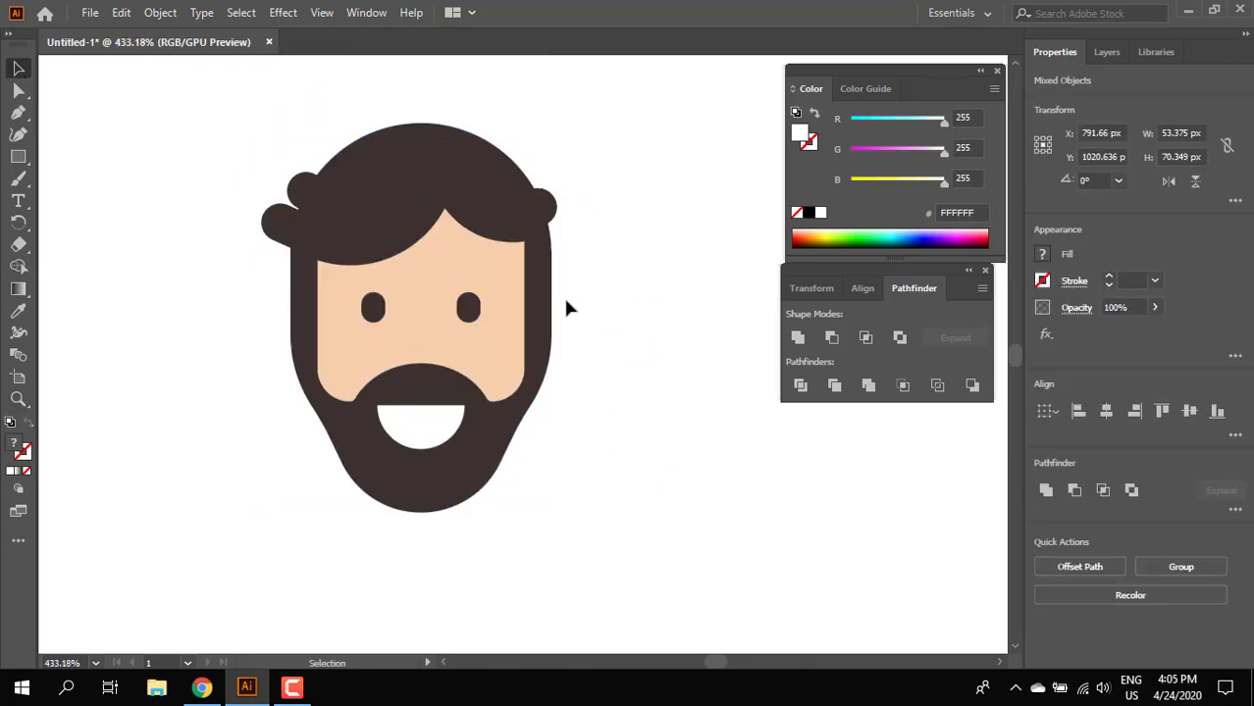
Duplicate the hair shape and place the copy slightly below the original as a shadow
click(485, 265)
key(ctrl+2)
key(z)
drag(422, 277, 451, 276)
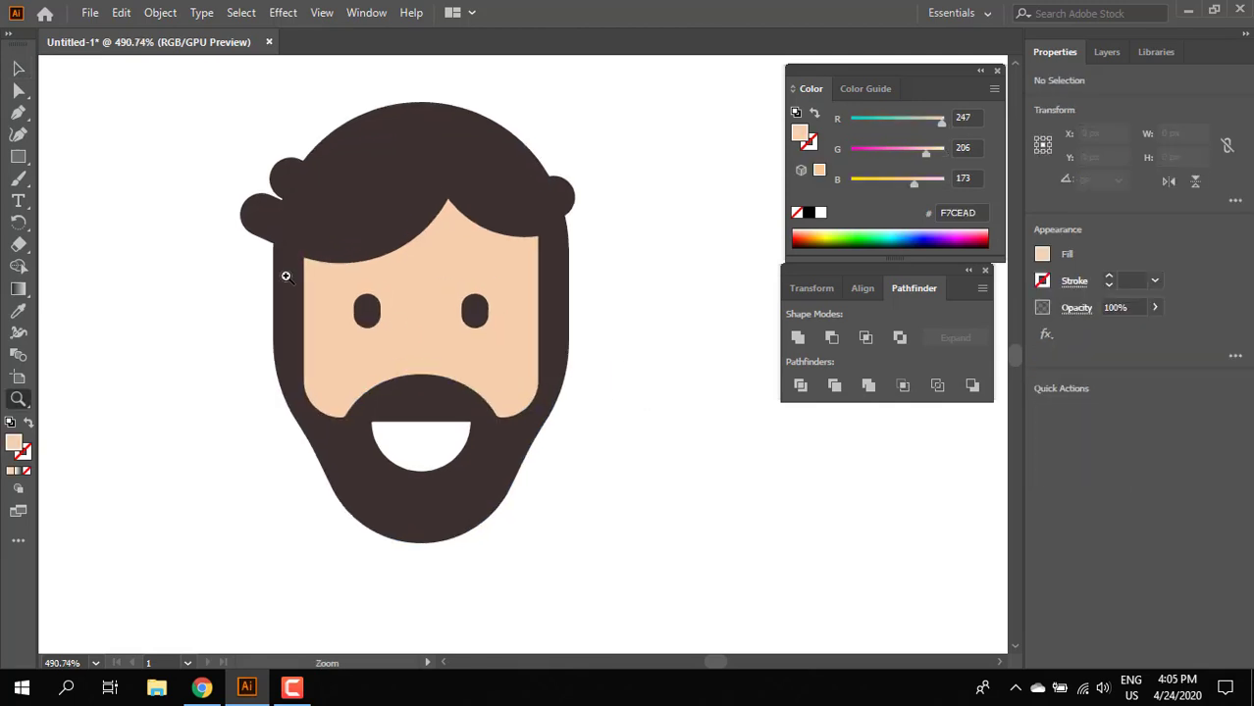
drag(356, 250, 426, 291)
click(16, 65)
click(403, 236)
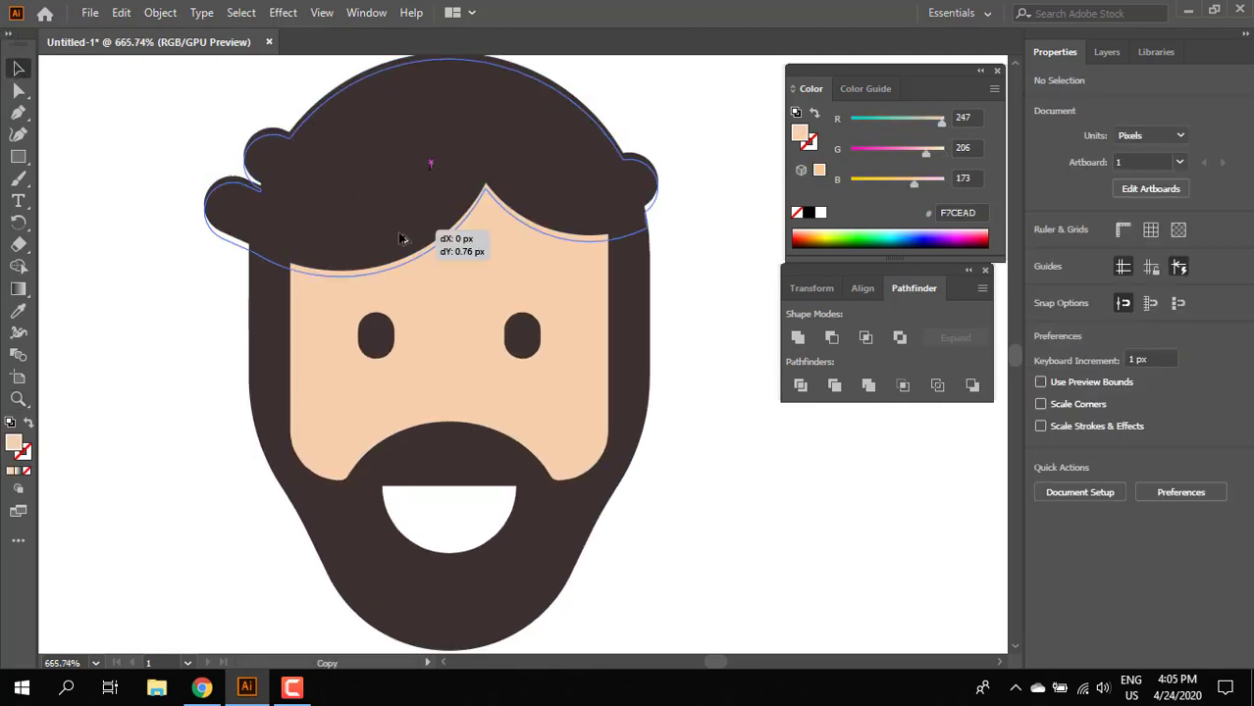
Fill the hair copy with the darker skin tone EFB38B and arrange it behind the original hair
key(i)
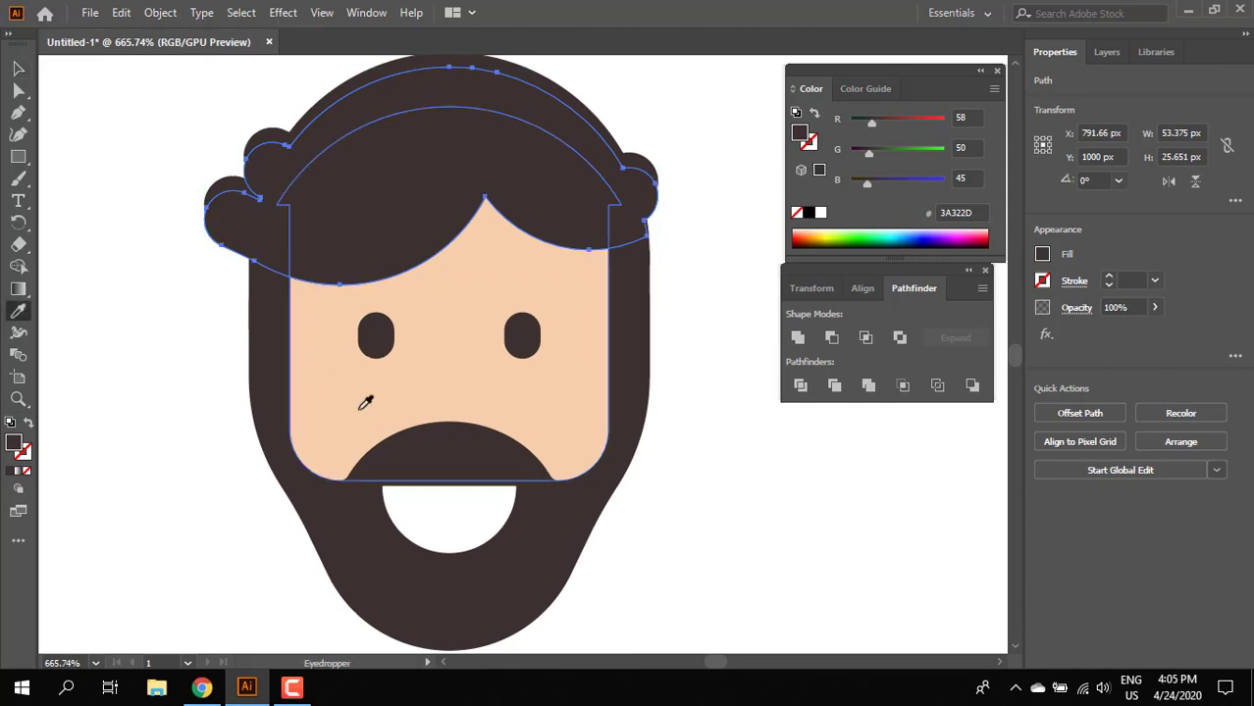
click(358, 400)
double_click(13, 446)
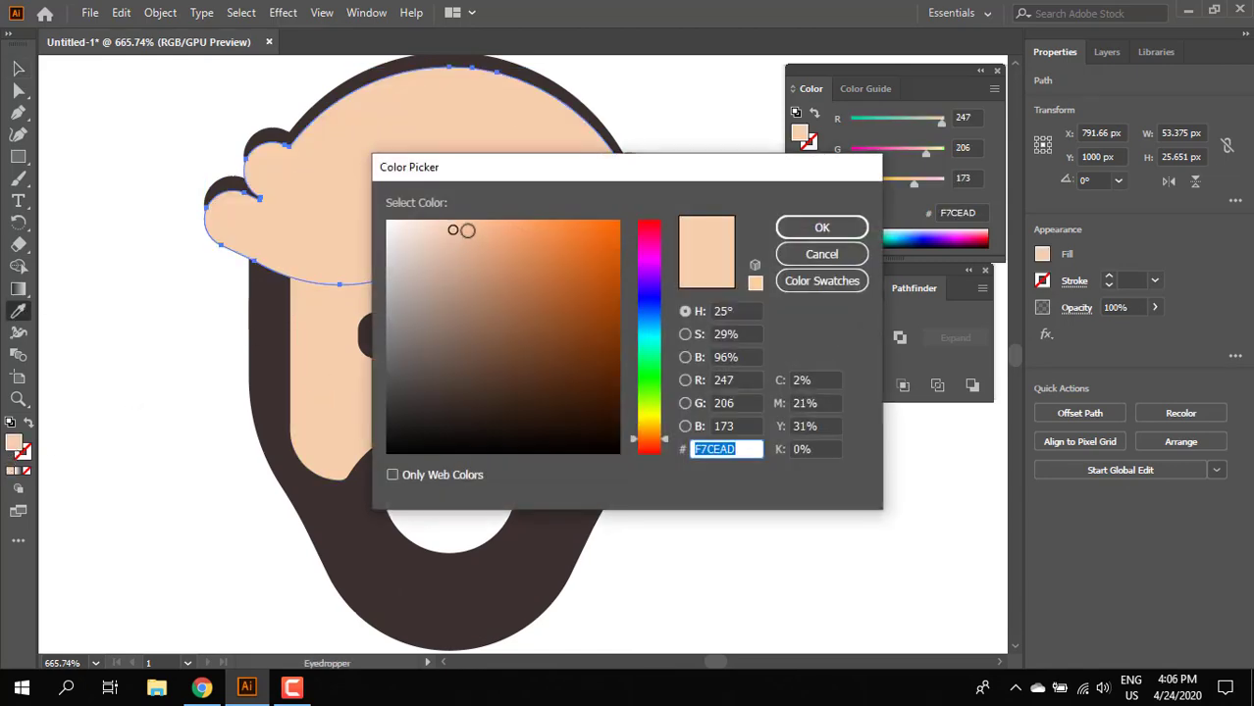
drag(465, 231, 490, 236)
click(822, 254)
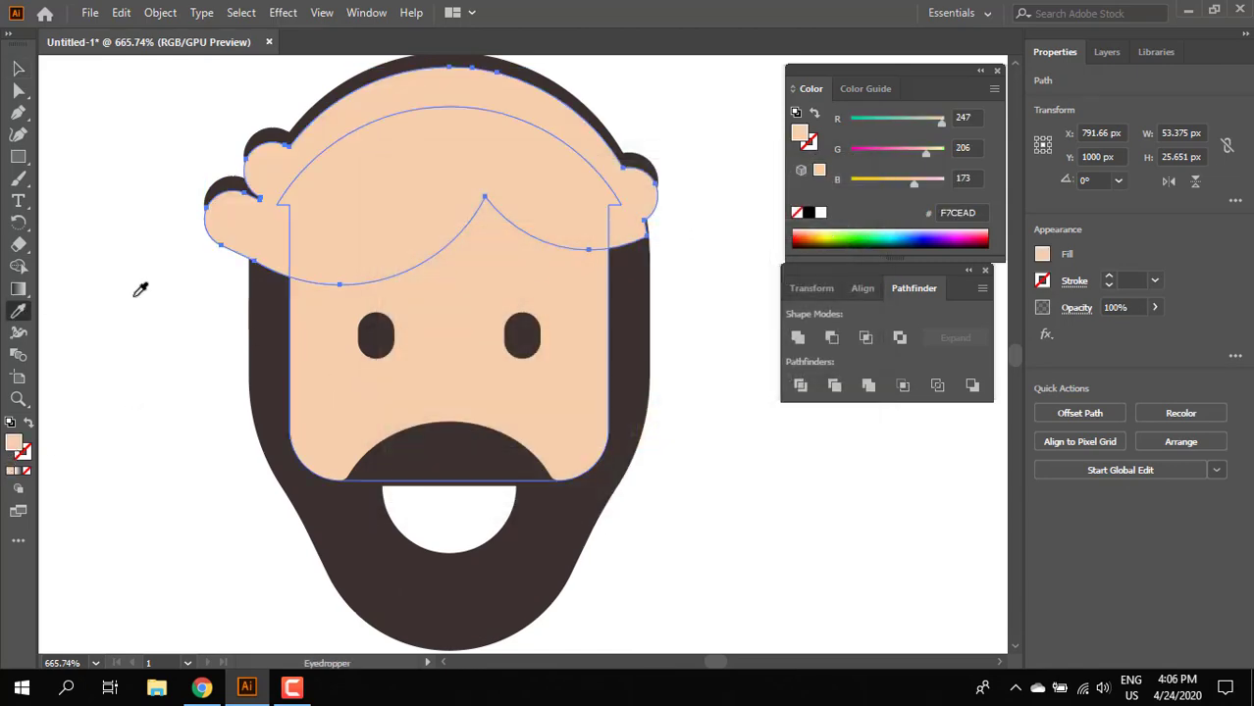
double_click(13, 447)
click(484, 235)
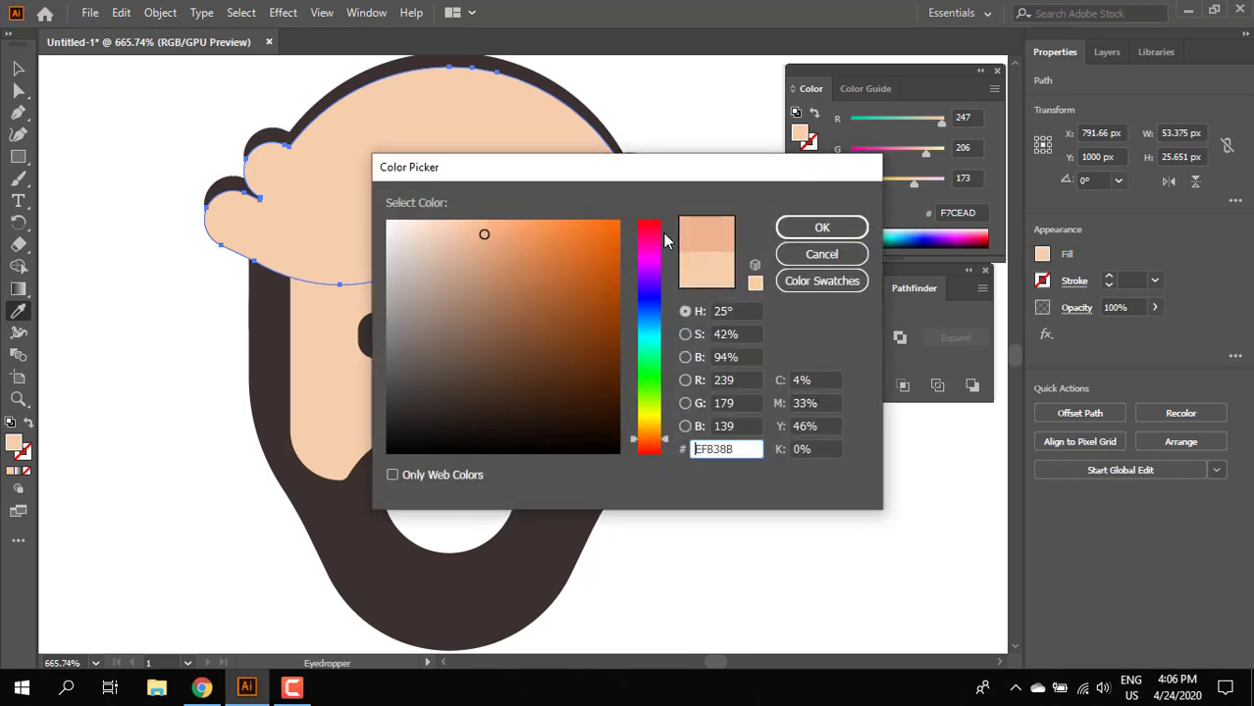
click(795, 231)
key(ctrl+[)
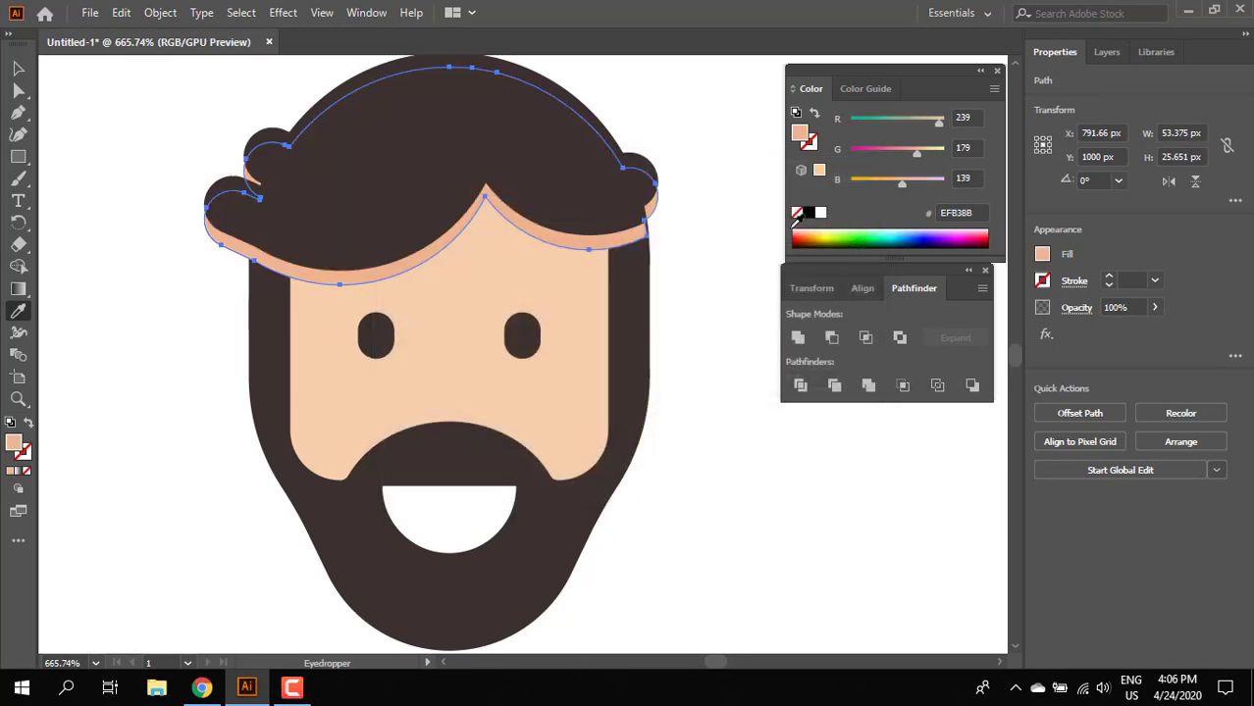
Divide the hair shadow and the face into pieces, and delete the shadow piece that extends outside the face
click(17, 69)
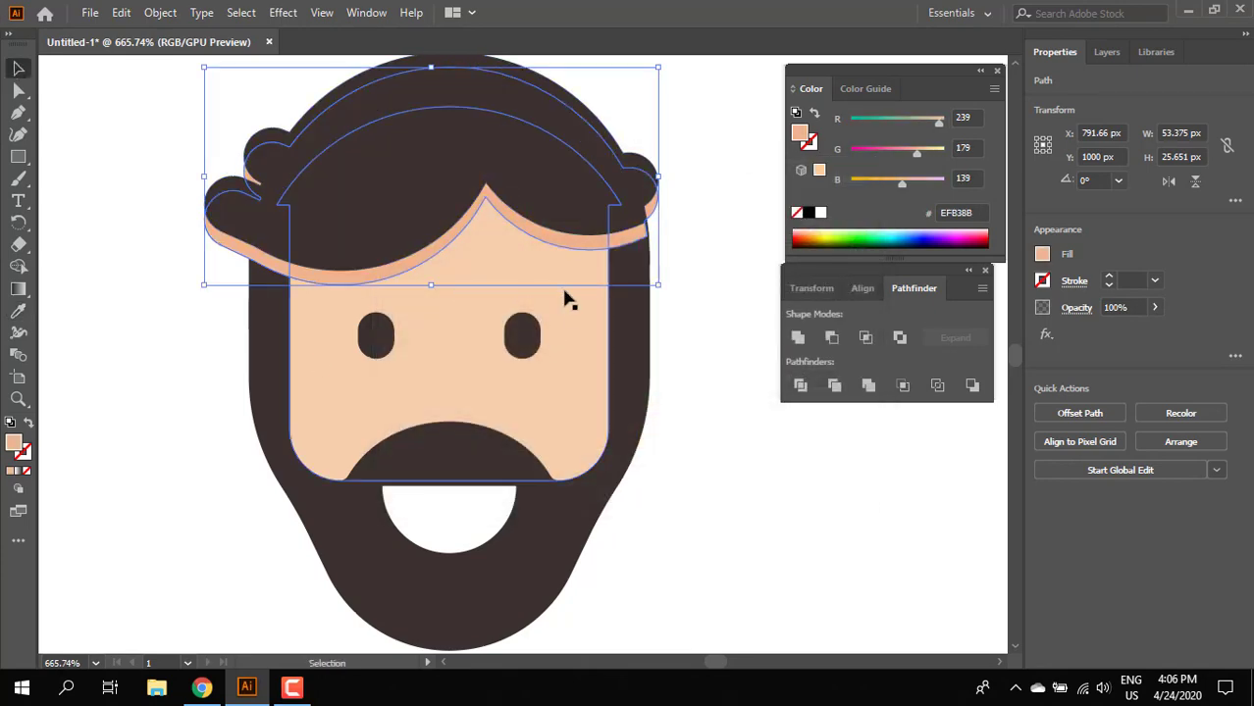
key(a)
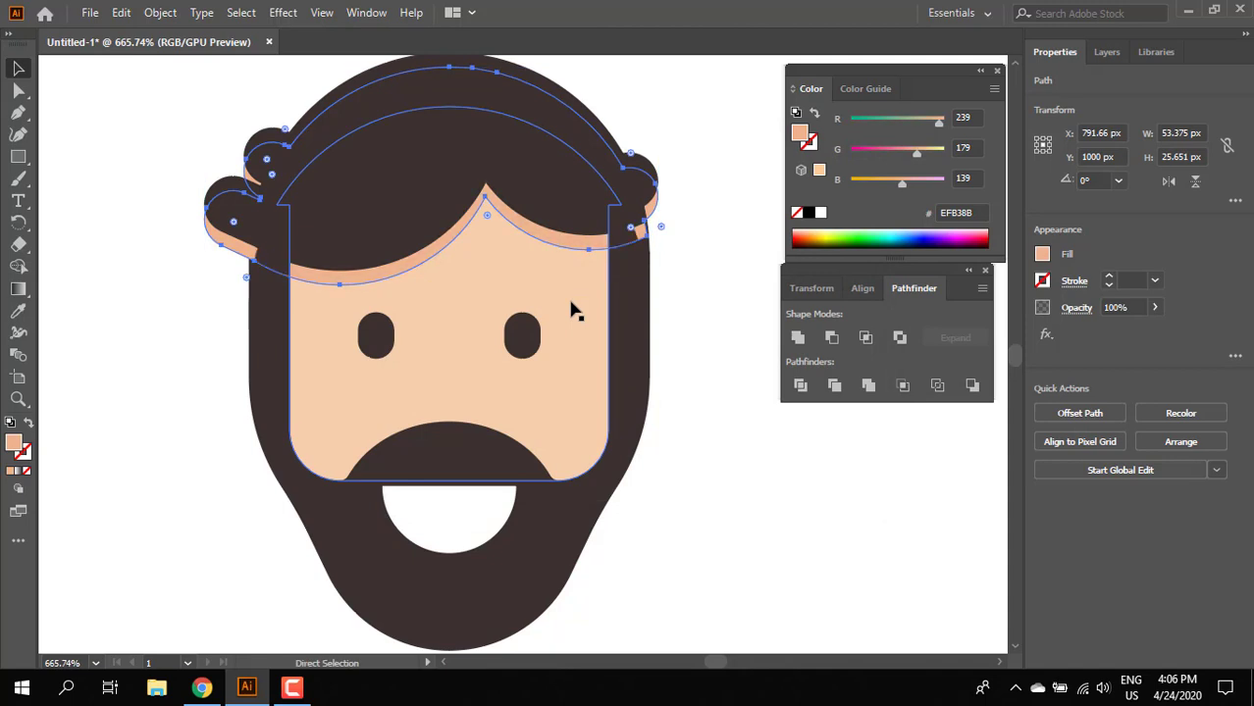
key(v)
shift+click(570, 301)
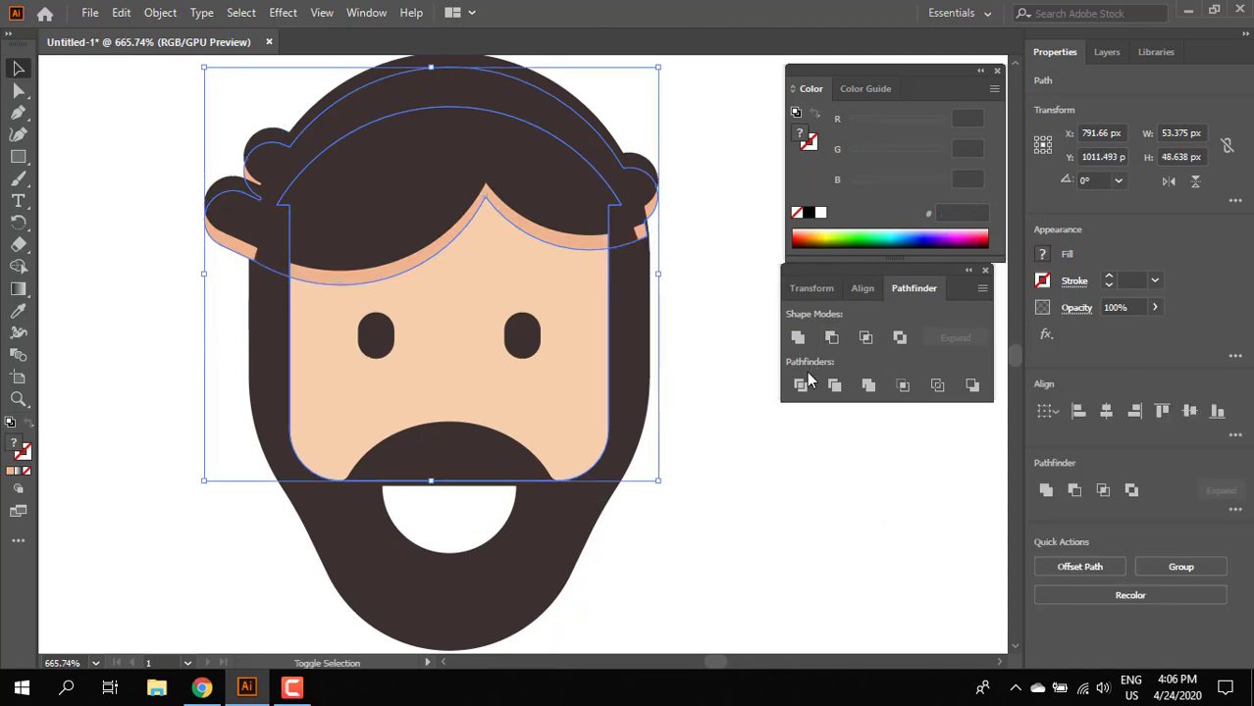
click(835, 339)
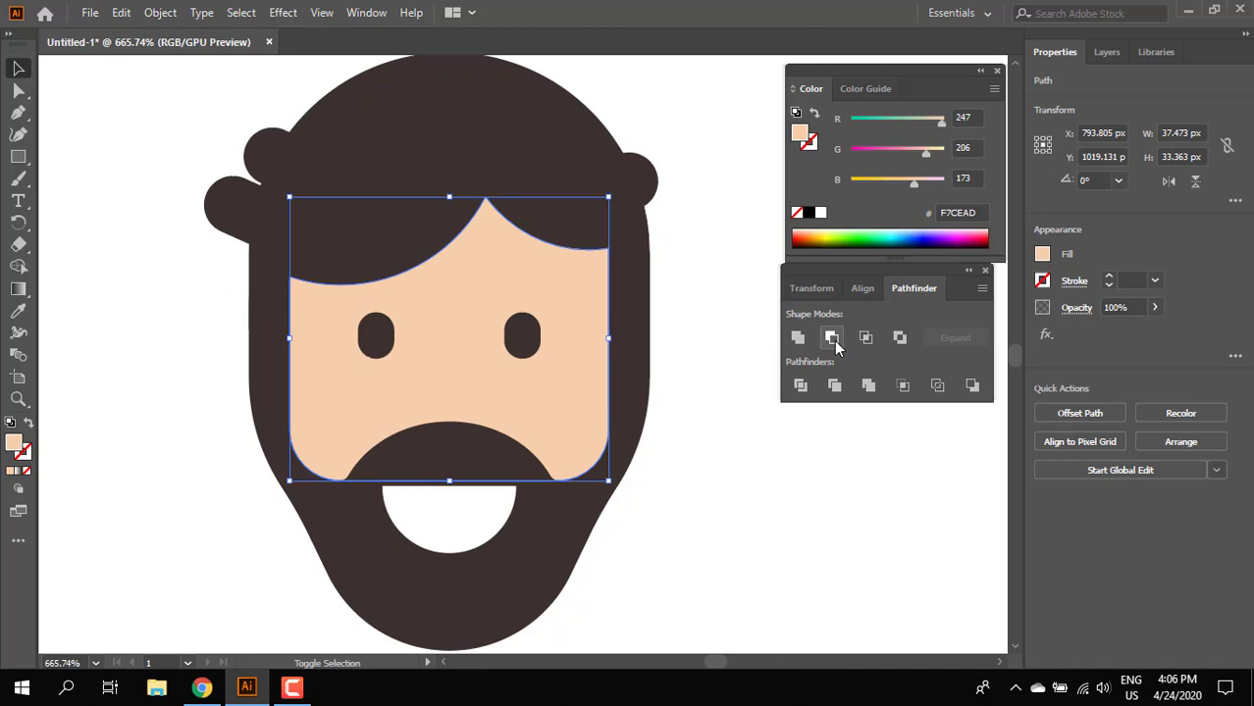
key(ctrl+z)
click(799, 385)
double_click(579, 246)
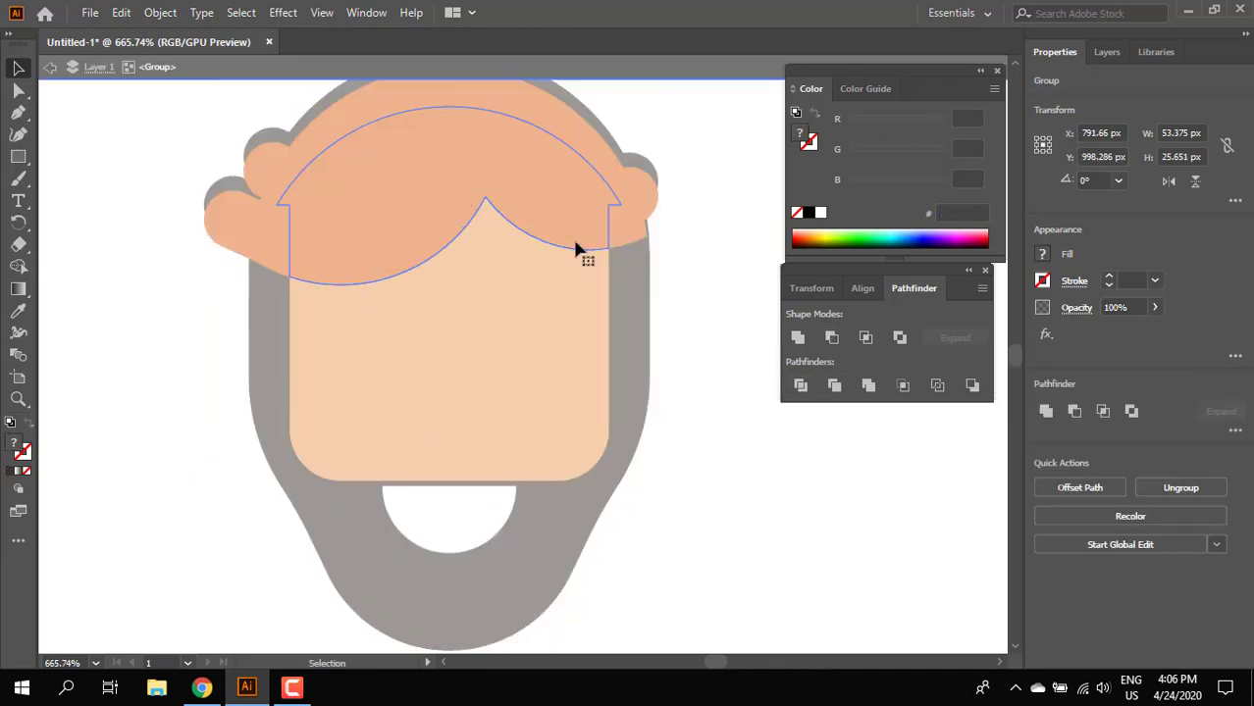
key(Delete)
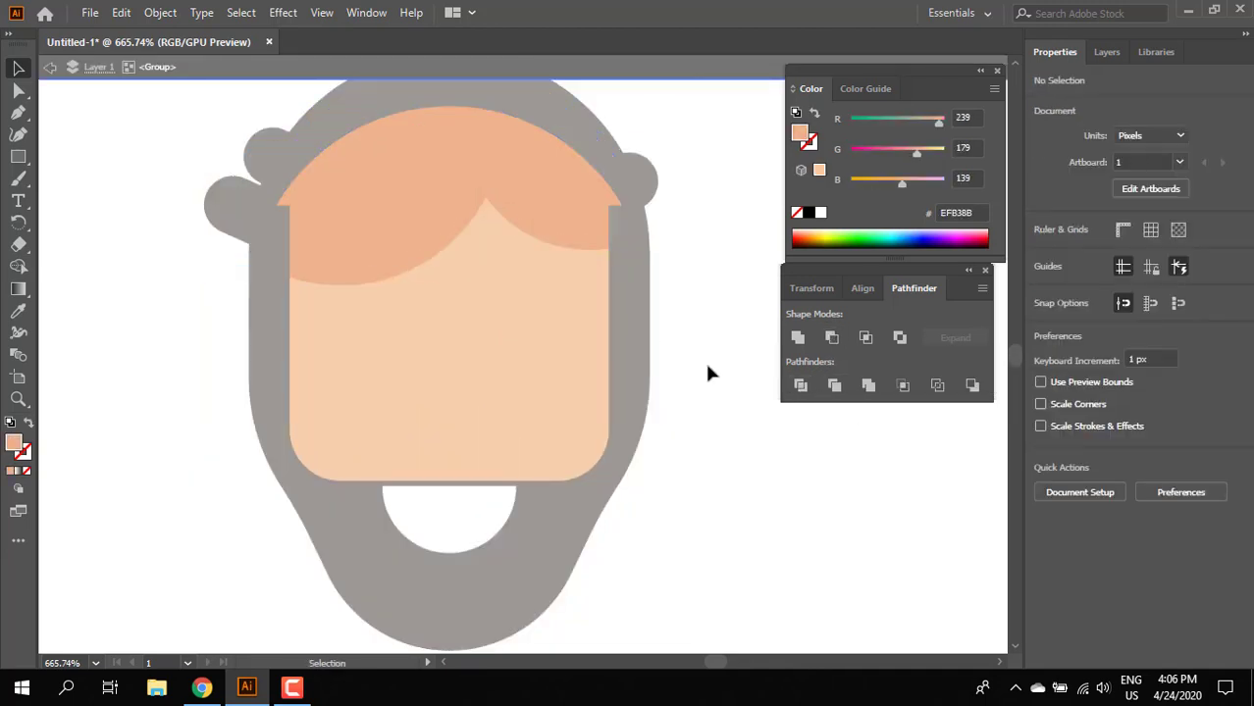
double_click(705, 359)
Draw a rectangle about 8 px wide and 15.6 px high over the lower left cheek
key(z)
click(709, 346)
drag(725, 421, 889, 417)
drag(630, 413, 515, 415)
drag(517, 455, 522, 482)
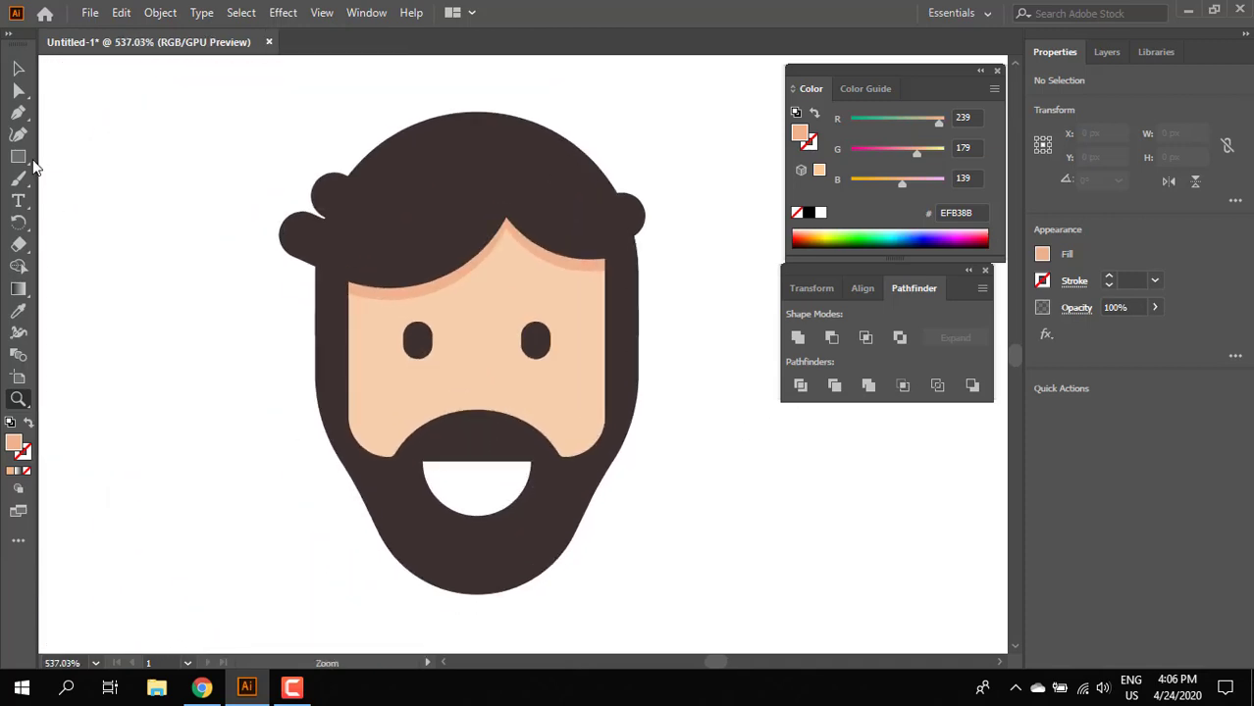
drag(348, 375, 404, 482)
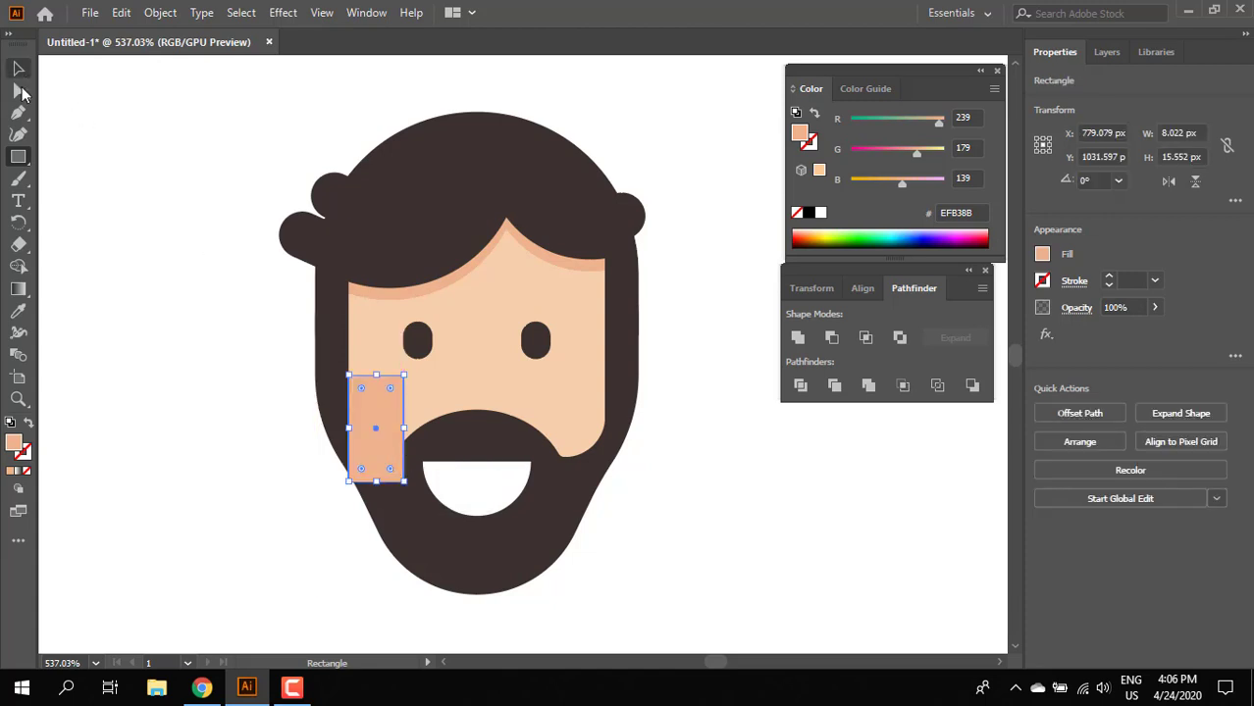
Round the cheek rectangle's corners fully and arrange it behind the beard
click(20, 92)
drag(360, 392, 371, 483)
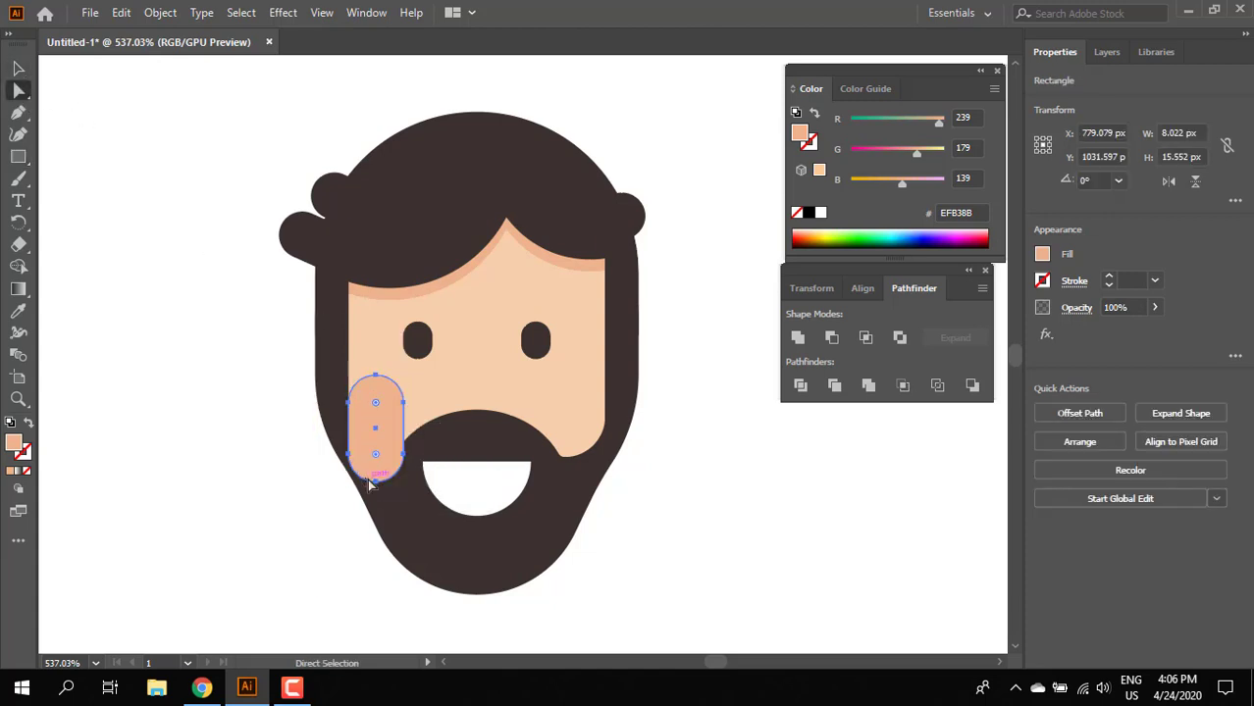
key(ctrl+[)
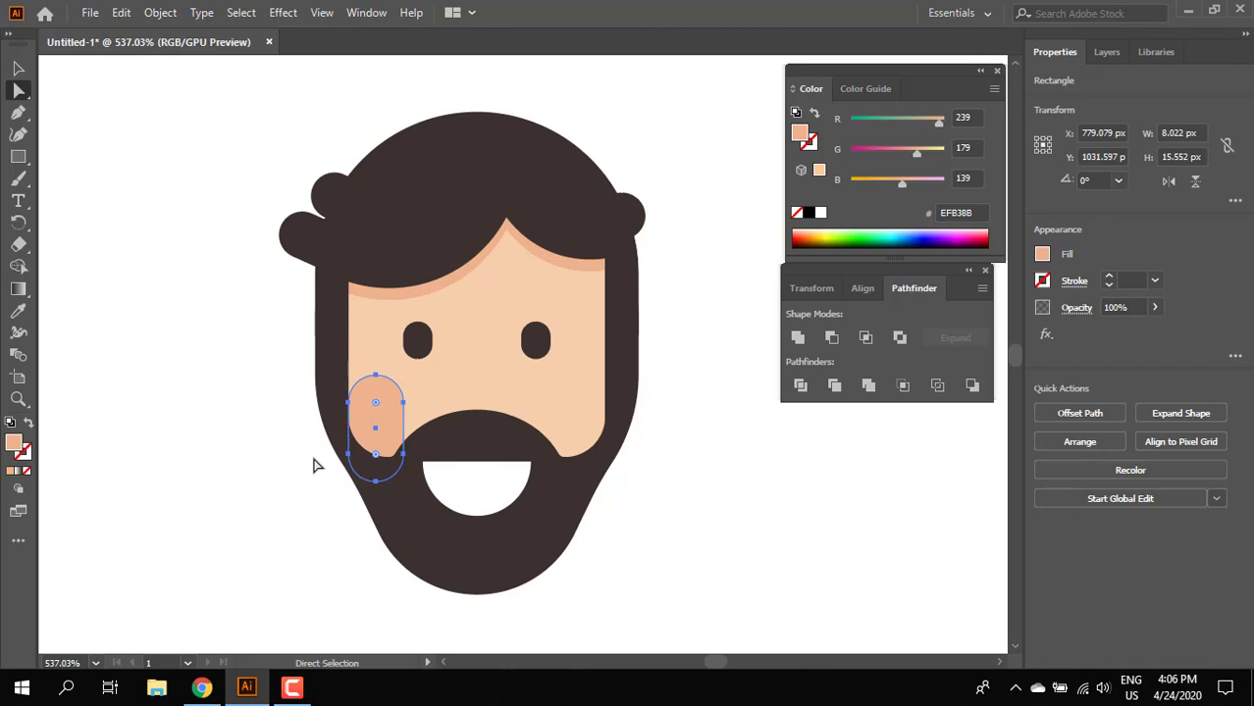
key(ctrl+shift+a)
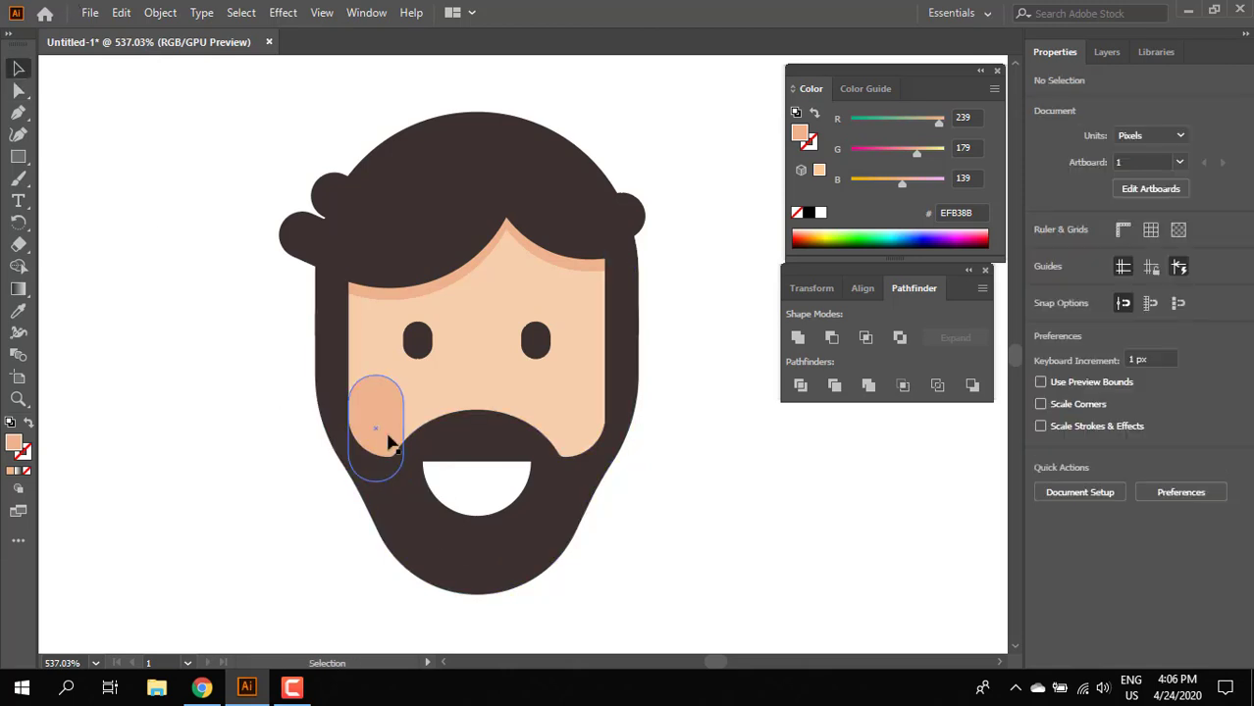
Duplicate the rounded cheek shape onto the opposite side of the face
drag(364, 444, 576, 417)
click(657, 579)
key(z)
alt+click(610, 549)
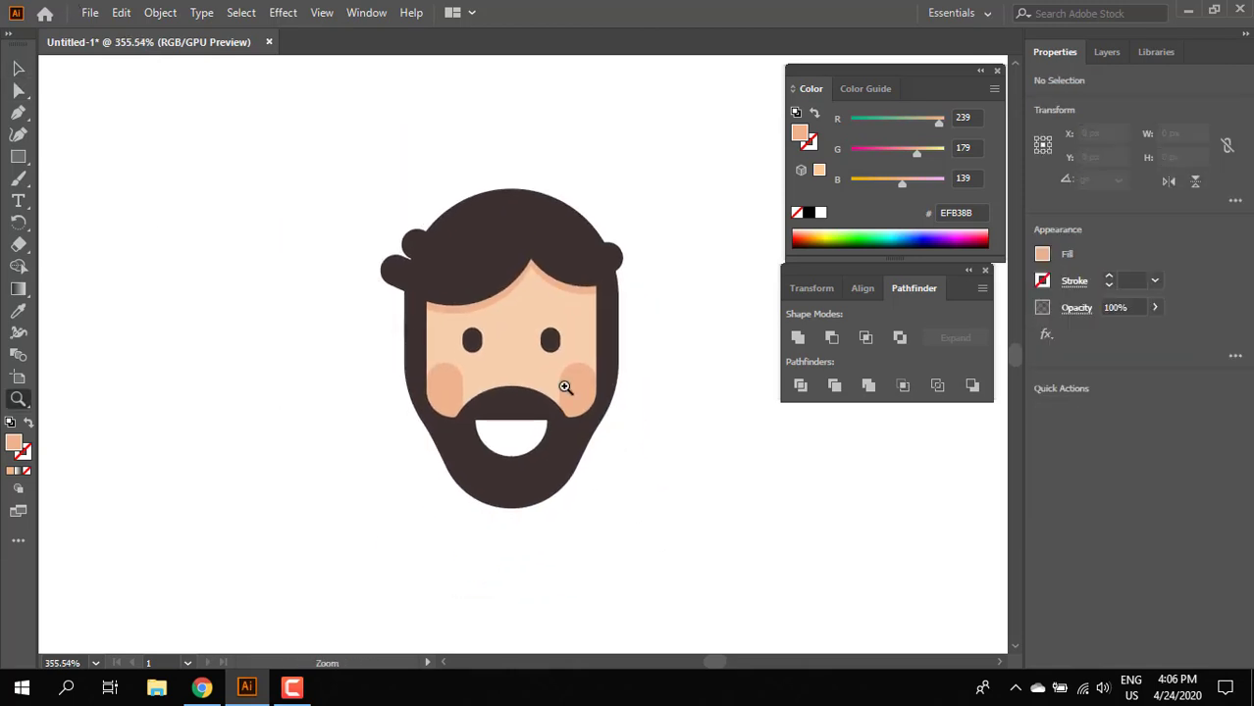
Draw a nose rectangle about 6.9 px wide and 13.2 px high between the eyes, overlapping the mustache
click(566, 392)
click(574, 502)
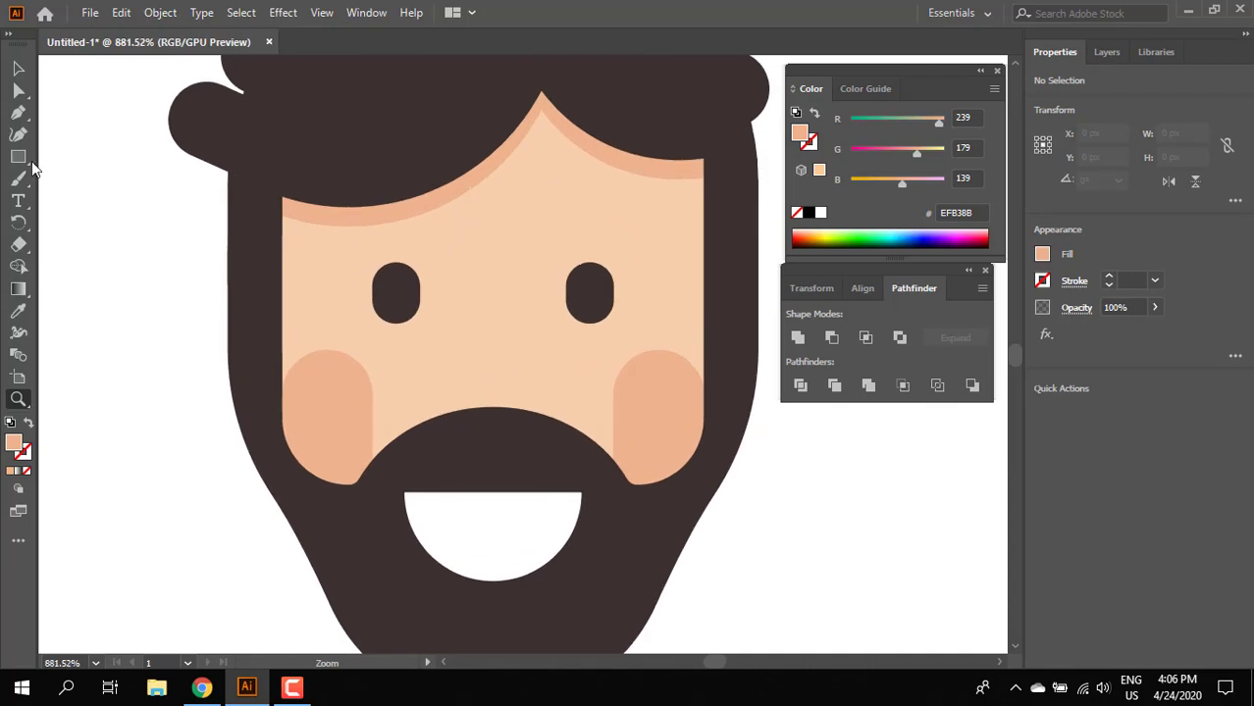
drag(462, 281, 541, 428)
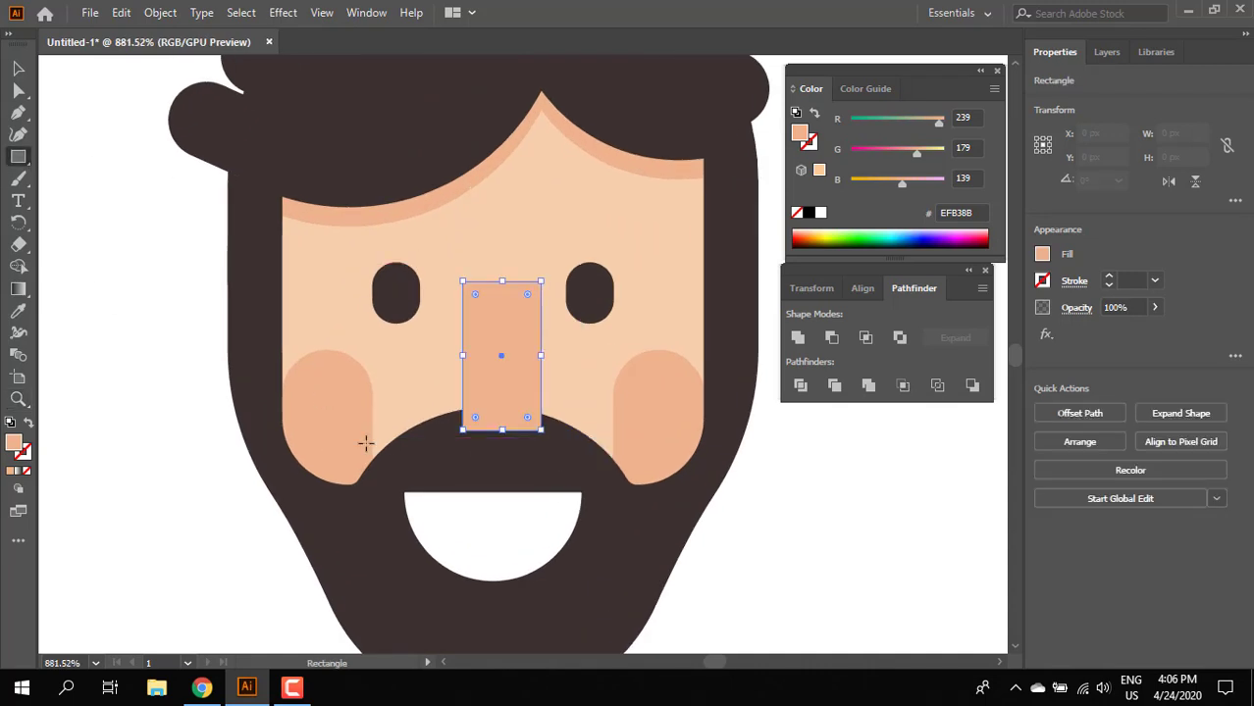
click(21, 381)
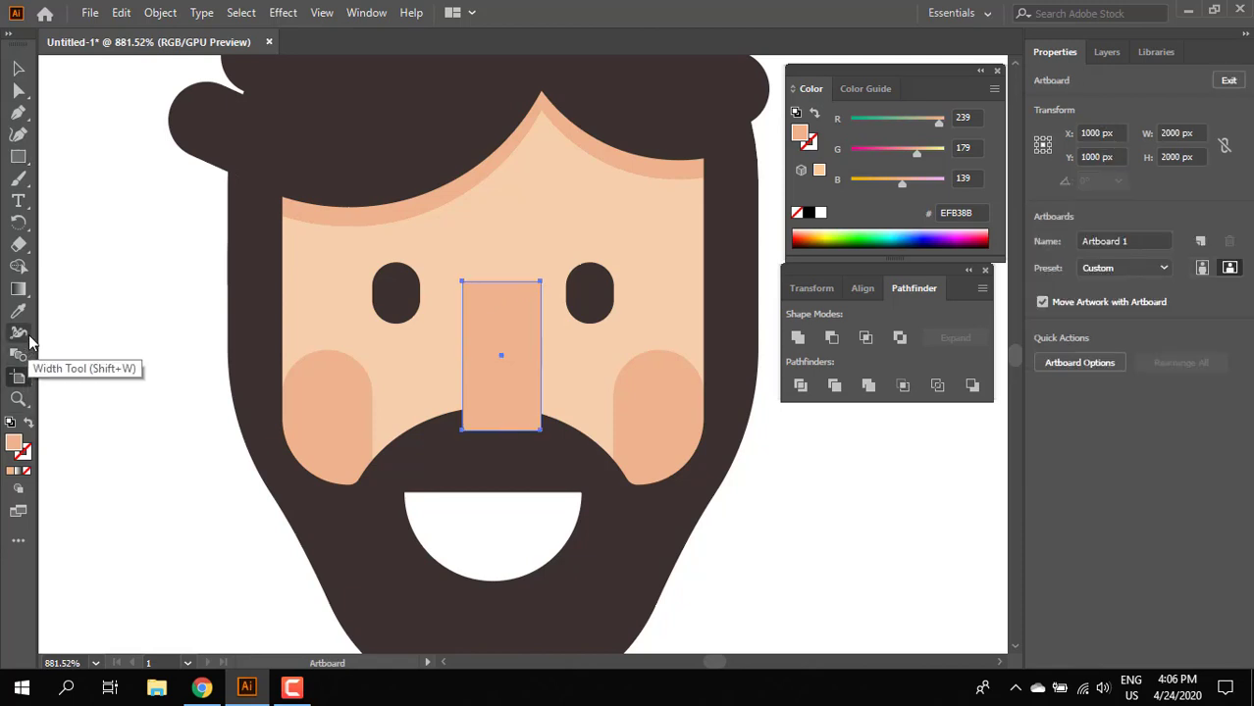
click(19, 333)
click(21, 360)
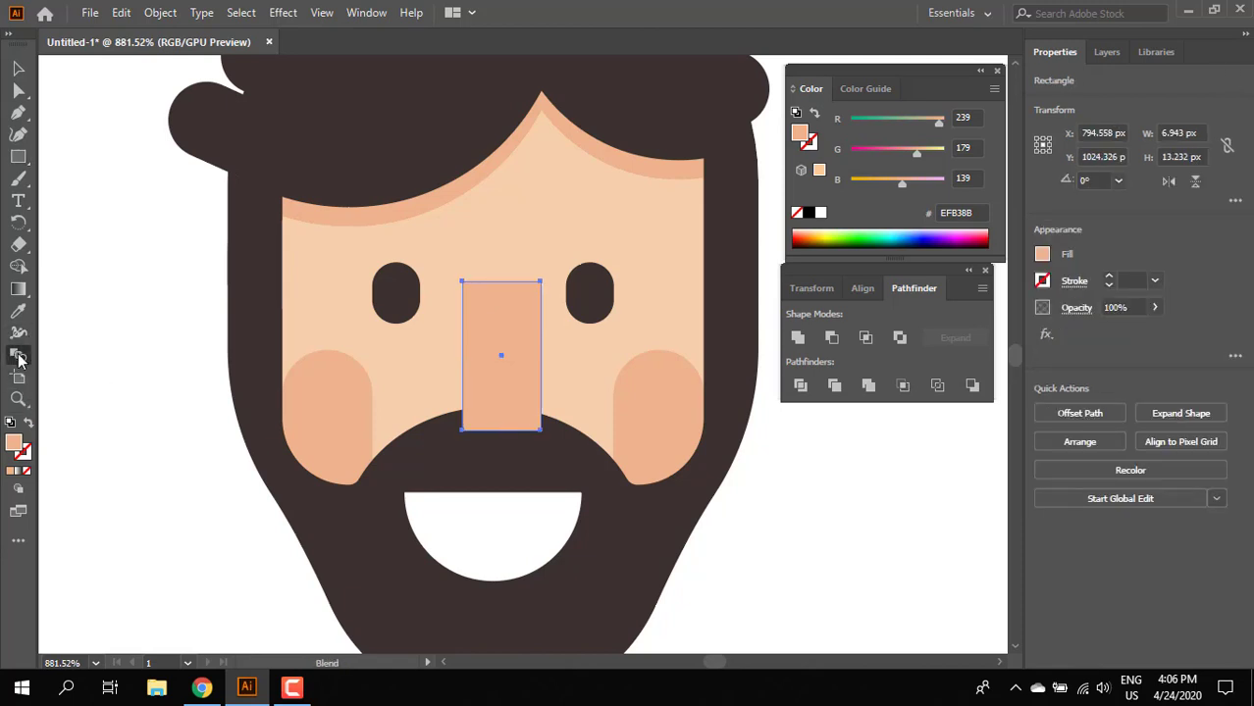
double_click(19, 359)
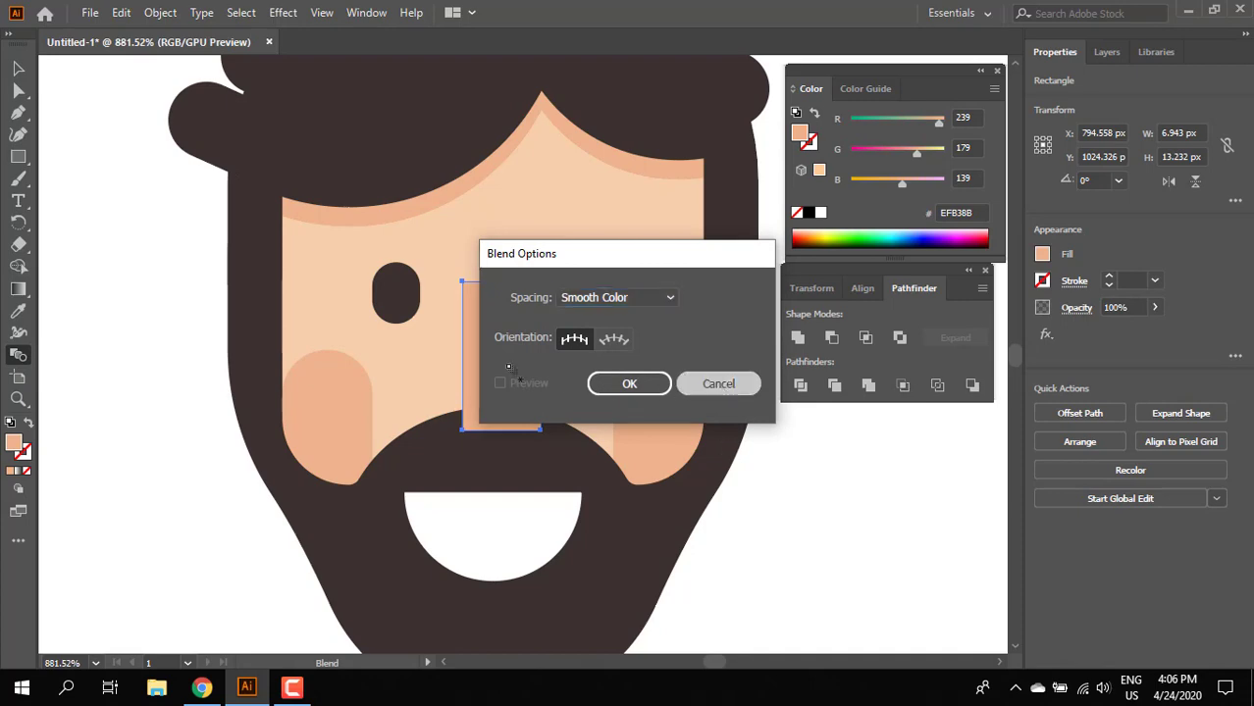
key(Return)
double_click(18, 378)
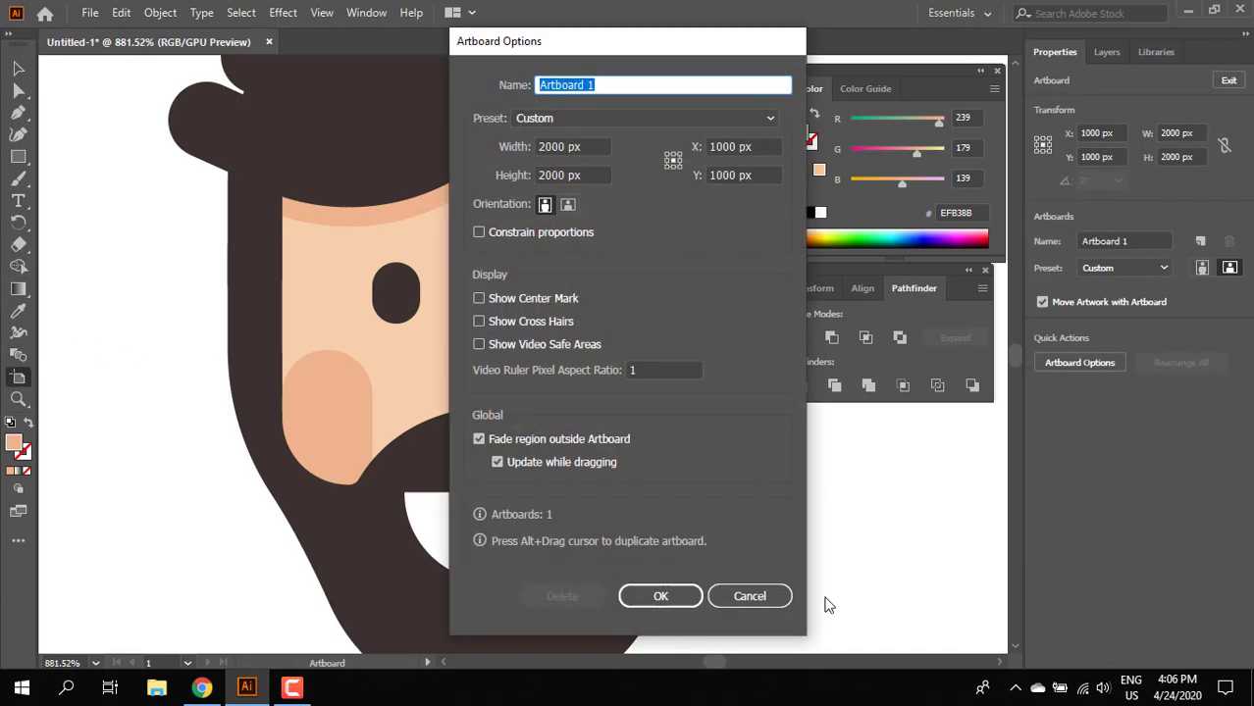
click(764, 600)
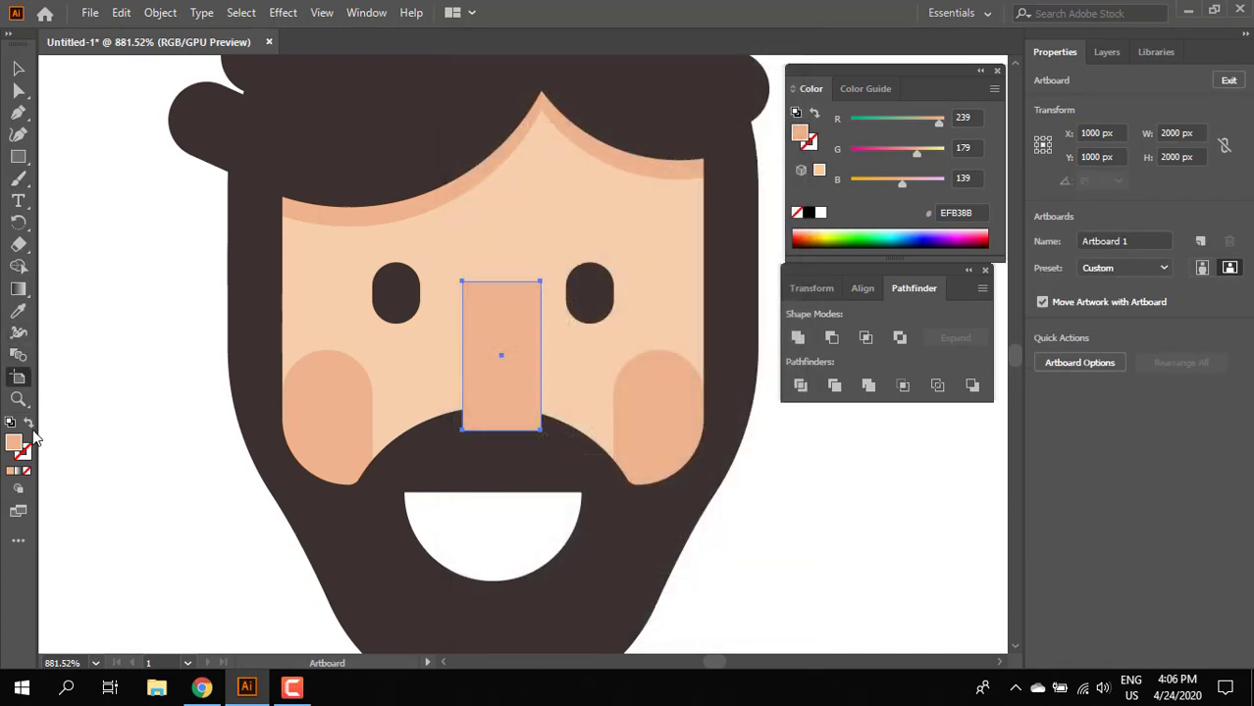
click(23, 552)
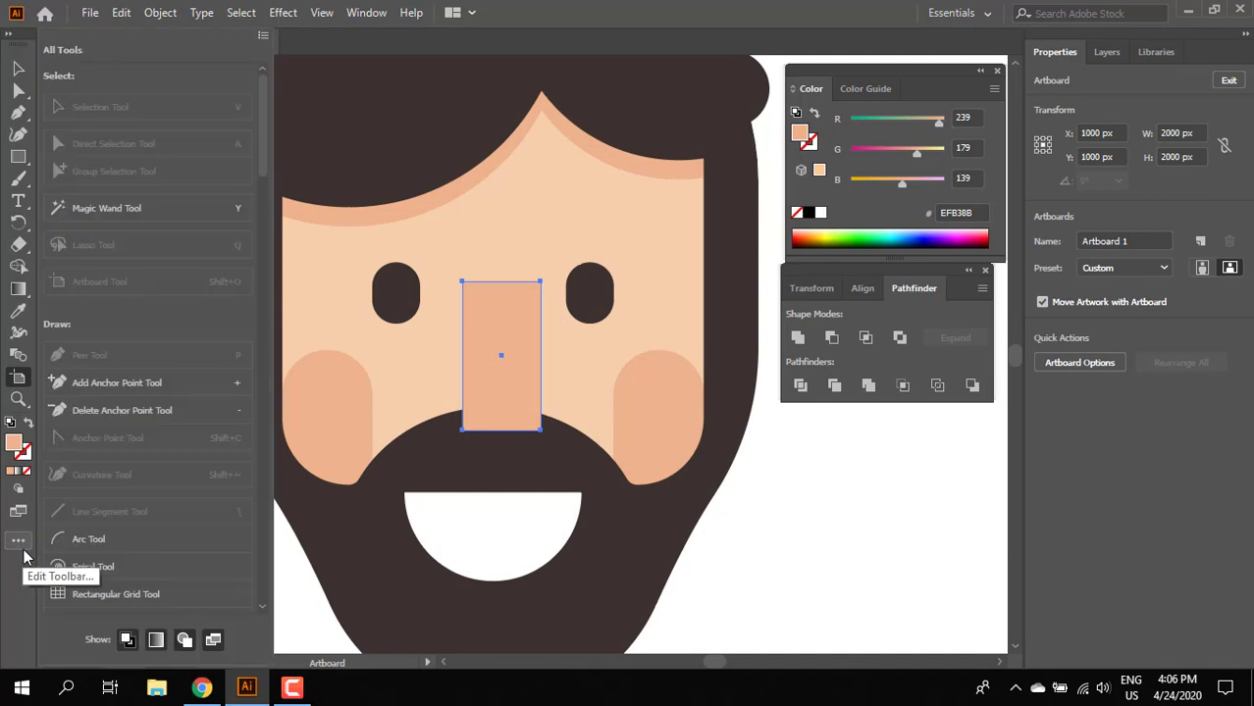
click(21, 551)
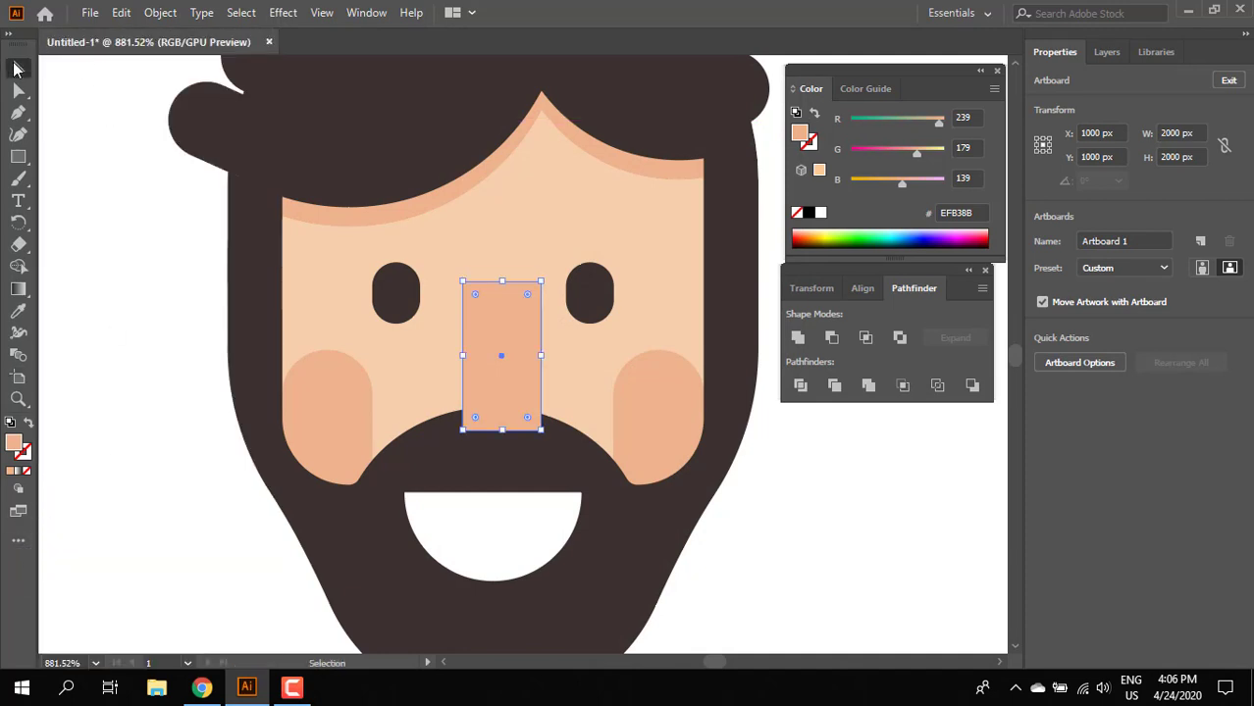
Try to flare the nose rectangle by moving its lower right corner outward
click(16, 69)
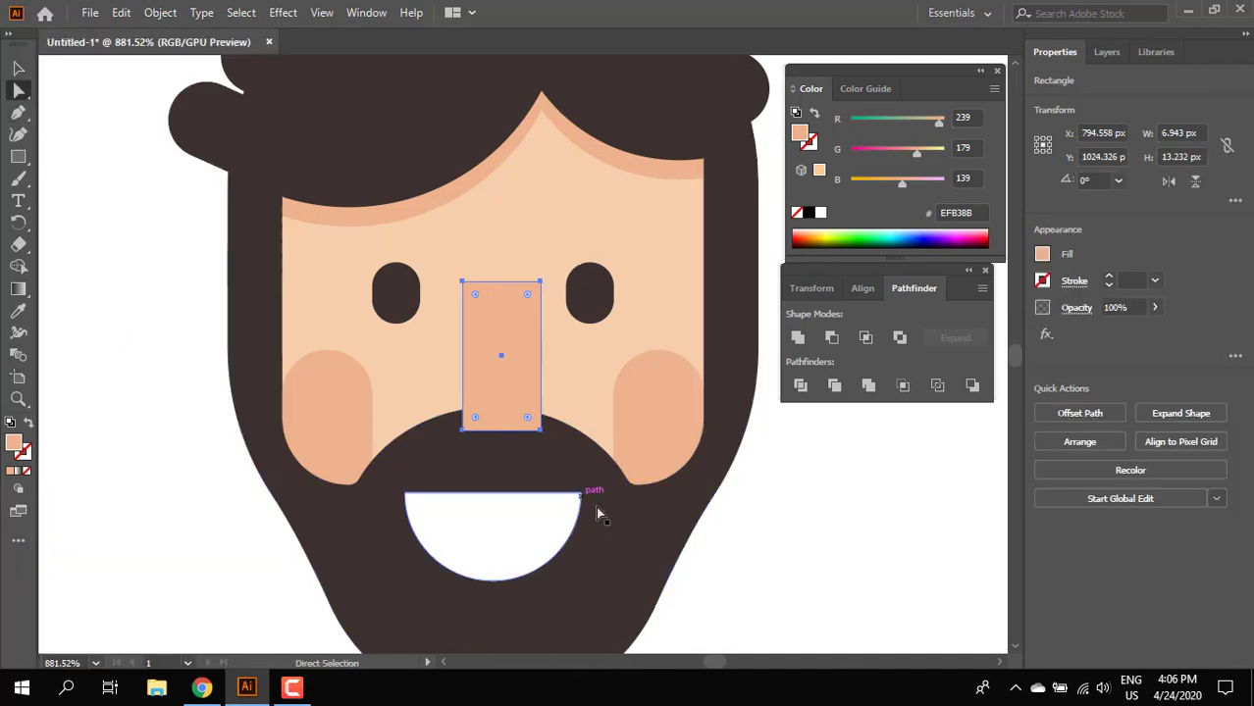
mouse_move(540, 429)
mouse_down()
mouse_move(566, 434)
mouse_move(555, 432)
mouse_up()
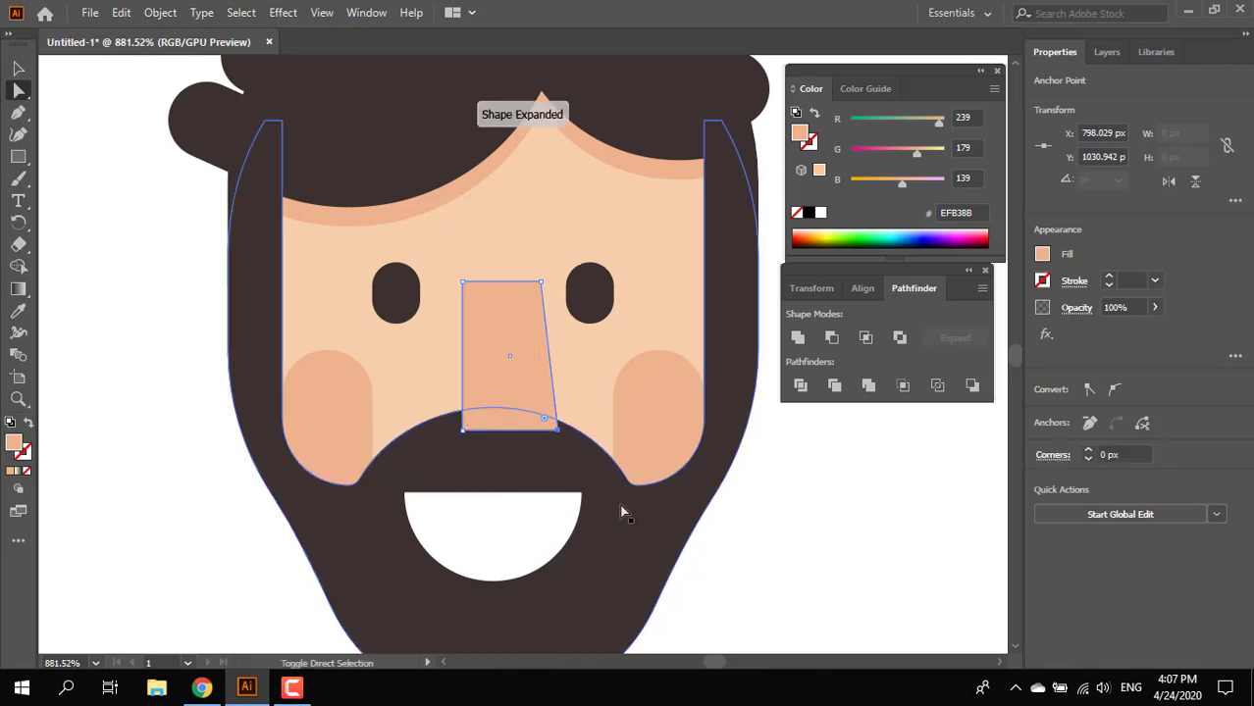
key(z)
click(621, 510)
click(18, 68)
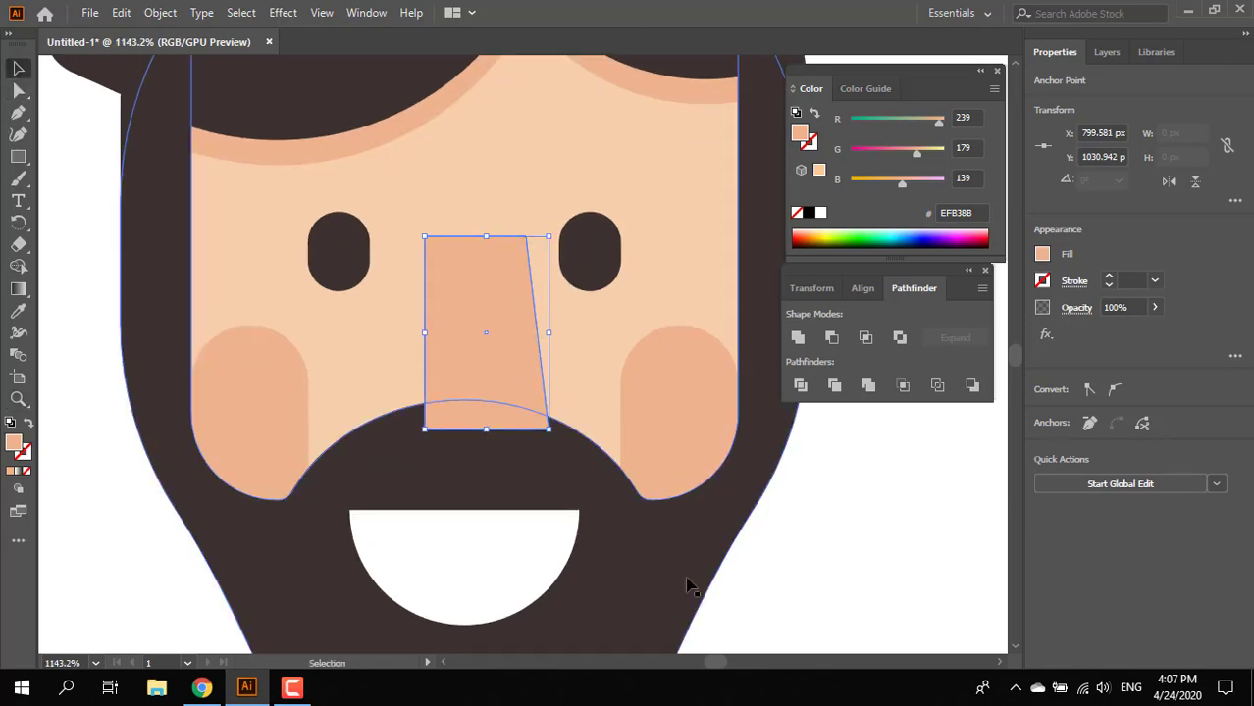
Narrow the nose rectangle to about half its width and move its lower left corner outward to slant the side
drag(529, 324, 477, 332)
key(ctrl+z)
key(ctrl+z)
click(18, 90)
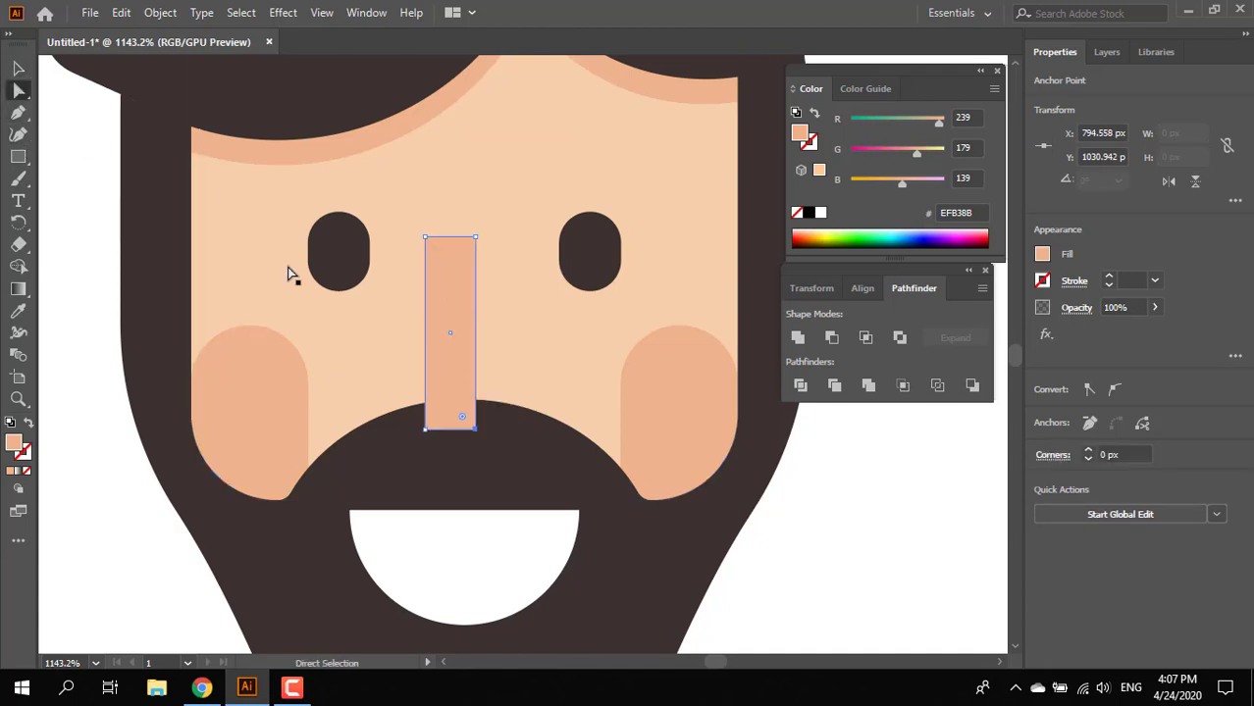
drag(425, 429, 381, 430)
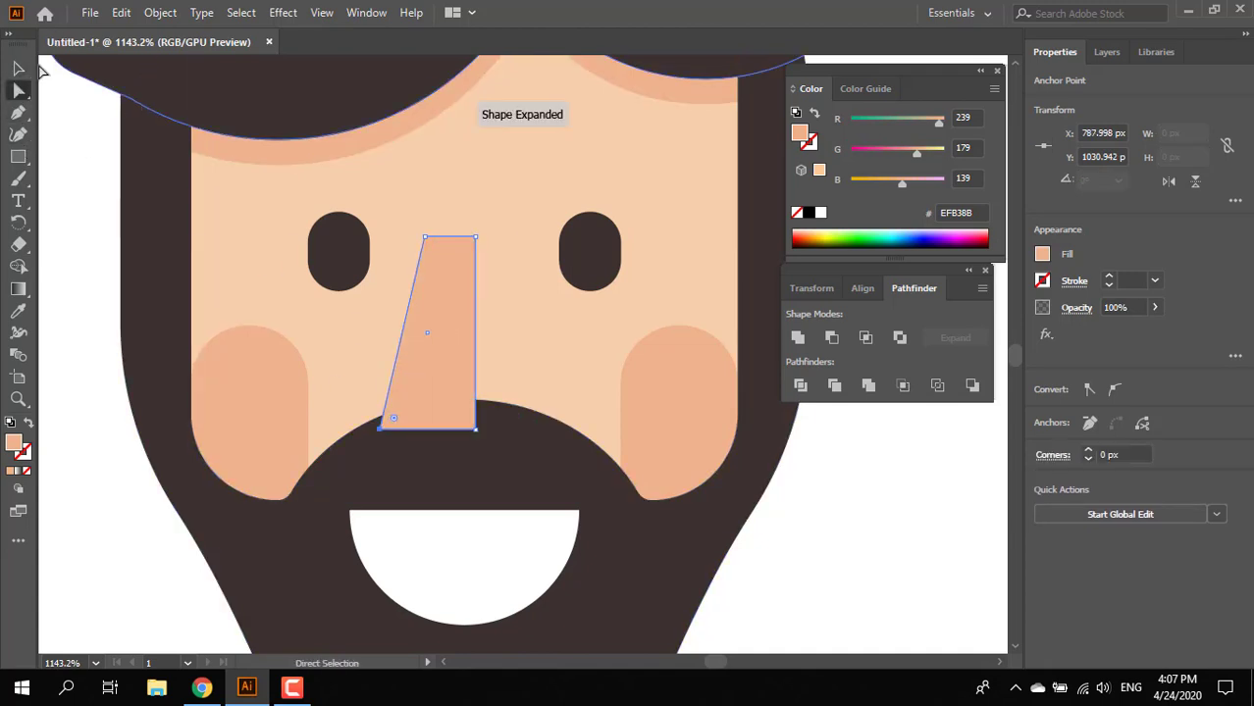
Duplicate the slanted nose half to the right and reflect the copy across the vertical axis
key(v)
drag(397, 277, 508, 351)
right_click(508, 351)
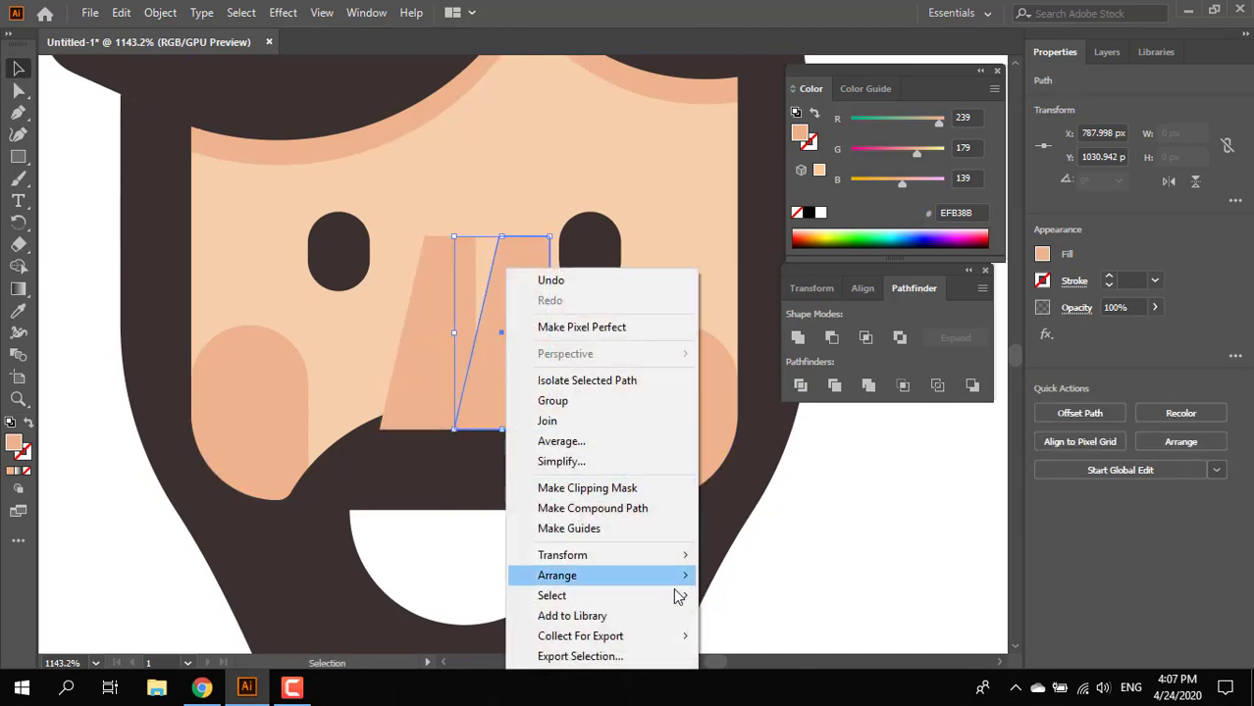
mouse_move(684, 556)
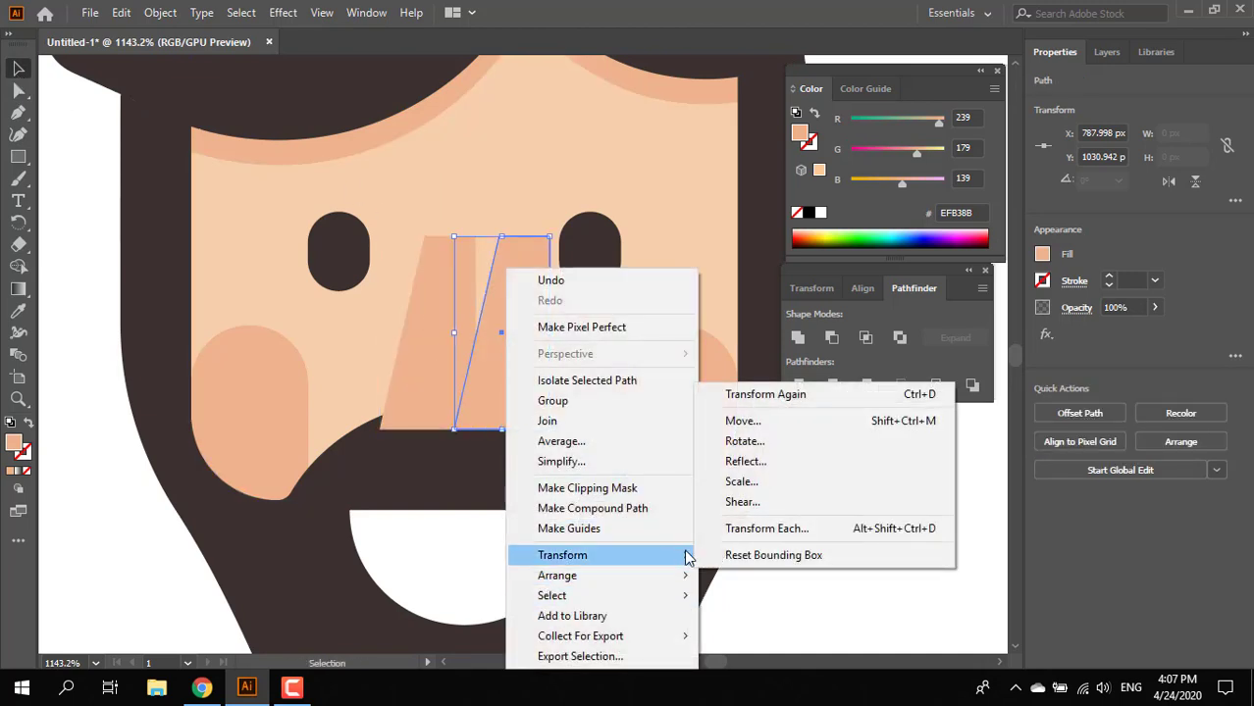
click(773, 463)
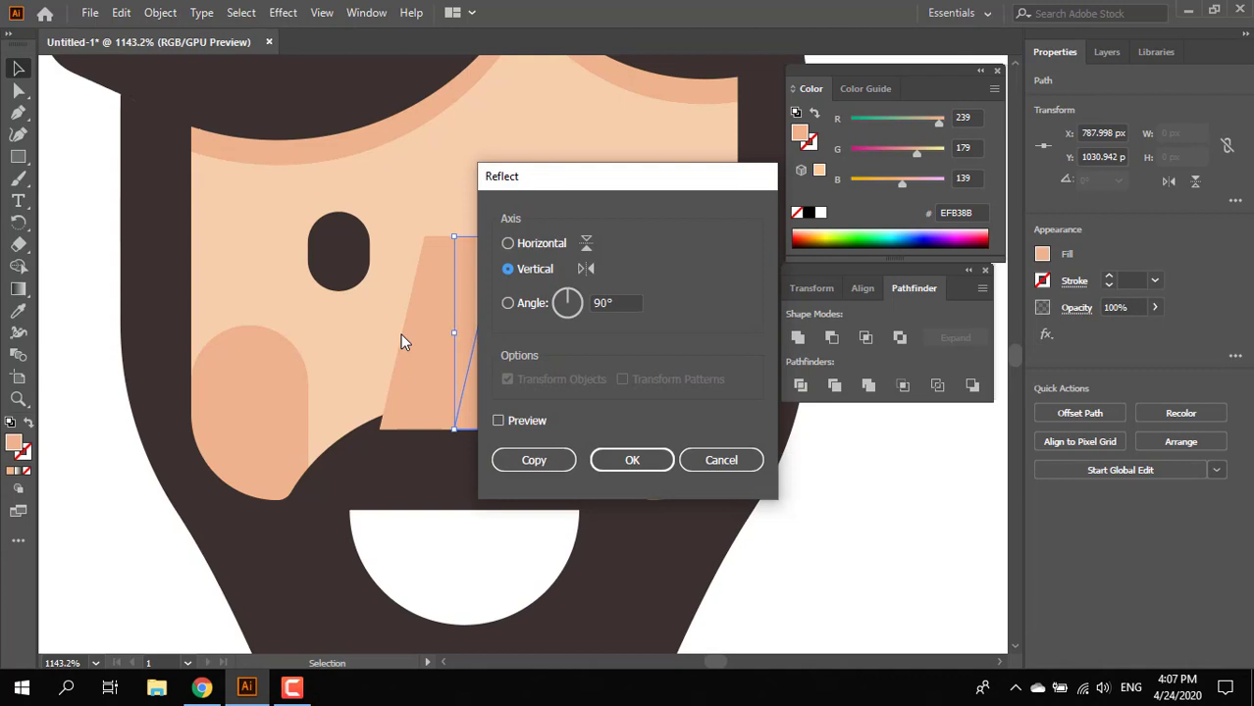
click(633, 461)
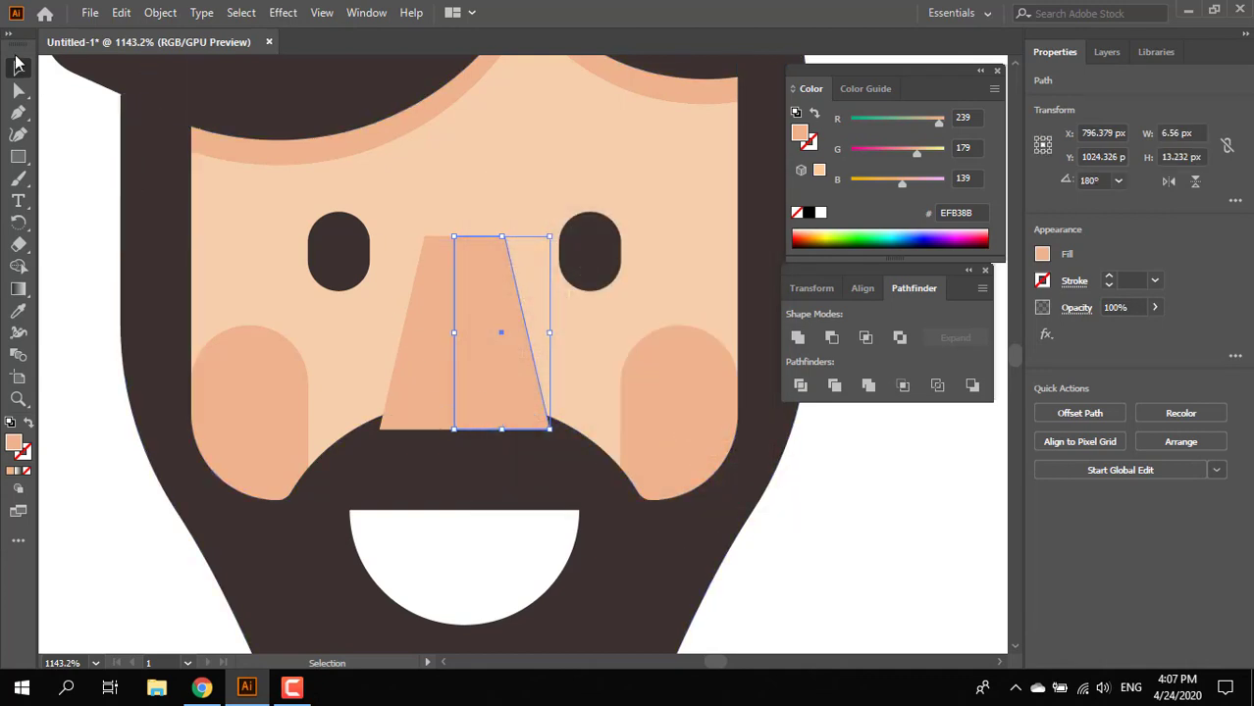
Shift the mirrored nose half about 1 px left over the original and unite both halves into one shape
click(864, 591)
drag(479, 361, 466, 361)
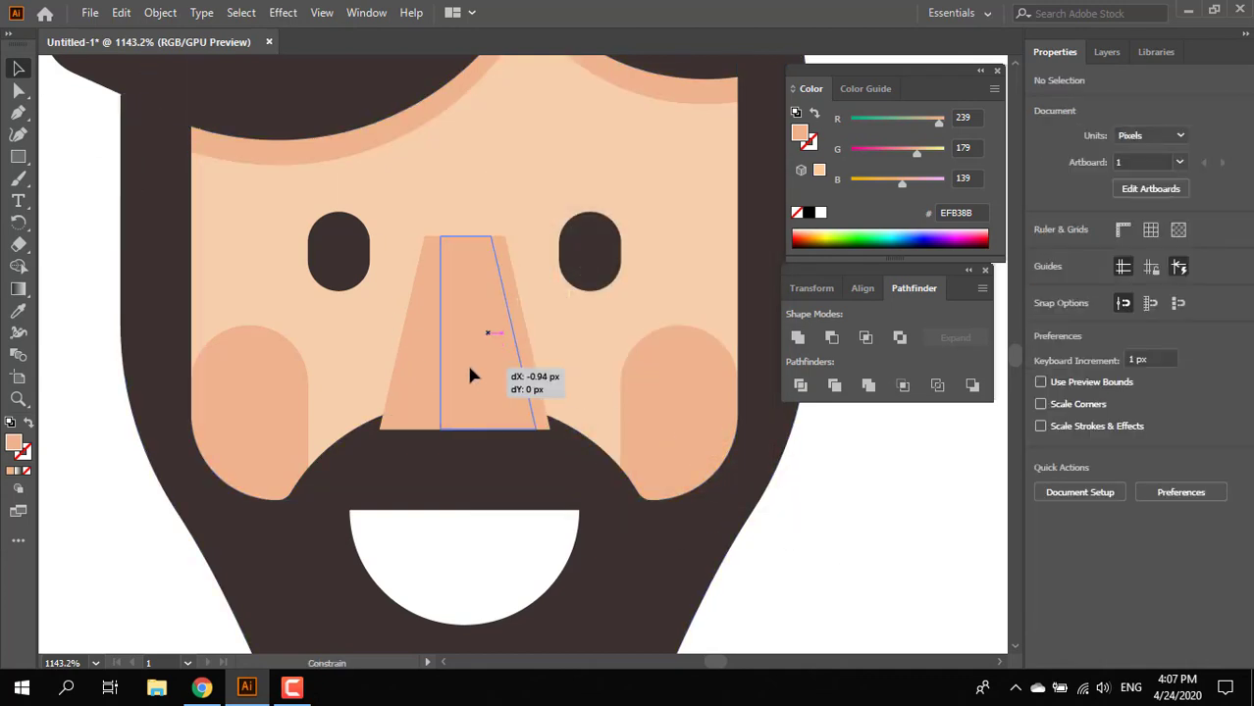
click(798, 338)
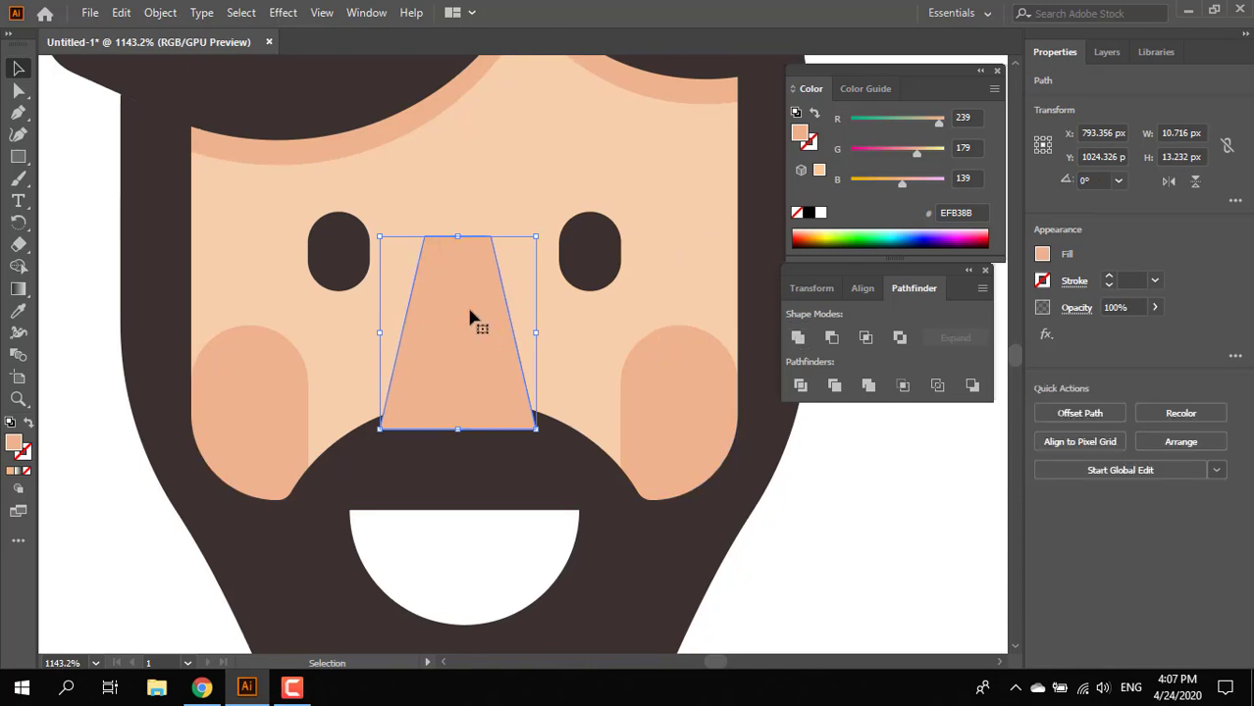
Round the two bottom corners of the nose shape, leaving the top corners sharp
click(18, 90)
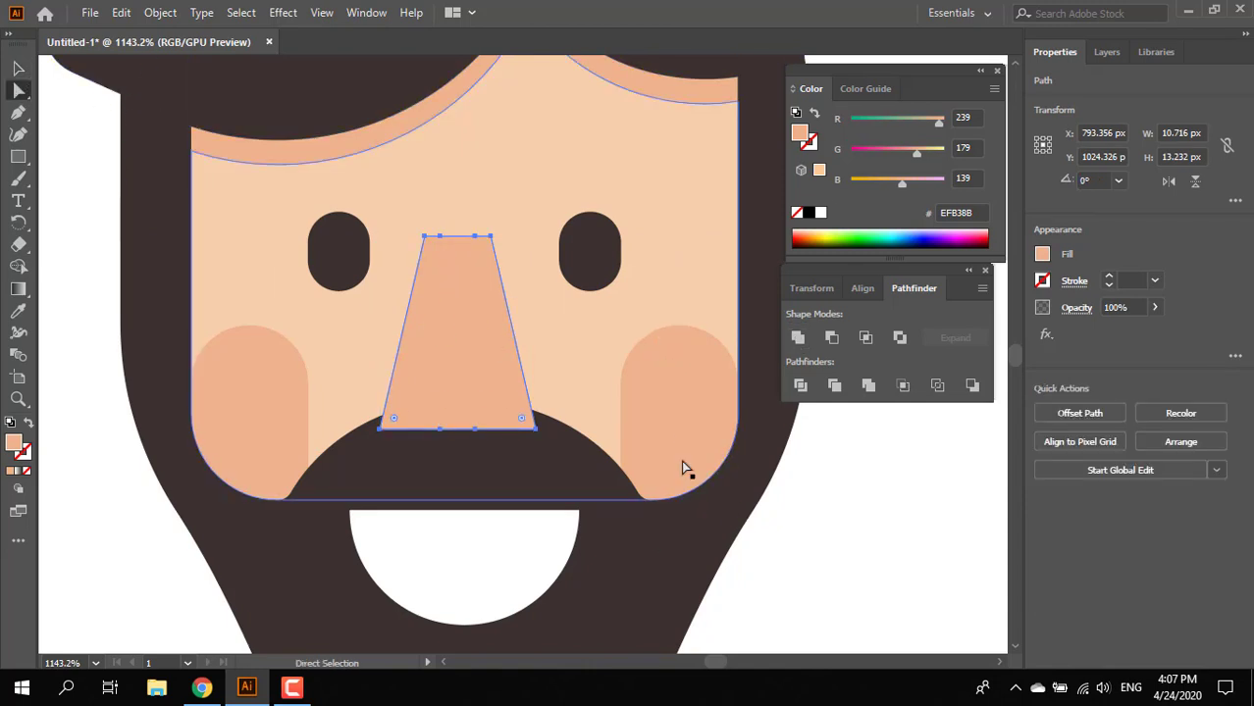
key(ctrl+shift+a)
click(498, 369)
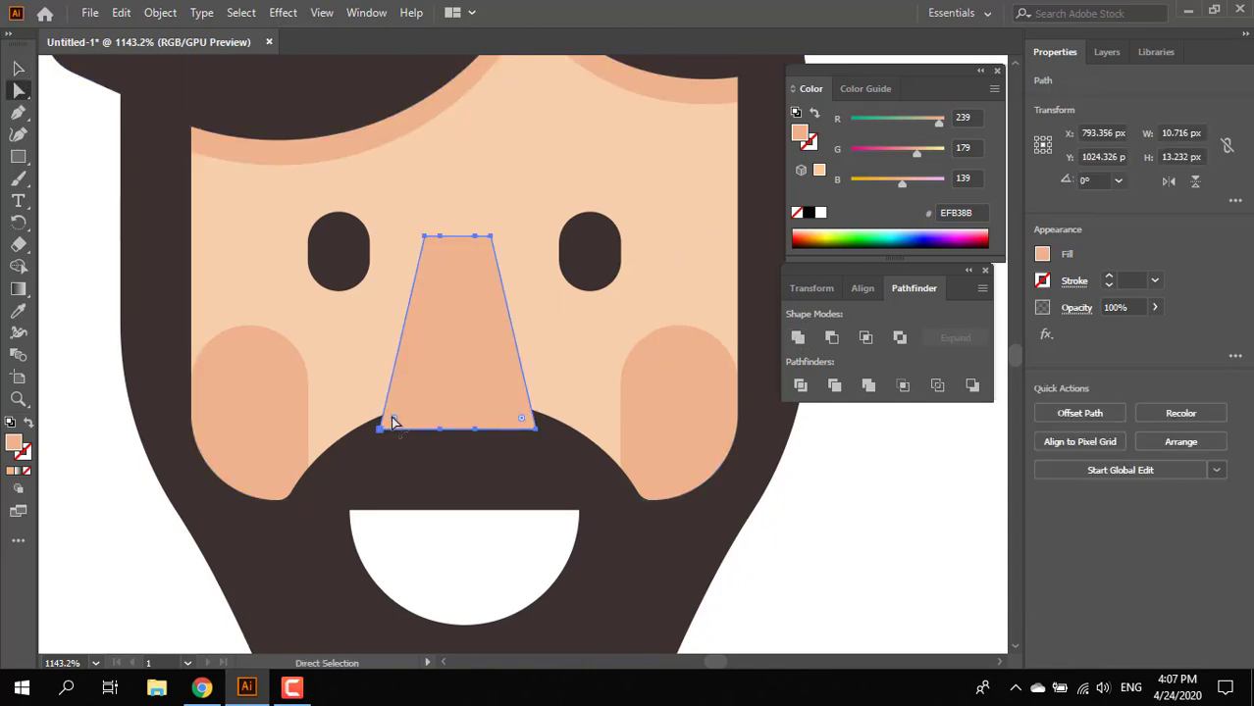
drag(412, 416, 414, 418)
click(424, 238)
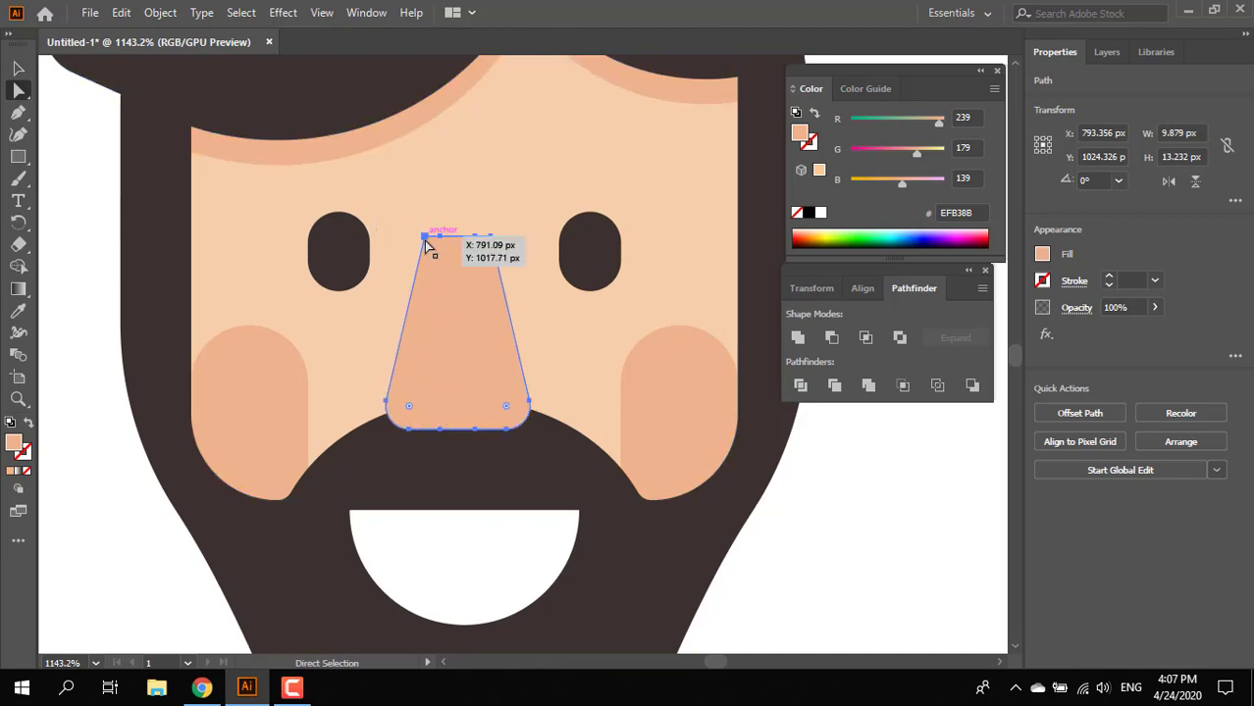
shift+click(491, 239)
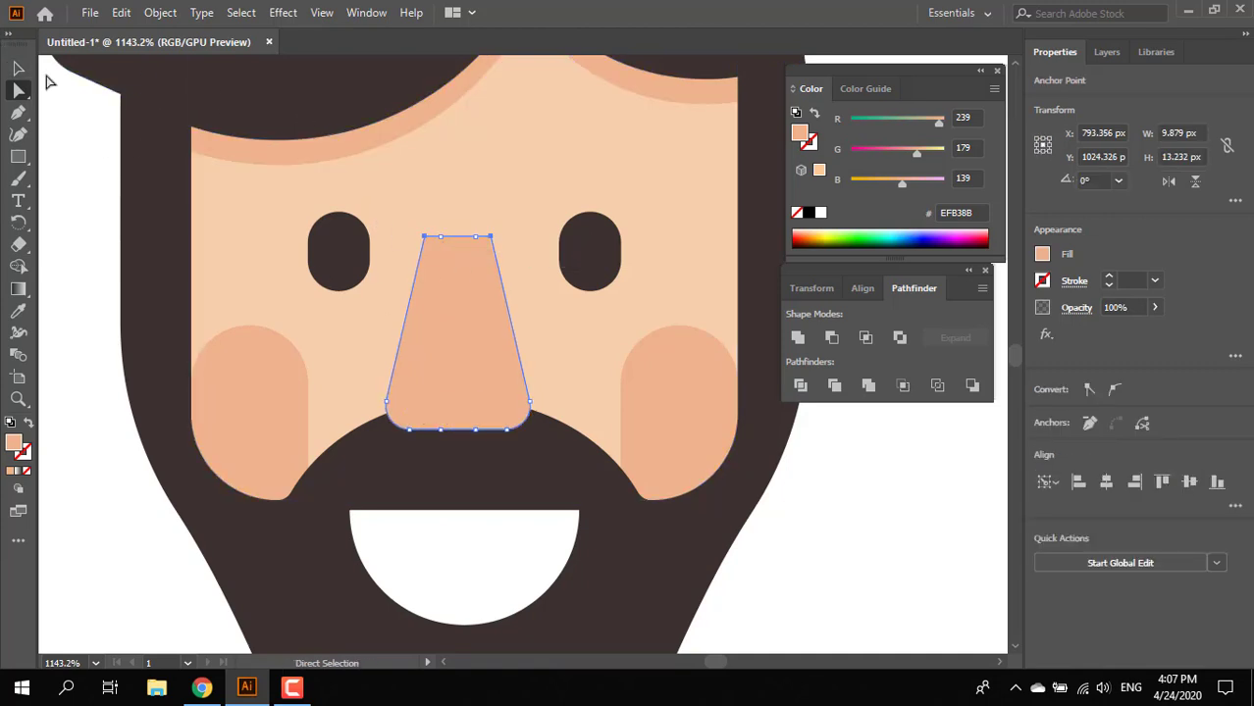
click(49, 82)
Group the left and right cheek shapes
key(v)
drag(772, 527, 611, 518)
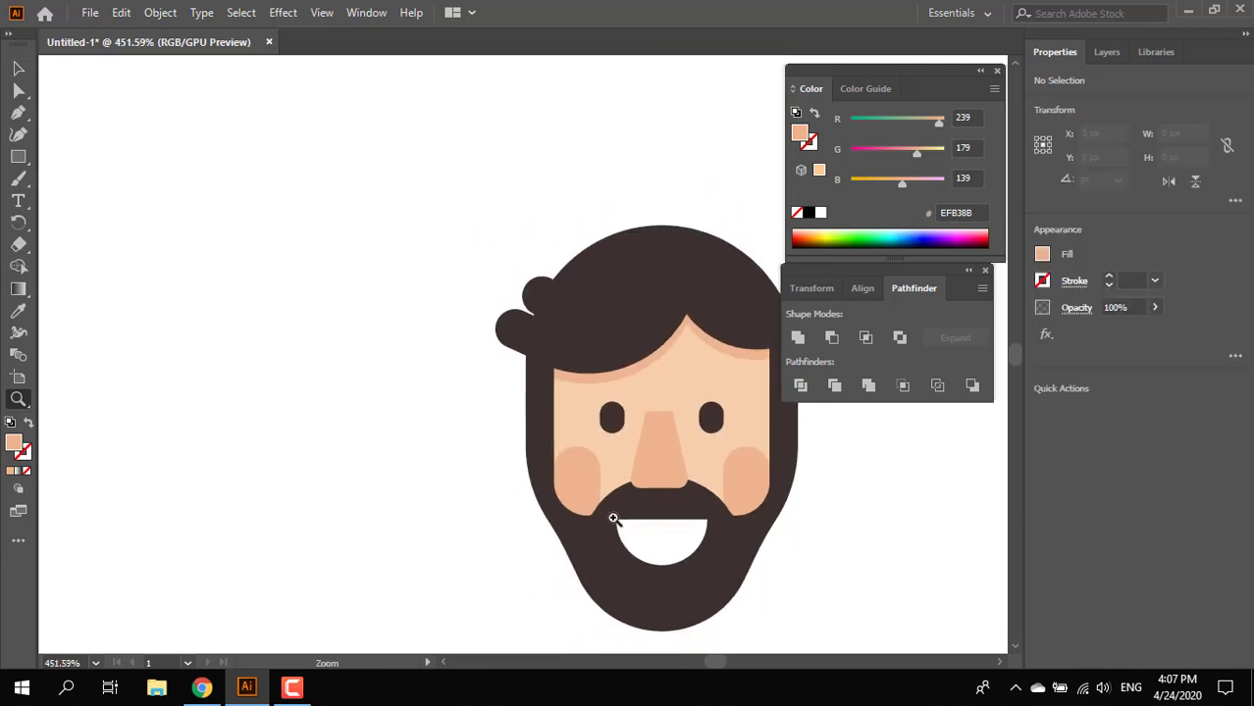
click(18, 70)
click(361, 397)
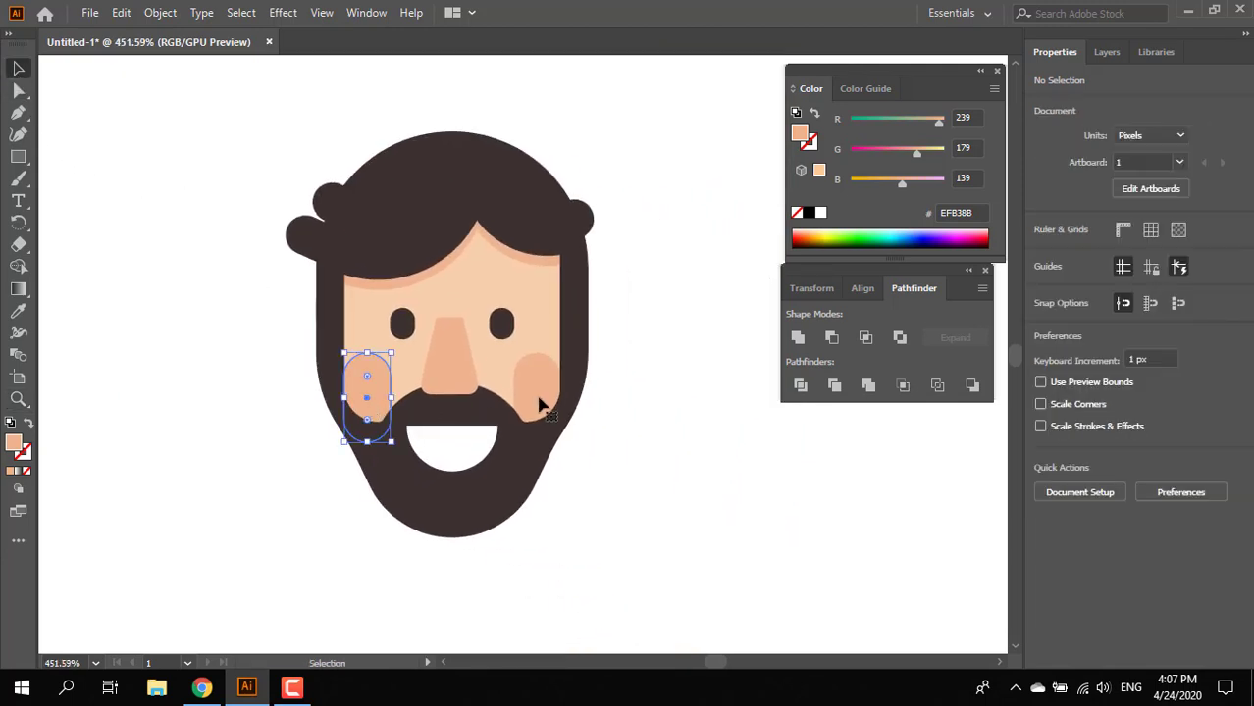
shift+click(539, 394)
right_click(545, 394)
click(653, 402)
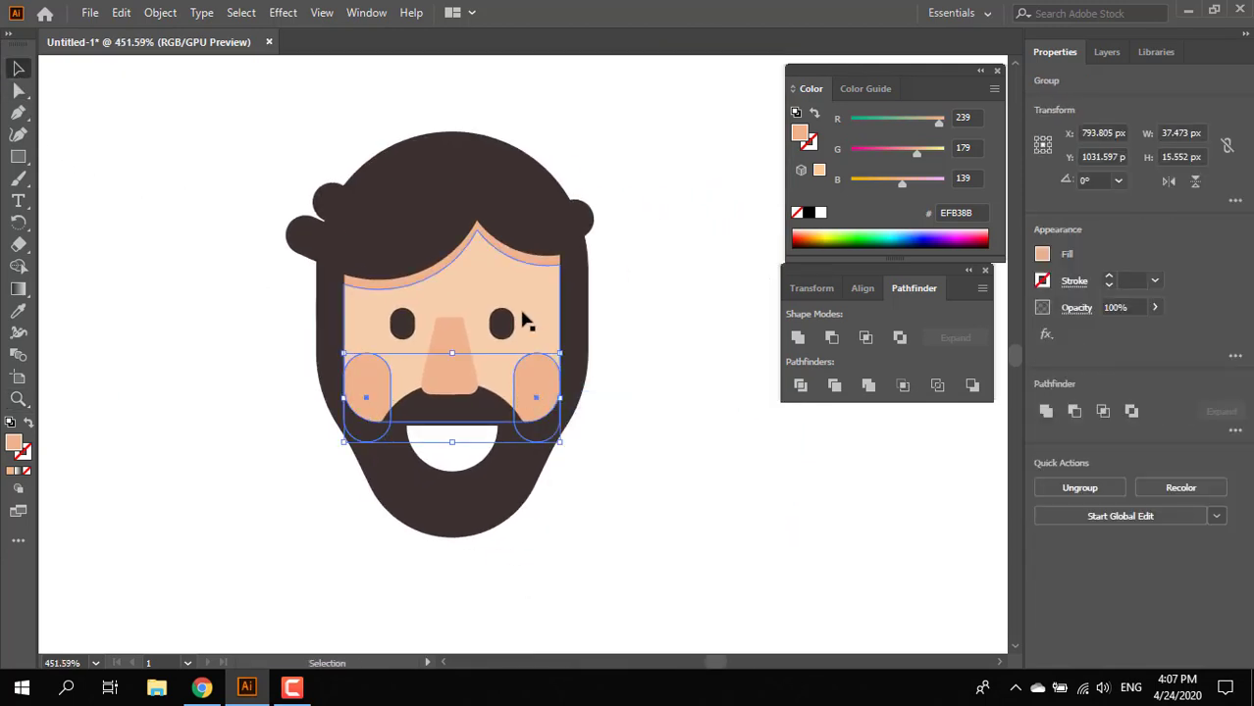
Group the face and its hair shadow together with the hair shape
click(528, 304)
shift+click(532, 311)
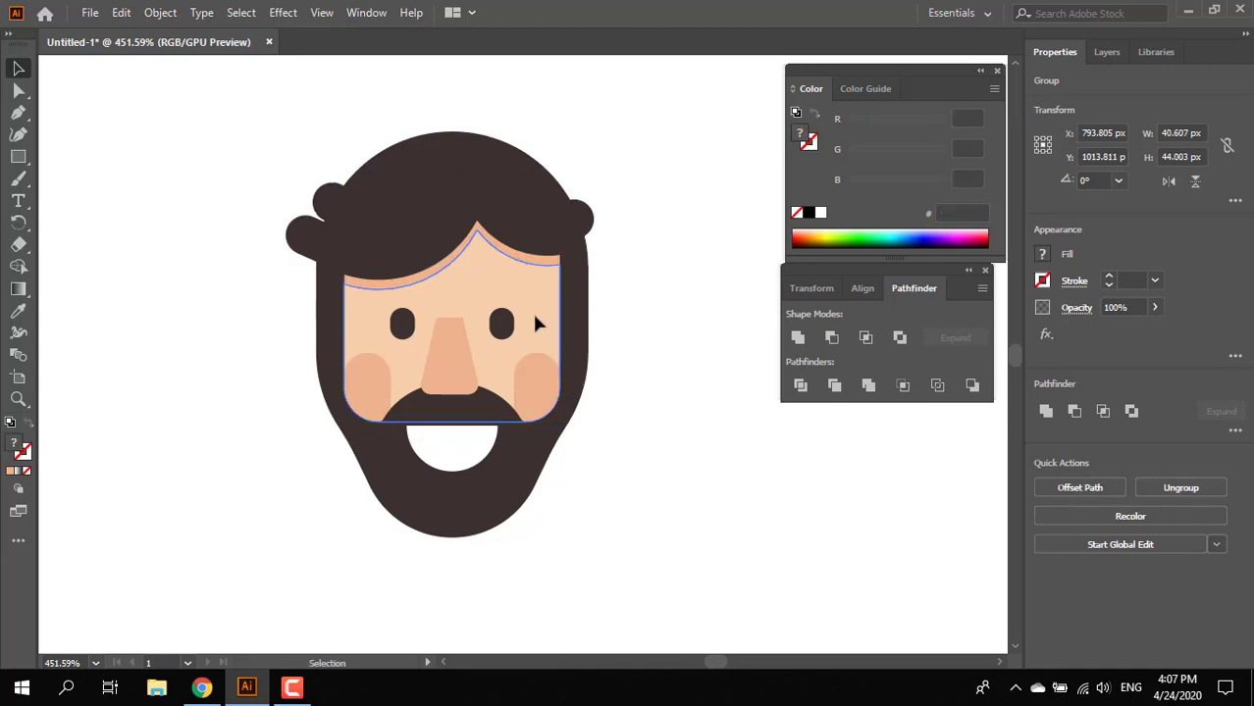
shift+click(525, 292)
shift+click(530, 222)
right_click(531, 222)
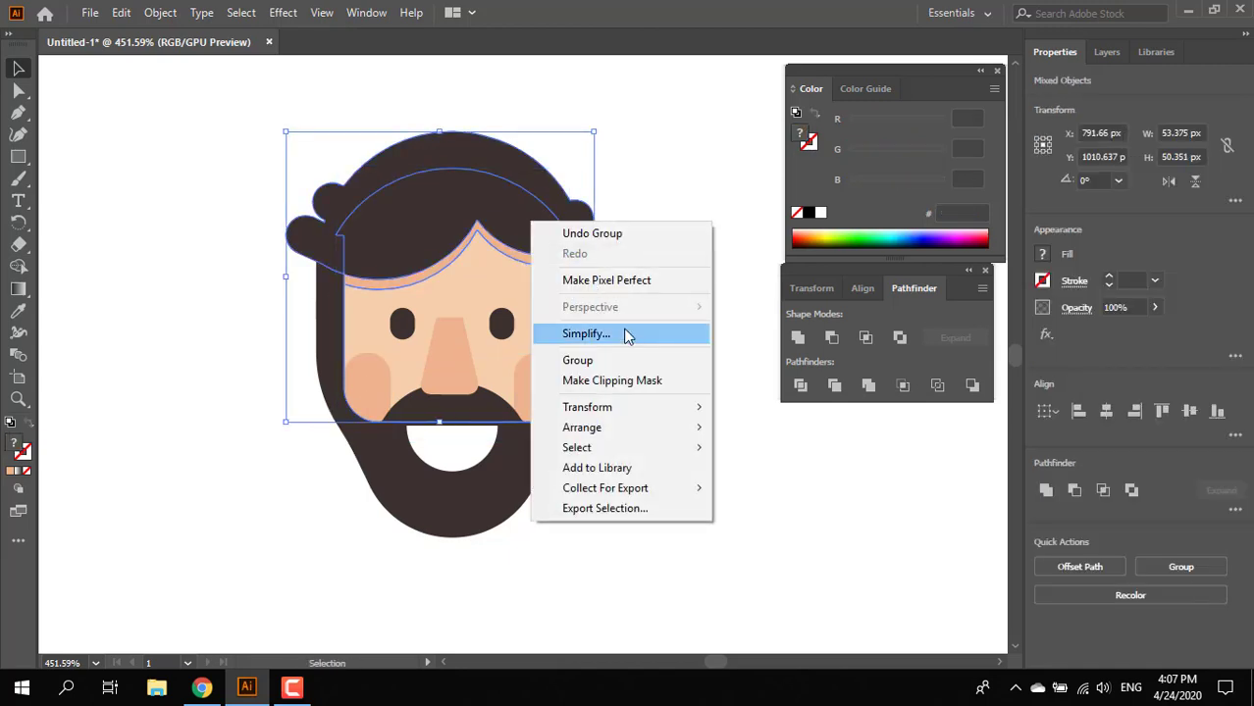
click(614, 359)
Send the face and hair group backward, behind the eyes, nose, cheeks and mustache
key(a)
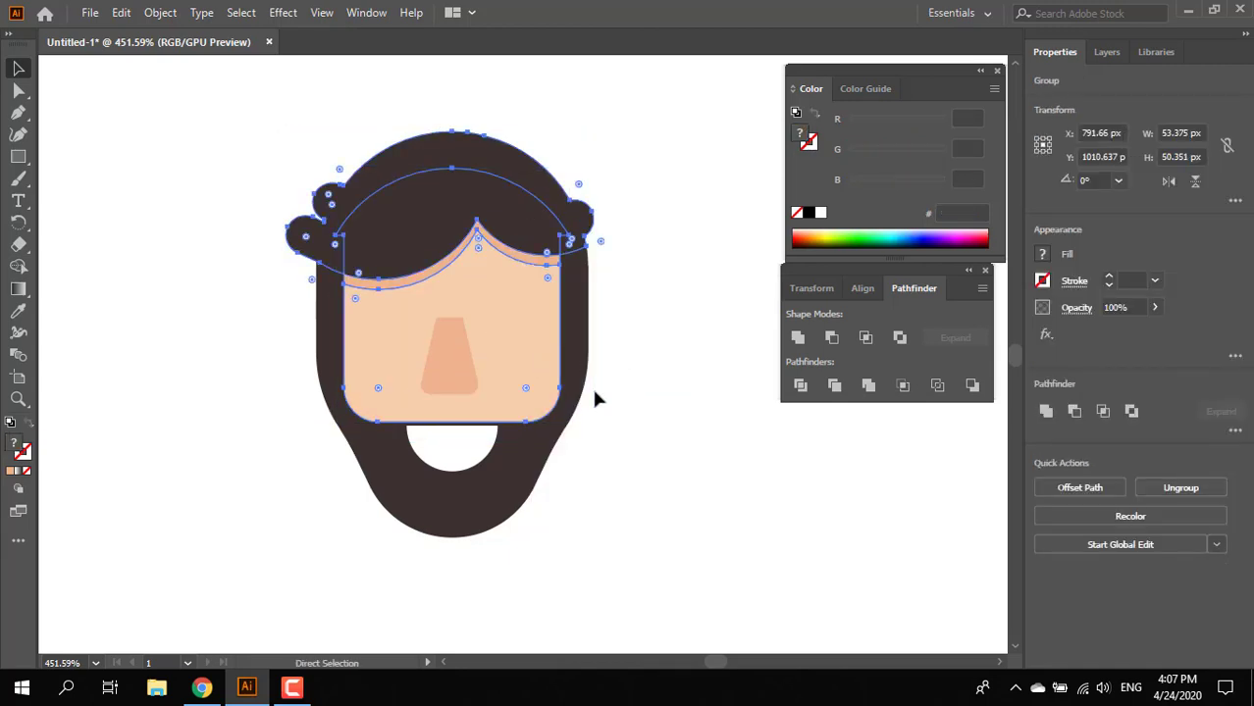
key(ctrl+bracketleft)
key(ctrl+bracketleft)
key(ctrl+bracketleft)
key(v)
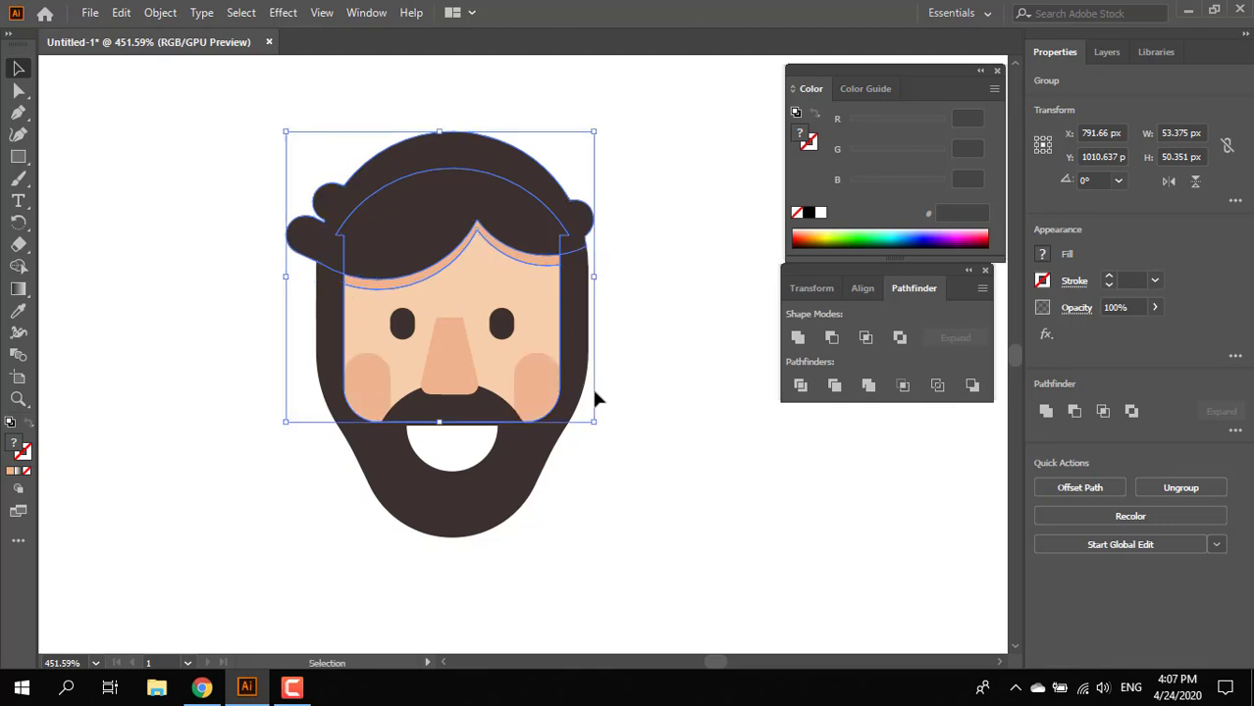
Try to center-align all parts of the head horizontally
click(619, 468)
drag(613, 526, 221, 175)
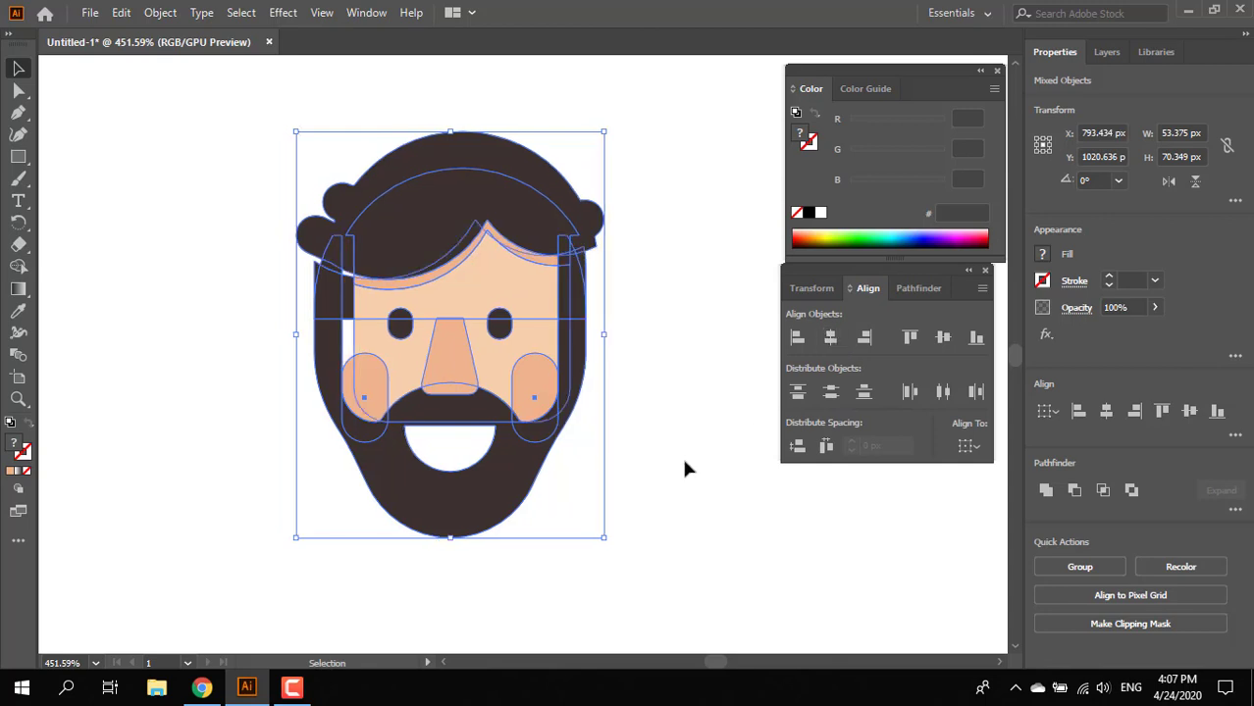
click(667, 437)
Draw an ear circle about 18.5 px across over the left edge of the head and send it to the back
key(z)
drag(491, 331, 607, 461)
drag(522, 383, 422, 378)
drag(18, 157, 101, 179)
drag(223, 282, 356, 413)
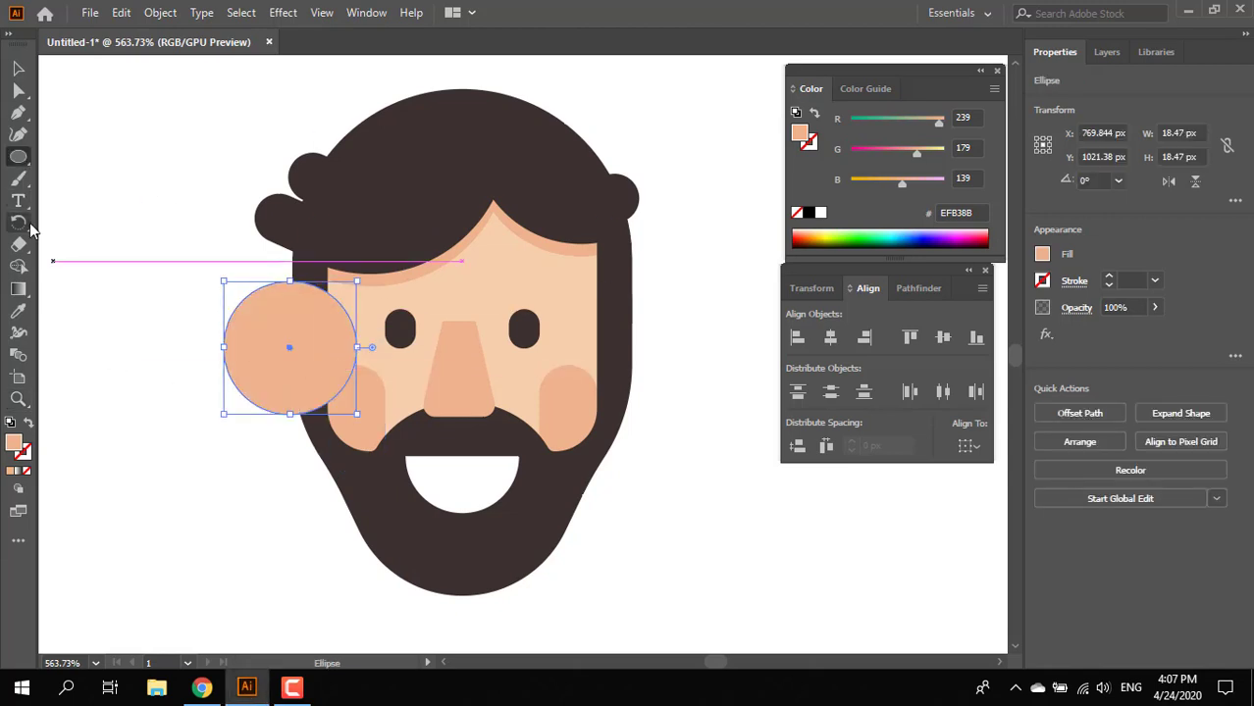
key(ctrl+shift+bracketleft)
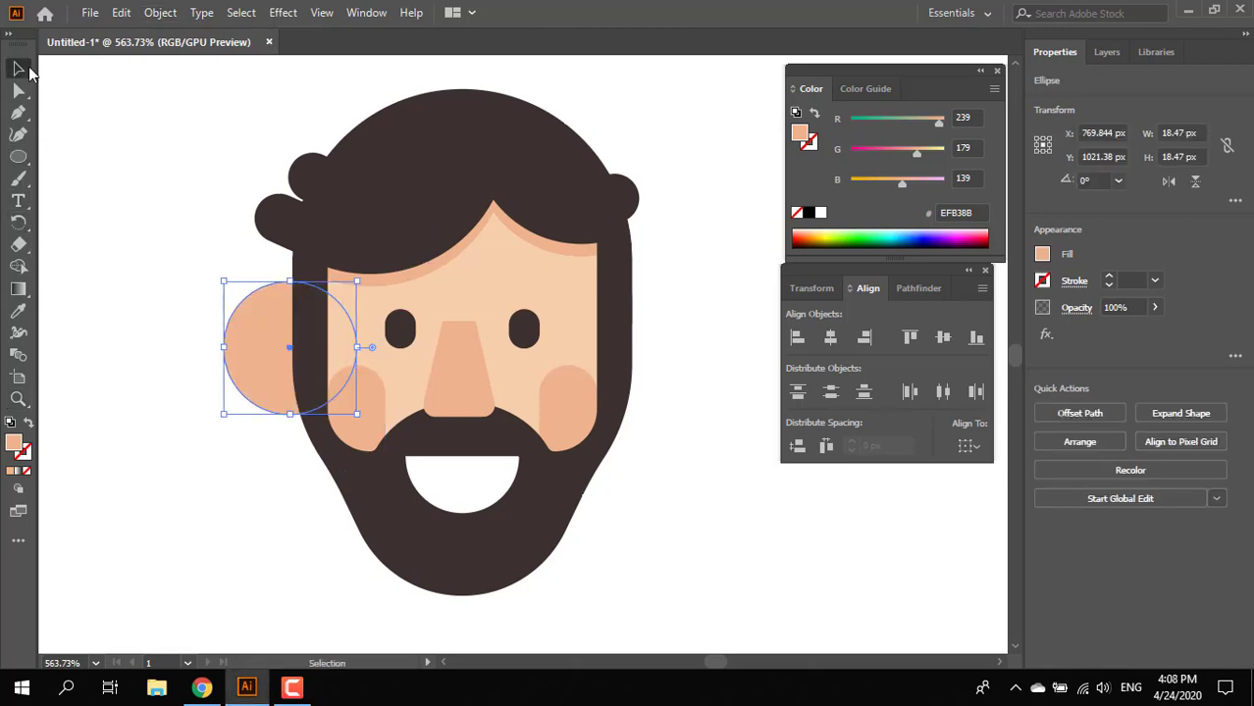
Shrink the ear circle to about 14.1 px across and center it on the outer left edge of the head
drag(224, 414, 256, 416)
click(210, 366)
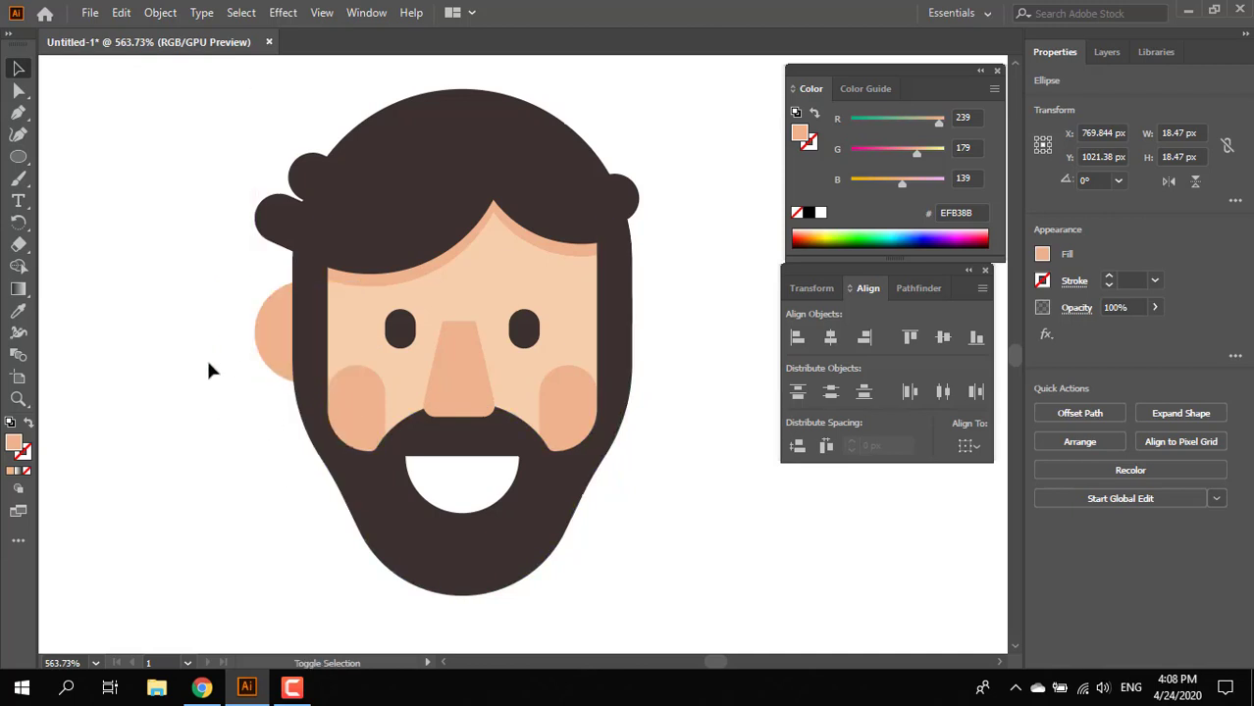
key(z)
drag(210, 368, 440, 479)
drag(324, 327, 297, 326)
key(v)
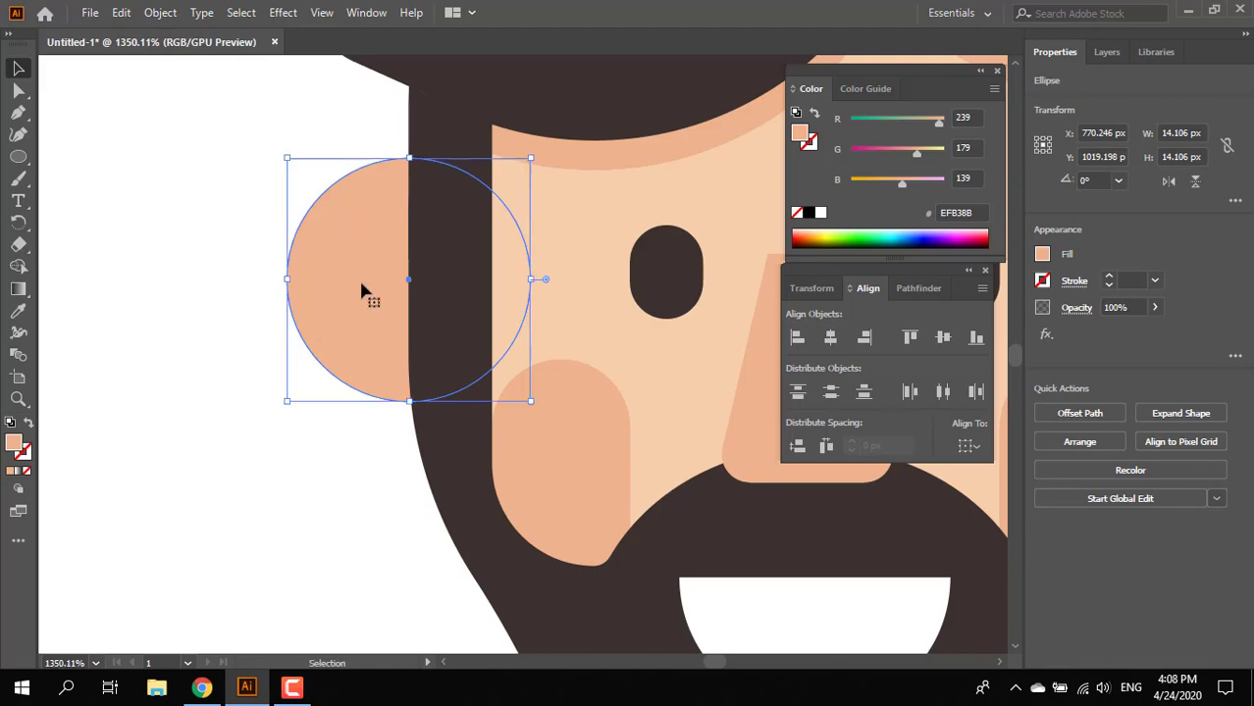
Paste a copy of the ear circle in front, shrink it to about 7.3 px across and fill it with DD8C5F
click(121, 12)
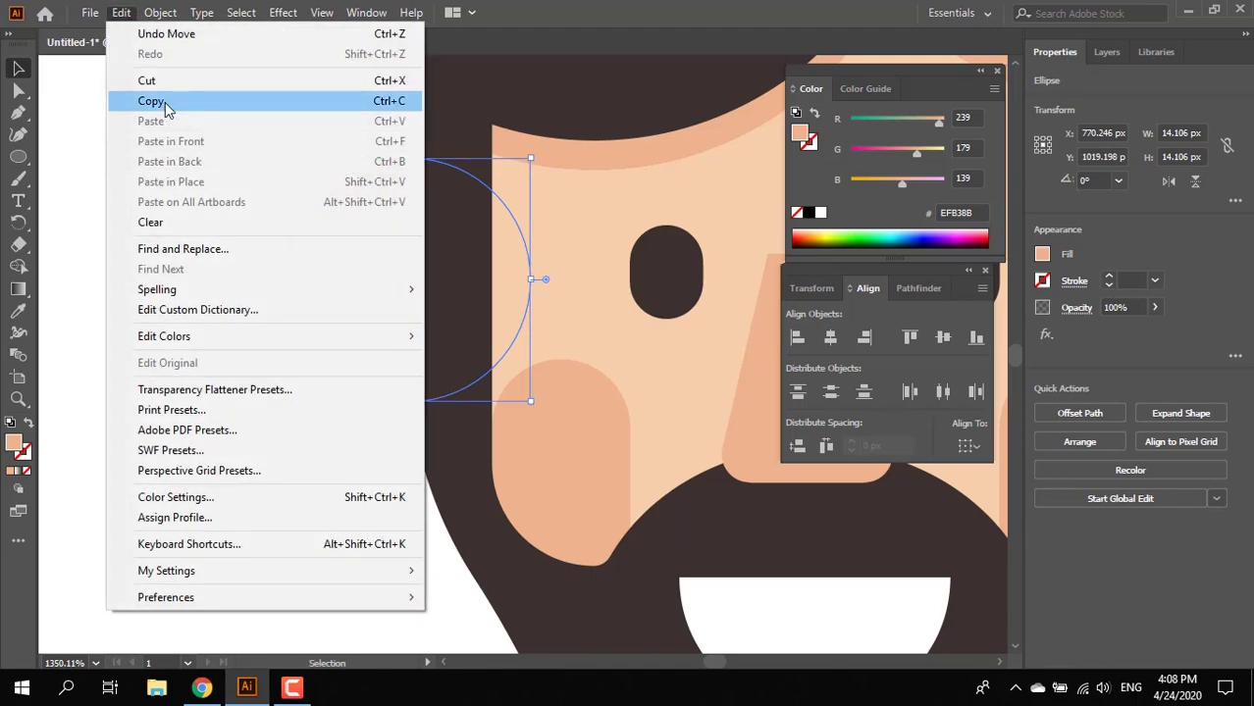
click(157, 109)
click(121, 12)
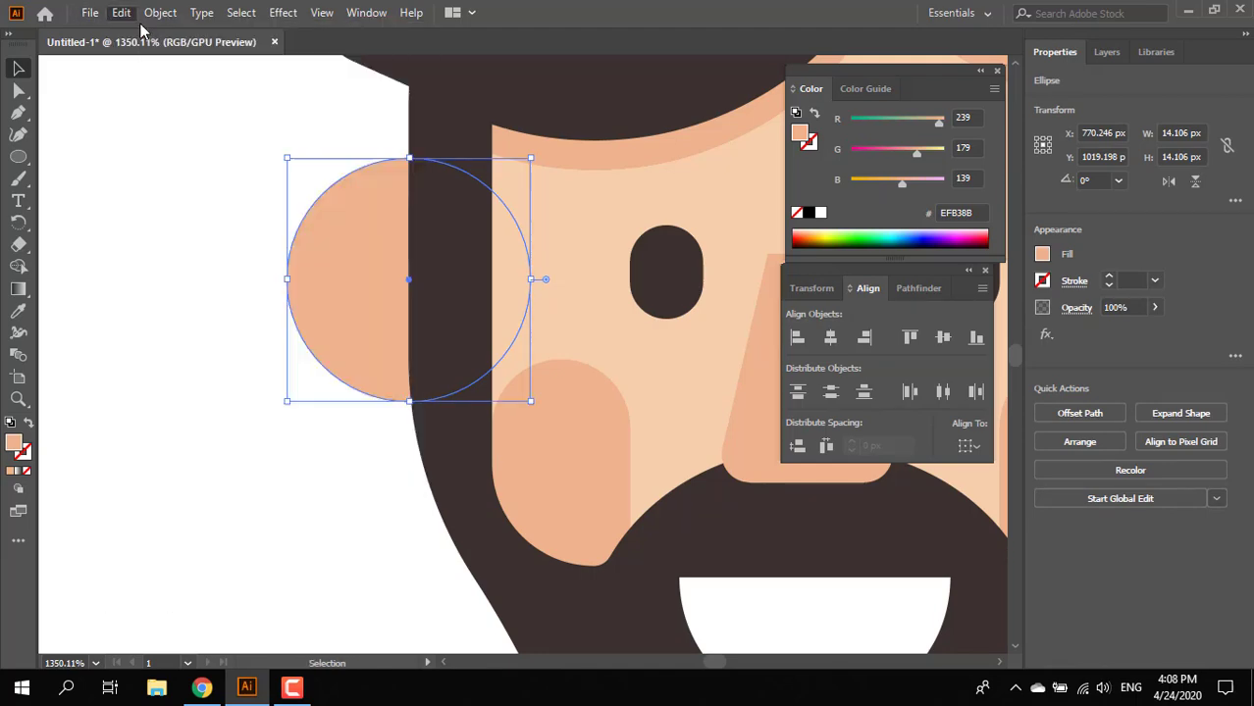
click(288, 141)
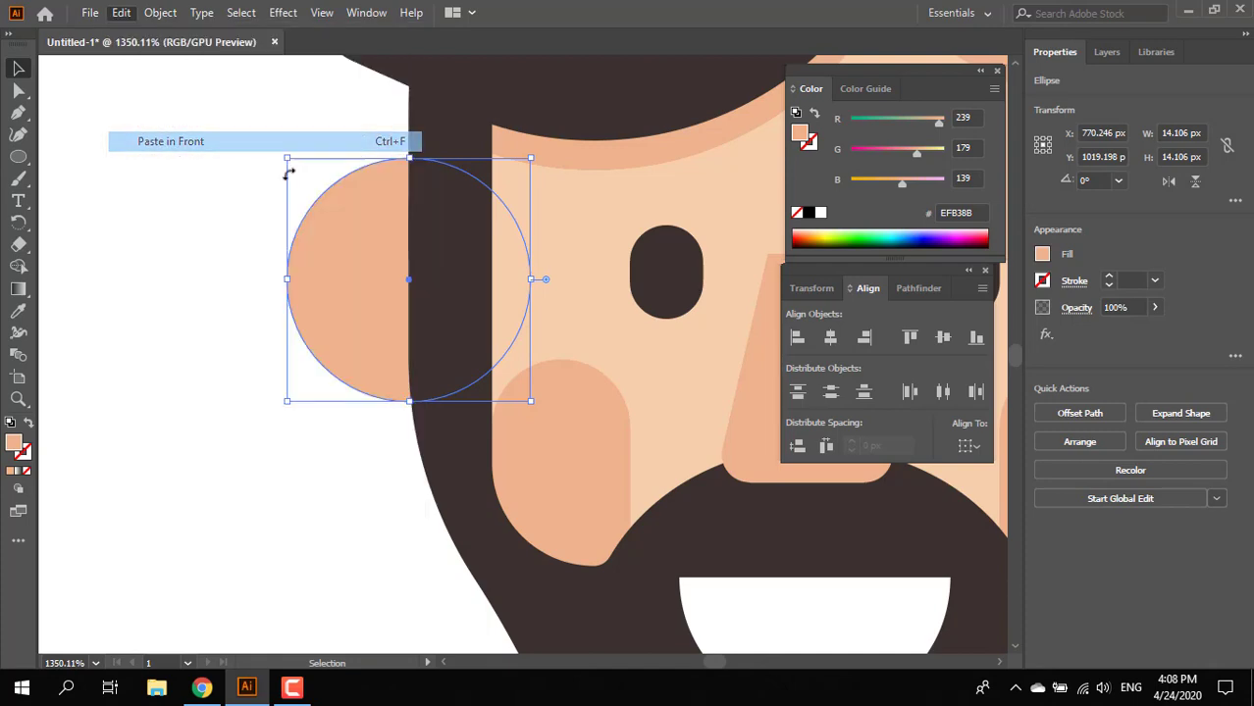
drag(535, 402, 472, 342)
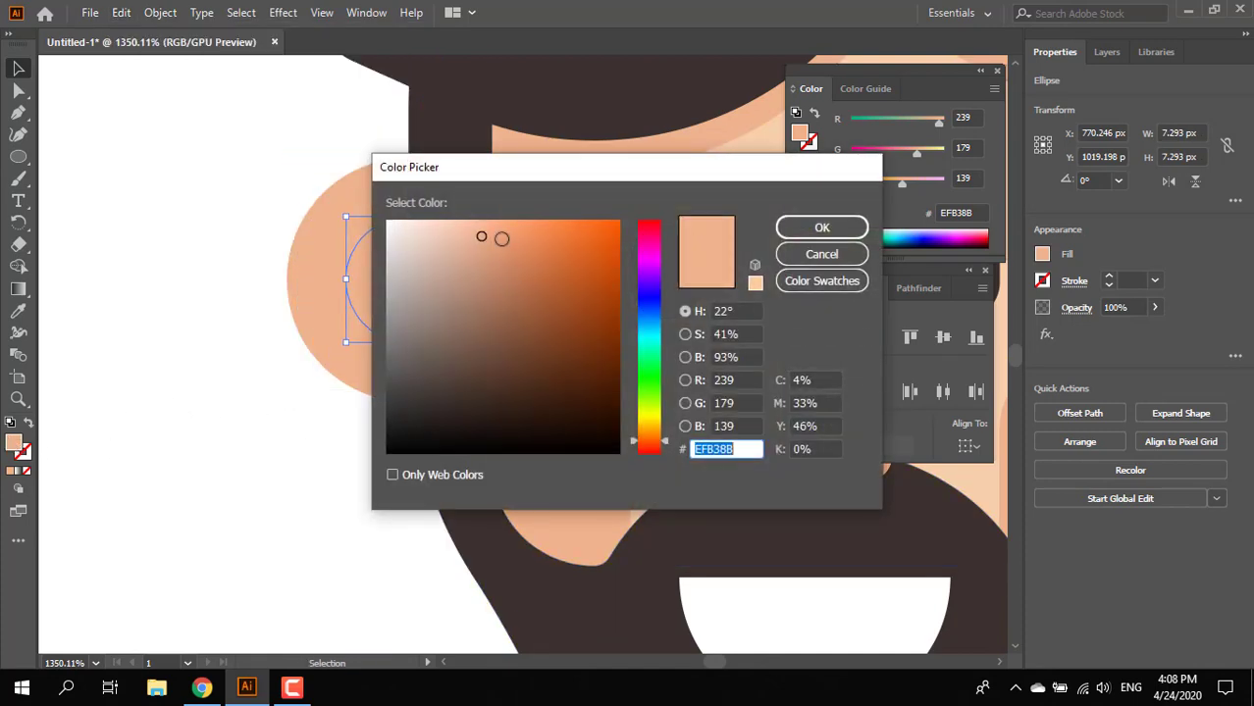
click(521, 250)
click(821, 226)
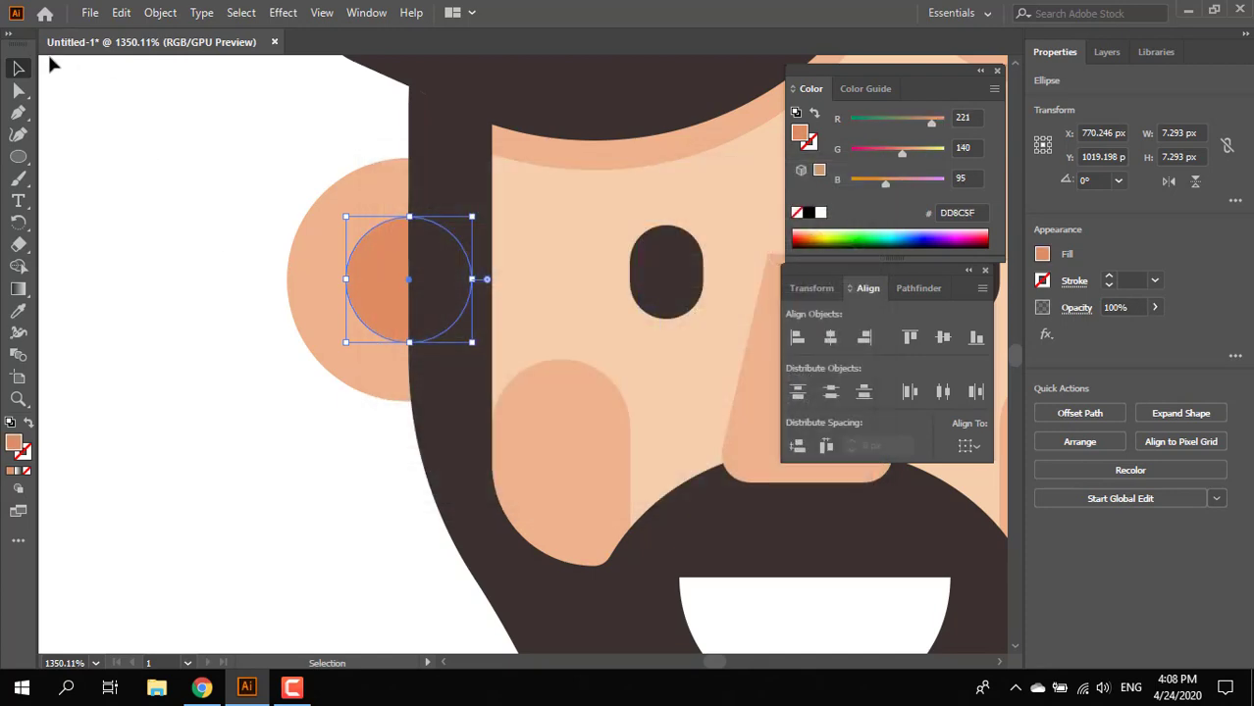
Group the outer and inner circles of the left ear
click(251, 292)
drag(270, 185, 269, 183)
right_click(315, 255)
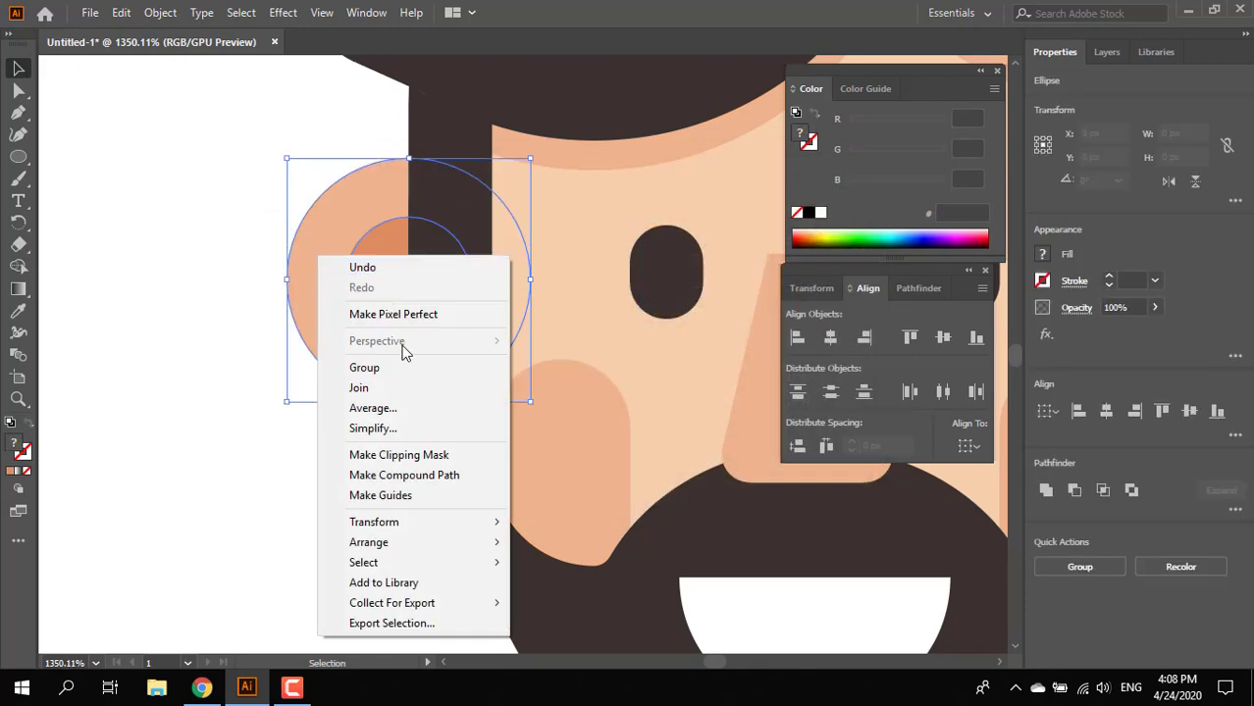
click(365, 368)
click(234, 372)
Duplicate the ear group onto the right side of the head, then shift the copy about 1 px inward
key(z)
drag(305, 360, 201, 361)
drag(396, 389, 341, 353)
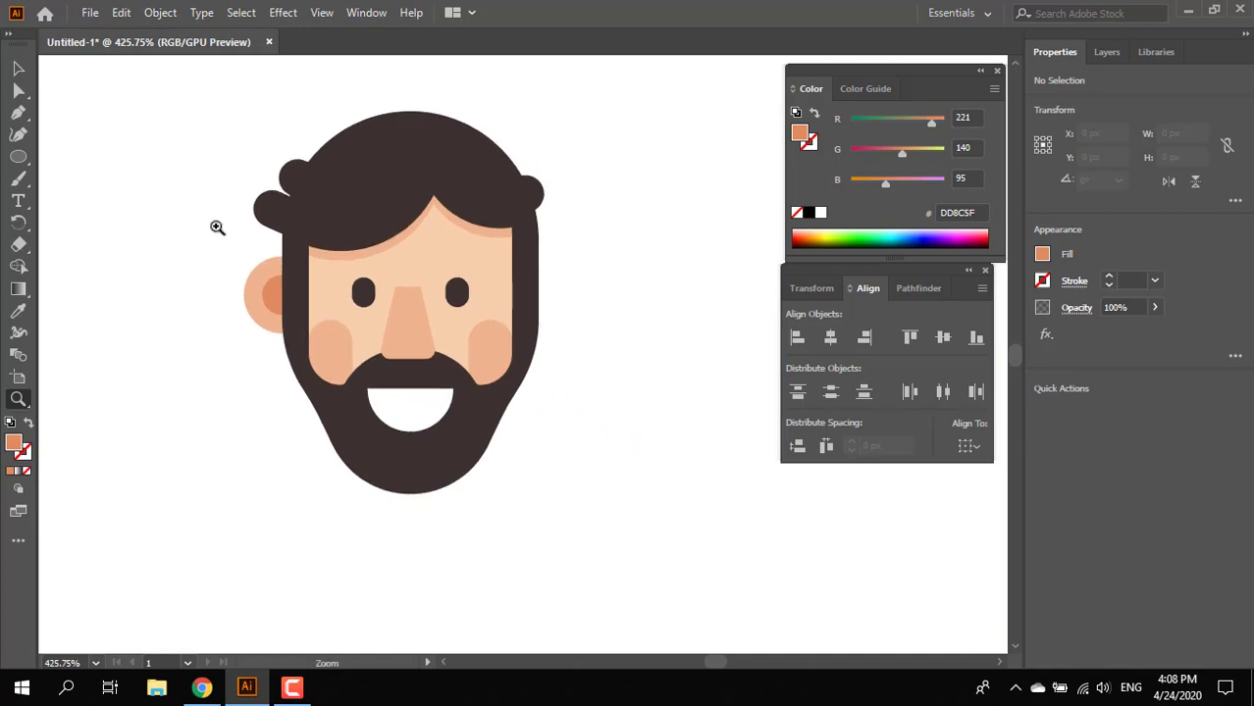
click(15, 70)
drag(277, 285, 530, 392)
key(z)
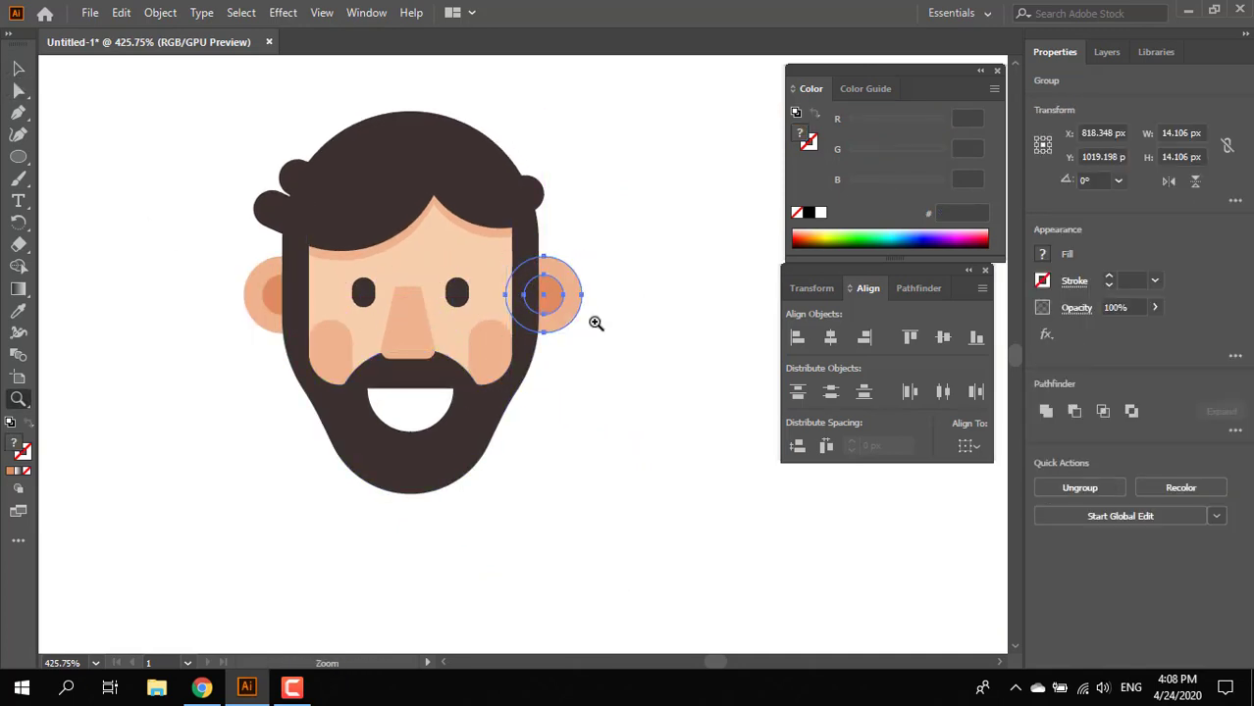
drag(533, 279, 638, 283)
click(17, 68)
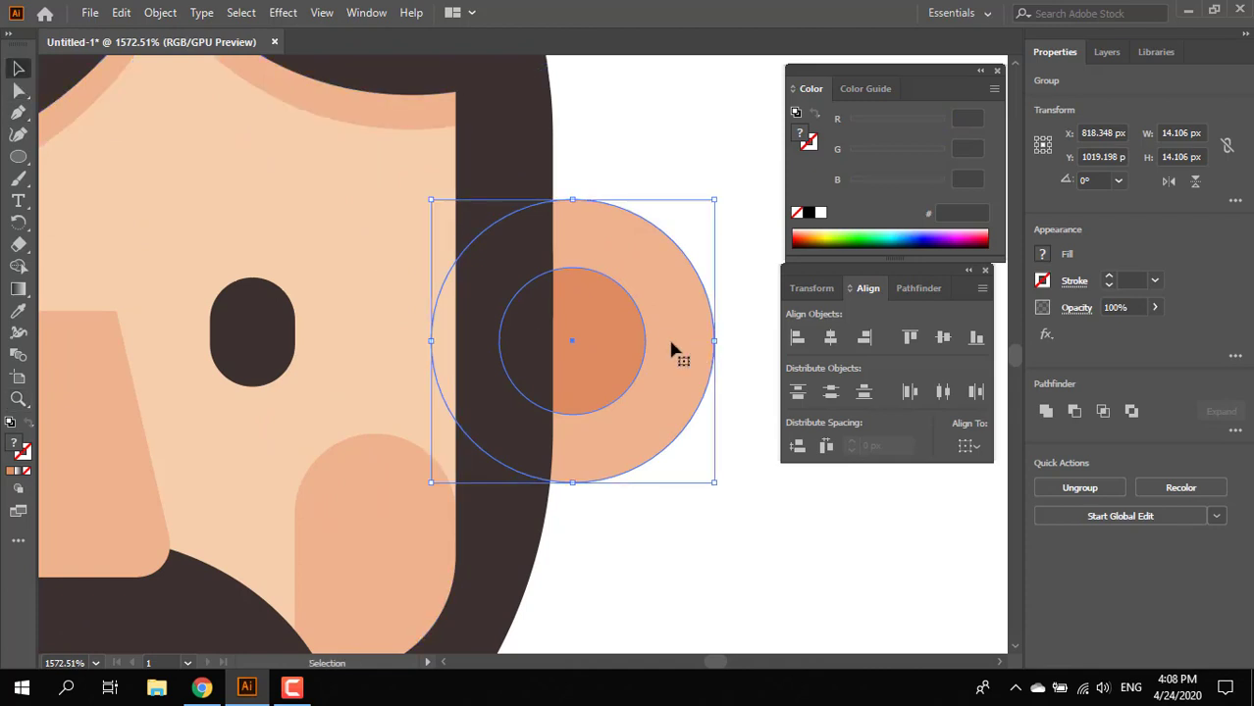
drag(672, 350, 654, 351)
click(698, 499)
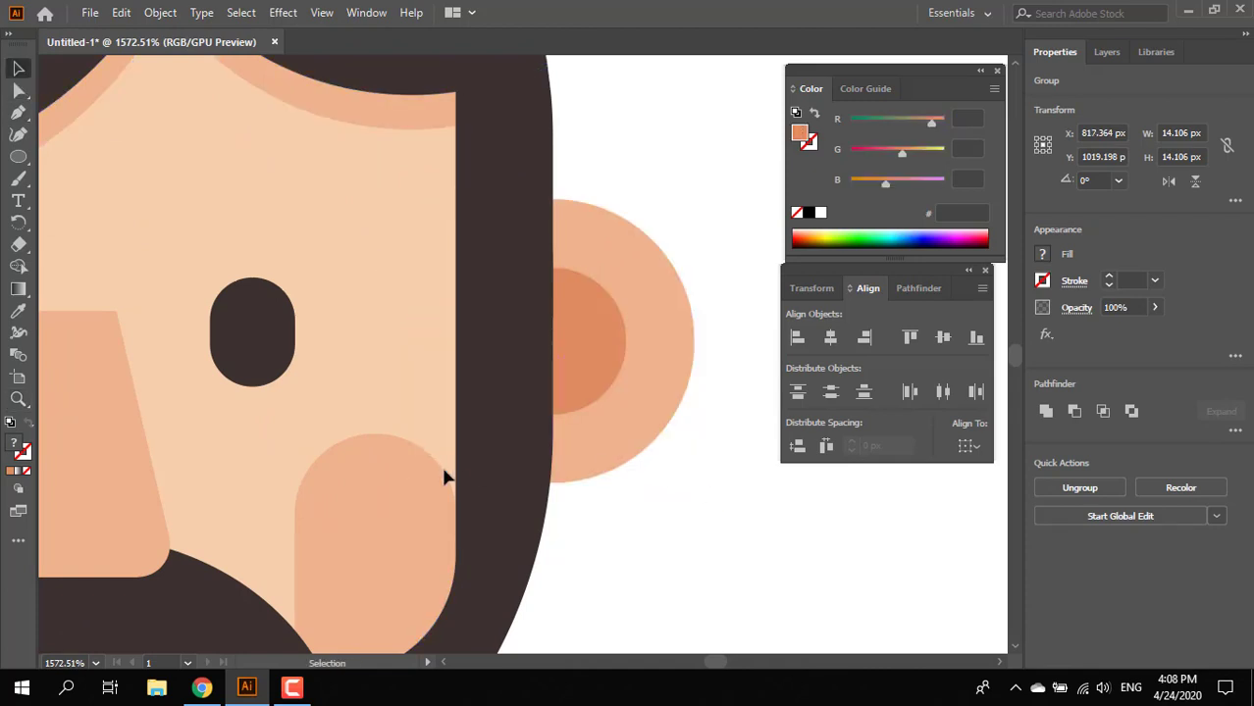
Group the left and right ears together
key(z)
drag(561, 423, 268, 333)
key(space)
drag(392, 336, 471, 336)
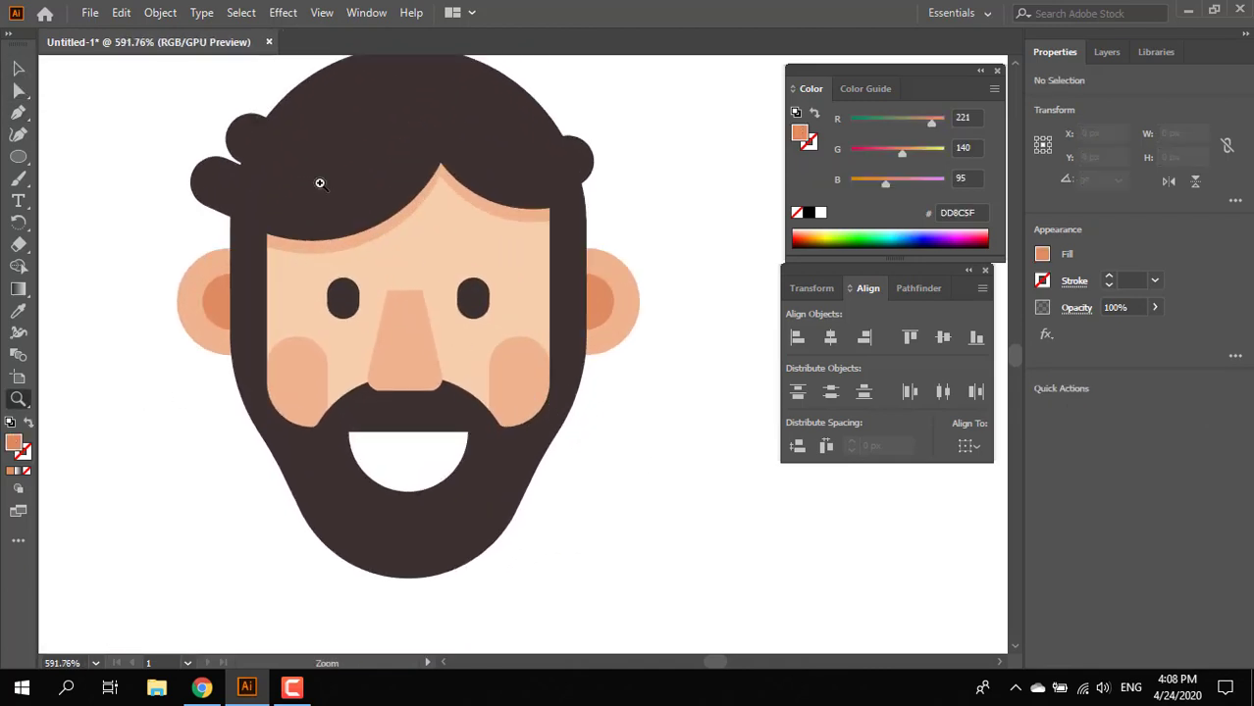
click(18, 69)
click(218, 316)
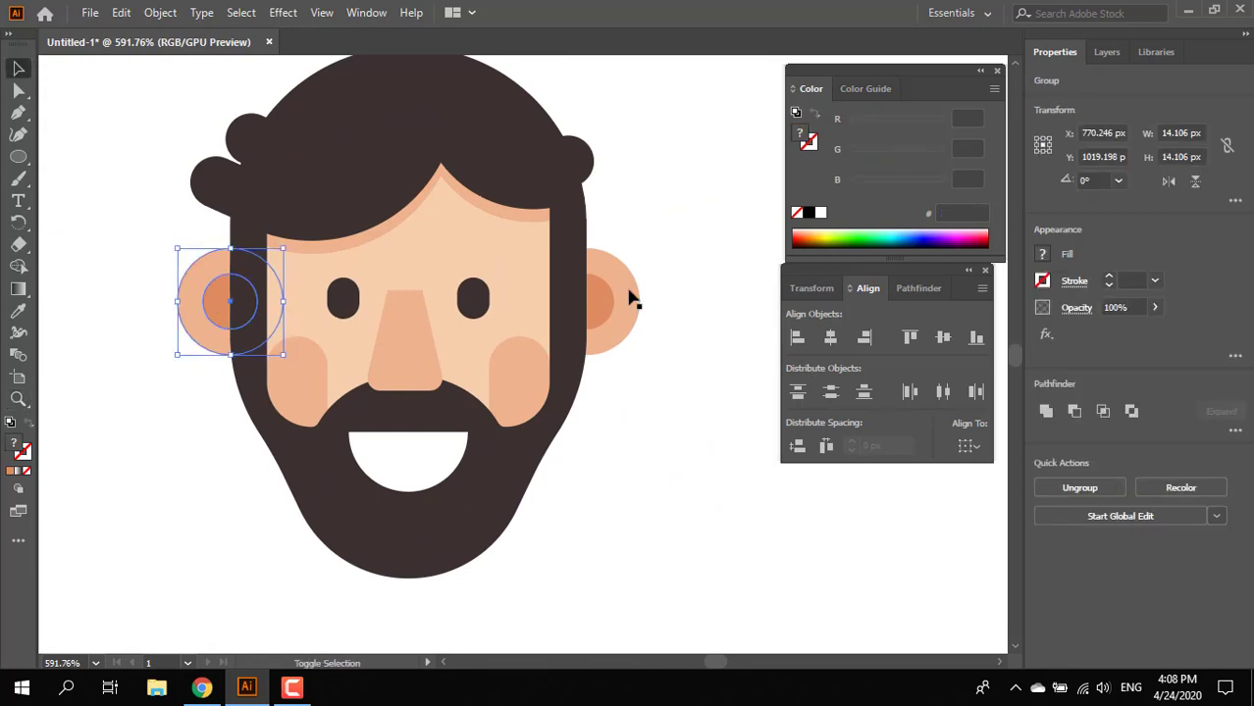
shift+click(630, 294)
right_click(630, 292)
click(736, 428)
click(676, 486)
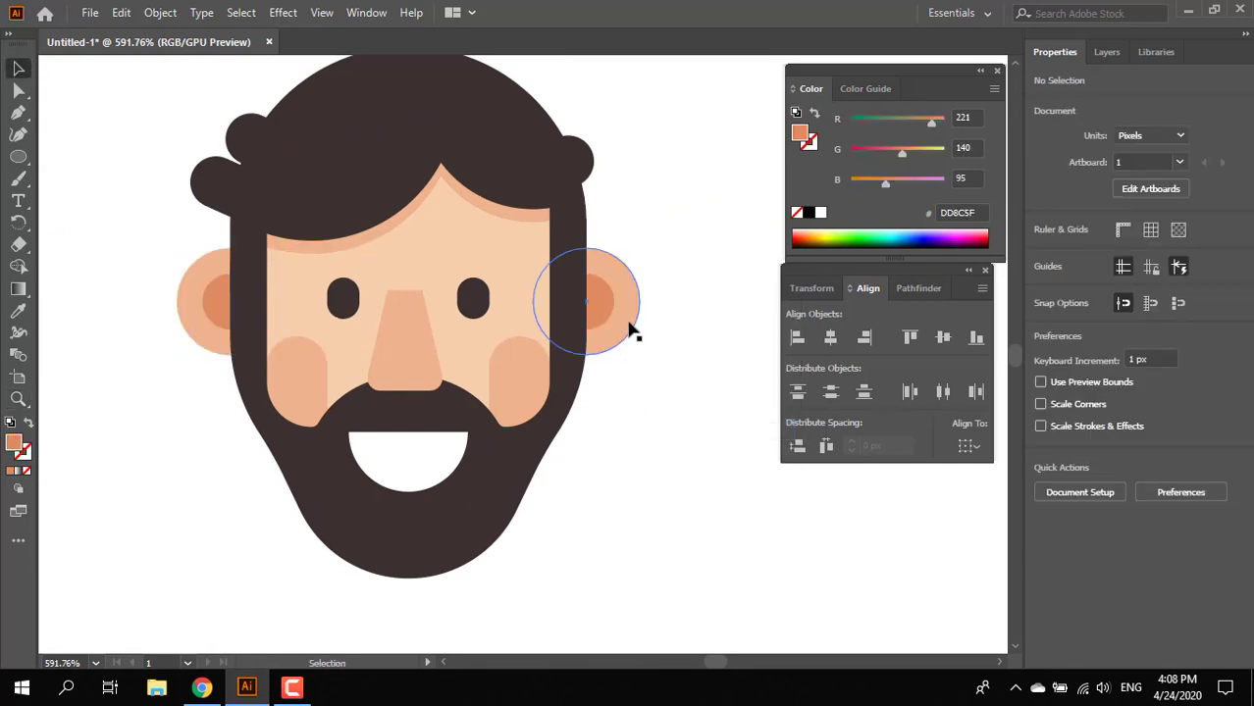
Nudge the grouped ears slightly upward so they line up with the centres of the eyes
drag(630, 329, 629, 301)
click(723, 422)
key(z)
mouse_move(723, 422)
mouse_down()
mouse_move(635, 454)
mouse_move(712, 437)
mouse_up()
drag(630, 293, 626, 310)
click(726, 464)
key(z)
drag(725, 461, 704, 452)
drag(524, 367, 633, 363)
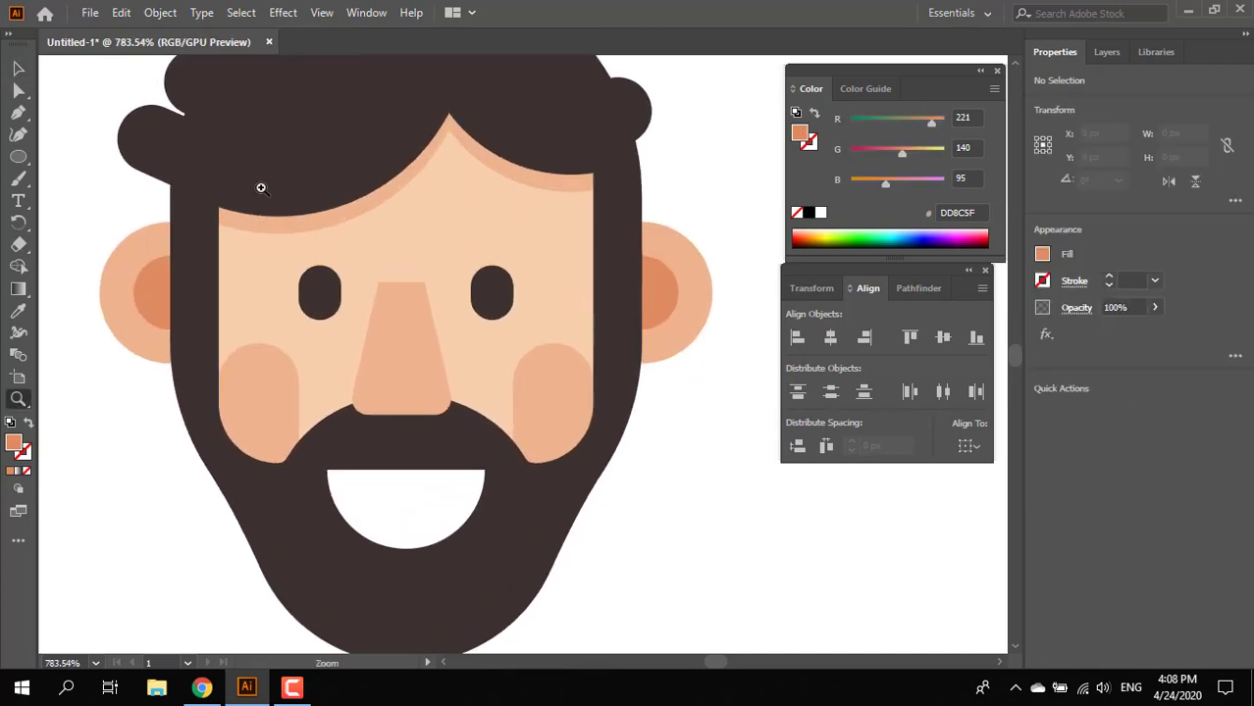
Draw an eyebrow rectangle of about 9 × 4.2 px, fill it with the beard's 3A322D brown and fully round its ends
drag(261, 188, 300, 234)
drag(25, 165, 89, 153)
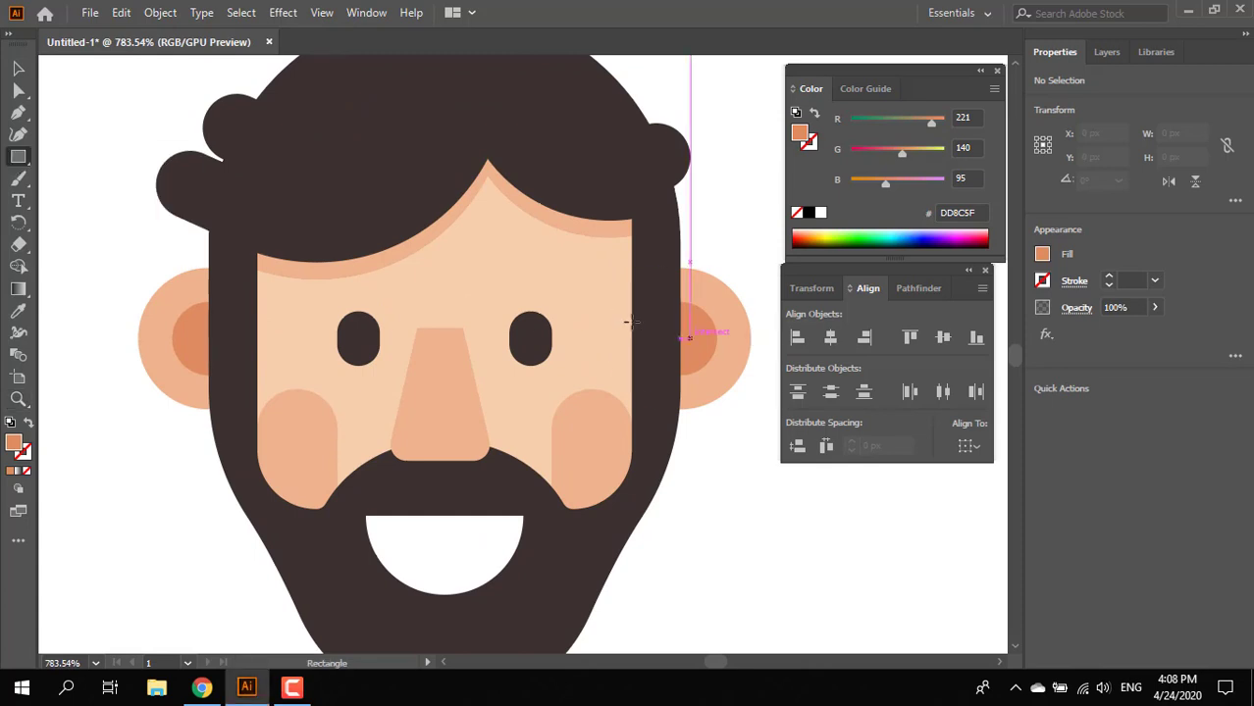
drag(501, 237, 594, 279)
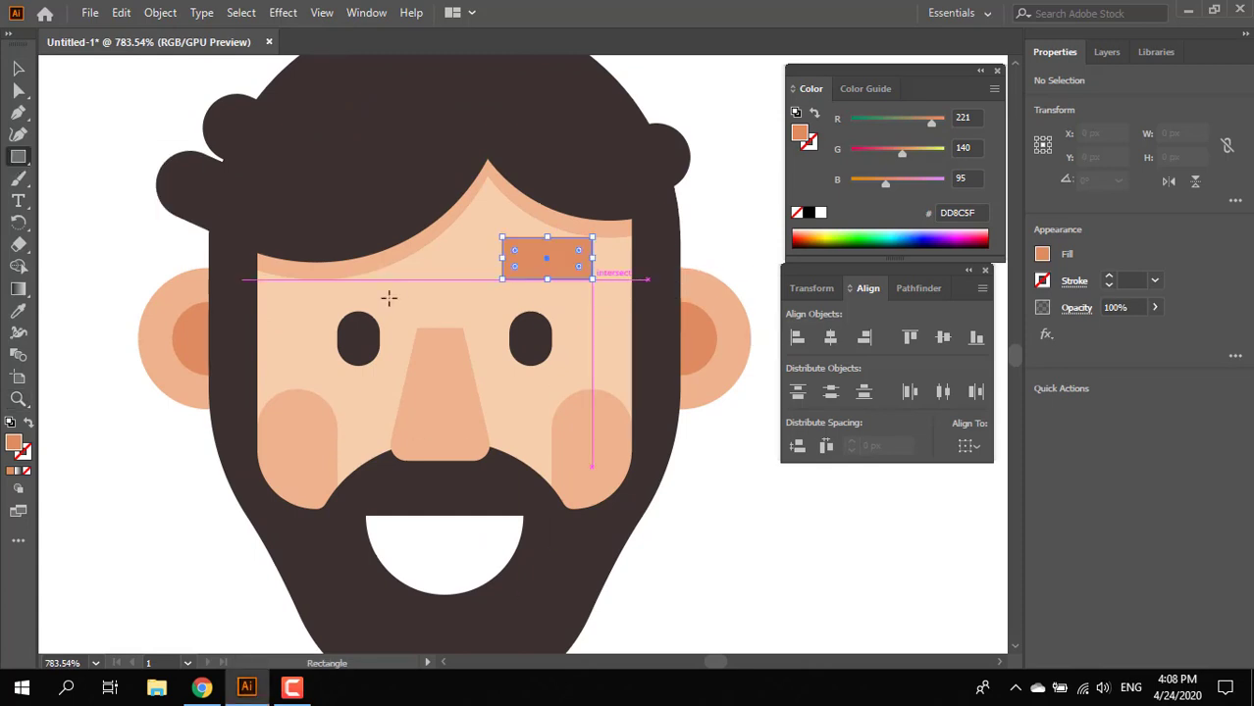
click(17, 311)
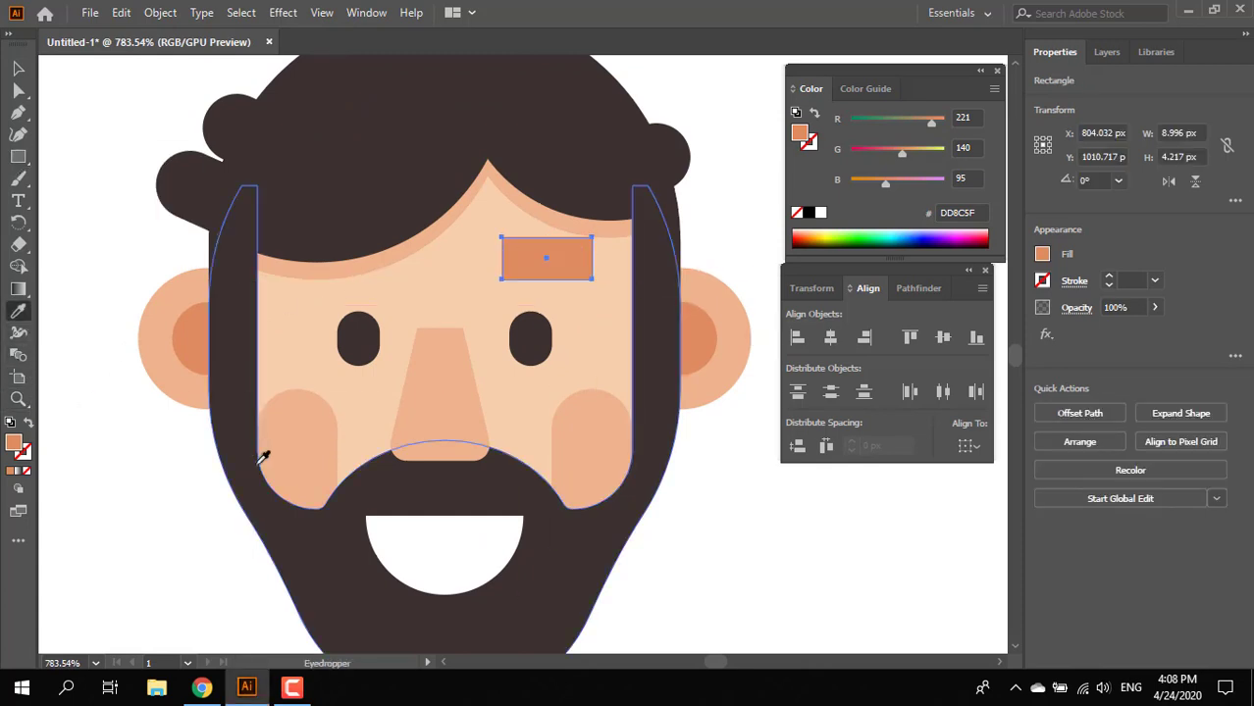
click(259, 451)
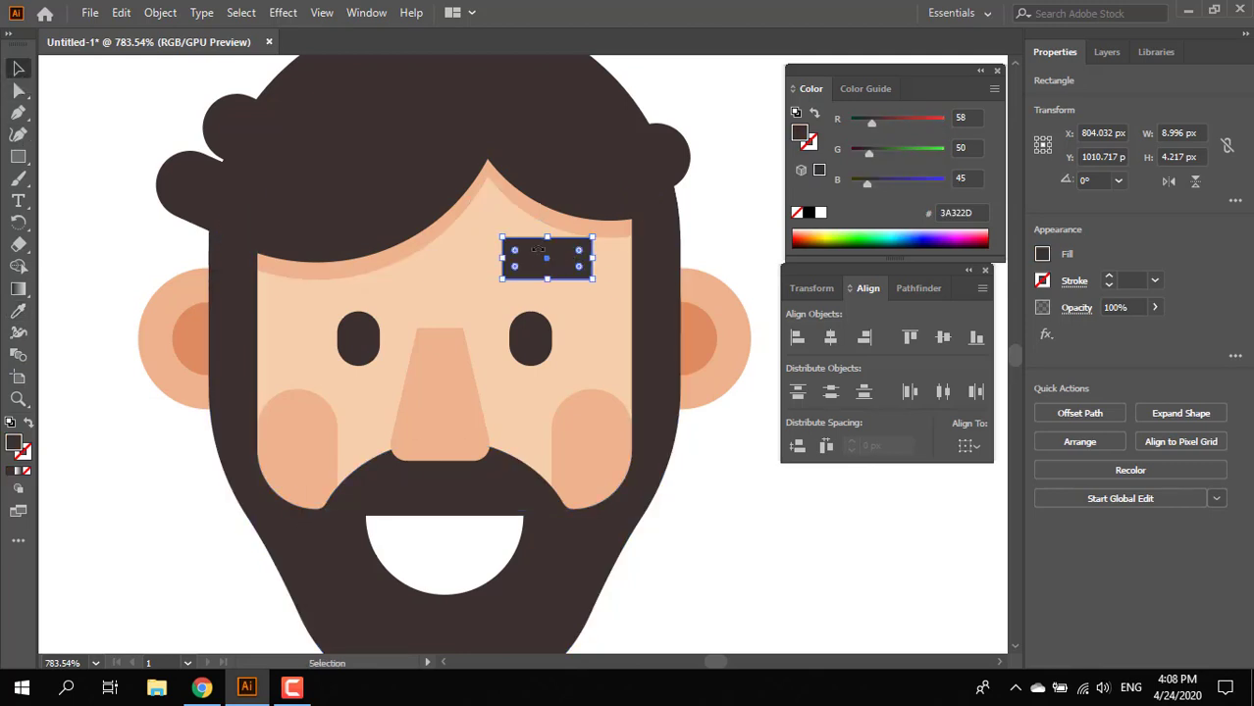
drag(515, 267, 689, 304)
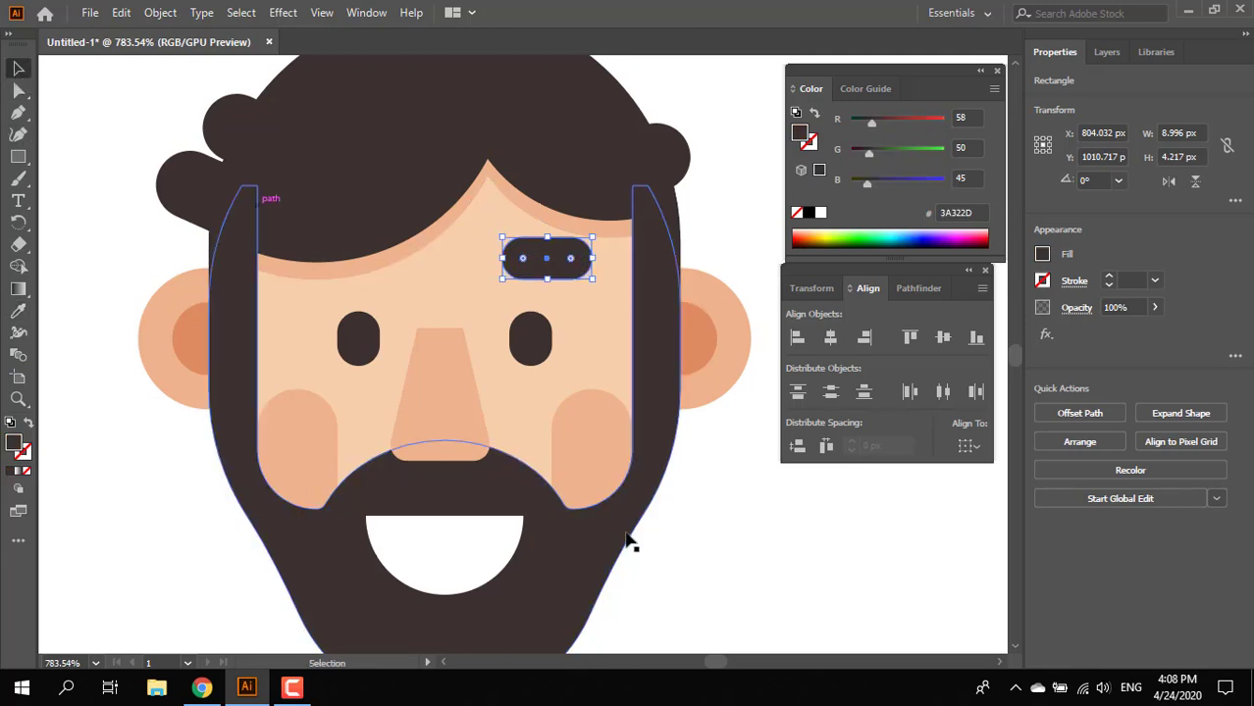
click(693, 569)
Centre the eyebrow above the right-hand eye and place a duplicate at the same height above the other eye
drag(552, 260, 385, 303)
click(666, 470)
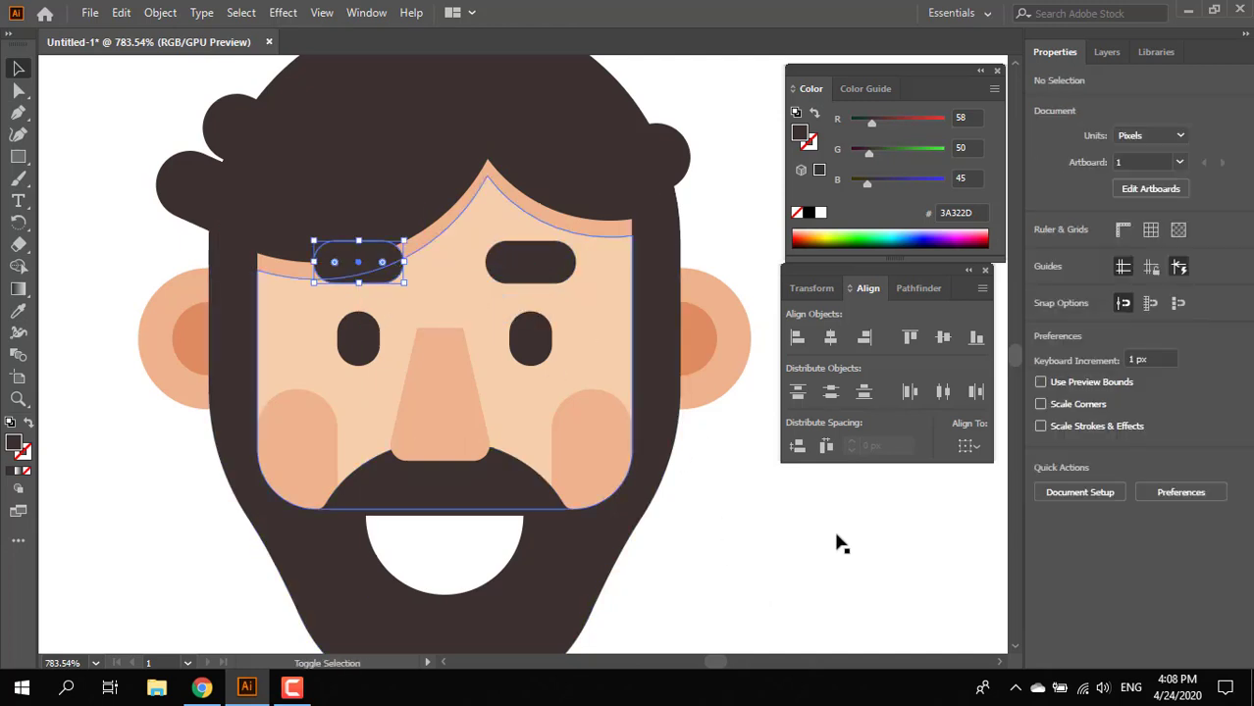
drag(746, 492, 530, 487)
drag(659, 455, 540, 459)
drag(613, 510, 453, 308)
drag(633, 325, 475, 263)
drag(547, 291, 559, 410)
drag(559, 422, 532, 352)
Draw a neck rectangle of about 26.2 × 29.6 px below the mouth, fill it with EFB38B and send it behind the head
drag(485, 283, 225, 265)
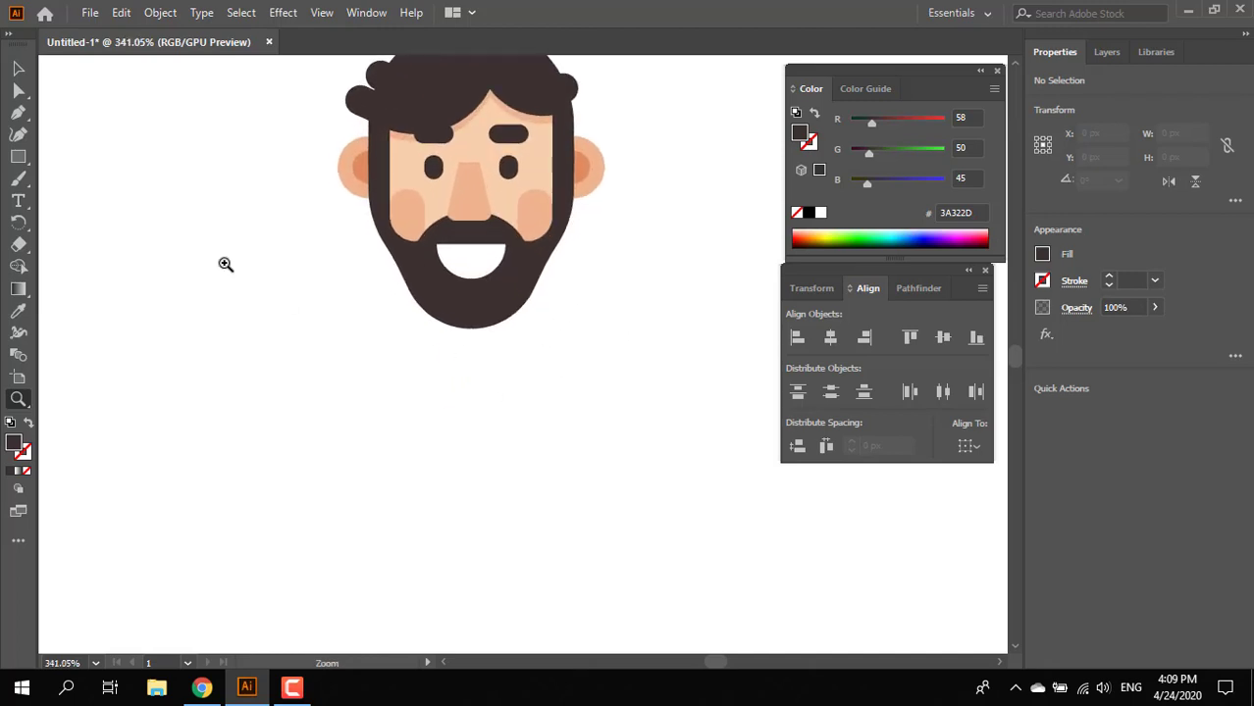
mouse_move(414, 255)
mouse_down()
mouse_move(521, 358)
mouse_move(530, 383)
mouse_up()
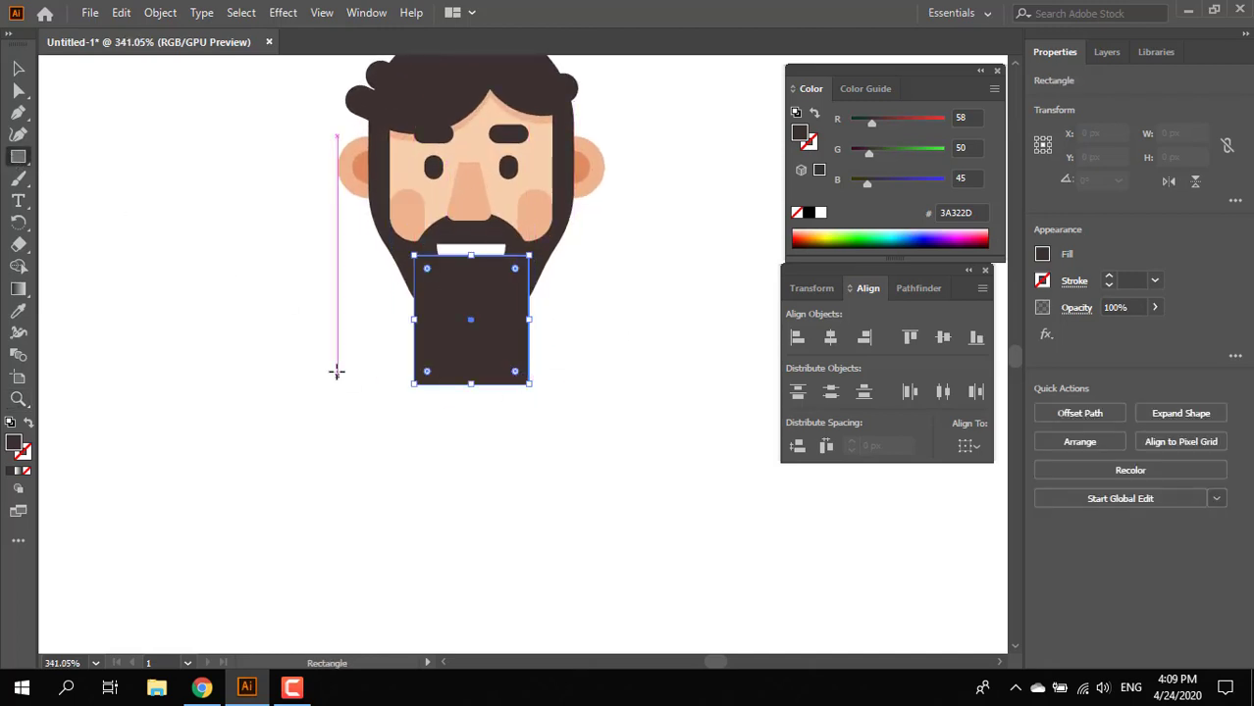
click(352, 172)
key(ctrl+shift+bracketleft)
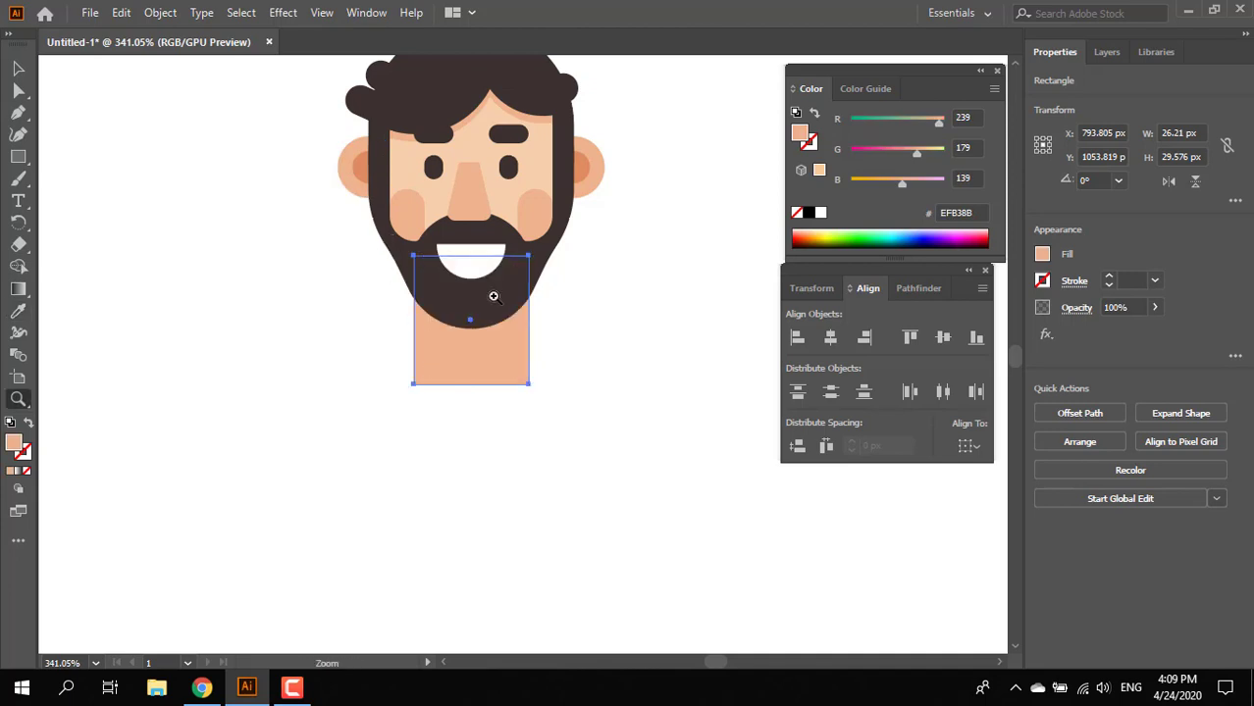
Round the neck's two bottom corners to the maximum radius of 13.11 px, forming a semicircular end
click(493, 296)
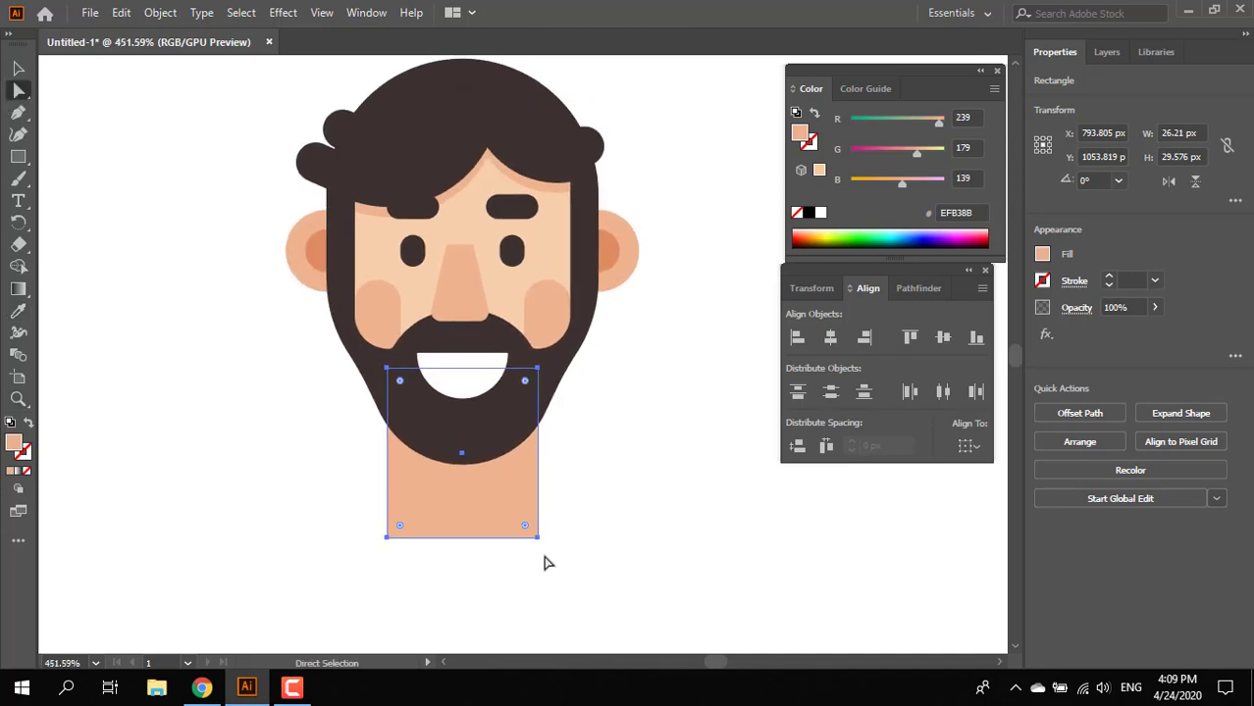
drag(359, 514, 546, 436)
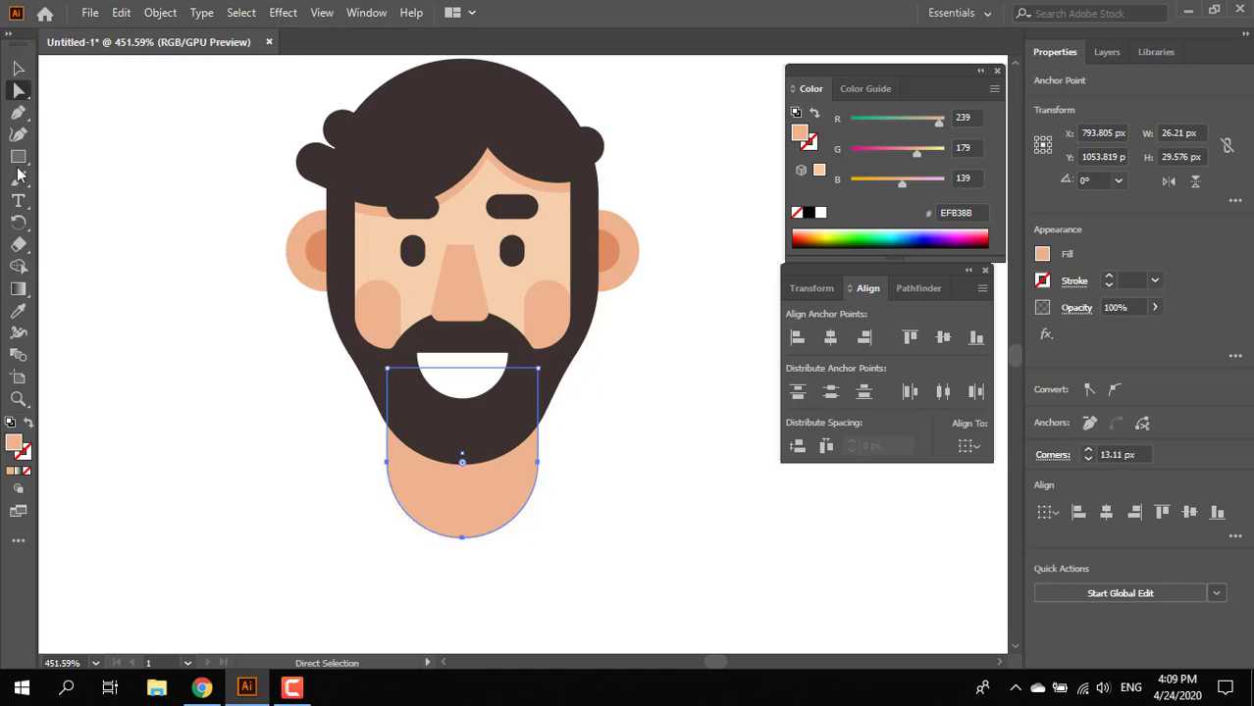
click(20, 71)
Group all the head shapes together, leaving the neck out of the group
drag(641, 436, 222, 57)
shift+click(508, 615)
right_click(509, 451)
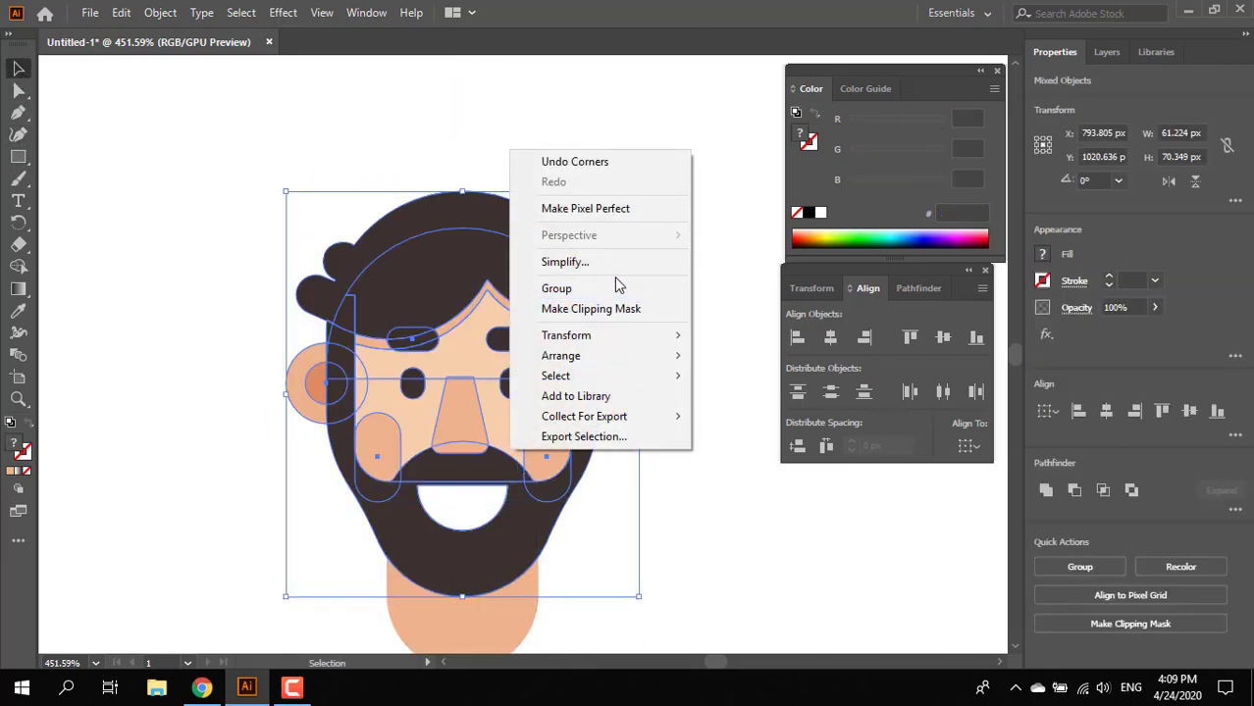
click(607, 284)
click(628, 496)
drag(627, 513, 623, 428)
drag(638, 493, 193, 196)
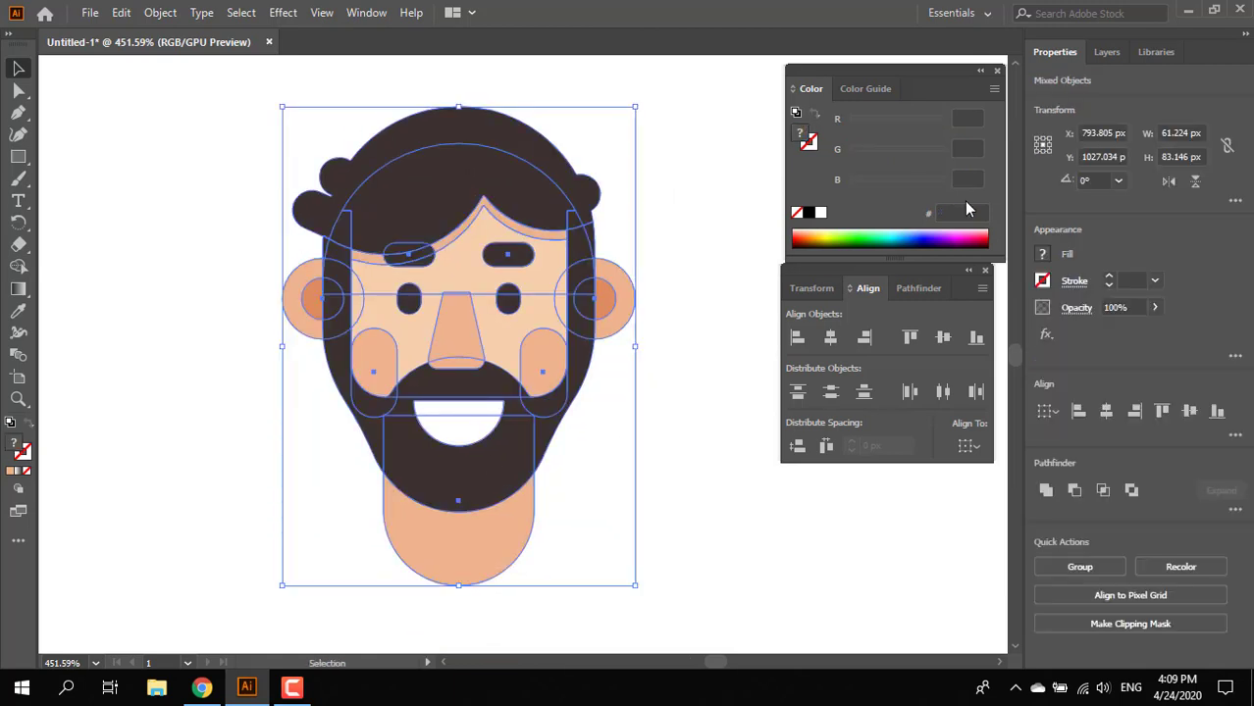
click(646, 496)
Lower the neck about 4 px, then add a copy about 10 px higher as the chin shadow and fill it with DD8C5F
drag(481, 561, 496, 508)
click(19, 311)
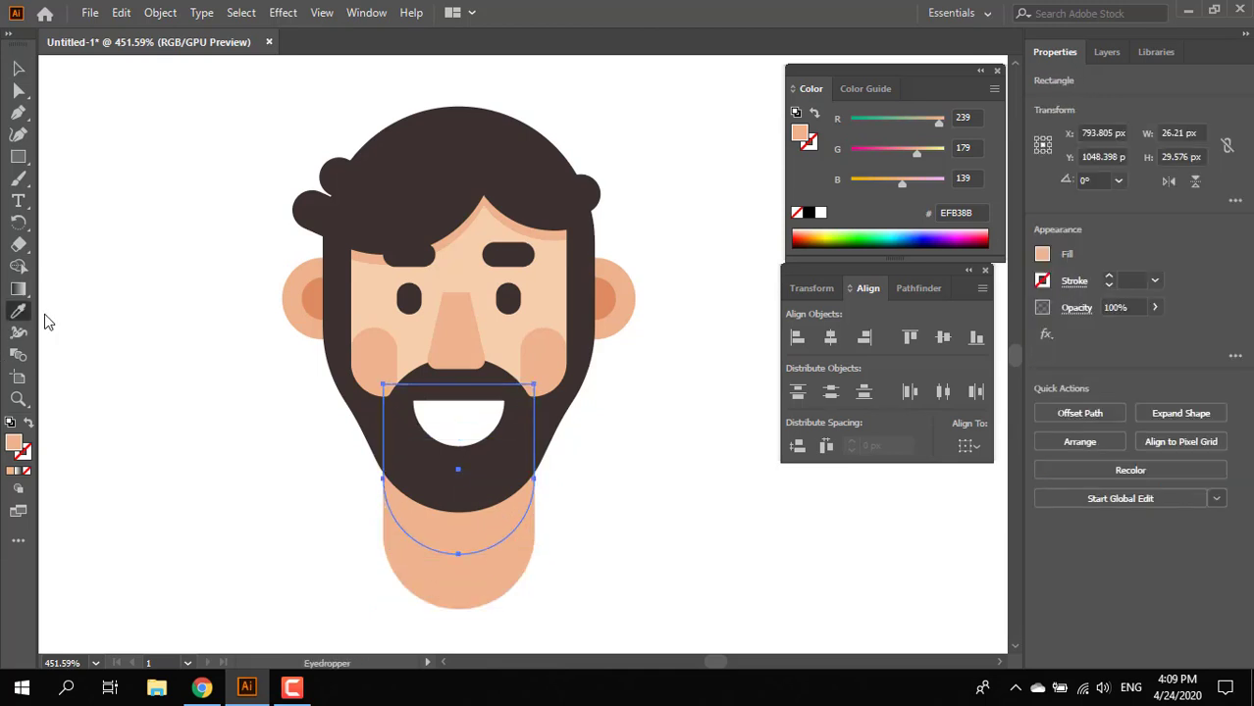
click(317, 304)
Draw a shirt rectangle of about 71.8 × 37.4 px beside the neck's lower left side and fill it with 58BCED
key(z)
drag(637, 470, 536, 390)
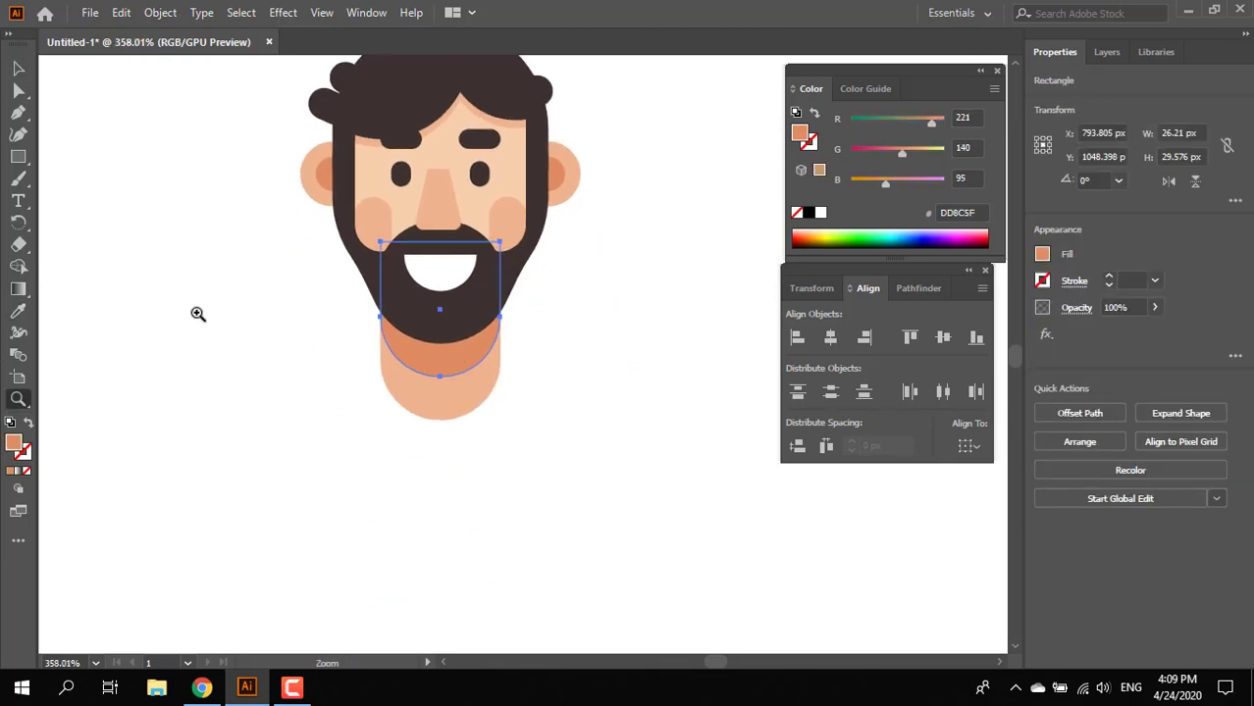
click(18, 157)
scroll(240, 353, left, 2)
mouse_move(147, 359)
mouse_down()
mouse_move(456, 531)
mouse_move(477, 529)
mouse_up()
double_click(15, 443)
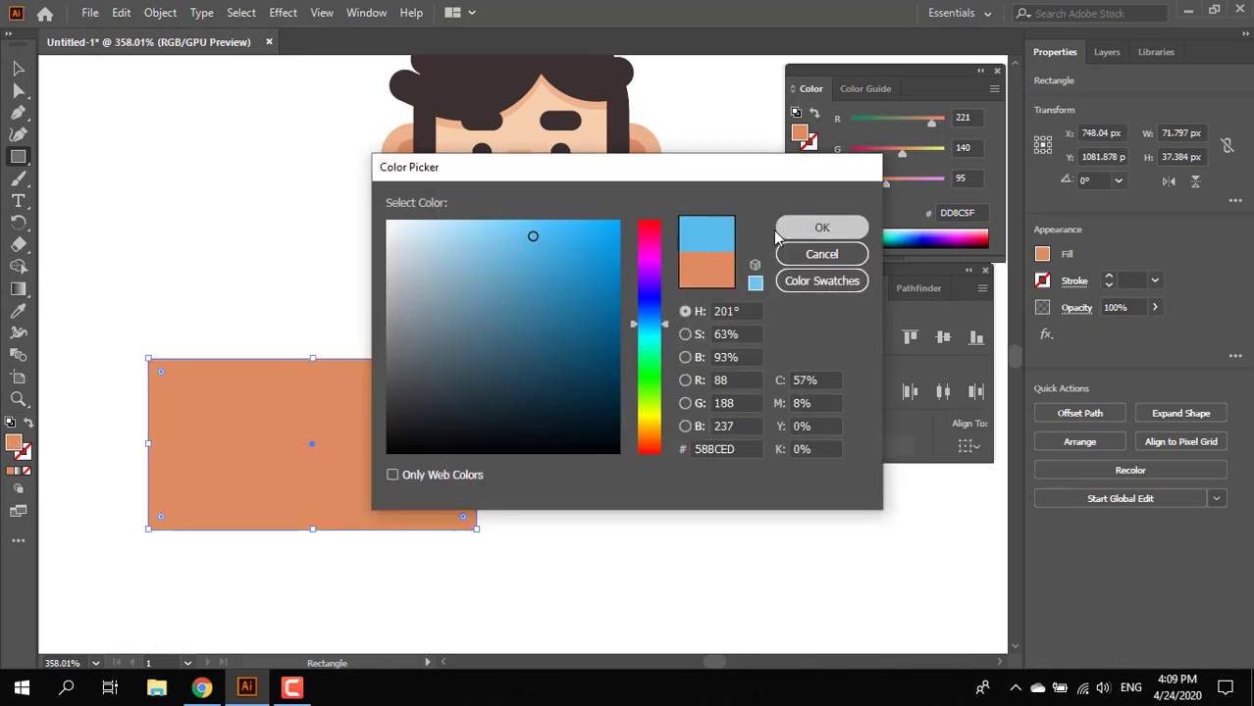
click(821, 227)
Raise the blue rectangle's inner top corner about 17 px to slope the shoulder, then scale the shape to about 53.3 × 40.5 px
click(15, 89)
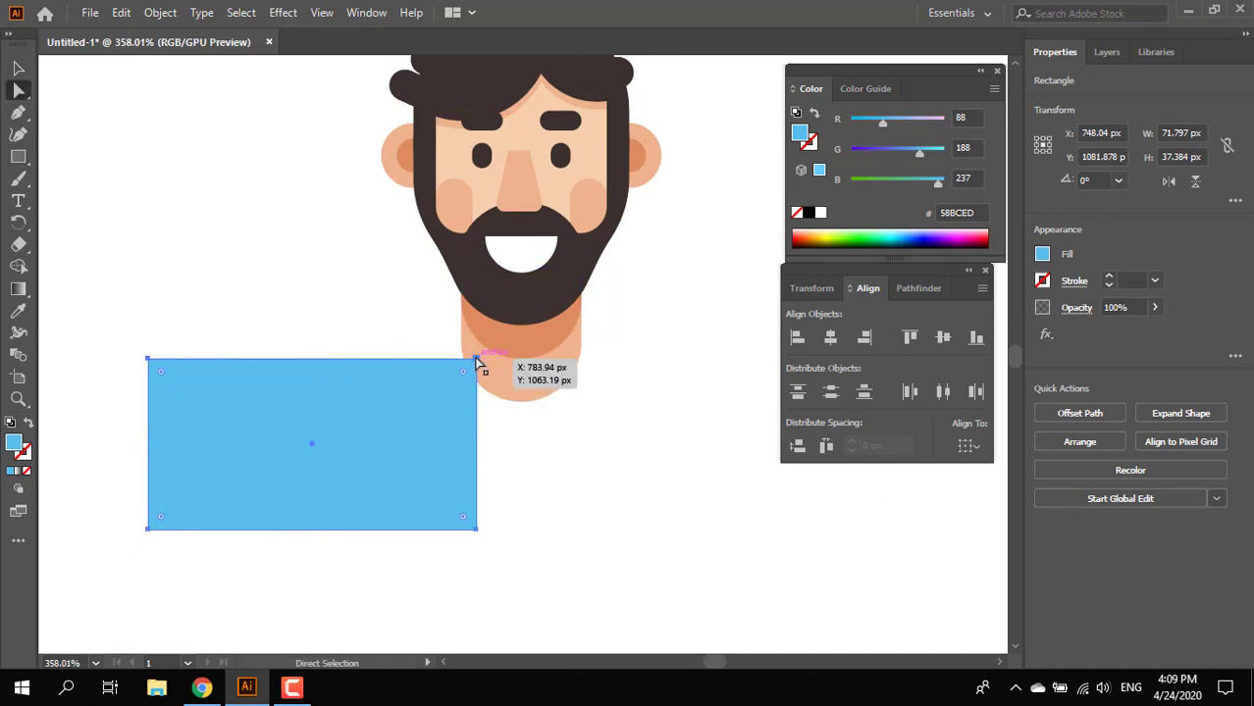
drag(477, 359, 475, 282)
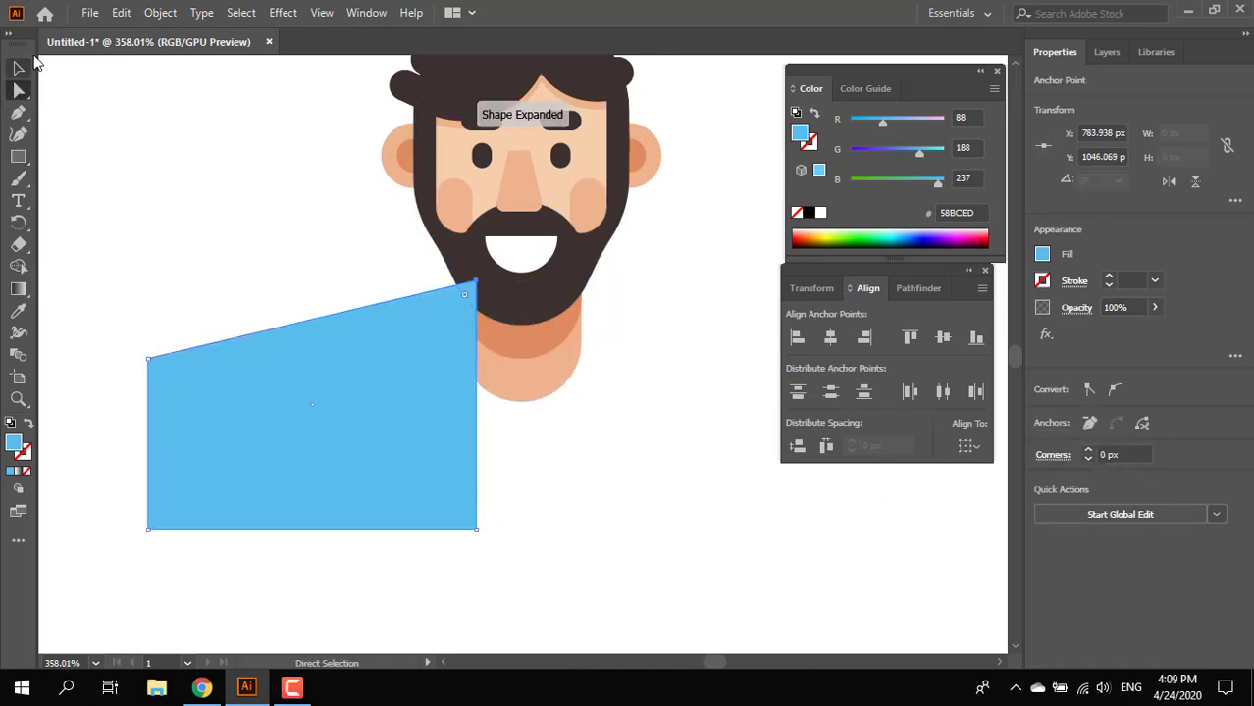
click(21, 71)
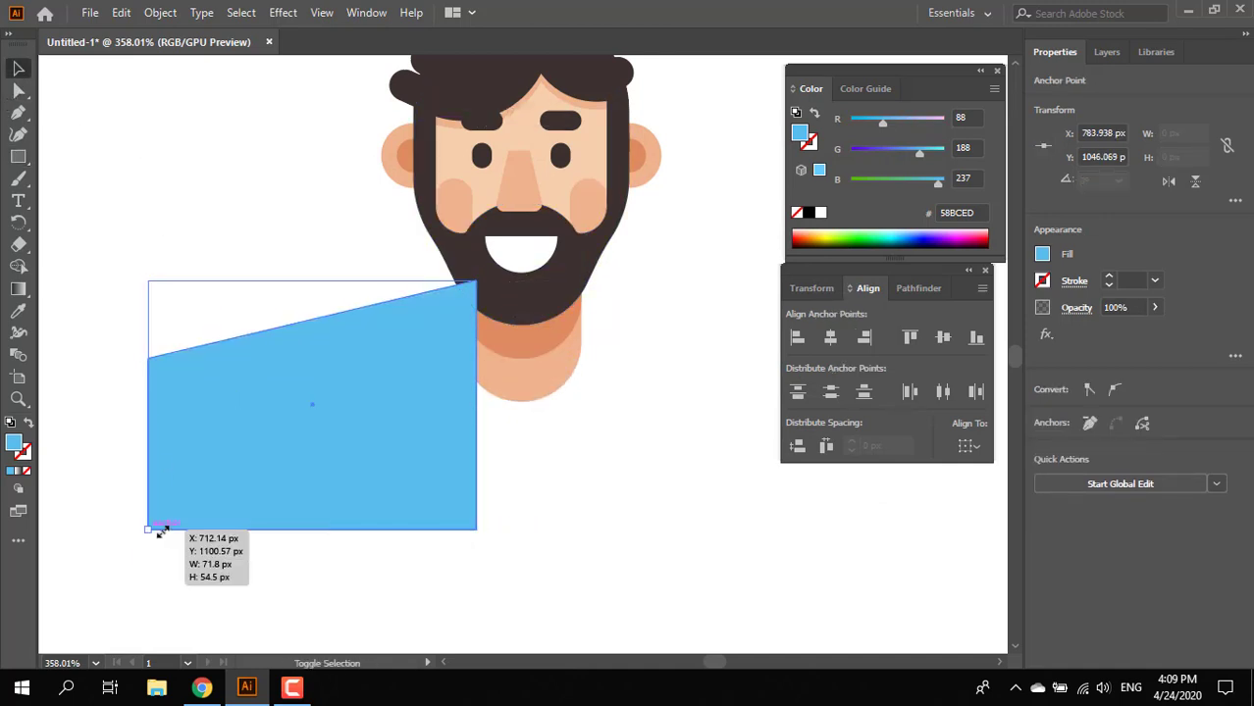
drag(162, 531, 190, 500)
Place the blue shoulder shape behind the neck with its vertical inner edge on the face's centreline
drag(367, 429, 499, 472)
click(528, 475)
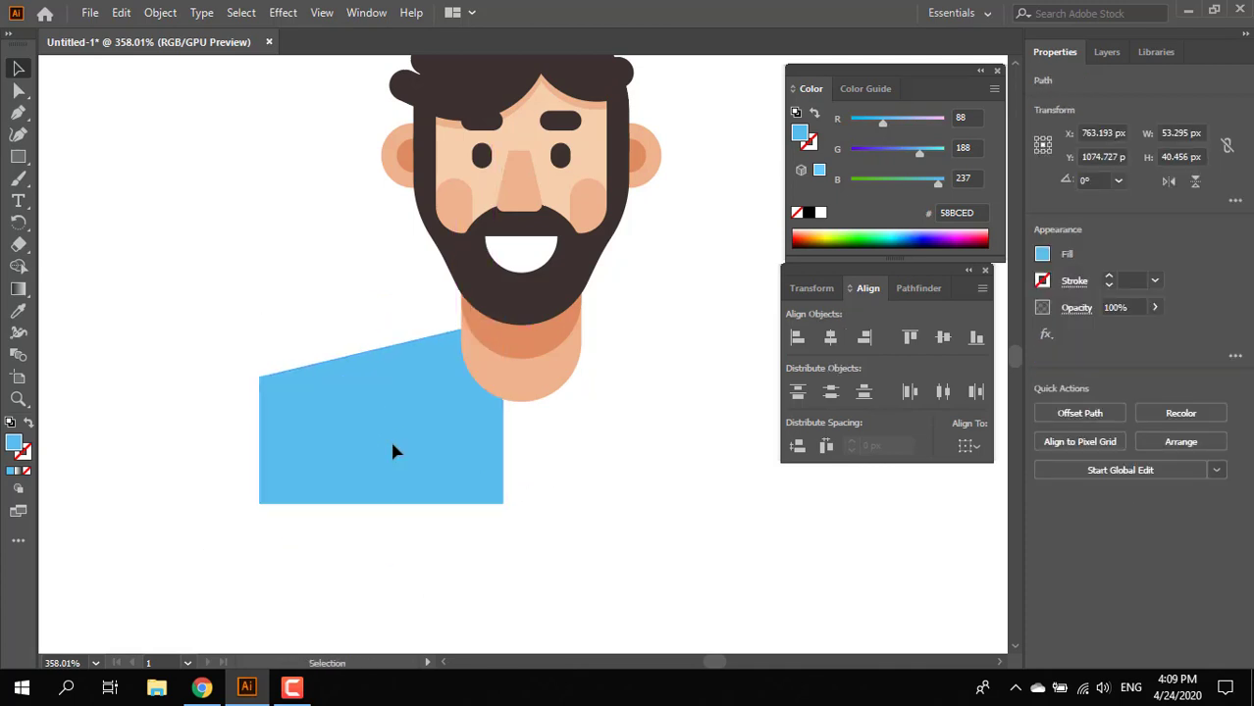
drag(392, 447, 412, 455)
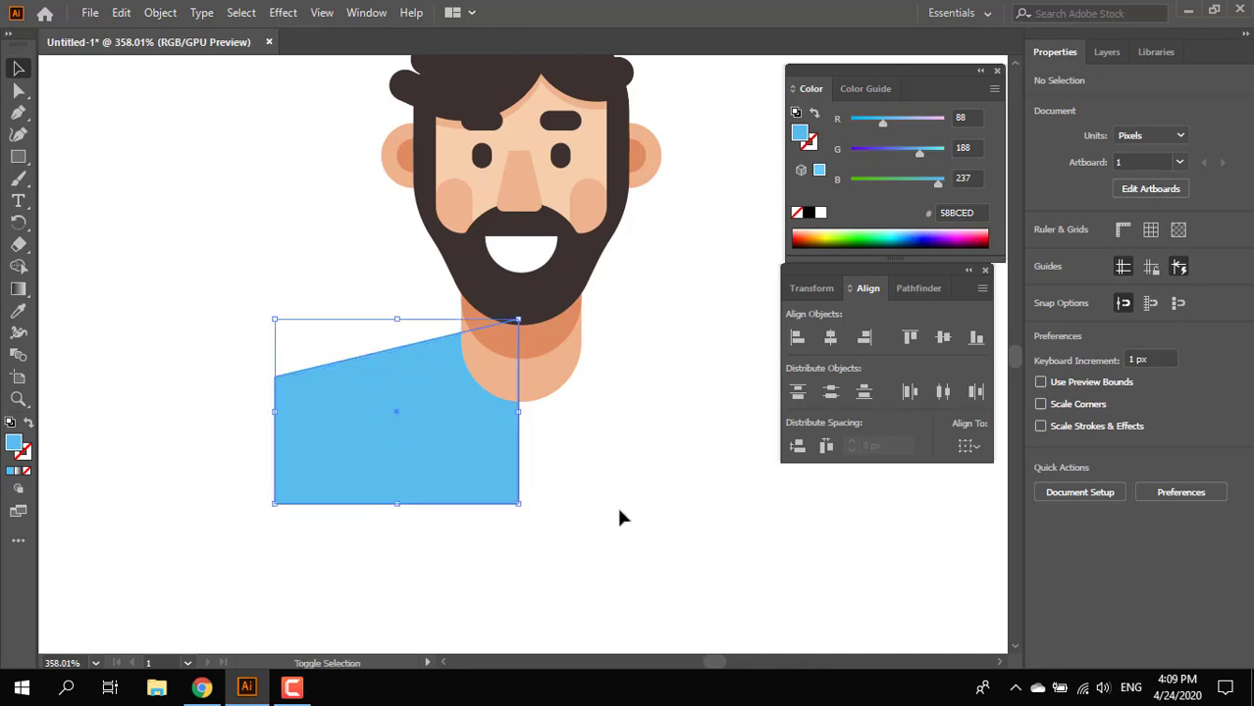
click(562, 481)
drag(502, 490, 497, 474)
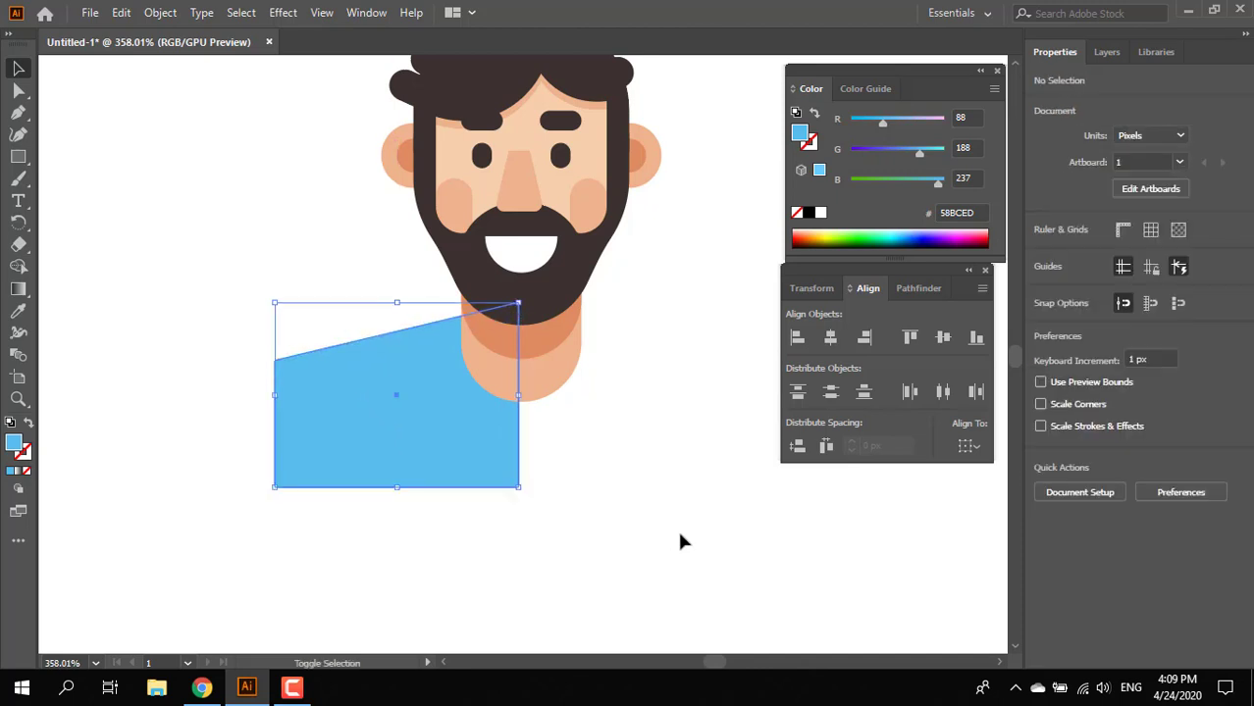
Lower the shoulder's outer top corner about 7 px and move its outer edge outward, widening the shape to about 60.6 px
click(16, 87)
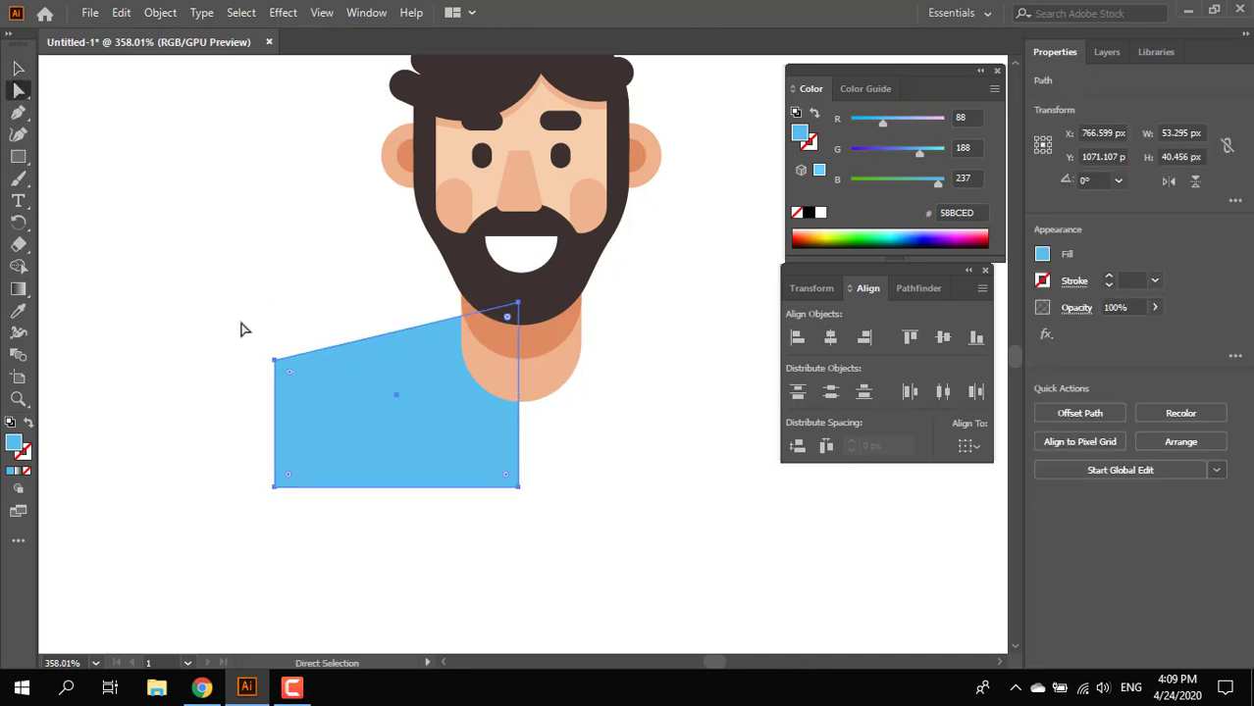
drag(275, 361, 275, 391)
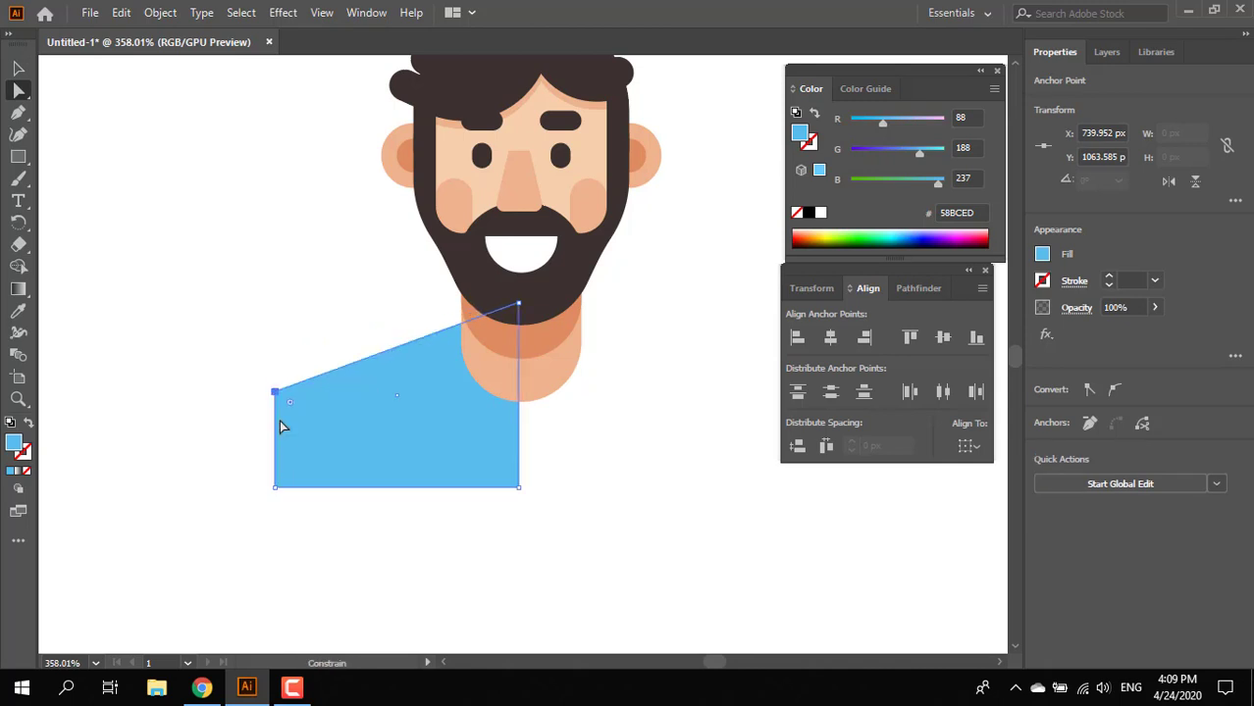
click(307, 567)
drag(305, 567, 208, 397)
drag(278, 449, 245, 449)
click(314, 518)
Duplicate the shoulder shape to the right and reflect the copy across a vertical axis
click(16, 73)
click(386, 414)
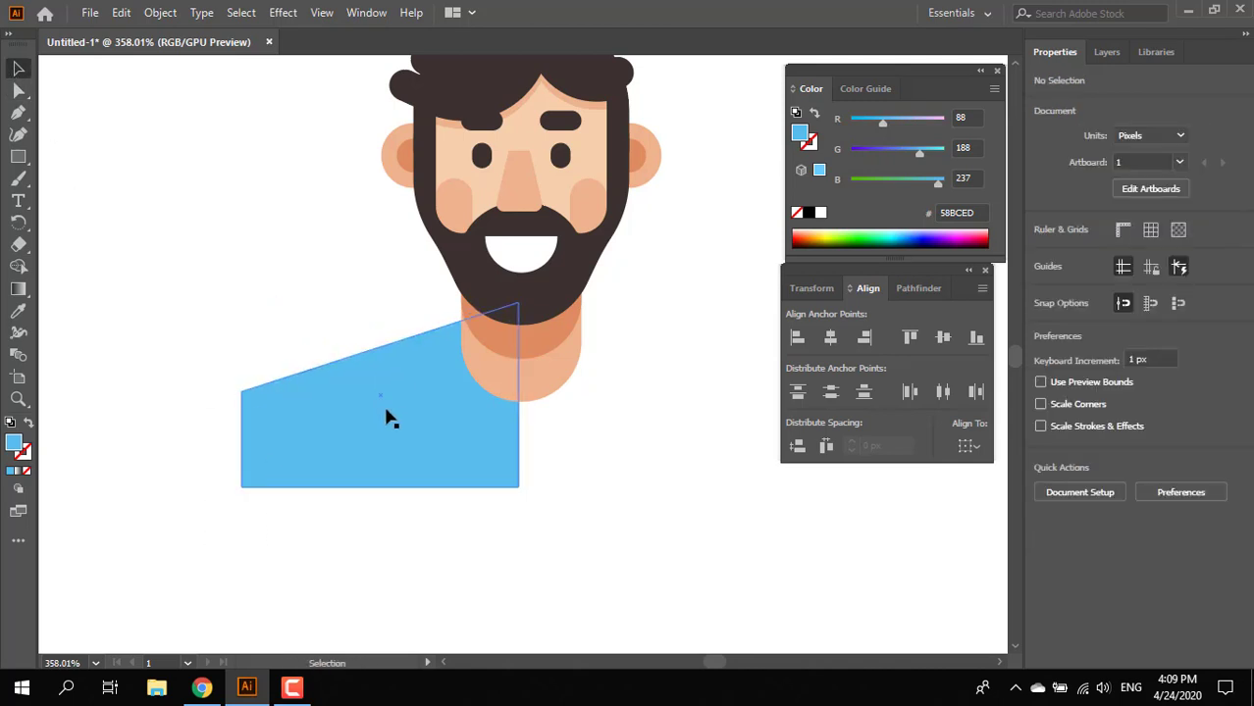
alt+drag(386, 414, 677, 481)
right_click(677, 482)
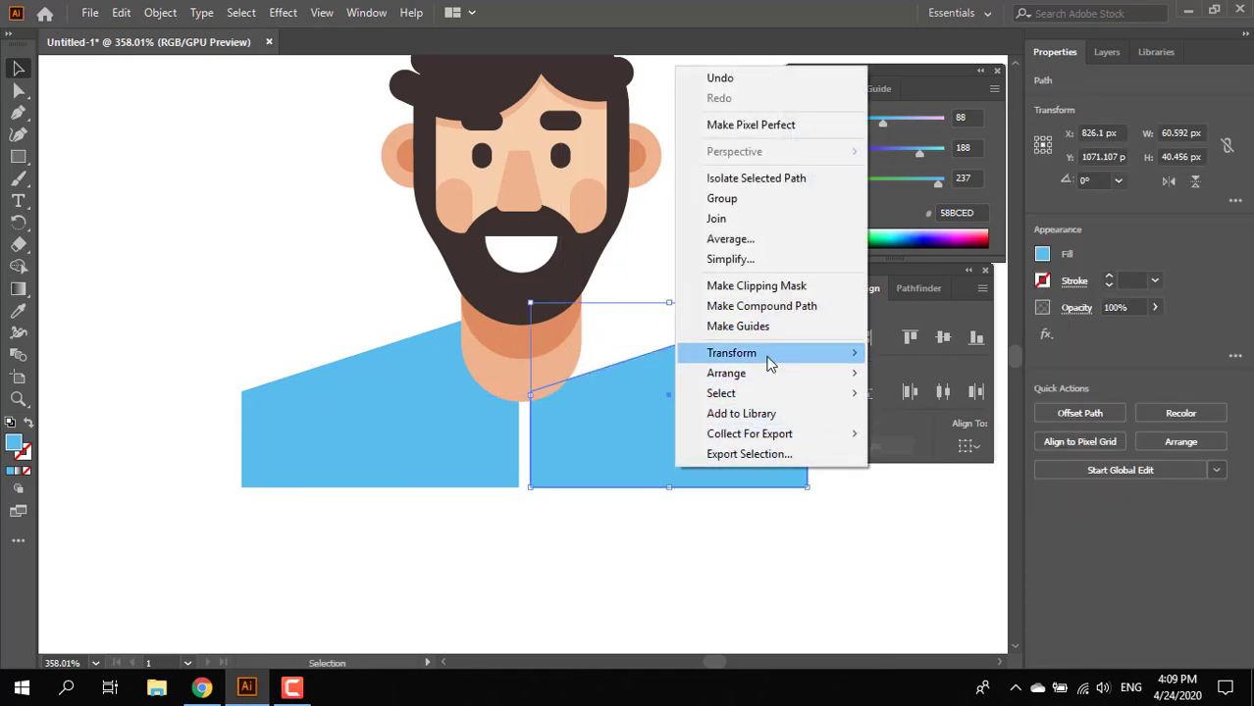
mouse_move(775, 352)
click(912, 414)
click(611, 467)
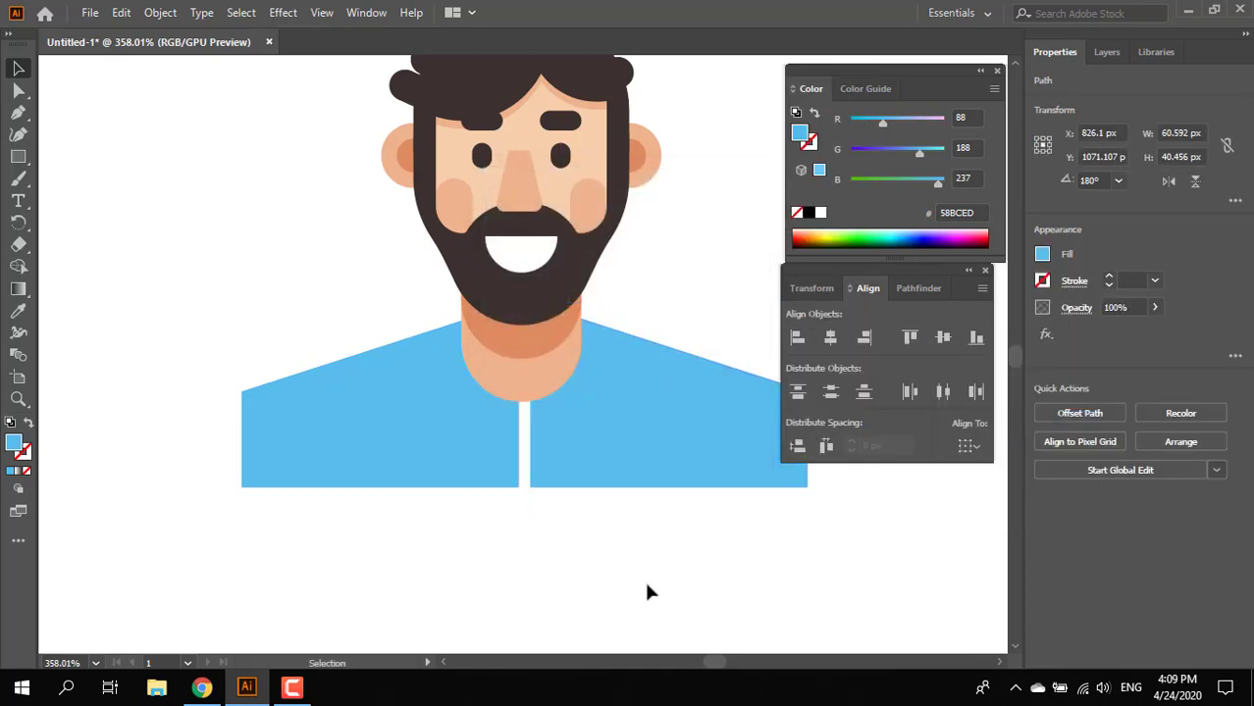
Move the mirrored shoulder against the original along the centreline and unite both halves into one shirt shape
click(643, 509)
drag(645, 479, 642, 494)
shift+click(499, 484)
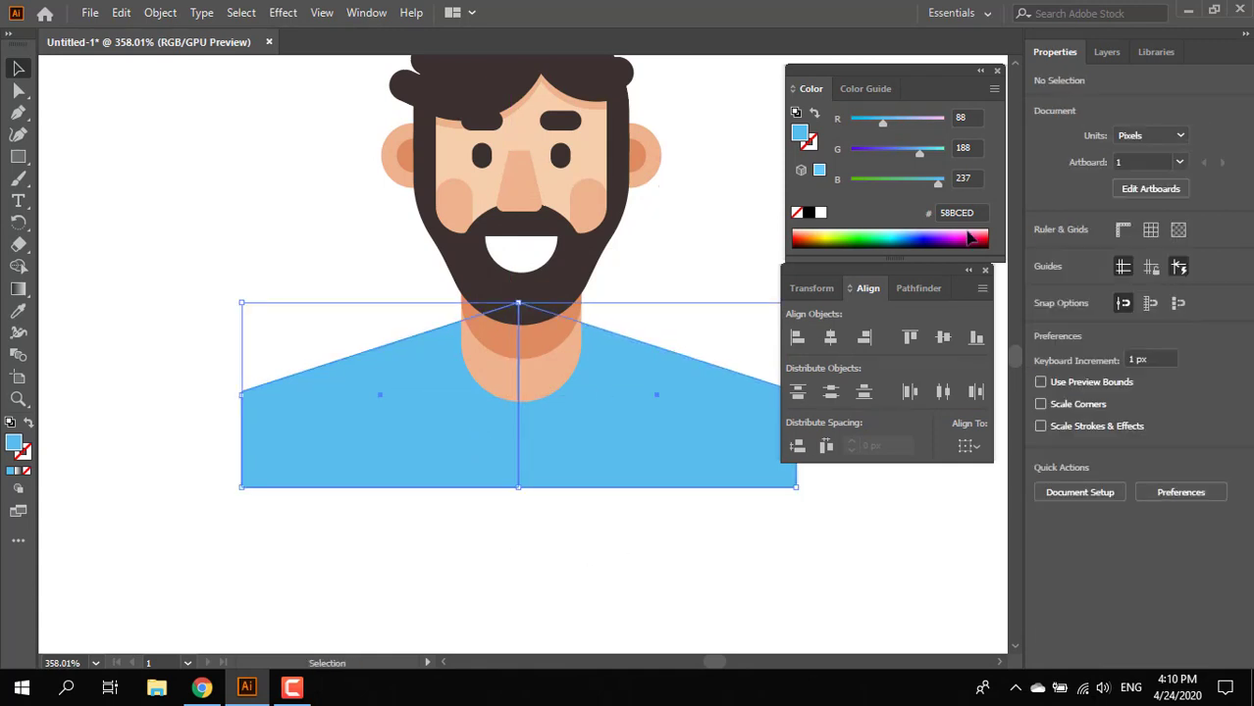
click(911, 290)
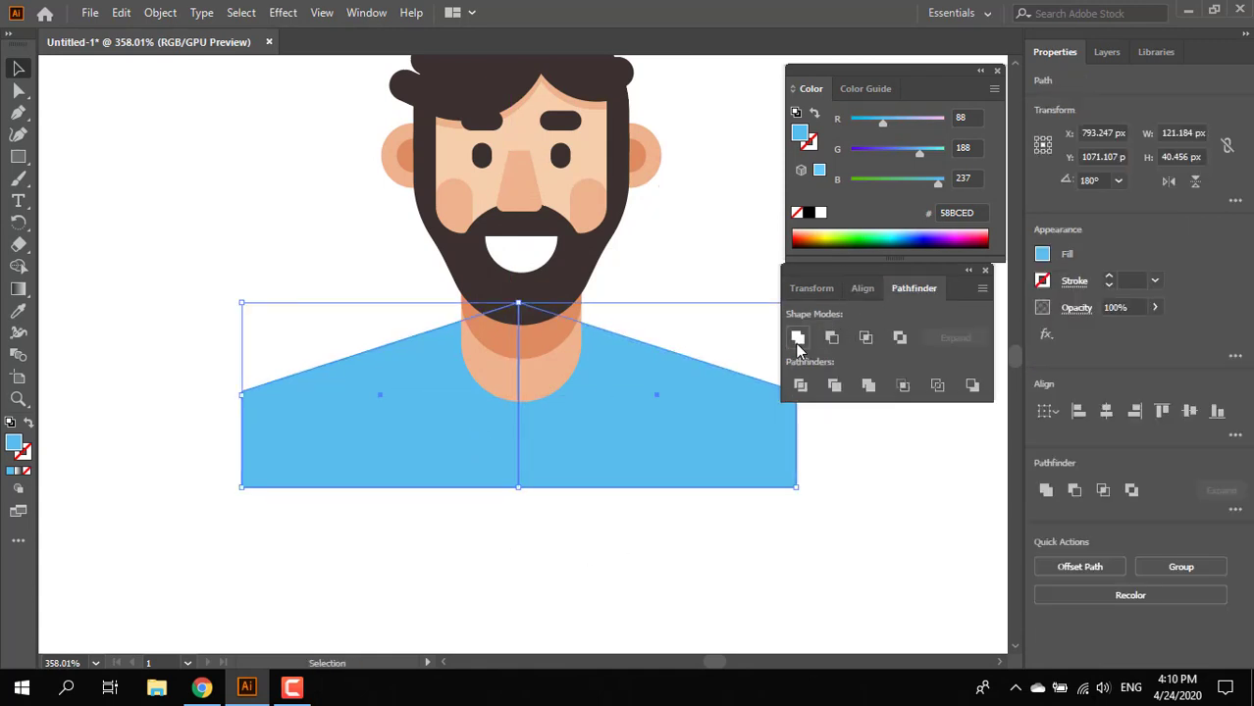
click(797, 338)
Try rounding all the shirt's corners heavily so that its outer sides become almost semicircular
click(17, 90)
scroll(726, 619, right, 10)
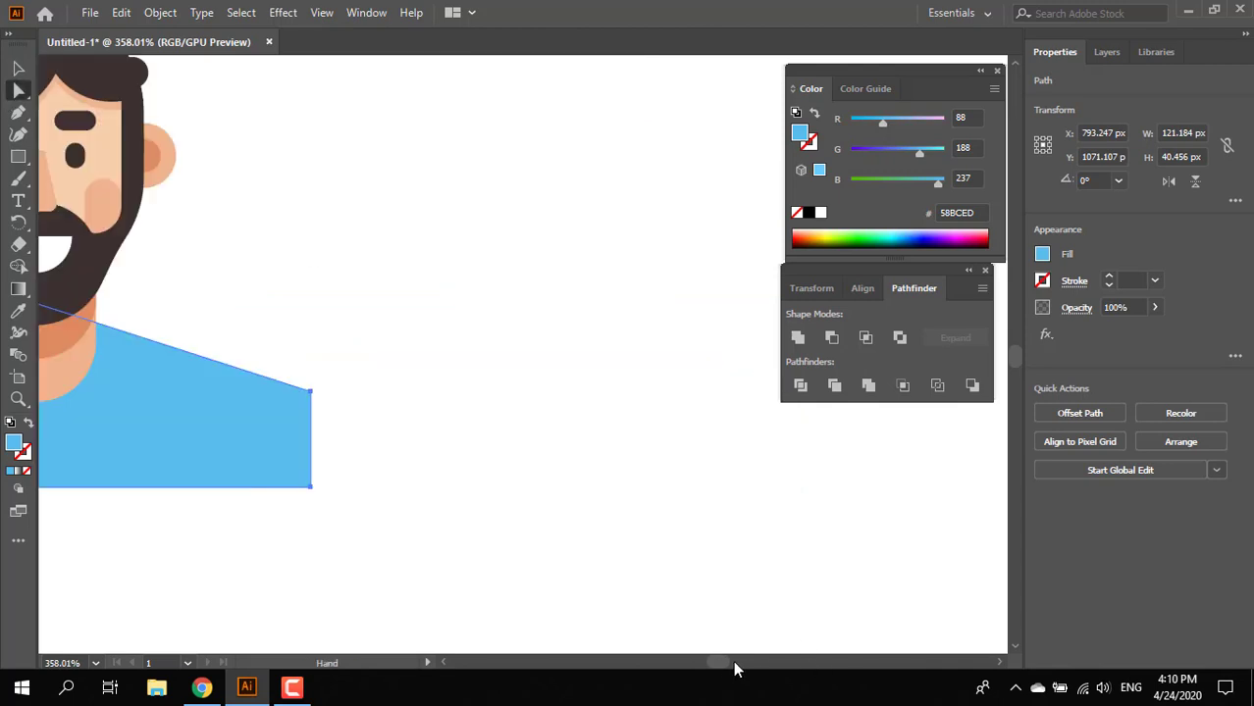
drag(340, 418, 899, 479)
drag(273, 509, 565, 436)
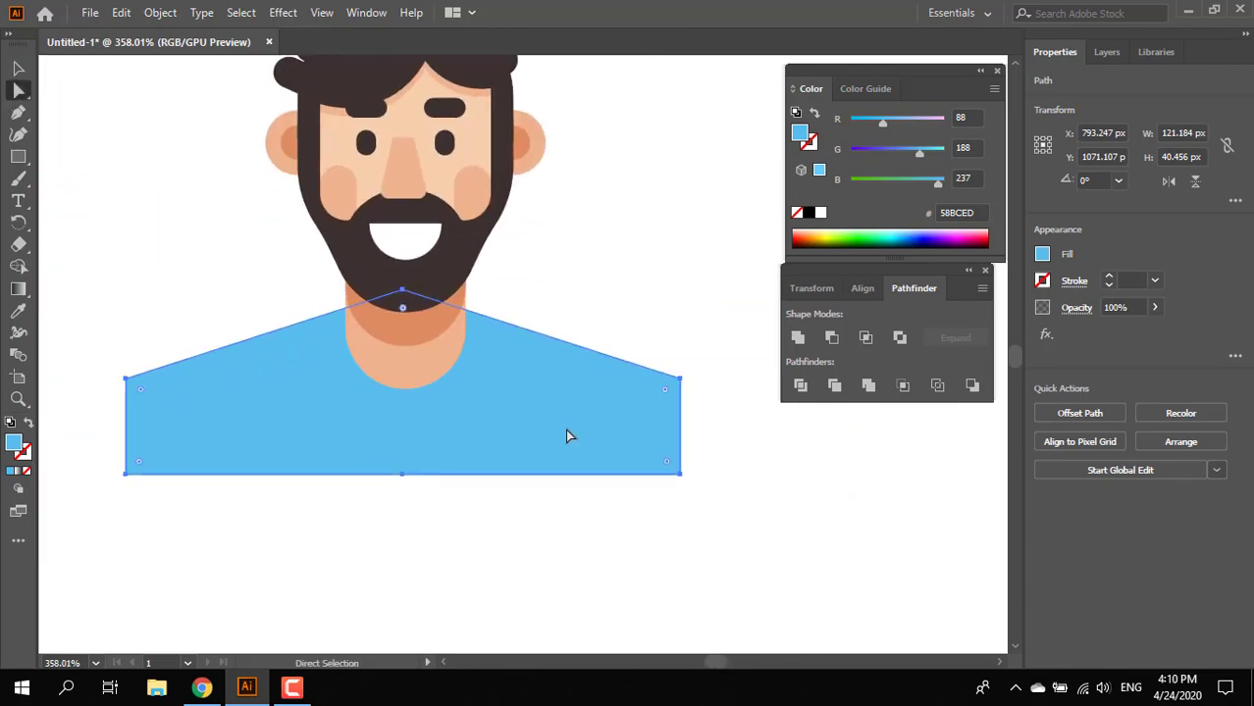
drag(664, 395, 636, 440)
click(589, 554)
drag(391, 439, 498, 505)
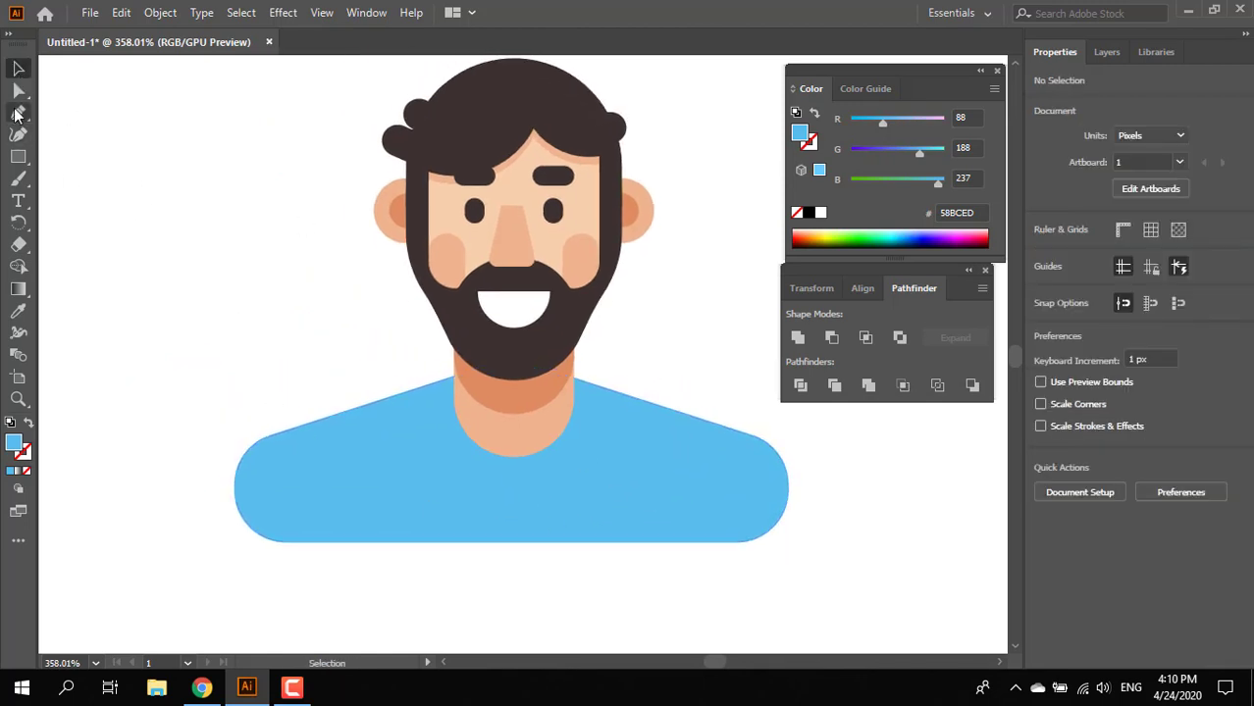
Reduce the rounding of all the shirt's corners to a small radius, keeping the shoulders only slightly softened
click(18, 89)
click(287, 468)
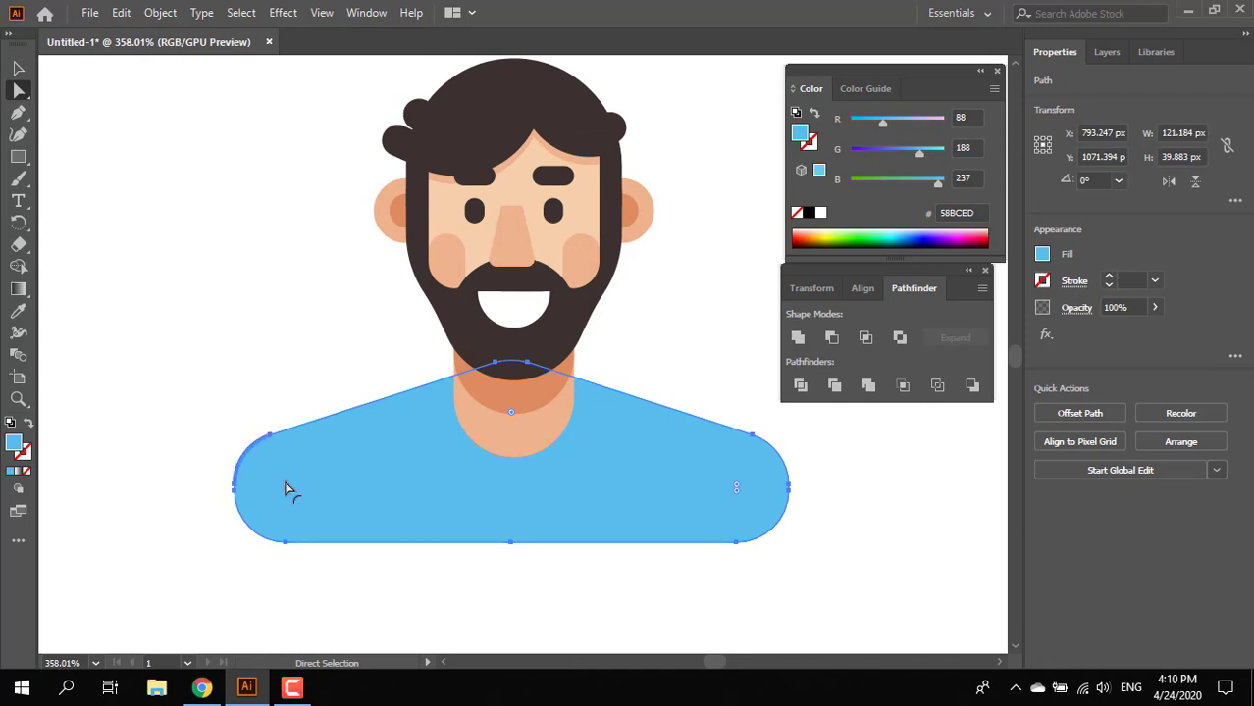
drag(266, 467, 261, 459)
click(17, 69)
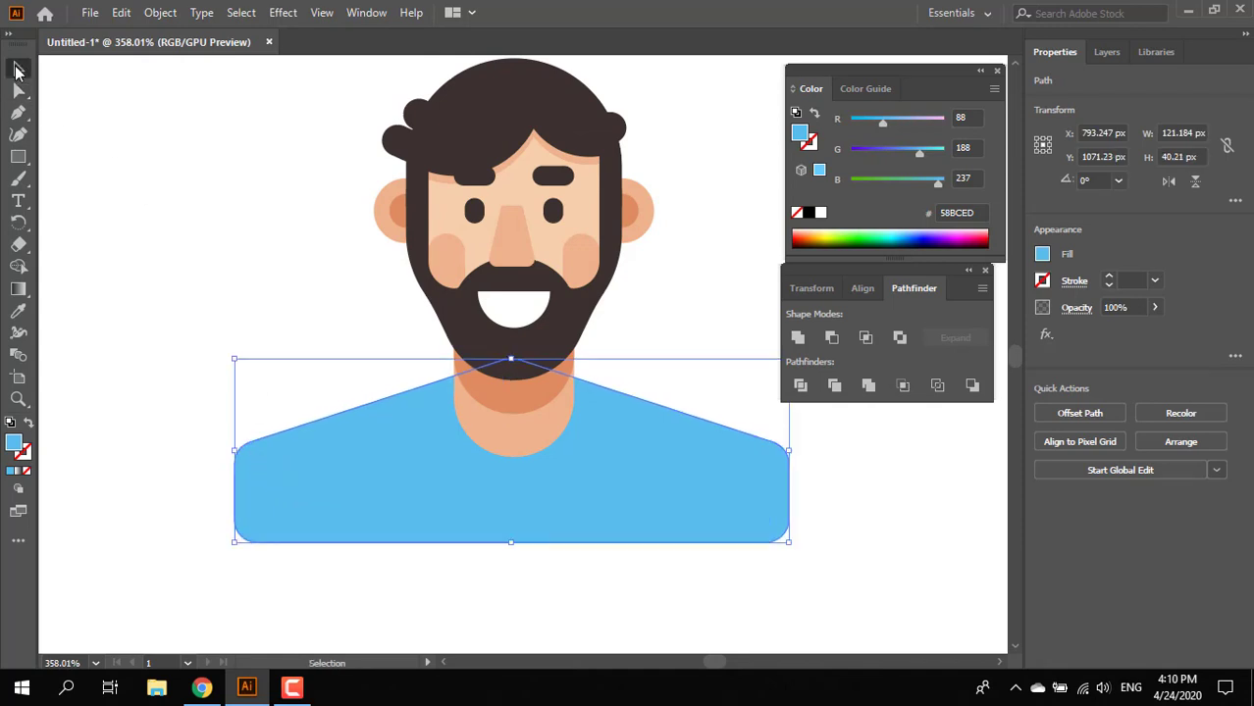
Nudge the shirt slightly upward and scale it down proportionally to about 98 px wide
key(Up)
key(Up)
key(Up)
key(Up)
key(Up)
key(Up)
drag(791, 526, 738, 549)
Align all the portrait's shapes to a common horizontal centre
key(ctrl+a)
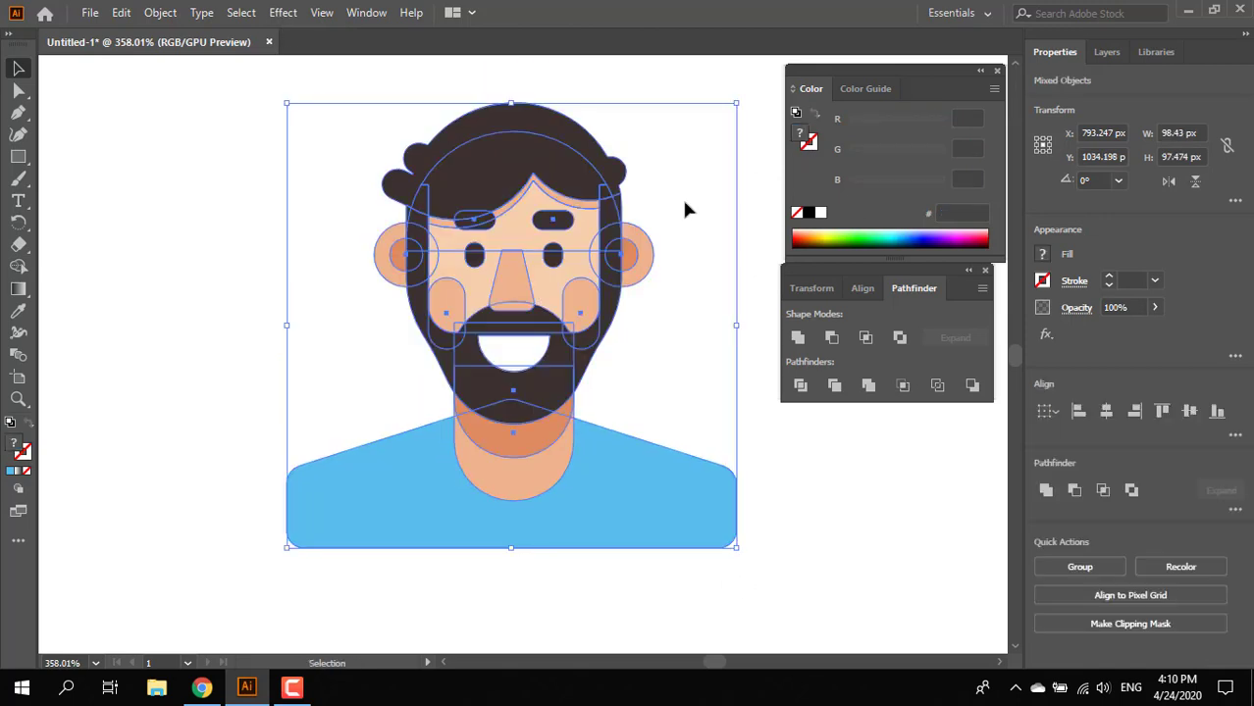
click(863, 288)
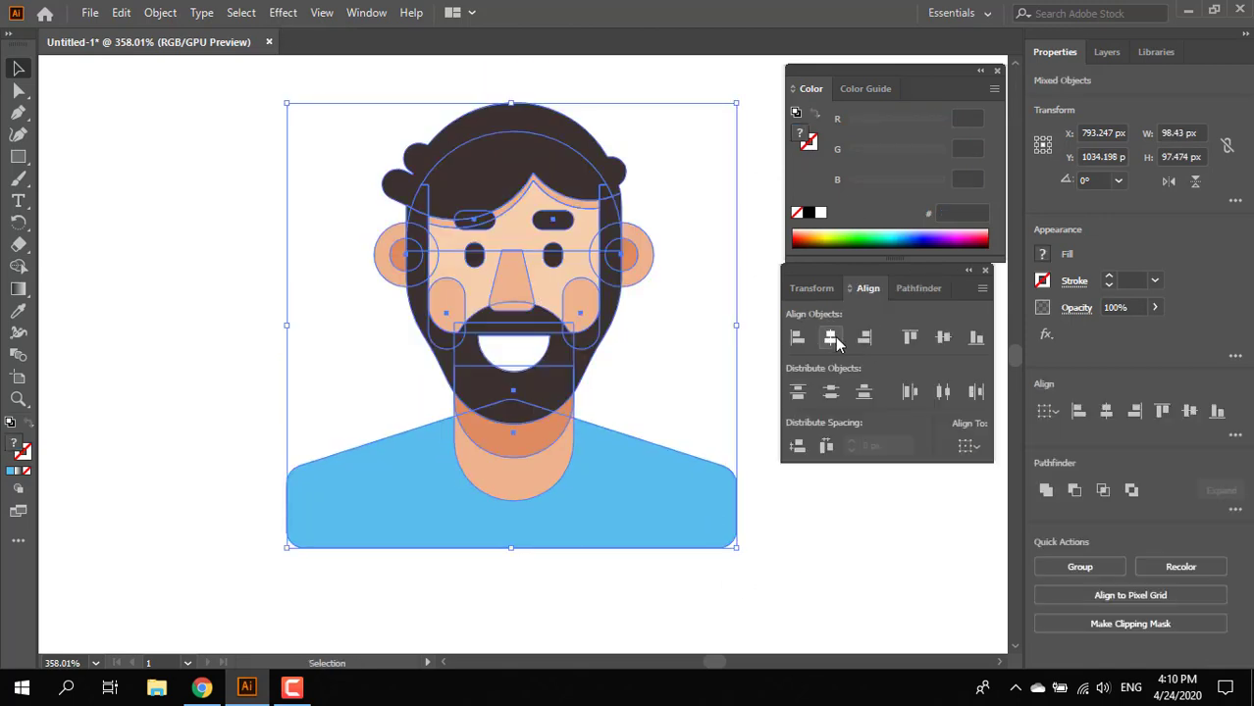
click(836, 343)
click(771, 564)
Try a white collar ellipse about 43 by 35 px, placed behind the neck and in front of the shirt
key(z)
click(628, 594)
click(517, 522)
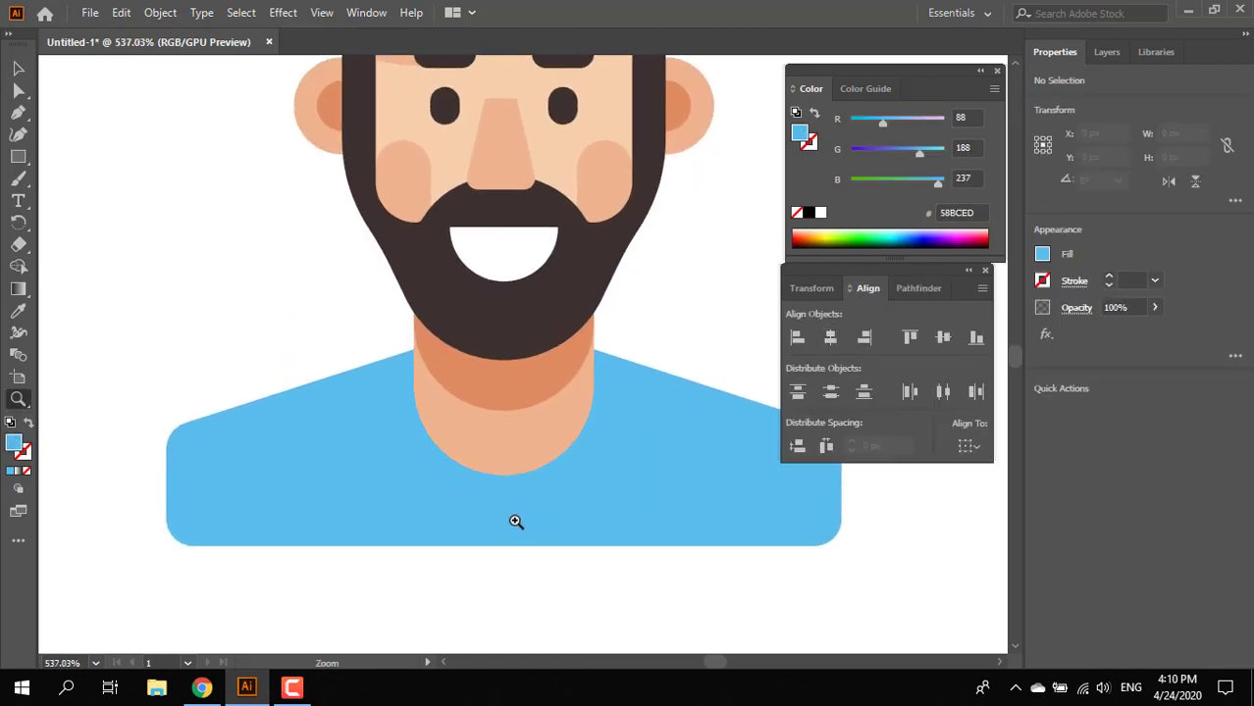
drag(20, 152, 78, 178)
drag(327, 245, 626, 488)
click(18, 311)
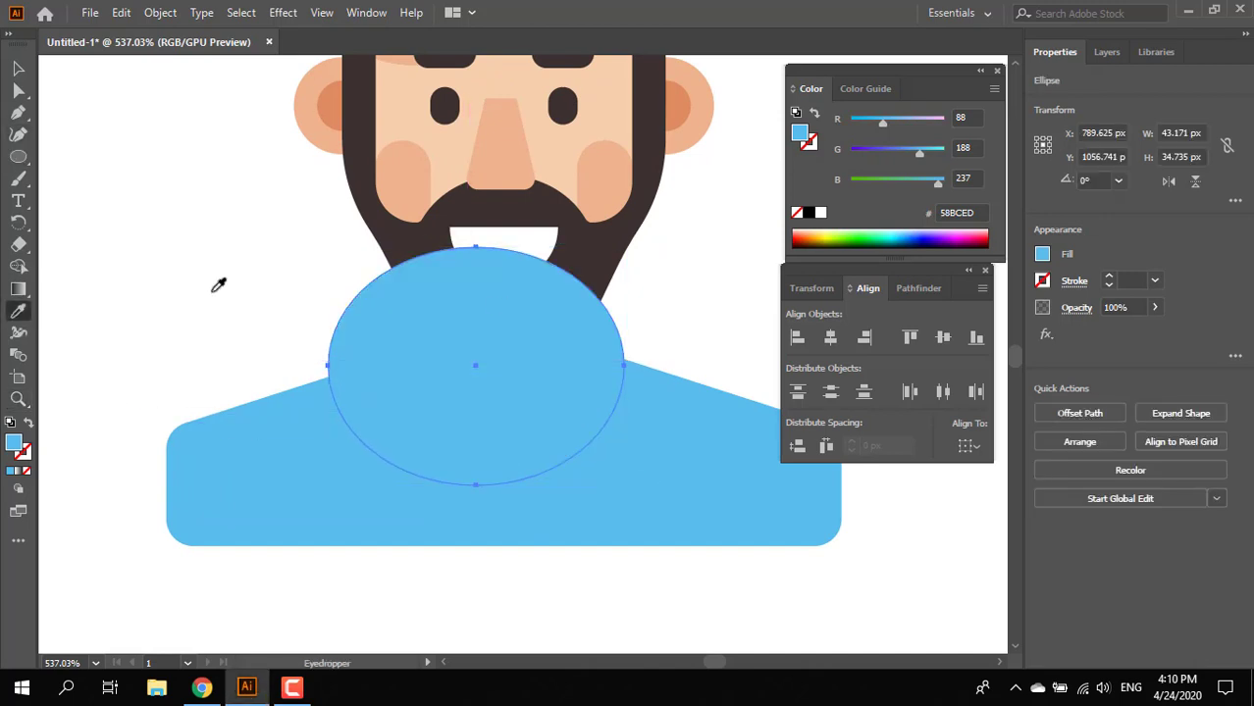
click(521, 229)
key(ctrl+shift+bracketleft)
key(ctrl+bracketright)
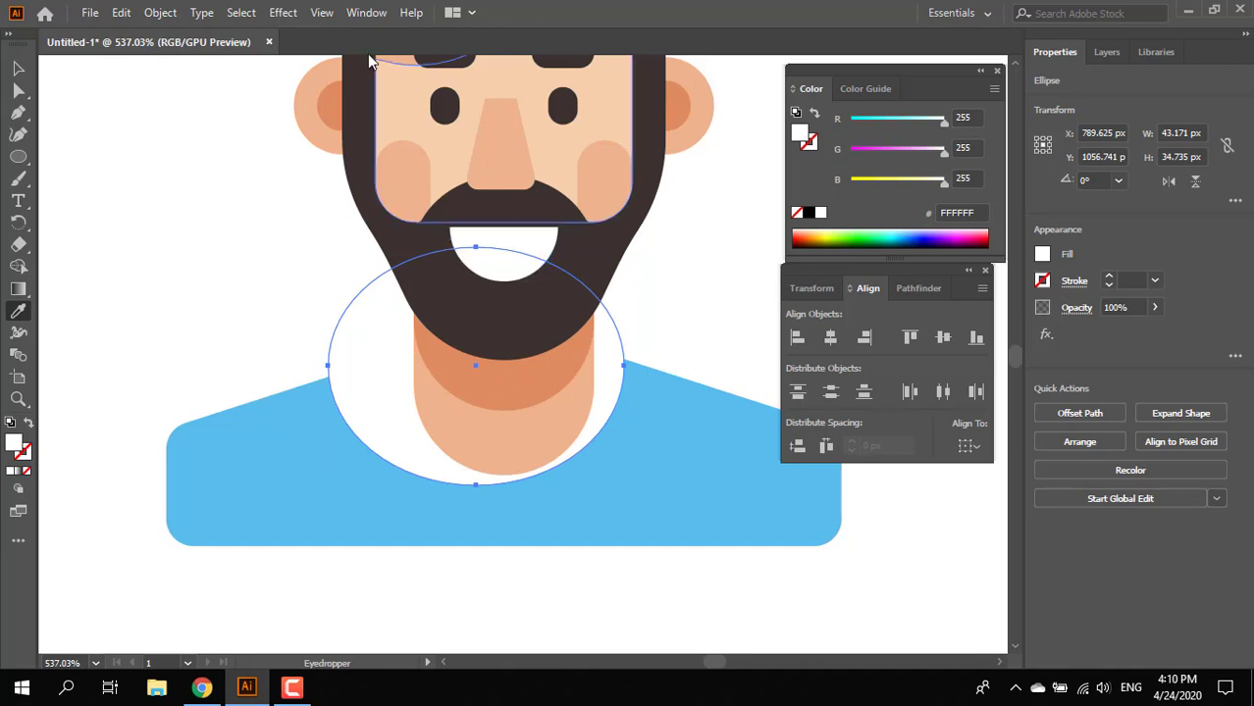
Centre all shapes horizontally again and try narrowing the white collar ellipse to about 32 px wide
click(18, 69)
key(ctrl+a)
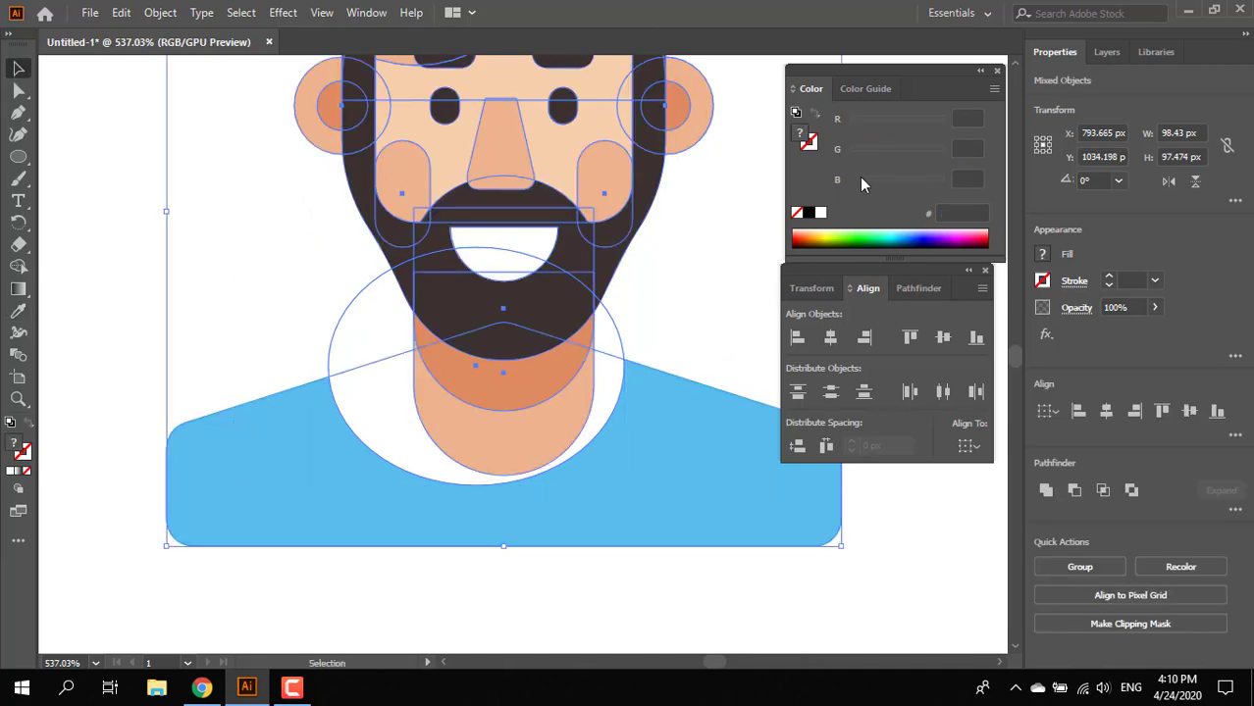
click(833, 339)
click(683, 302)
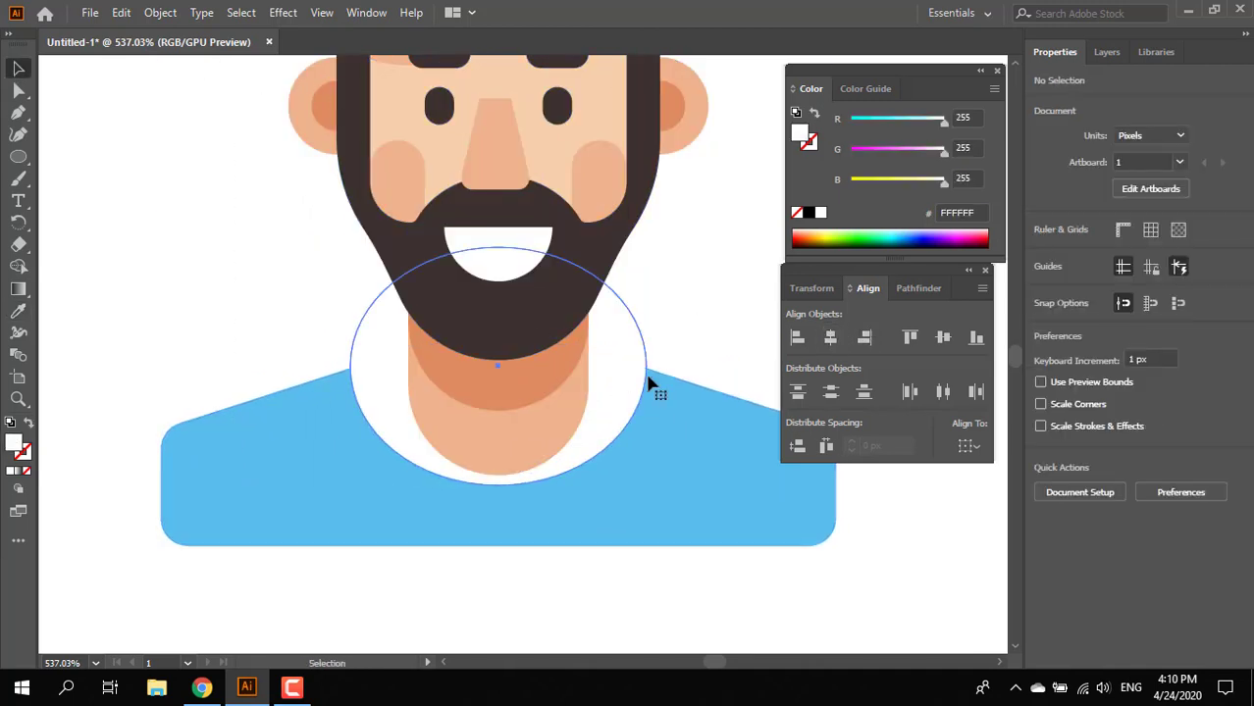
click(648, 365)
drag(647, 365, 608, 365)
Try shifting the white ellipse slightly down and narrowing it further around the neck, and delete it
click(716, 335)
key(z)
drag(716, 336, 711, 398)
click(17, 68)
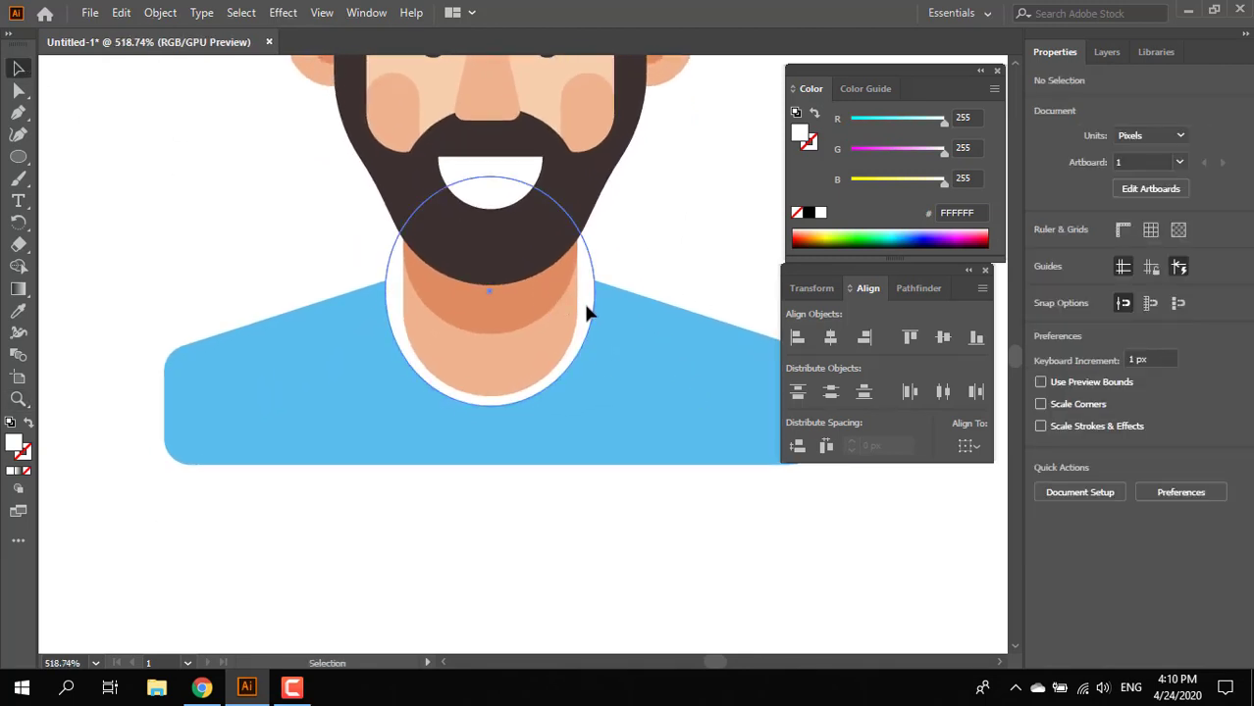
click(583, 308)
mouse_move(596, 297)
mouse_down()
mouse_move(601, 308)
mouse_move(584, 297)
mouse_up()
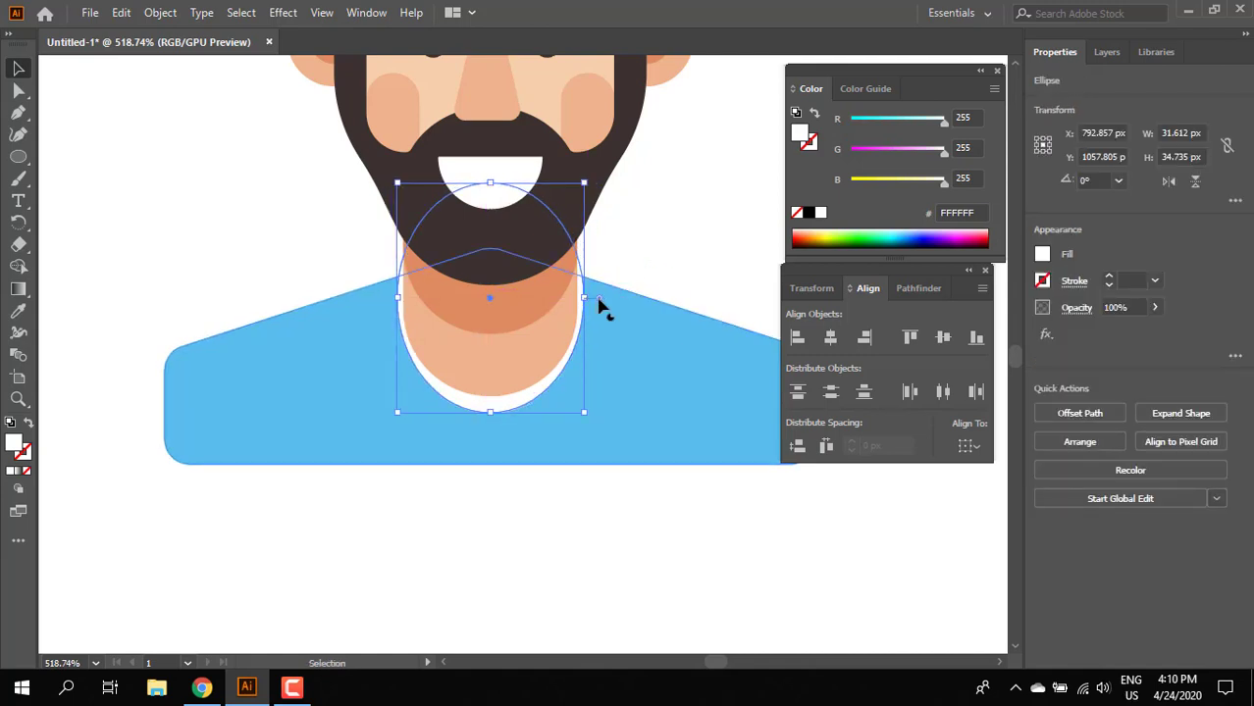
key(Delete)
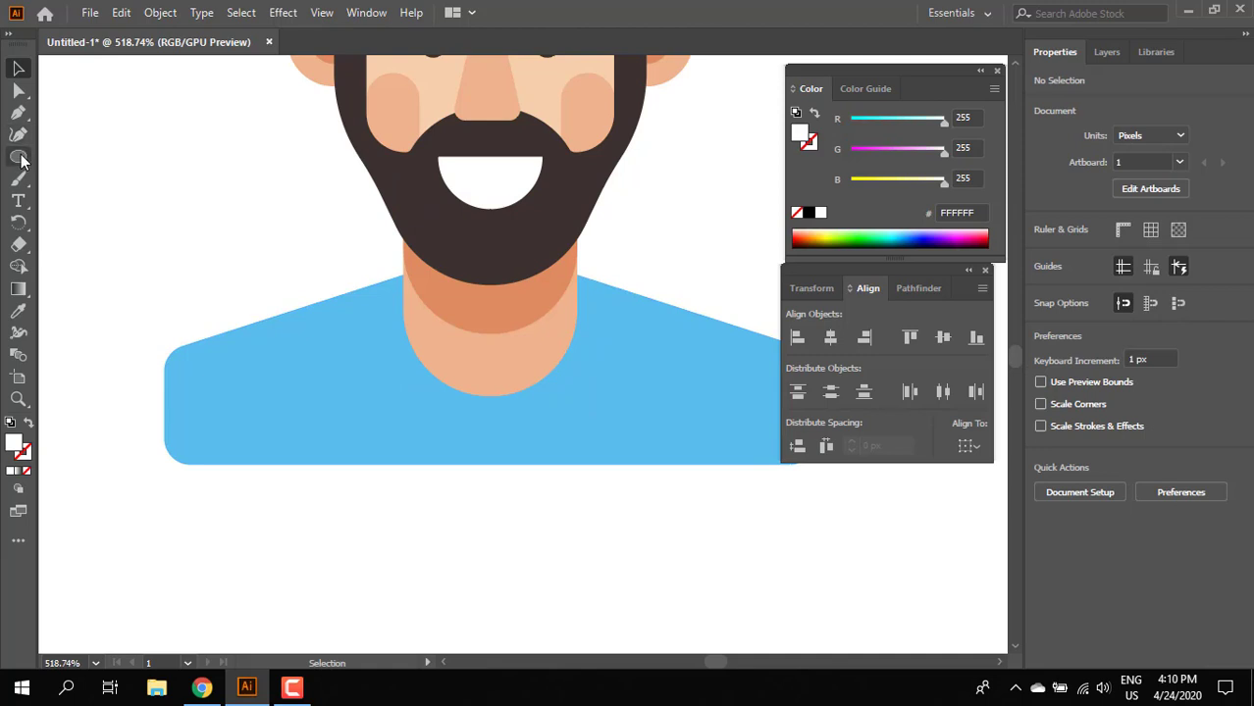
Draw a white rectangle about 34 by 31 px over the neck and round all its corners to the maximum
drag(22, 160, 94, 163)
click(95, 162)
drag(381, 202, 605, 407)
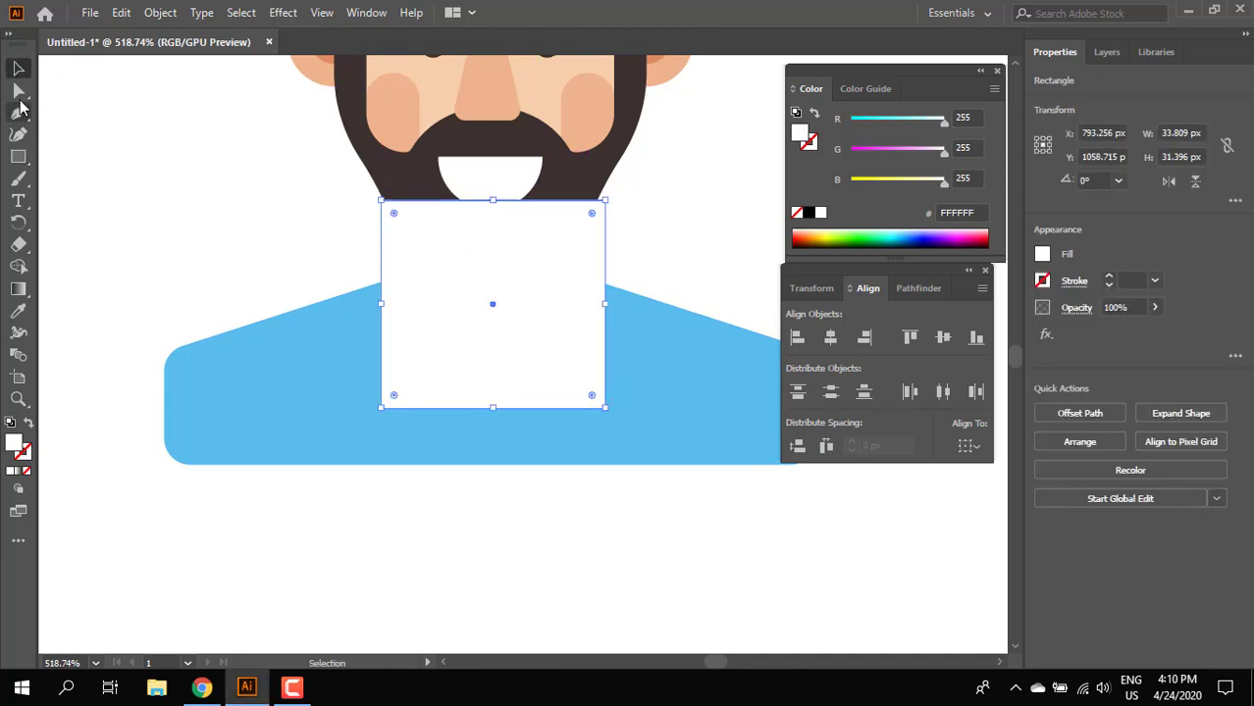
click(18, 91)
drag(393, 395, 642, 305)
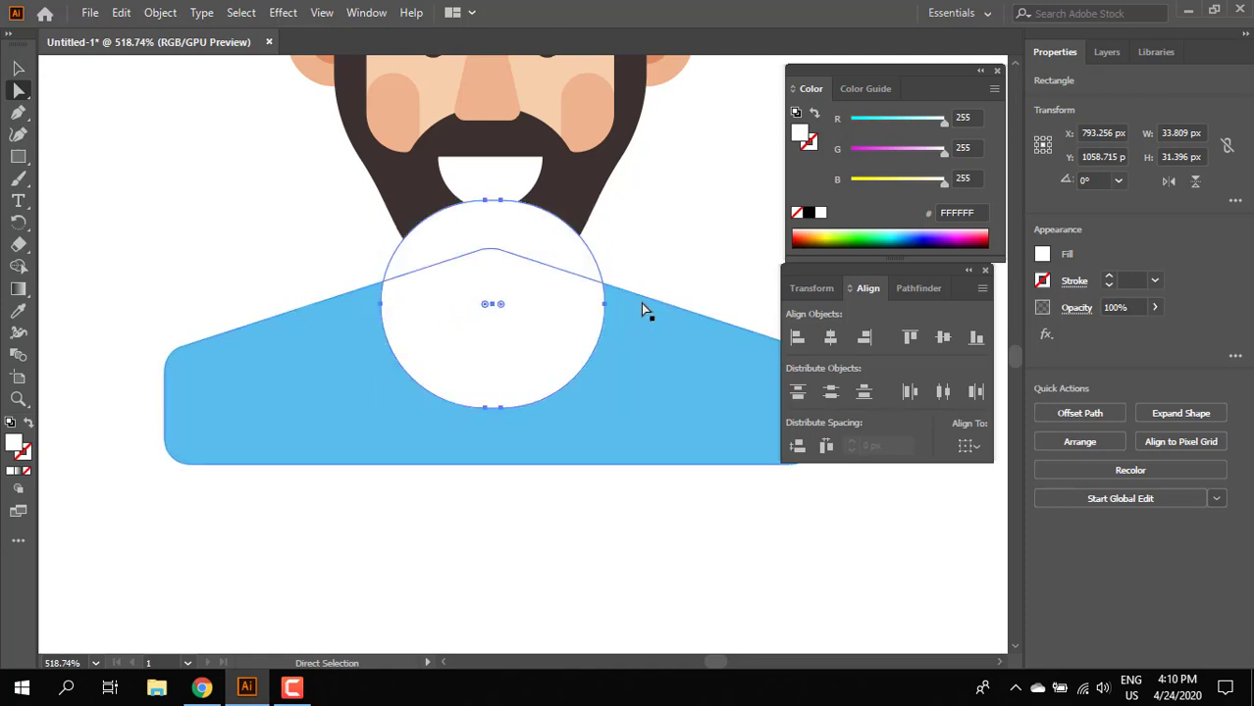
Place the rounded white shape behind the neck but in front of the shirt, and stretch it taller so it reaches farther below the neck
key(ctrl+shift+bracketleft)
key(v)
key(ctrl+bracketright)
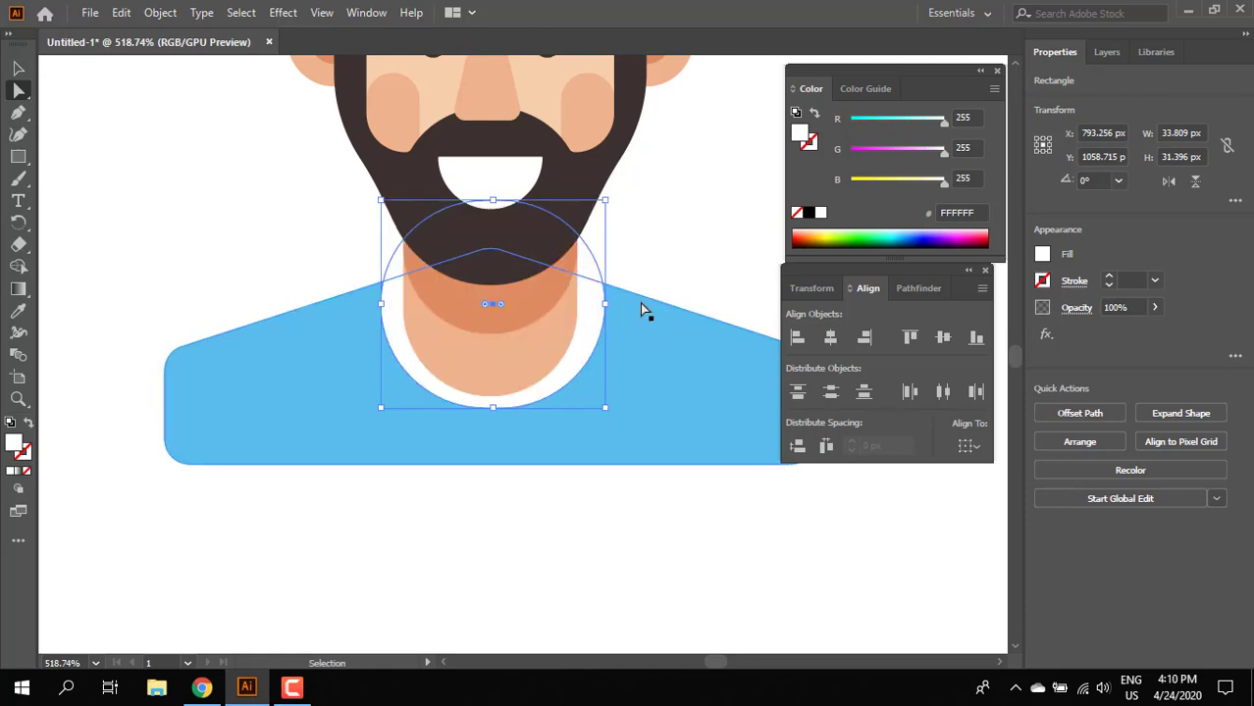
key(a)
click(18, 69)
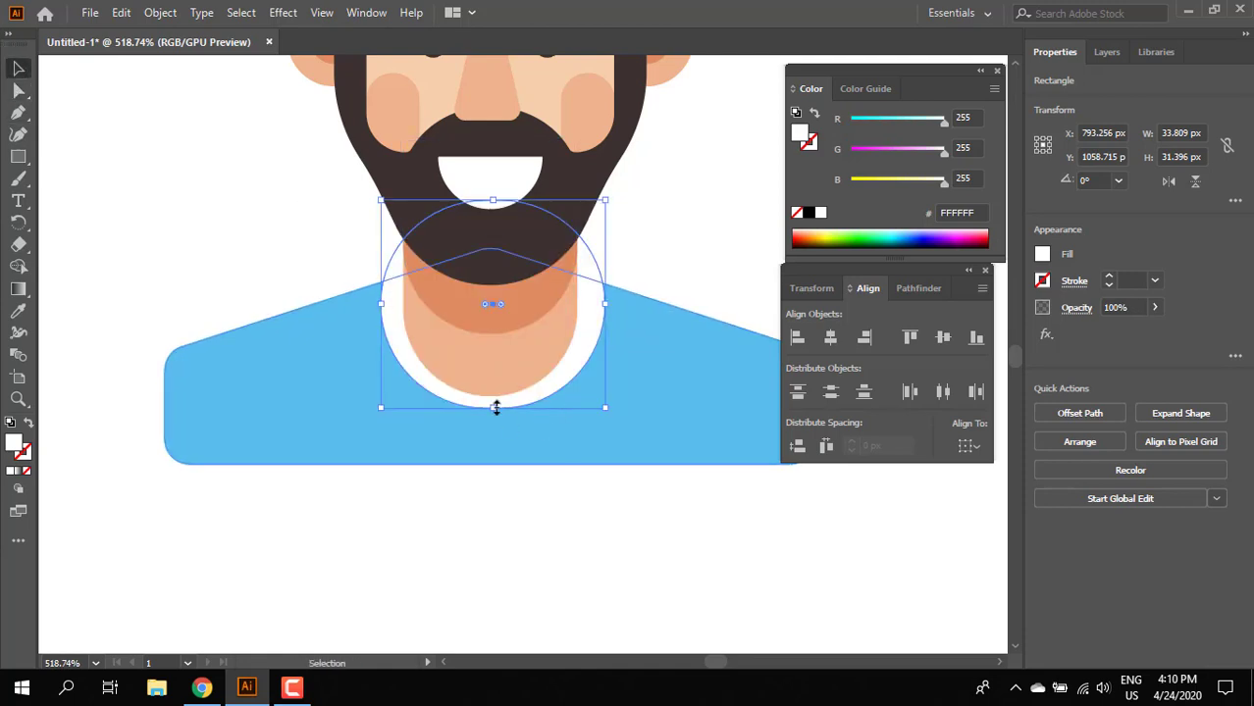
drag(498, 406, 550, 402)
Centre all the portrait's shapes horizontally, including the rounded white collar shape
click(547, 502)
ctrl+alt+click(550, 486)
ctrl+alt+click(490, 501)
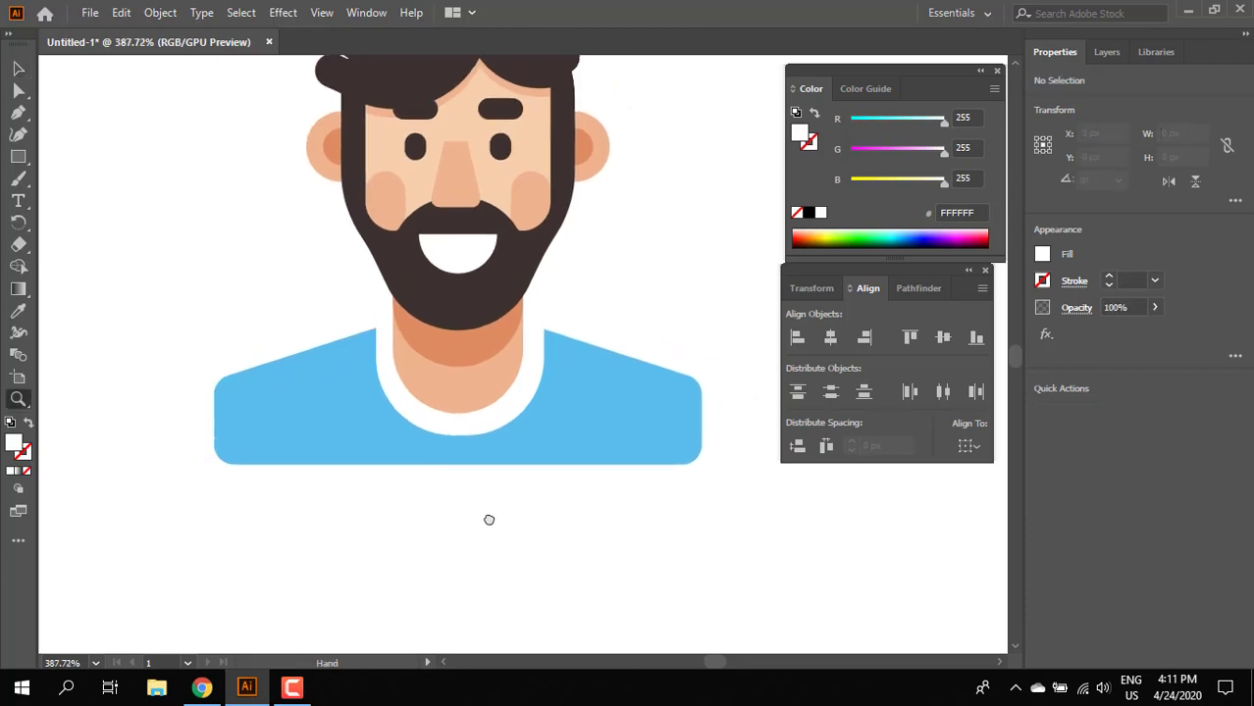
key(z)
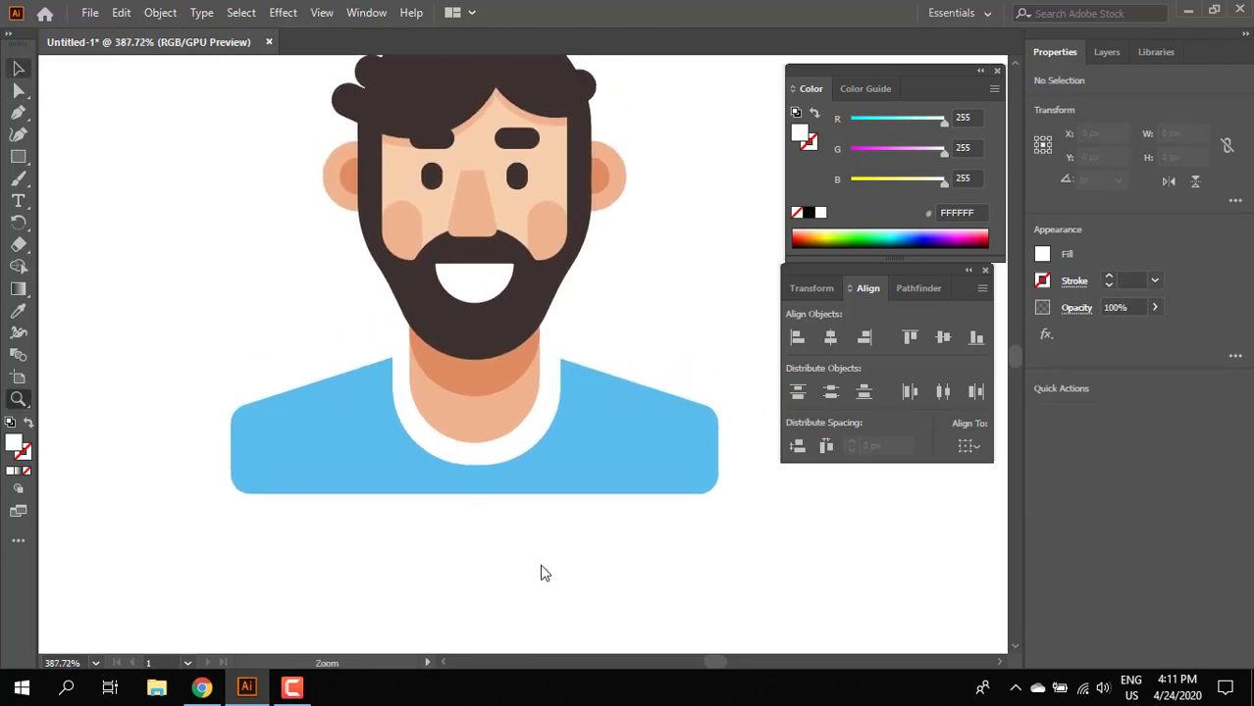
key(v)
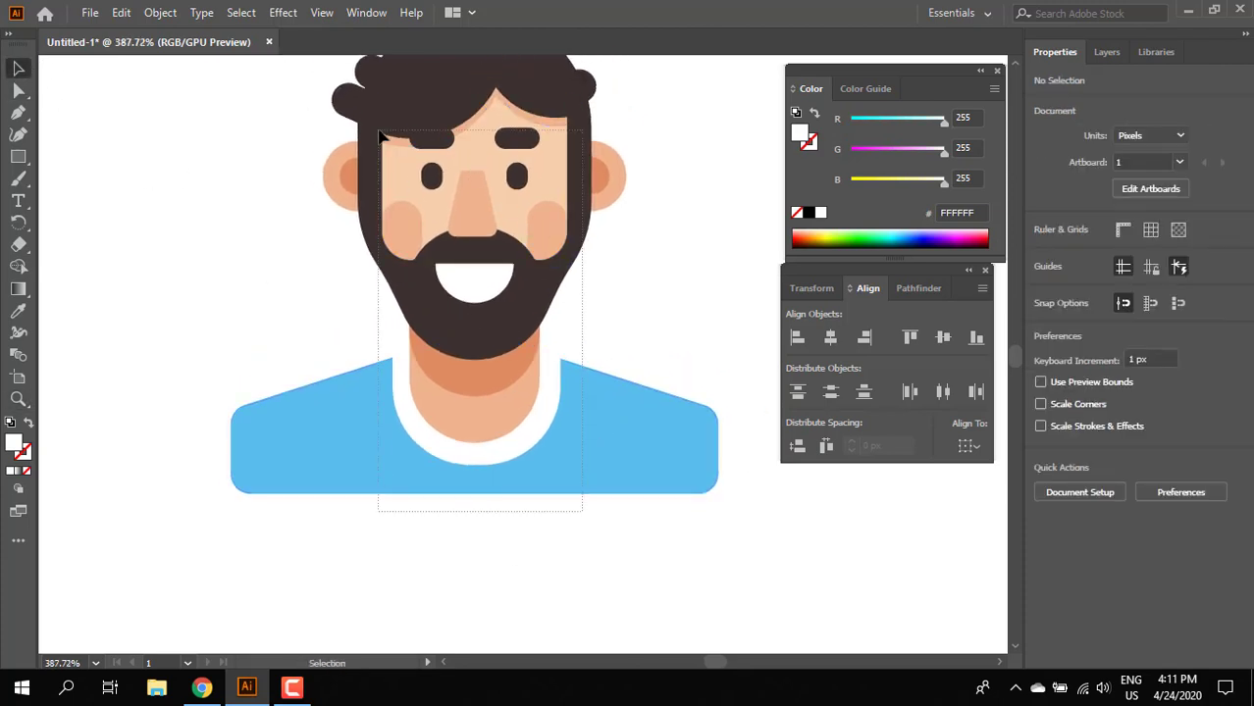
key(ctrl+a)
click(831, 338)
Subtract the rounded white shape from the blue shirt to cut out a U-shaped neckline
drag(589, 547, 529, 491)
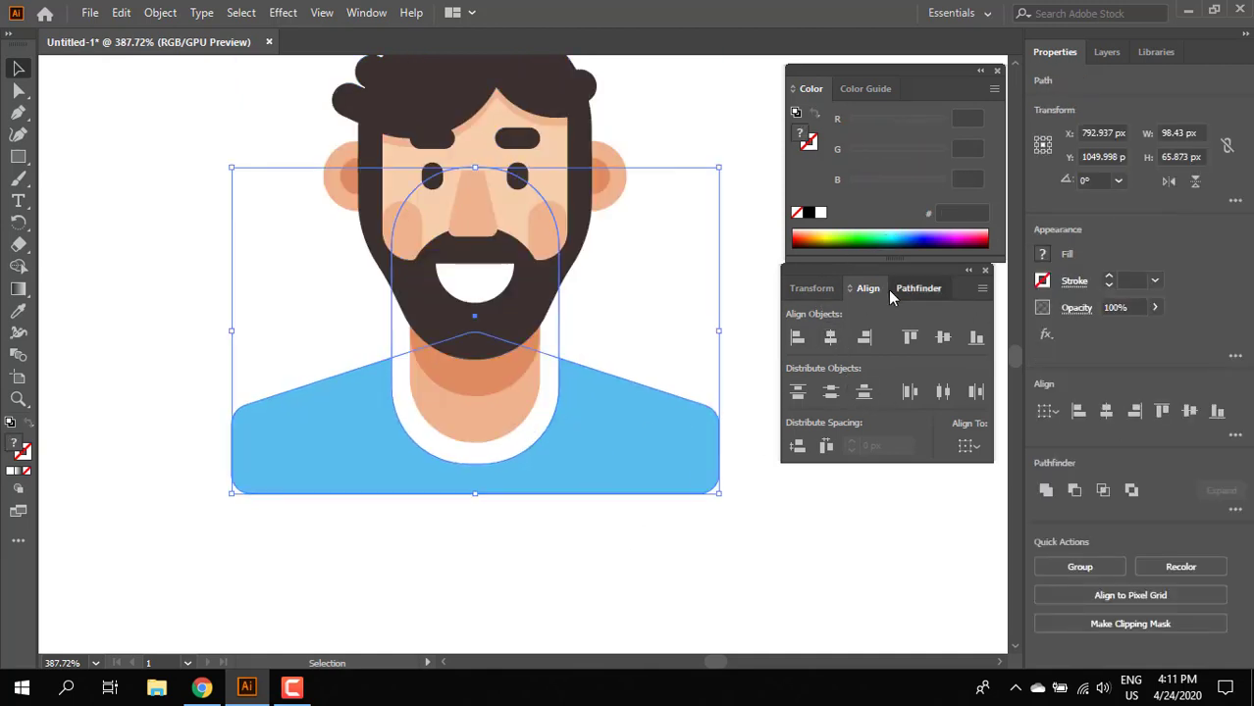
click(916, 289)
click(831, 337)
key(ctrl+h)
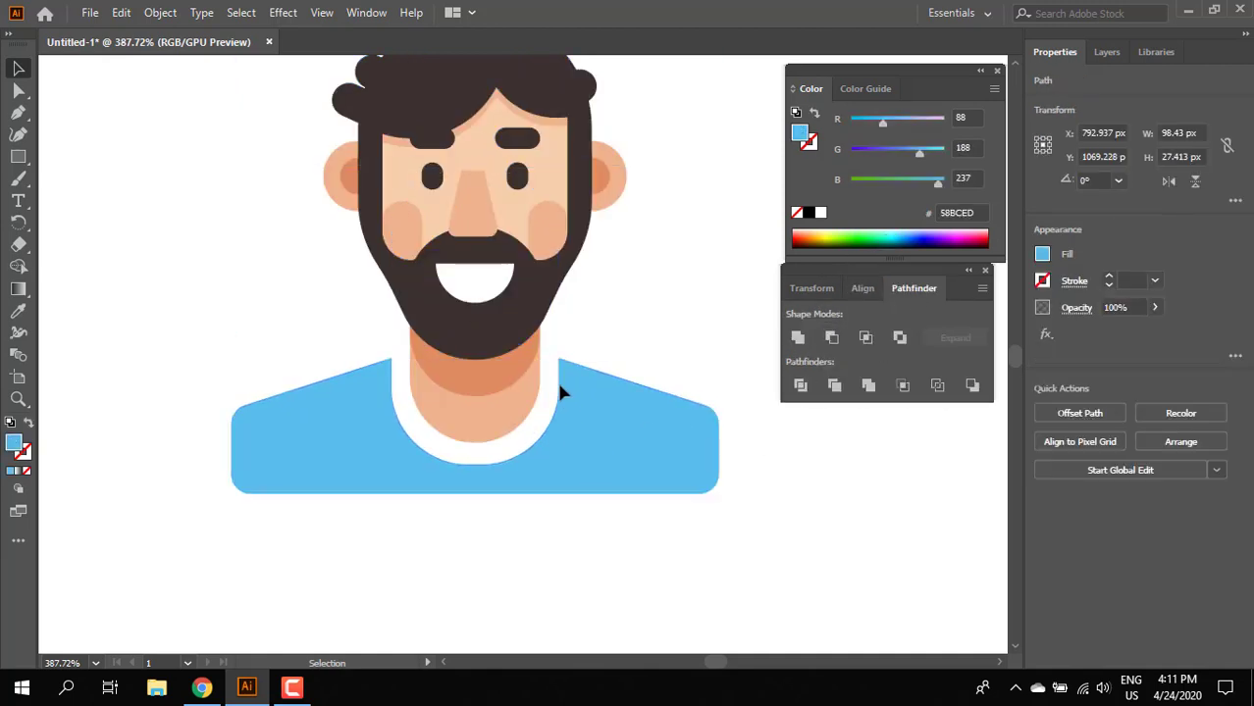
key(ctrl+shift+a)
click(565, 489)
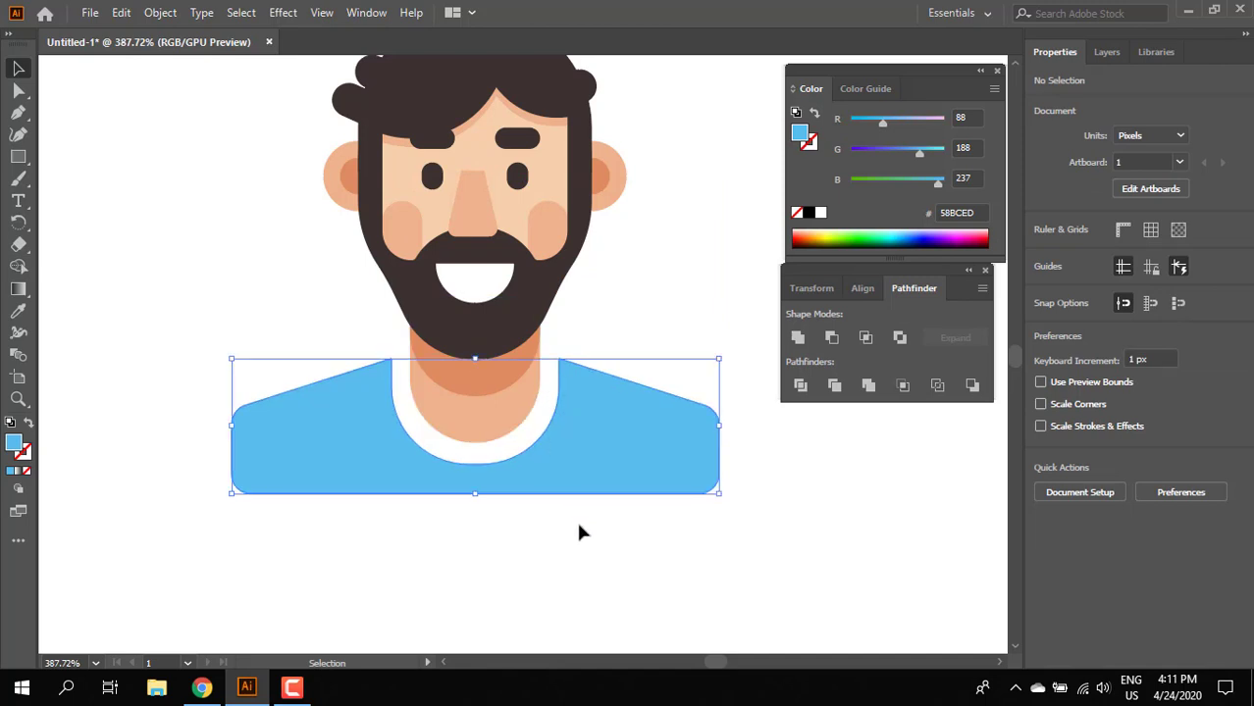
Select every shape of the finished portrait and group them into one object
scroll(703, 496, down, 5)
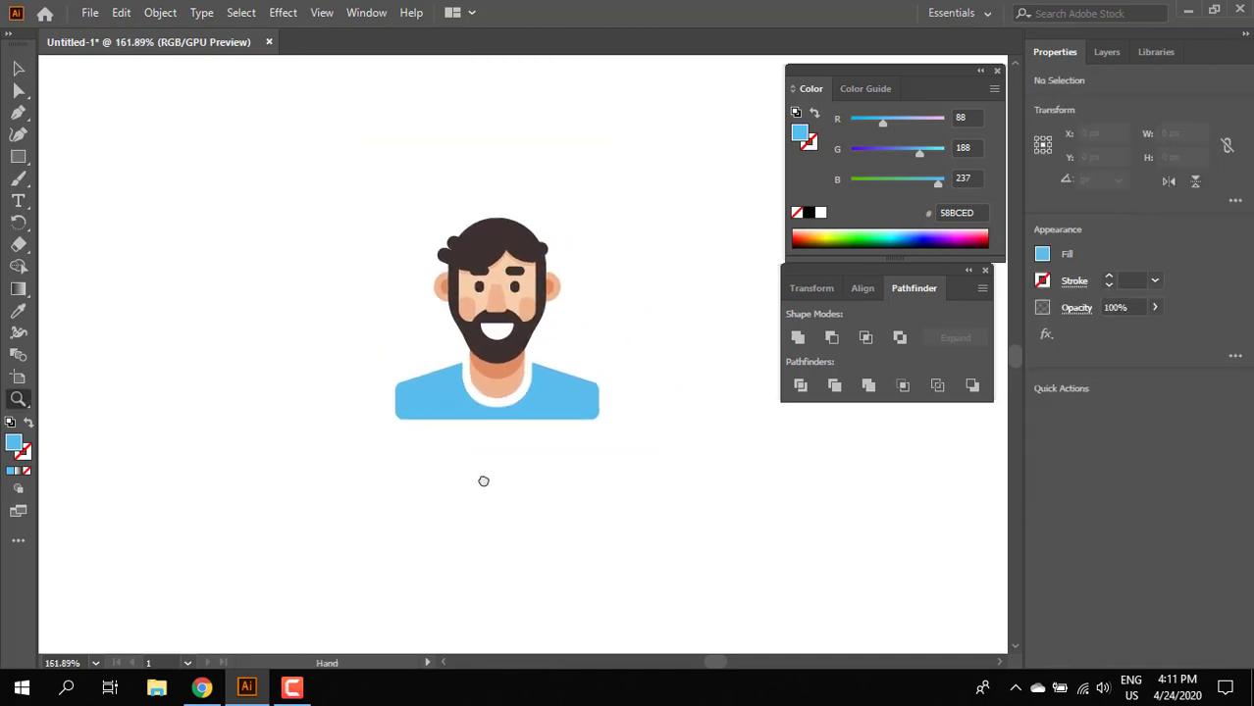
scroll(560, 473, up, 4)
scroll(607, 358, down, 2)
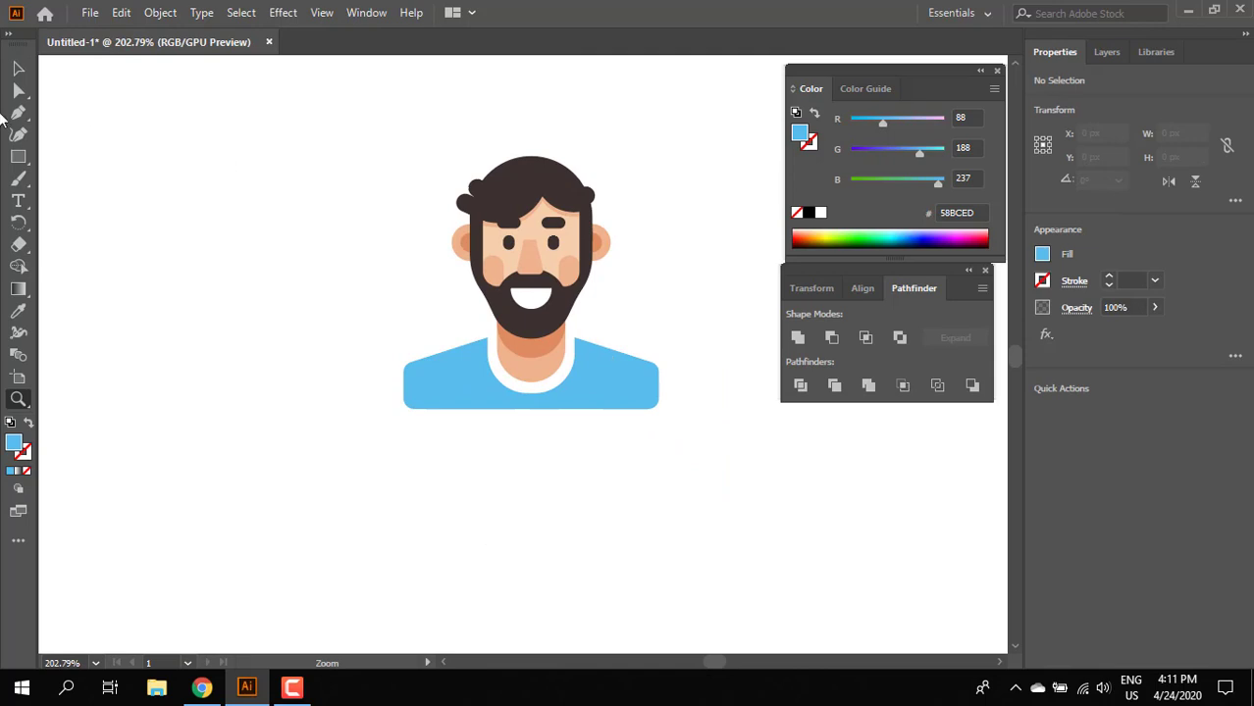
click(17, 68)
click(618, 383)
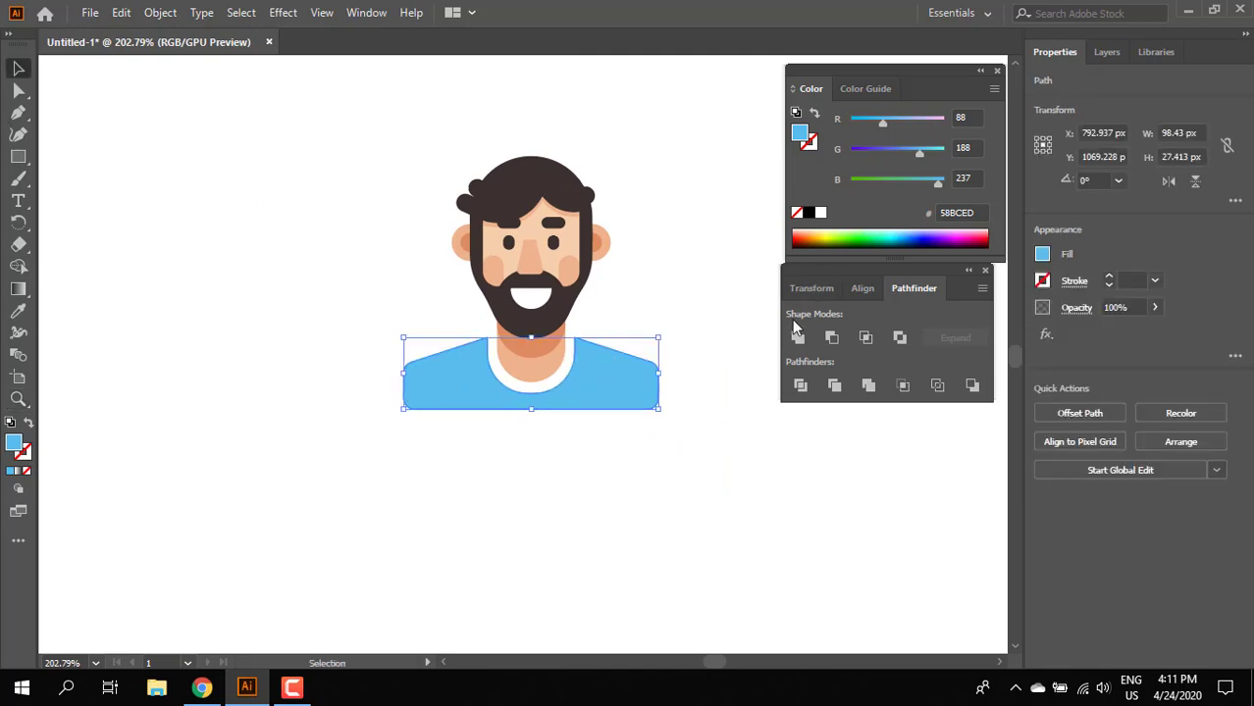
drag(687, 475, 326, 147)
right_click(539, 322)
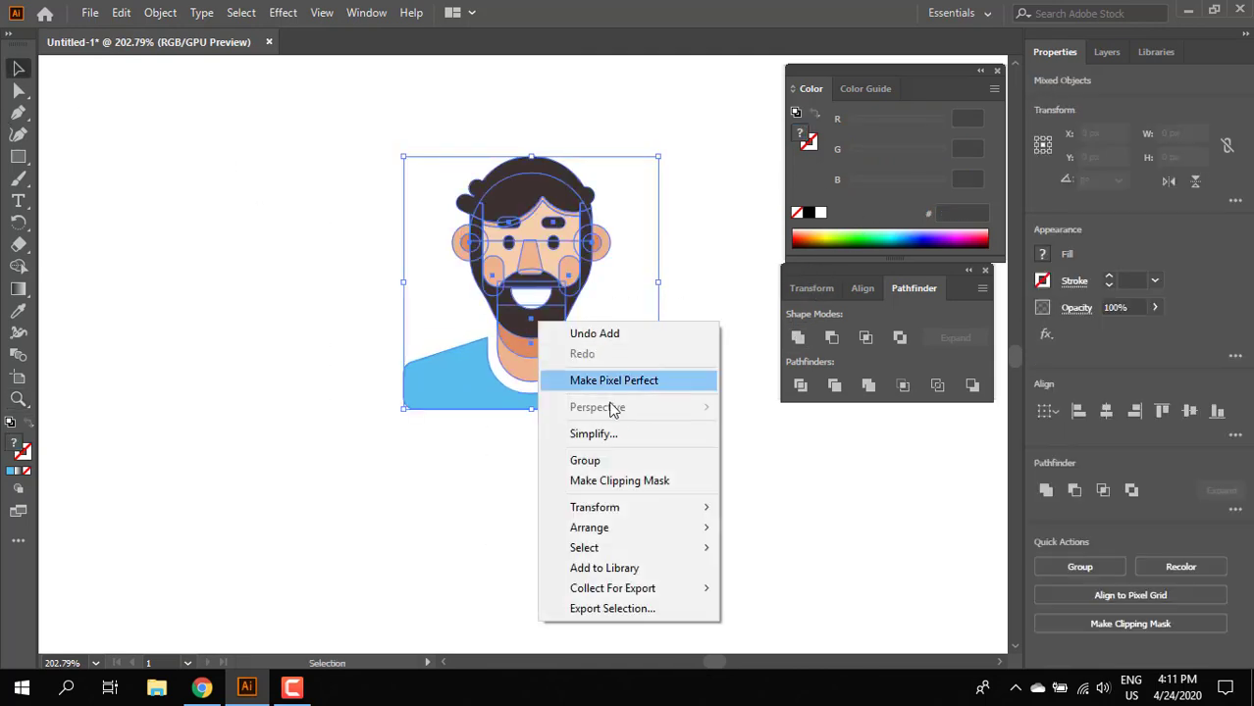
click(636, 456)
click(652, 441)
key(z)
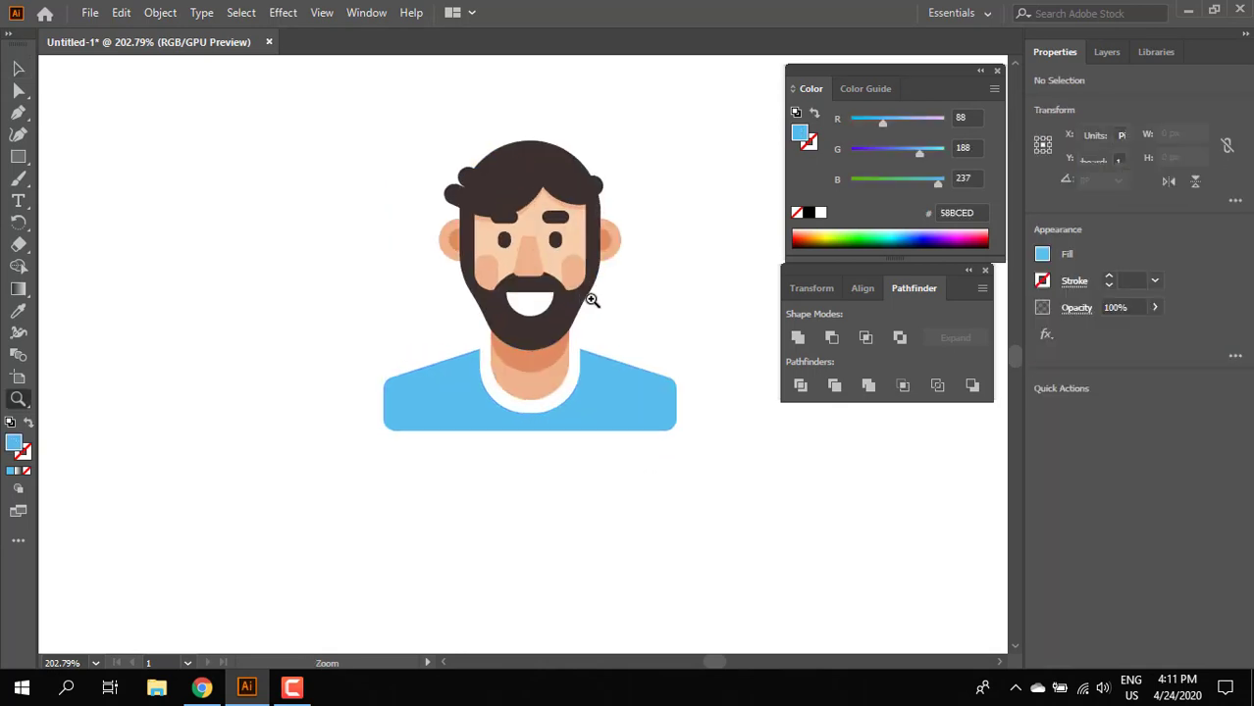
drag(592, 300, 809, 468)
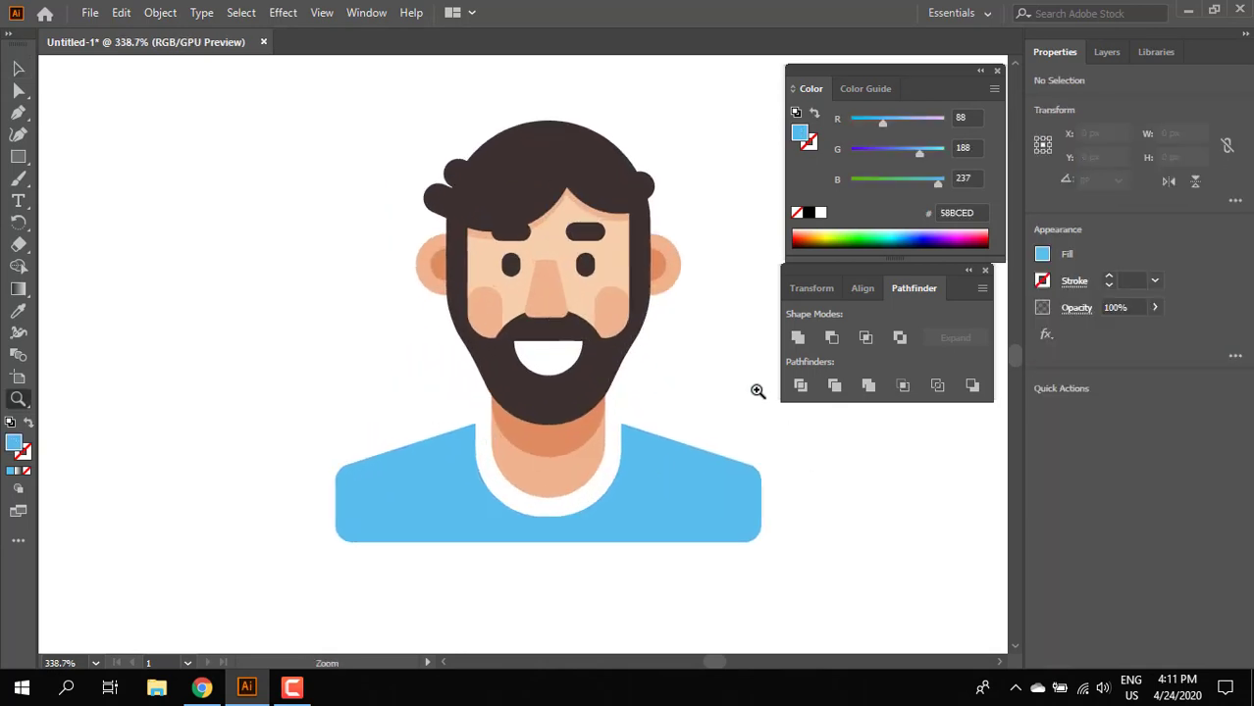